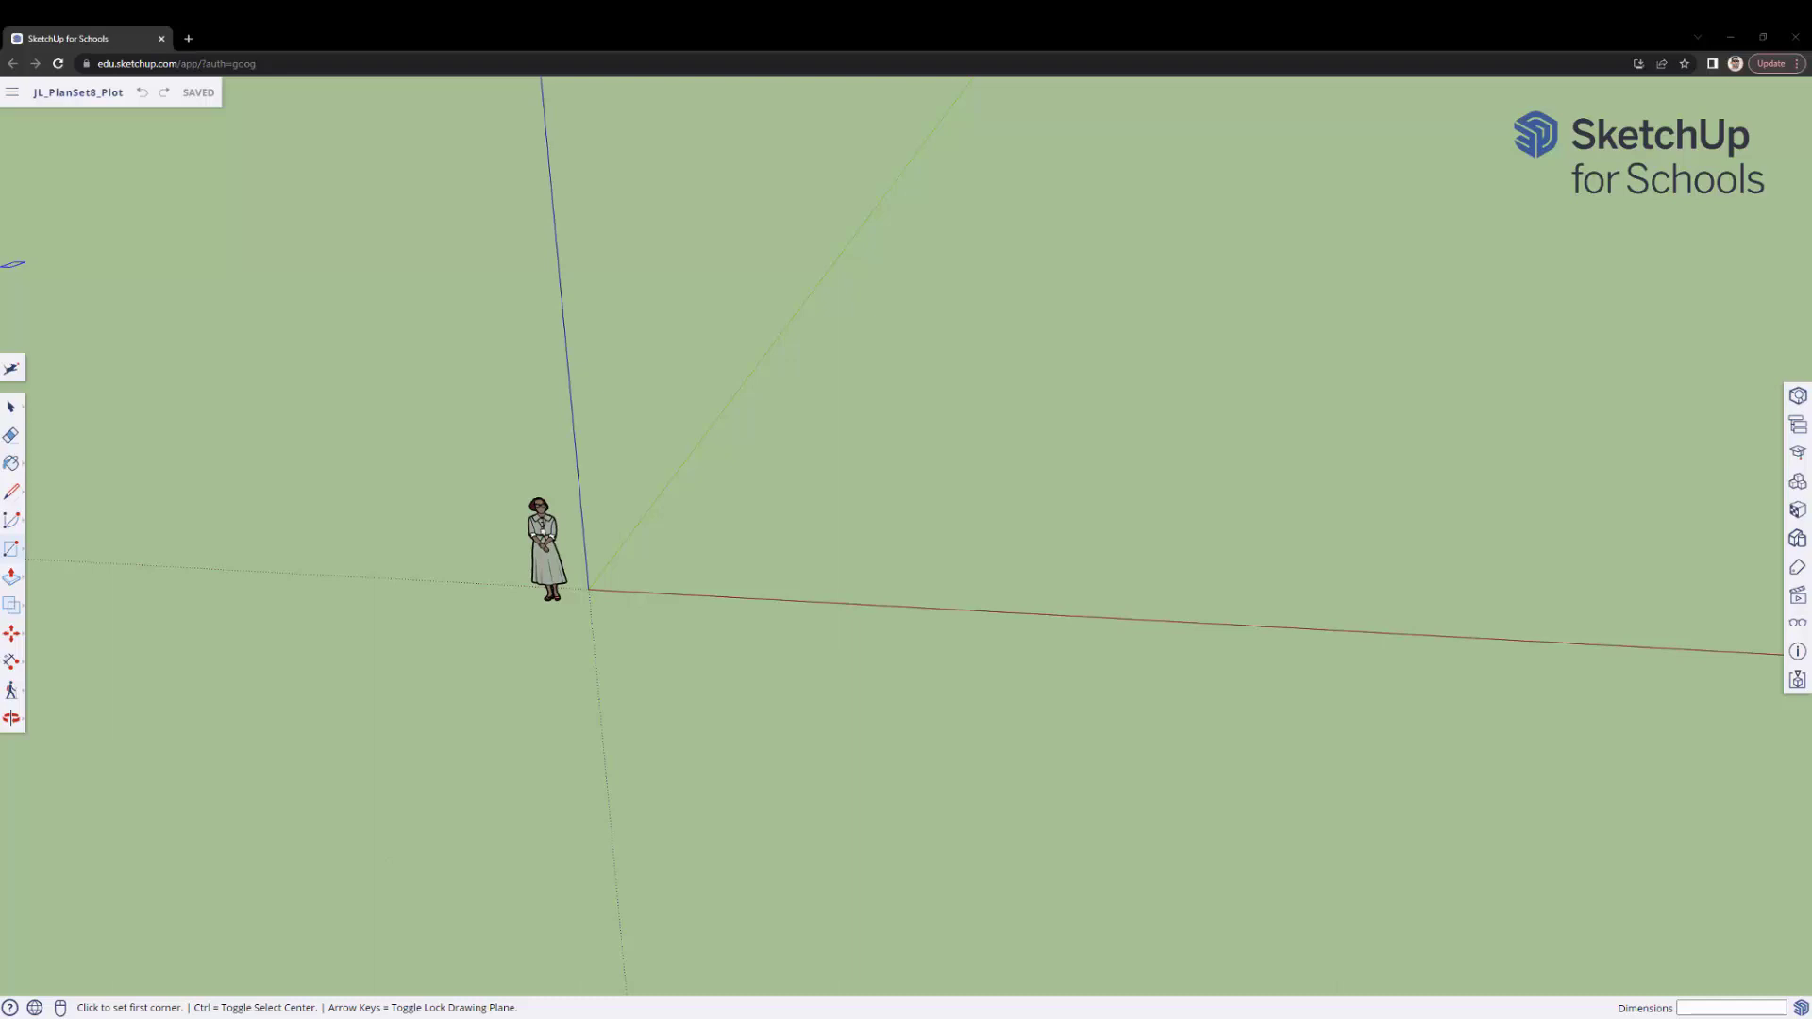
- Open and close the file options, then cancel the stray rectangle
{"action": "left_click", "coordinate": [11, 94]}
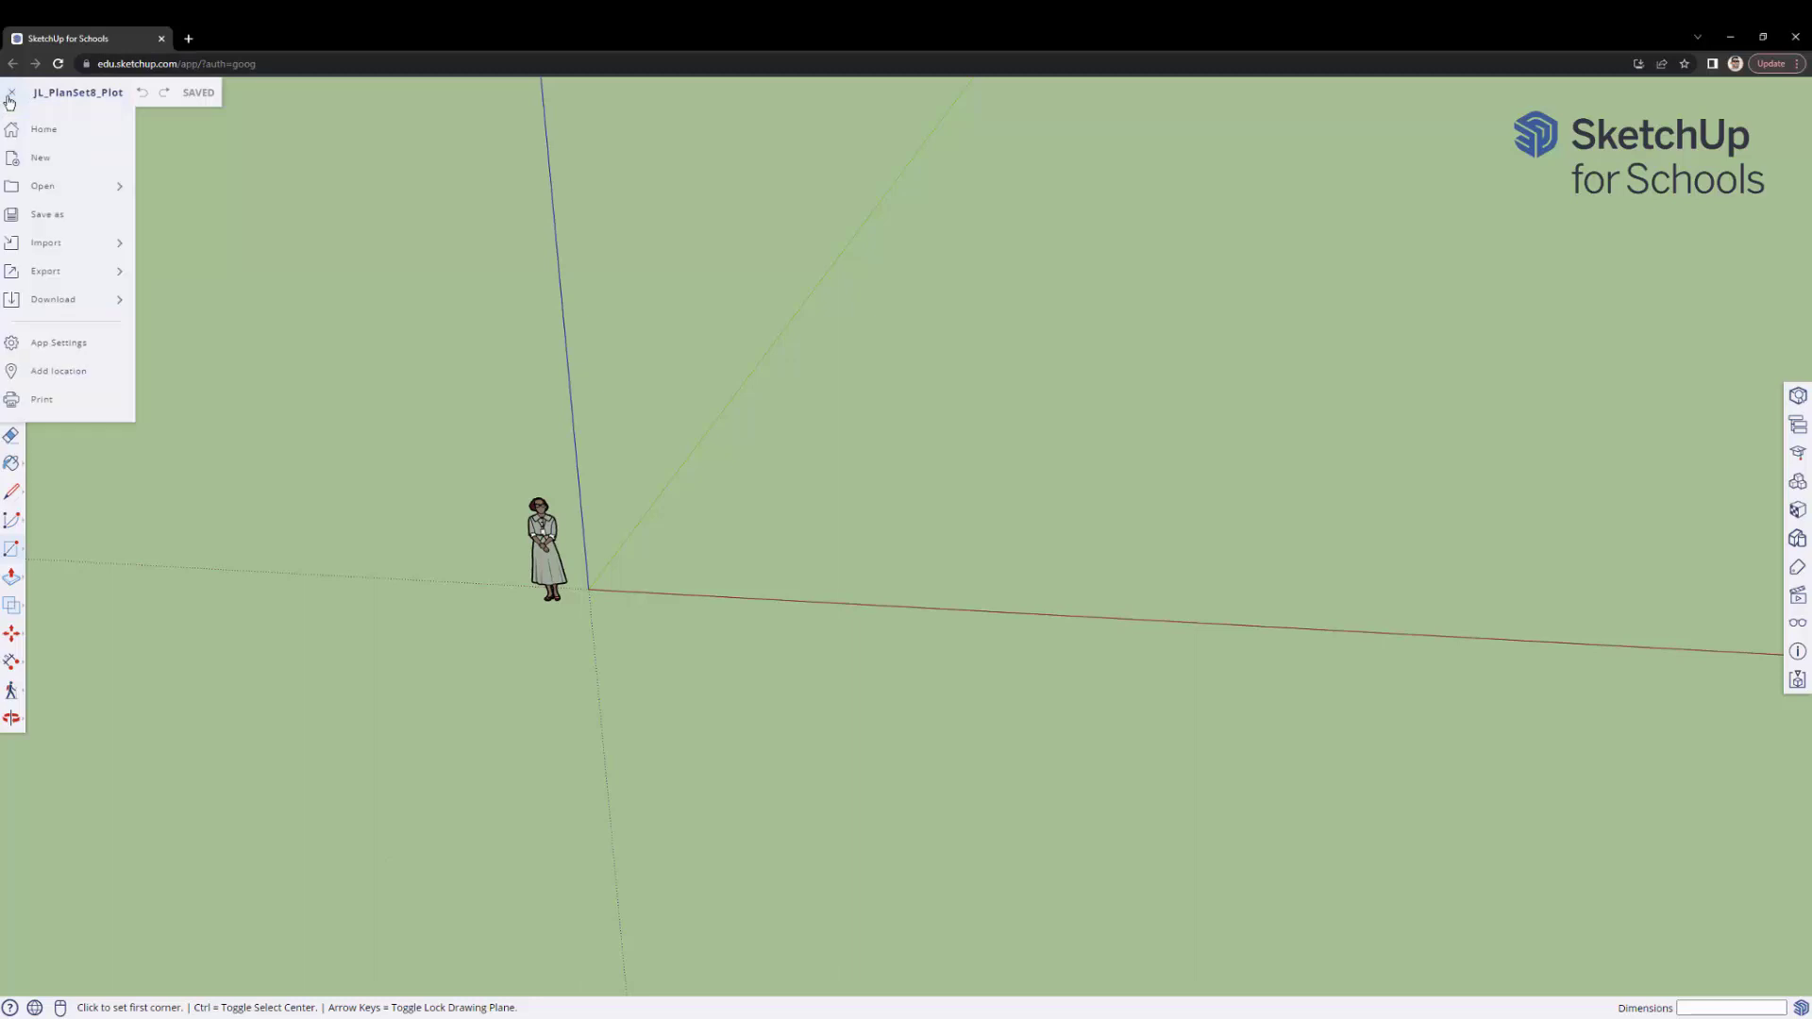
{"action": "left_click", "coordinate": [327, 535]}
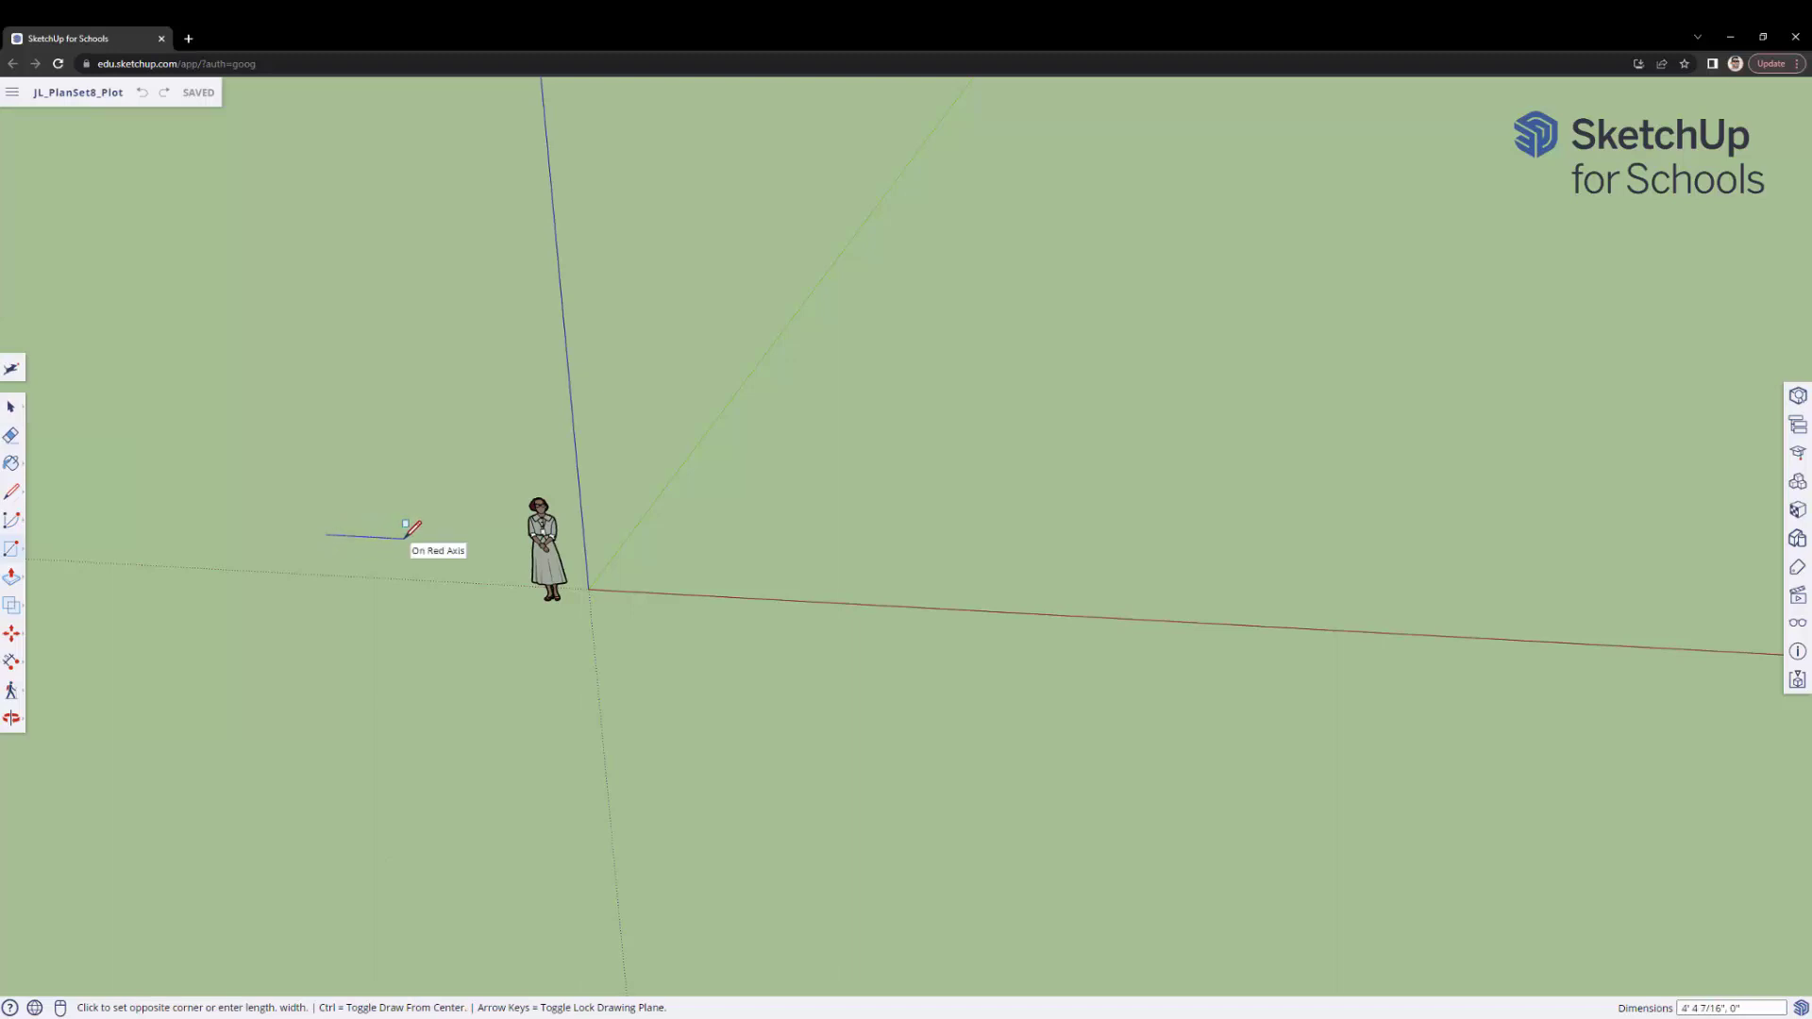
{"action": "key", "text": "Escape"}
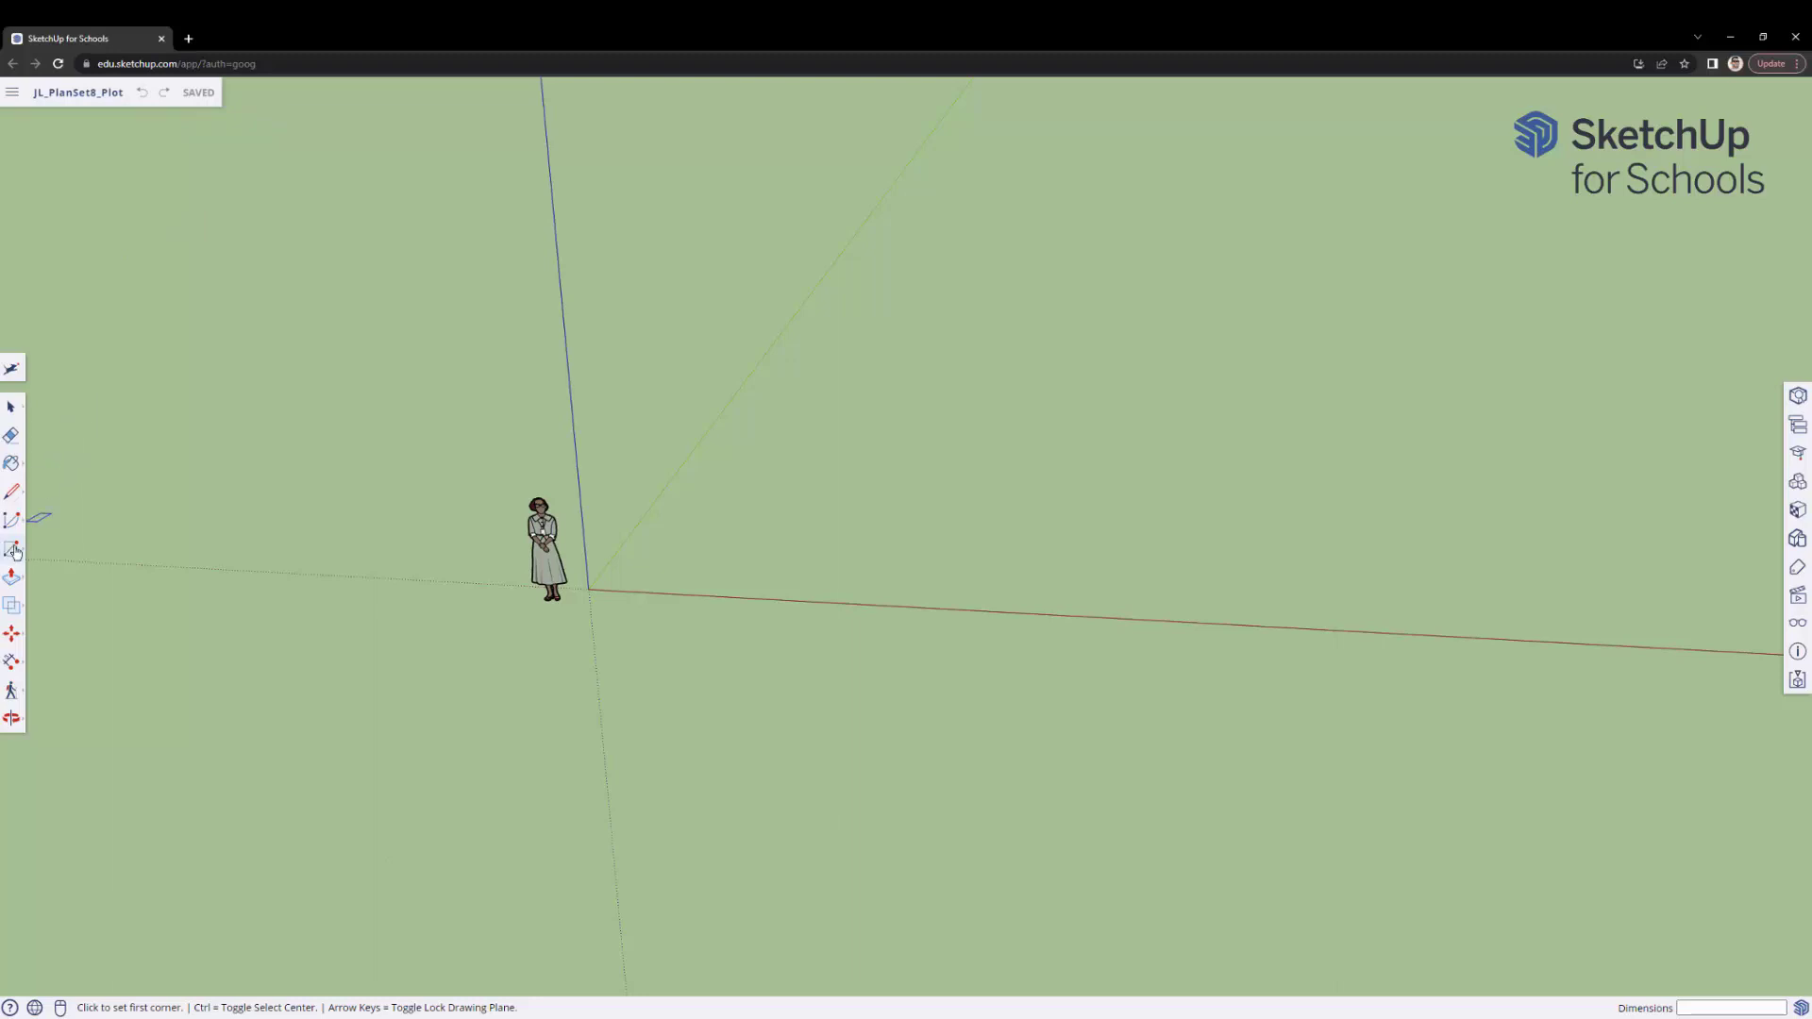
- Start the plot rectangle at the axis origin and orbit and pan to frame it
{"action": "mouse_move", "coordinate": [14, 553]}
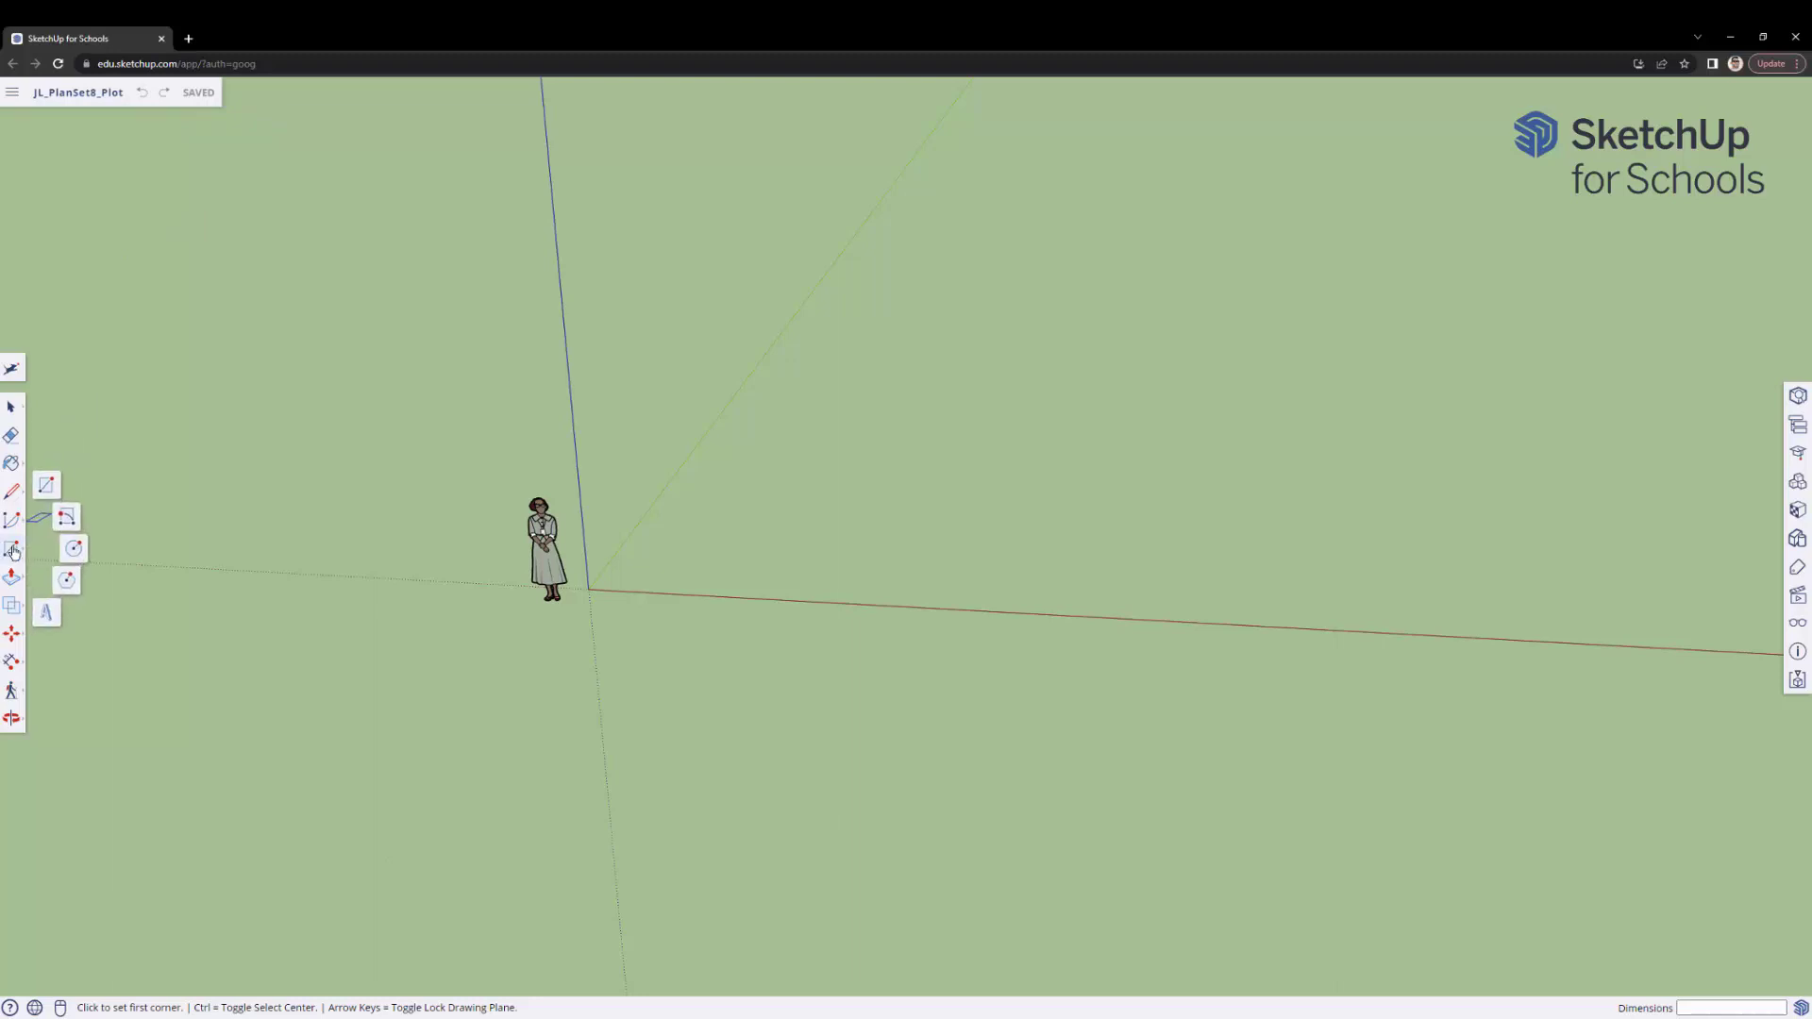
{"action": "left_click", "coordinate": [588, 589]}
{"action": "key", "text": "o"}
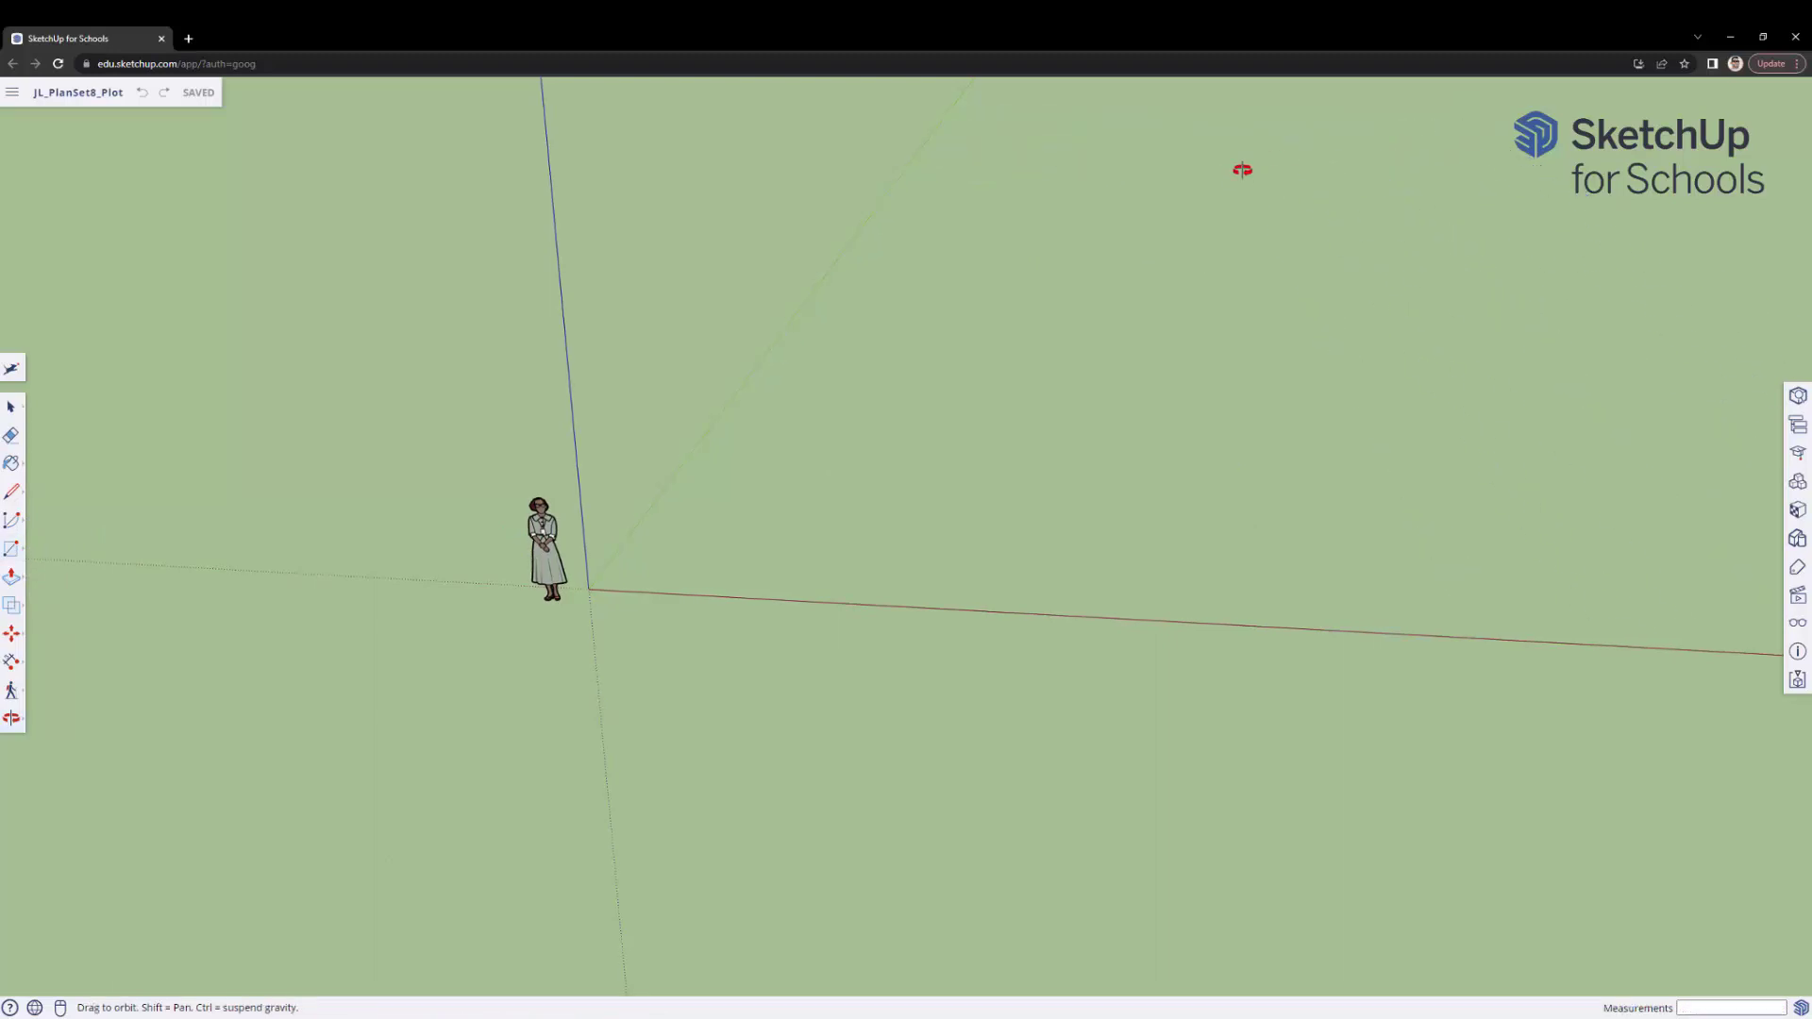
{"action": "left_click_drag", "start_coordinate": [1242, 170], "coordinate": [1232, 288]}
{"action": "middle_click_drag", "start_coordinate": [1232, 287], "coordinate": [1084, 525]}
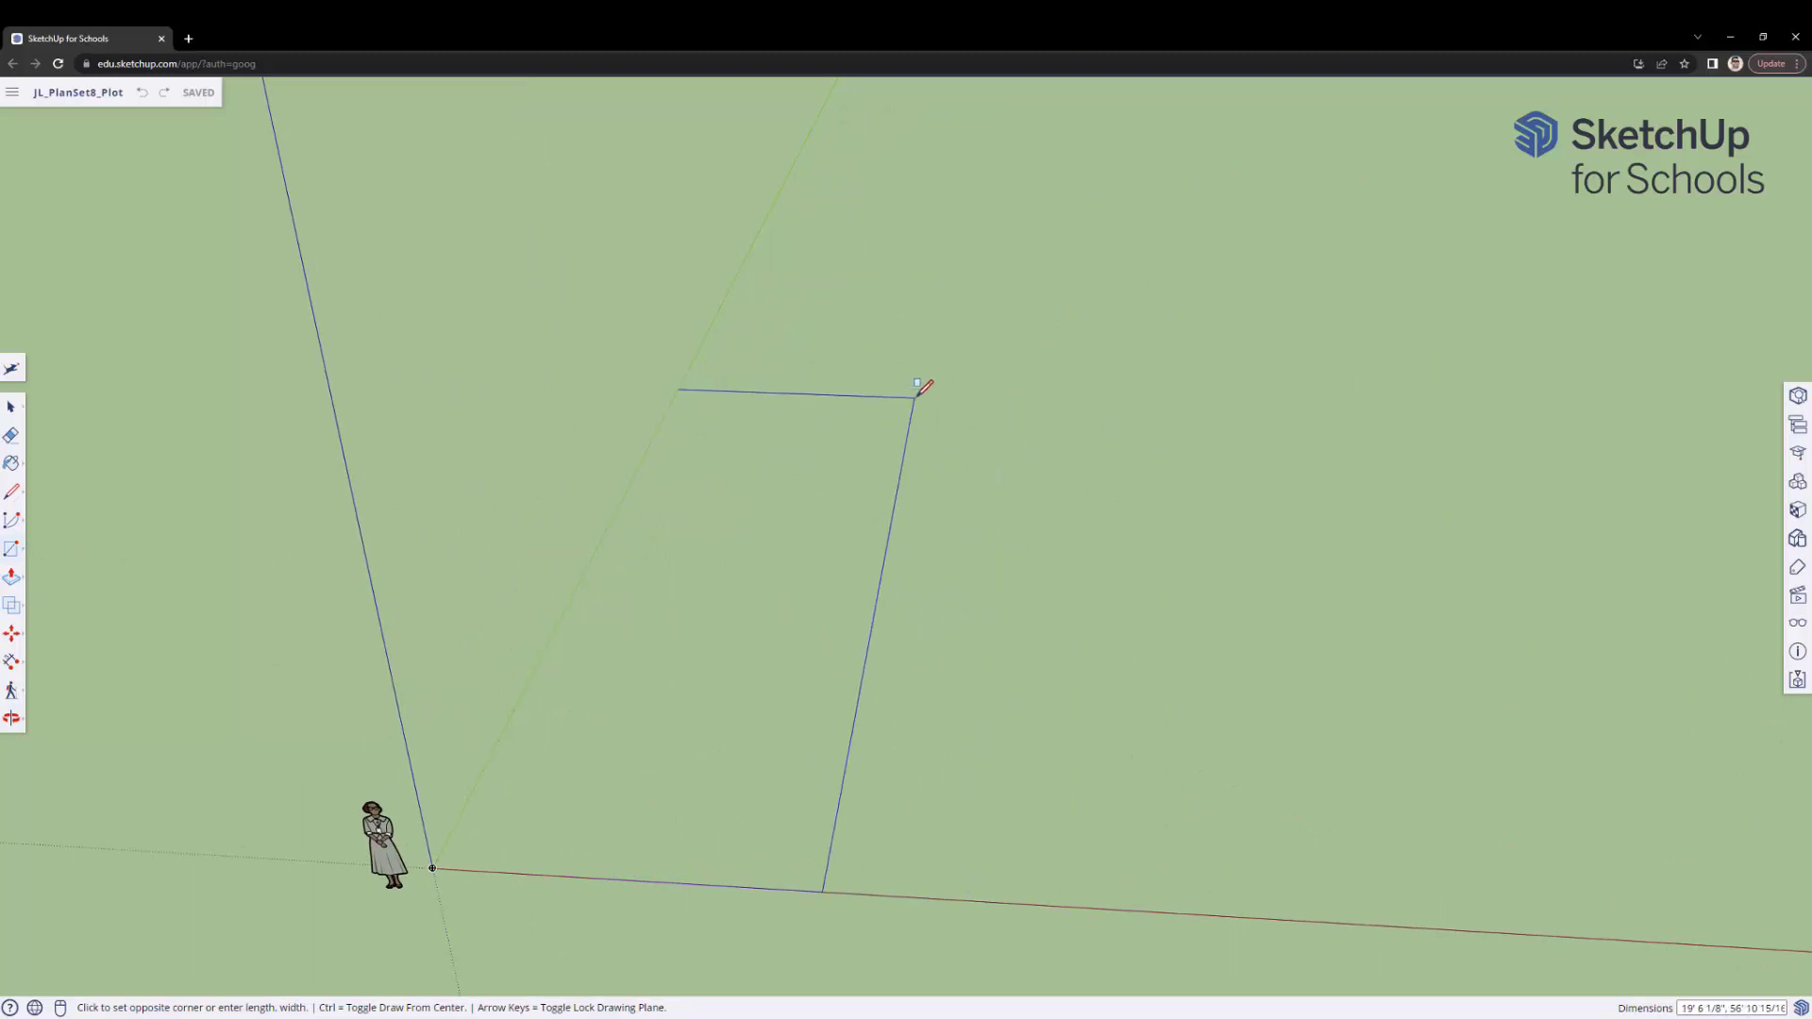
{"action": "key", "text": "o"}
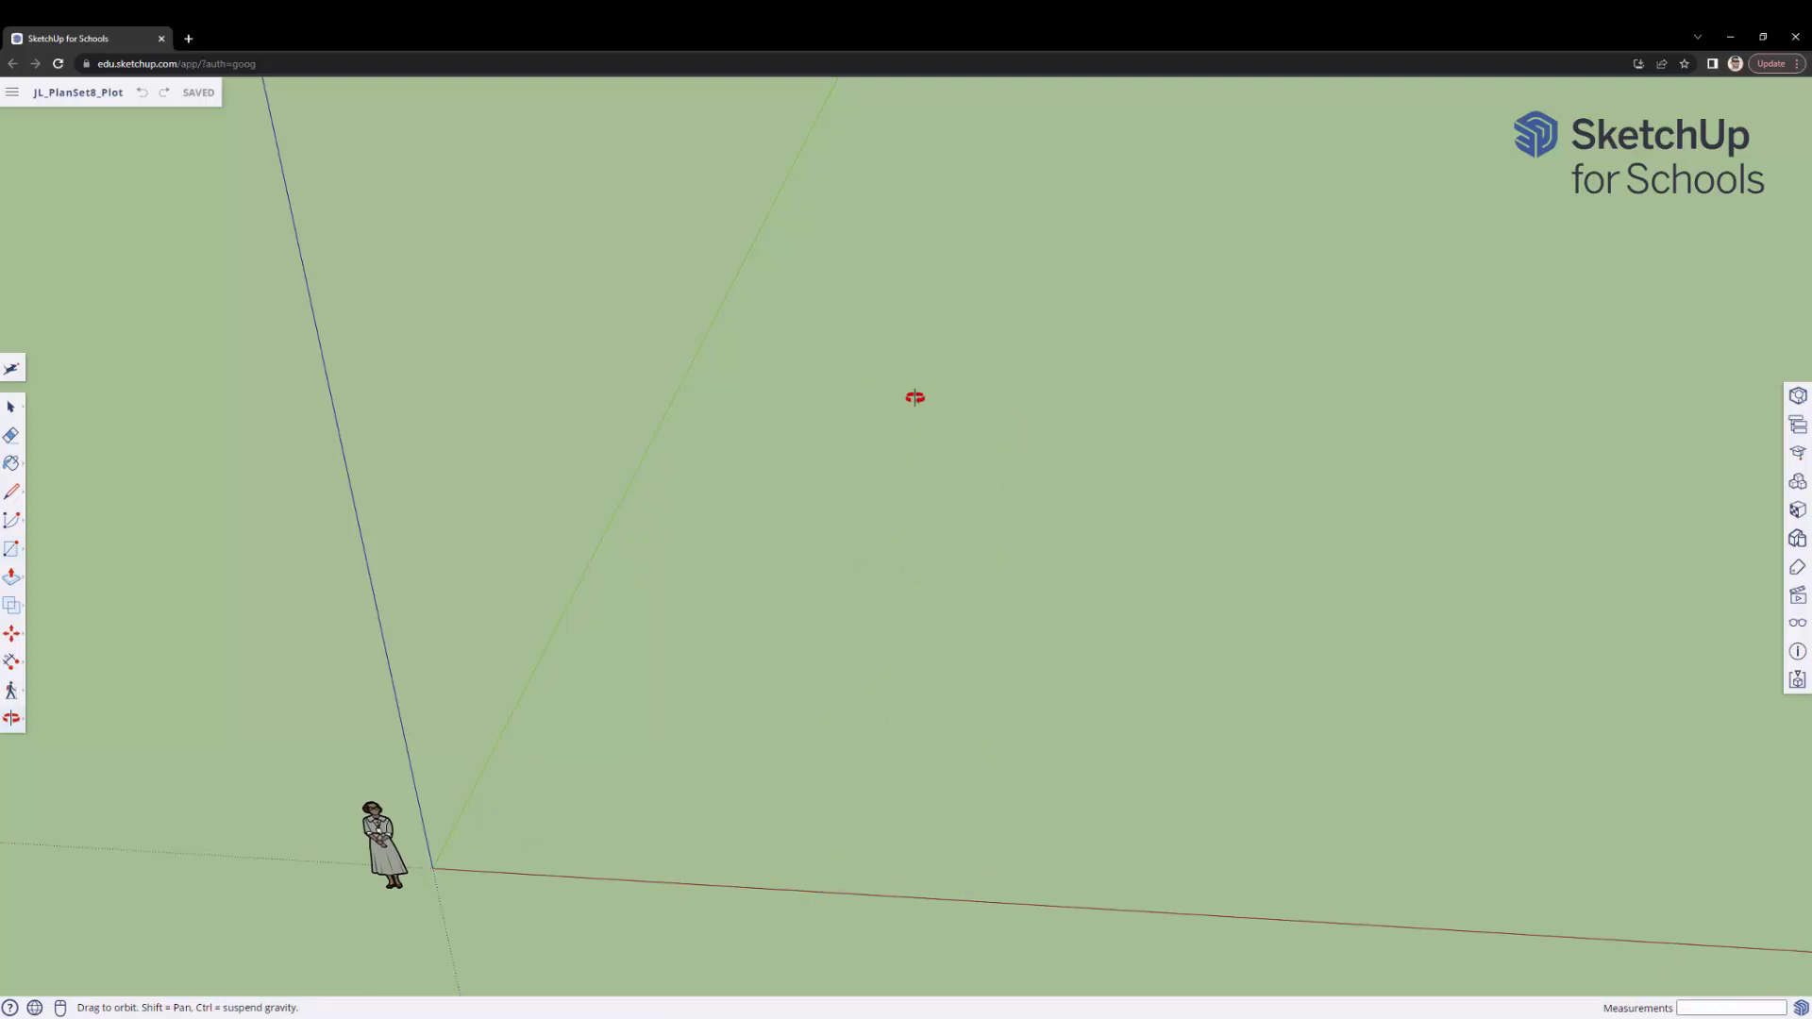
{"action": "left_click_drag", "start_coordinate": [915, 397], "coordinate": [957, 341]}
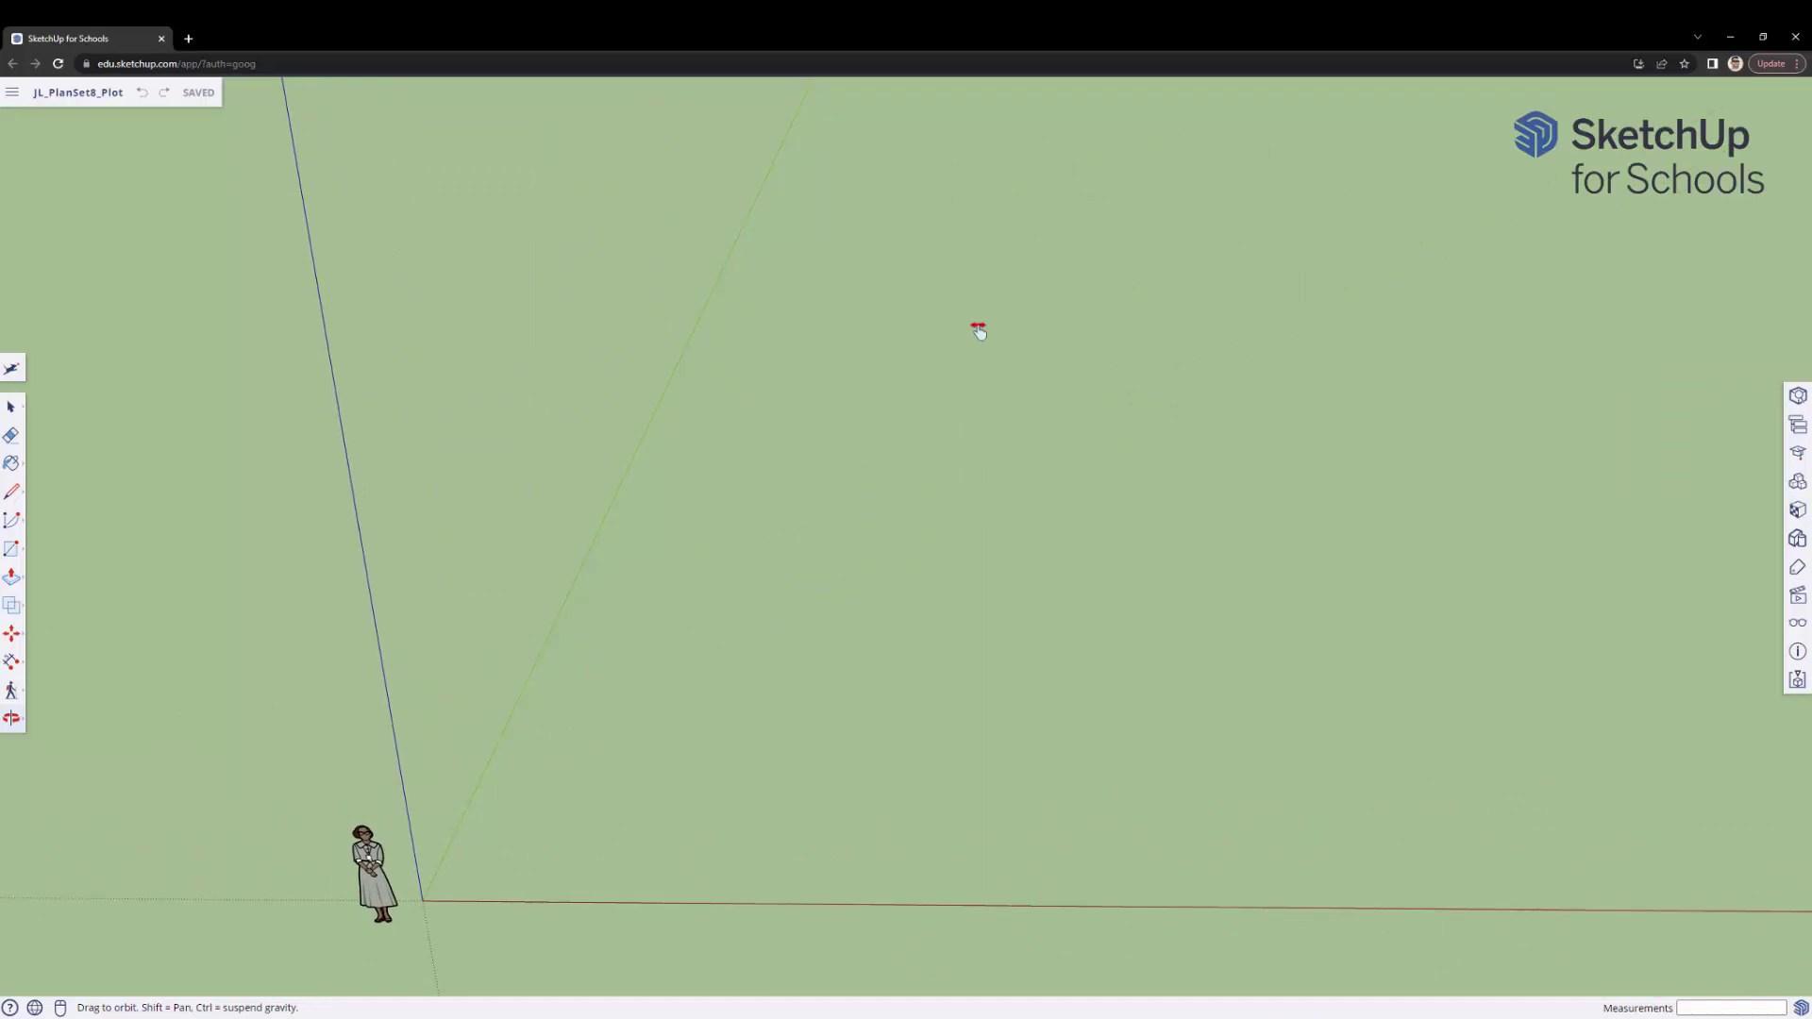
{"action": "left_click_drag", "start_coordinate": [979, 327], "coordinate": [752, 417], "text": "shift"}
- Resume sizing the rectangle from the origin, zooming out until it reaches about 80' by 163'
{"action": "key", "text": "r"}
{"action": "left_click", "coordinate": [362, 847]}
{"action": "scroll", "coordinate": [830, 340], "scroll_direction": "down", "scroll_amount": 1}
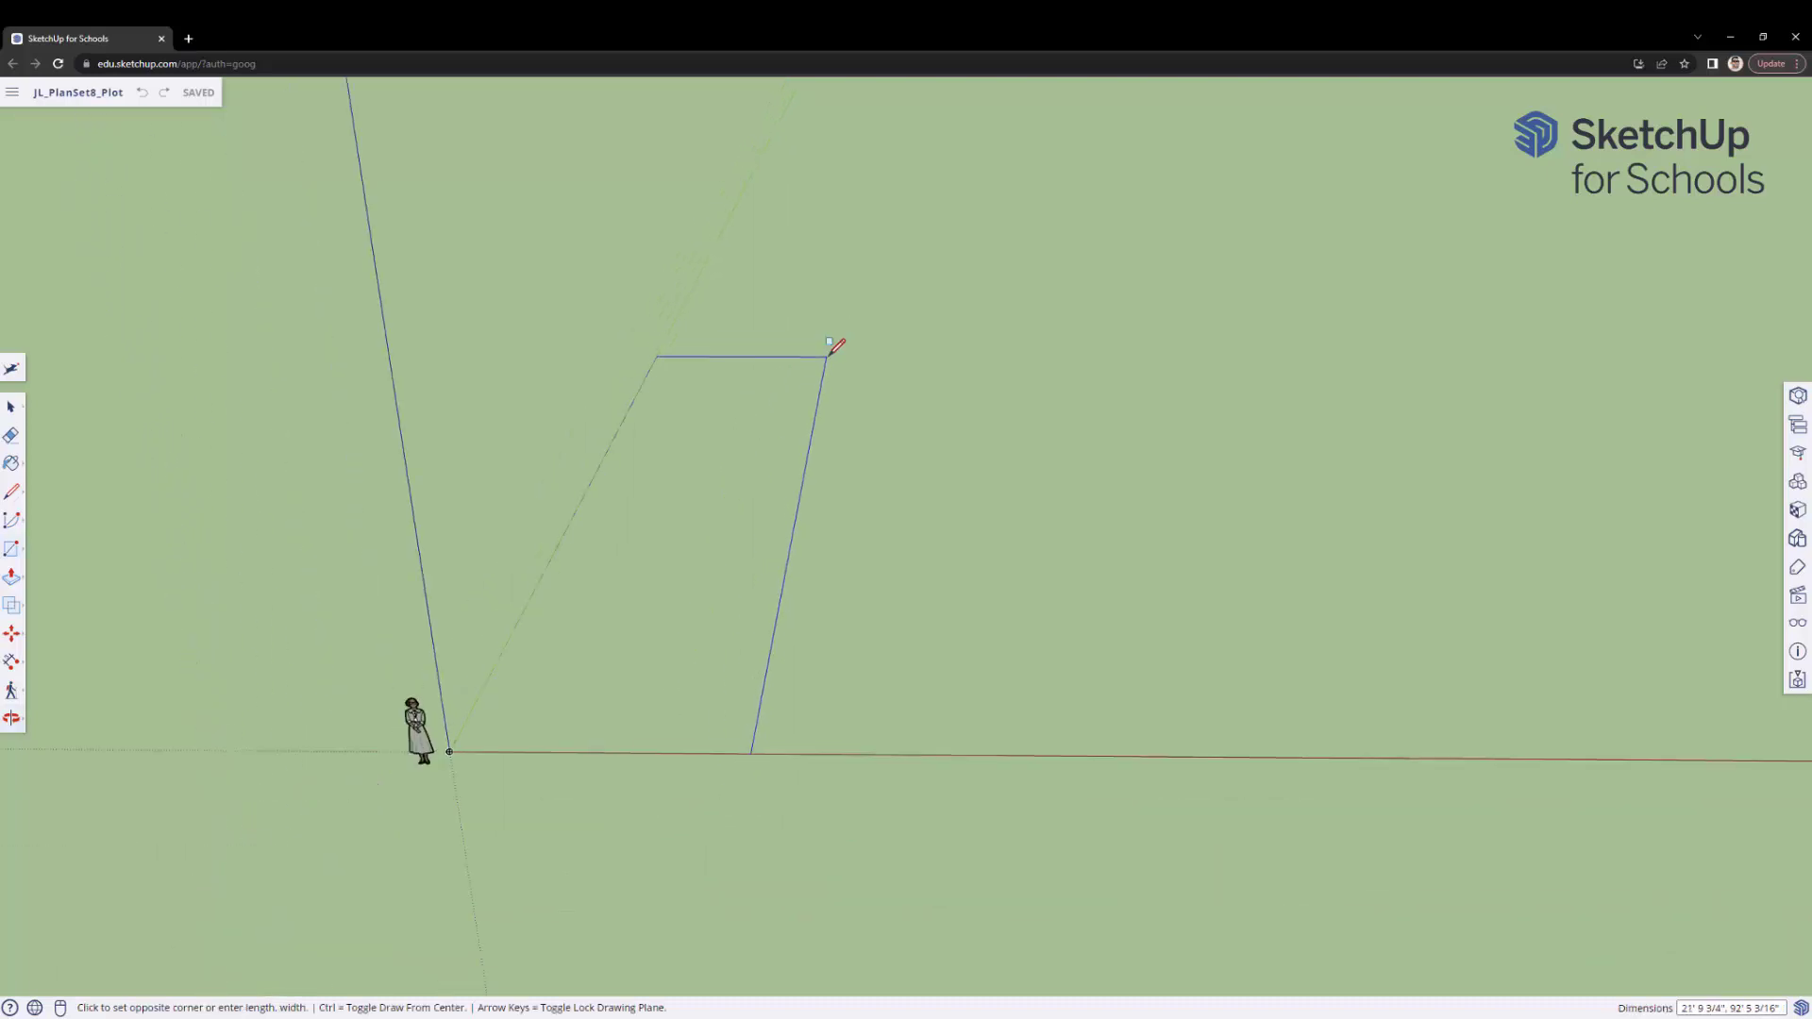
{"action": "scroll", "coordinate": [828, 353], "scroll_direction": "down", "scroll_amount": 1}
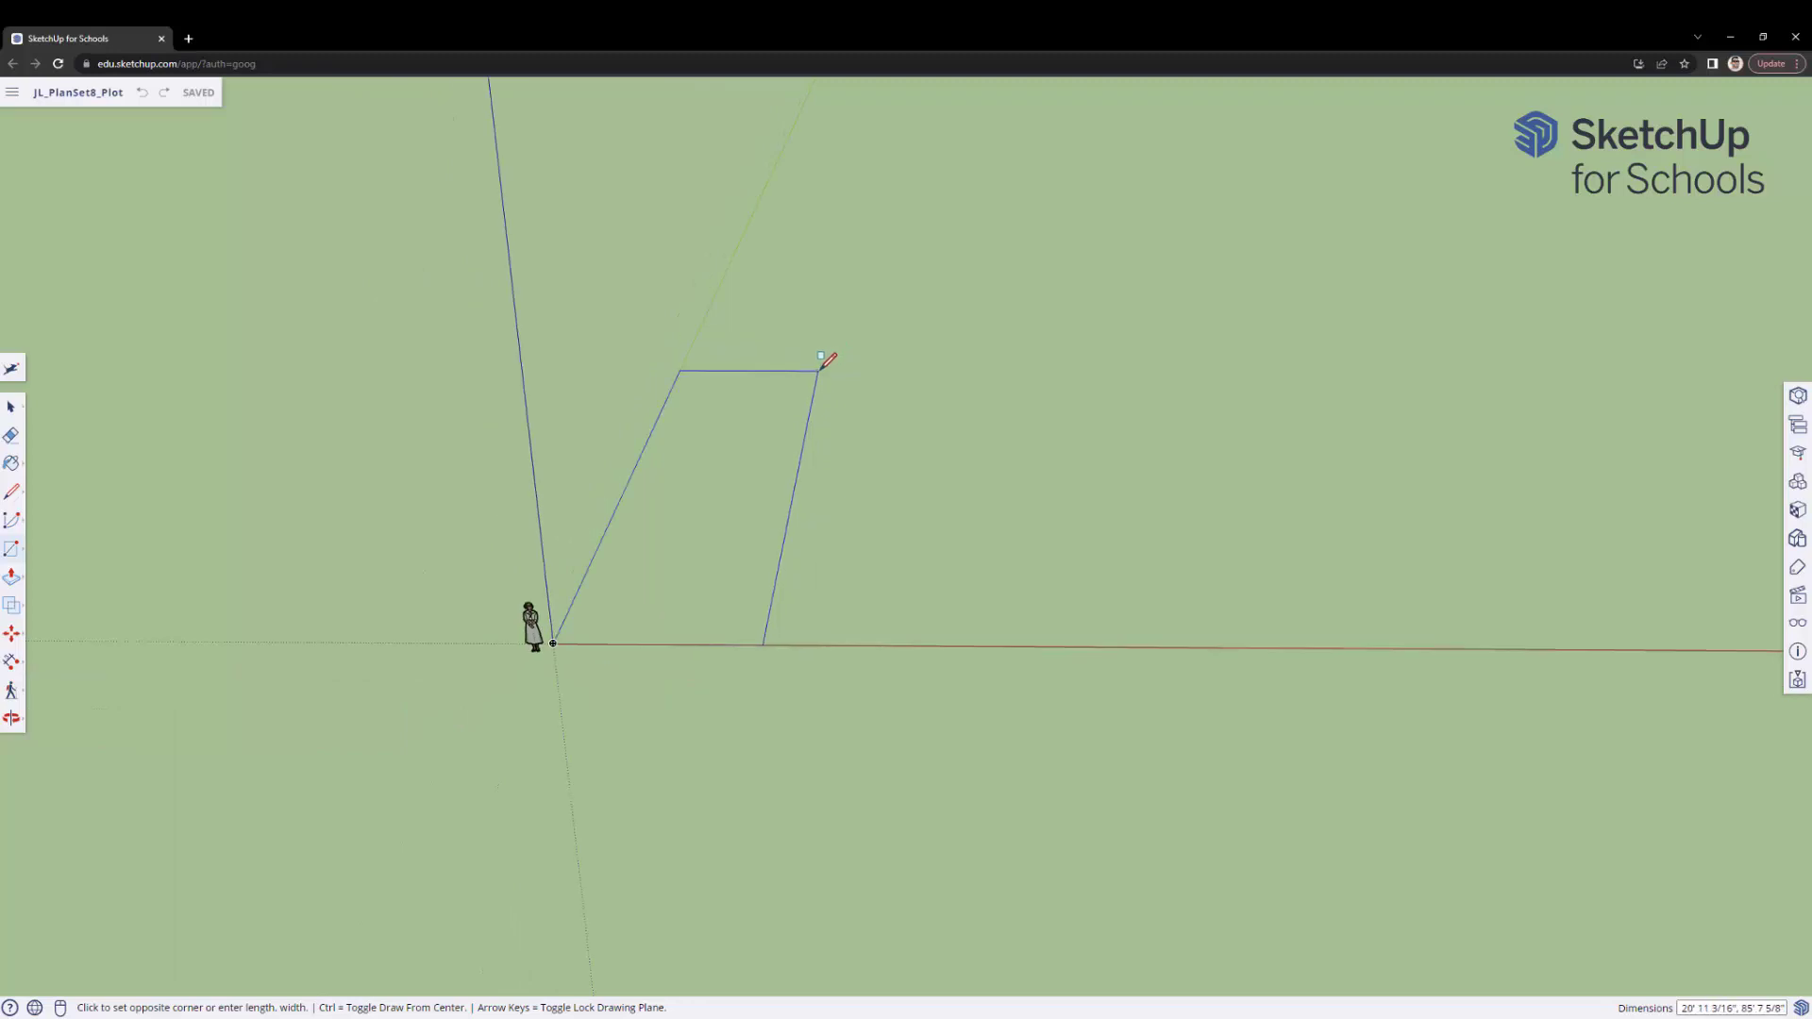
{"action": "key", "text": "o"}
{"action": "left_click_drag", "start_coordinate": [824, 356], "coordinate": [683, 461]}
{"action": "middle_click_drag", "start_coordinate": [684, 461], "coordinate": [684, 449]}
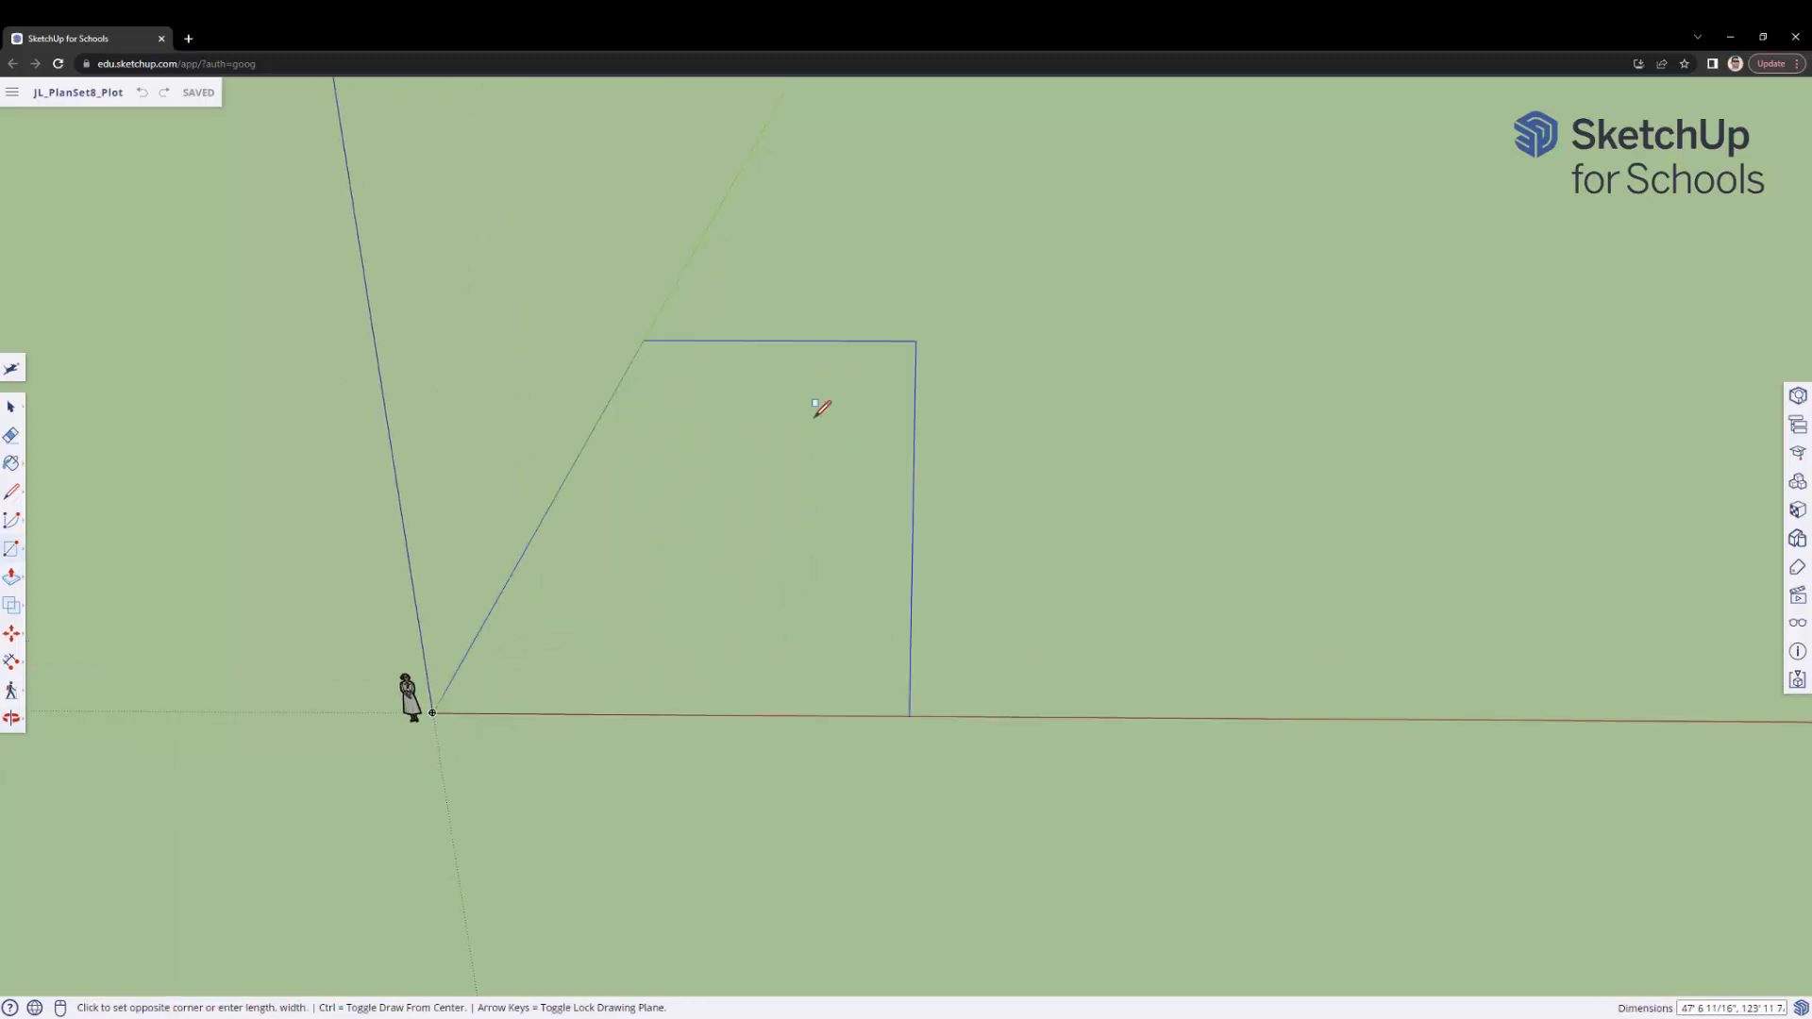
{"action": "middle_click_drag", "start_coordinate": [901, 375], "coordinate": [768, 481]}
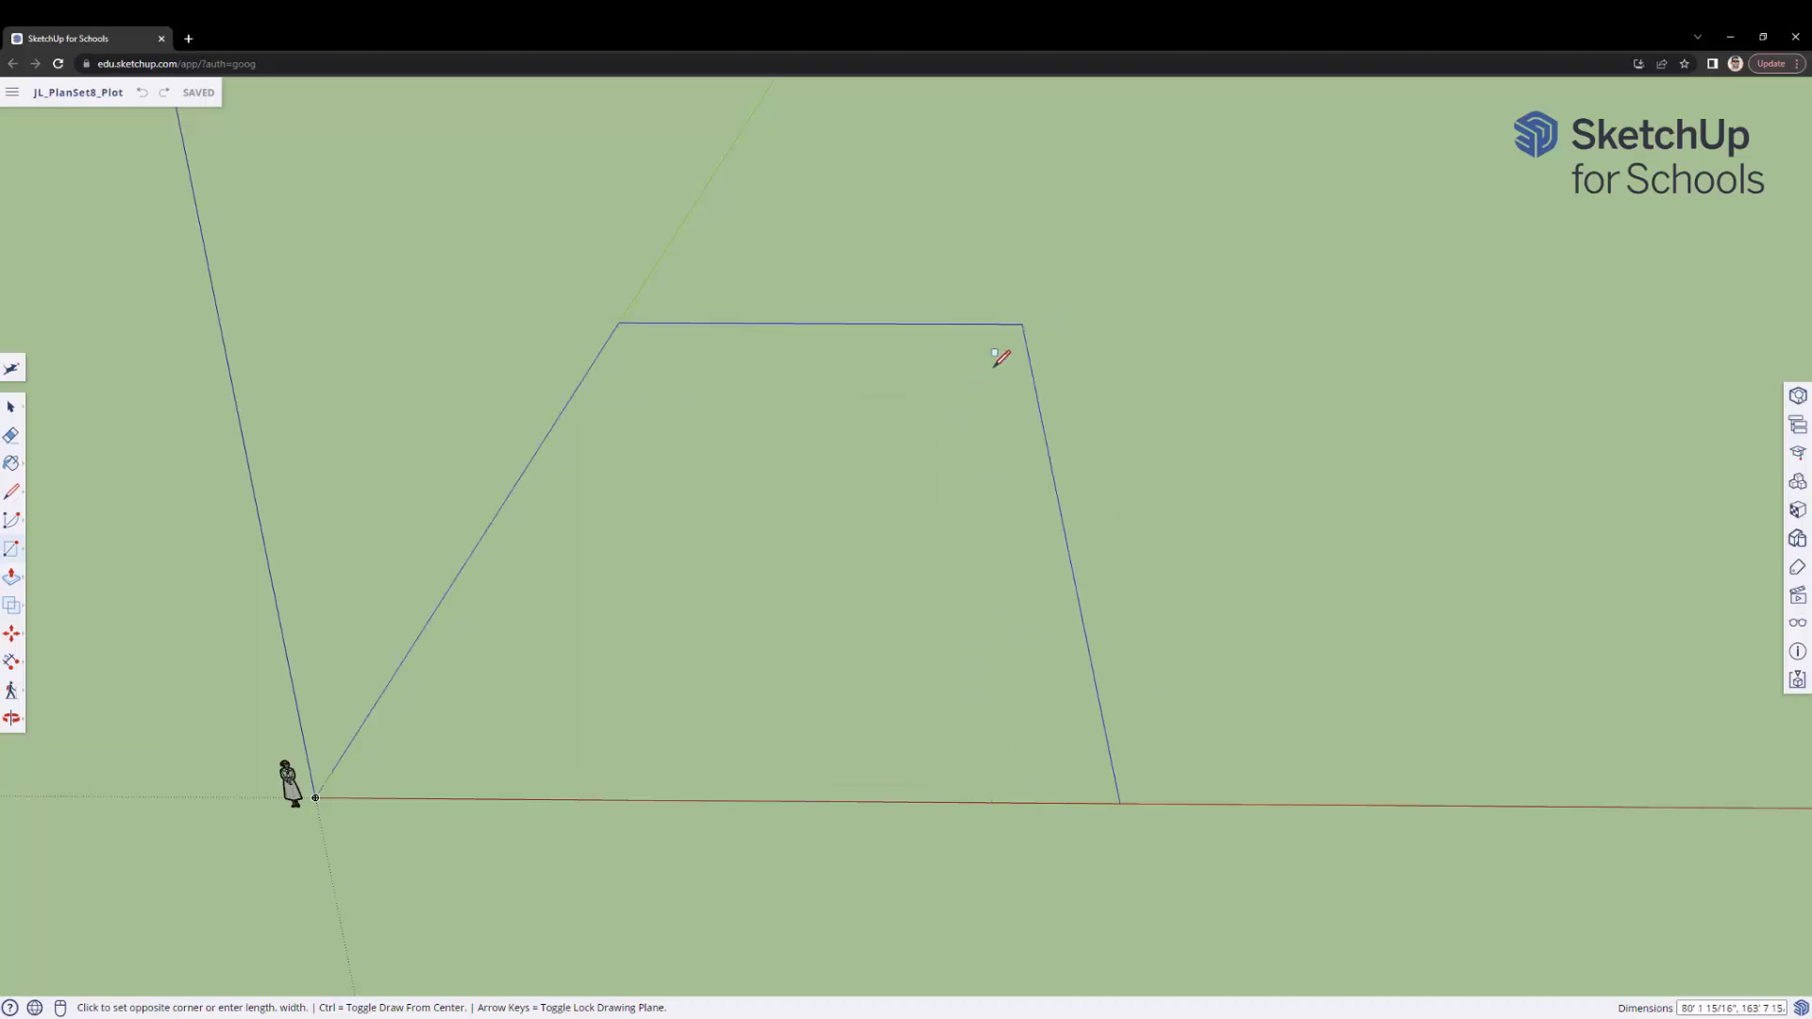
- Set the far corner so the plot becomes a filled face about 118' 3 13/16" by 211'
{"action": "left_click", "coordinate": [1181, 265]}
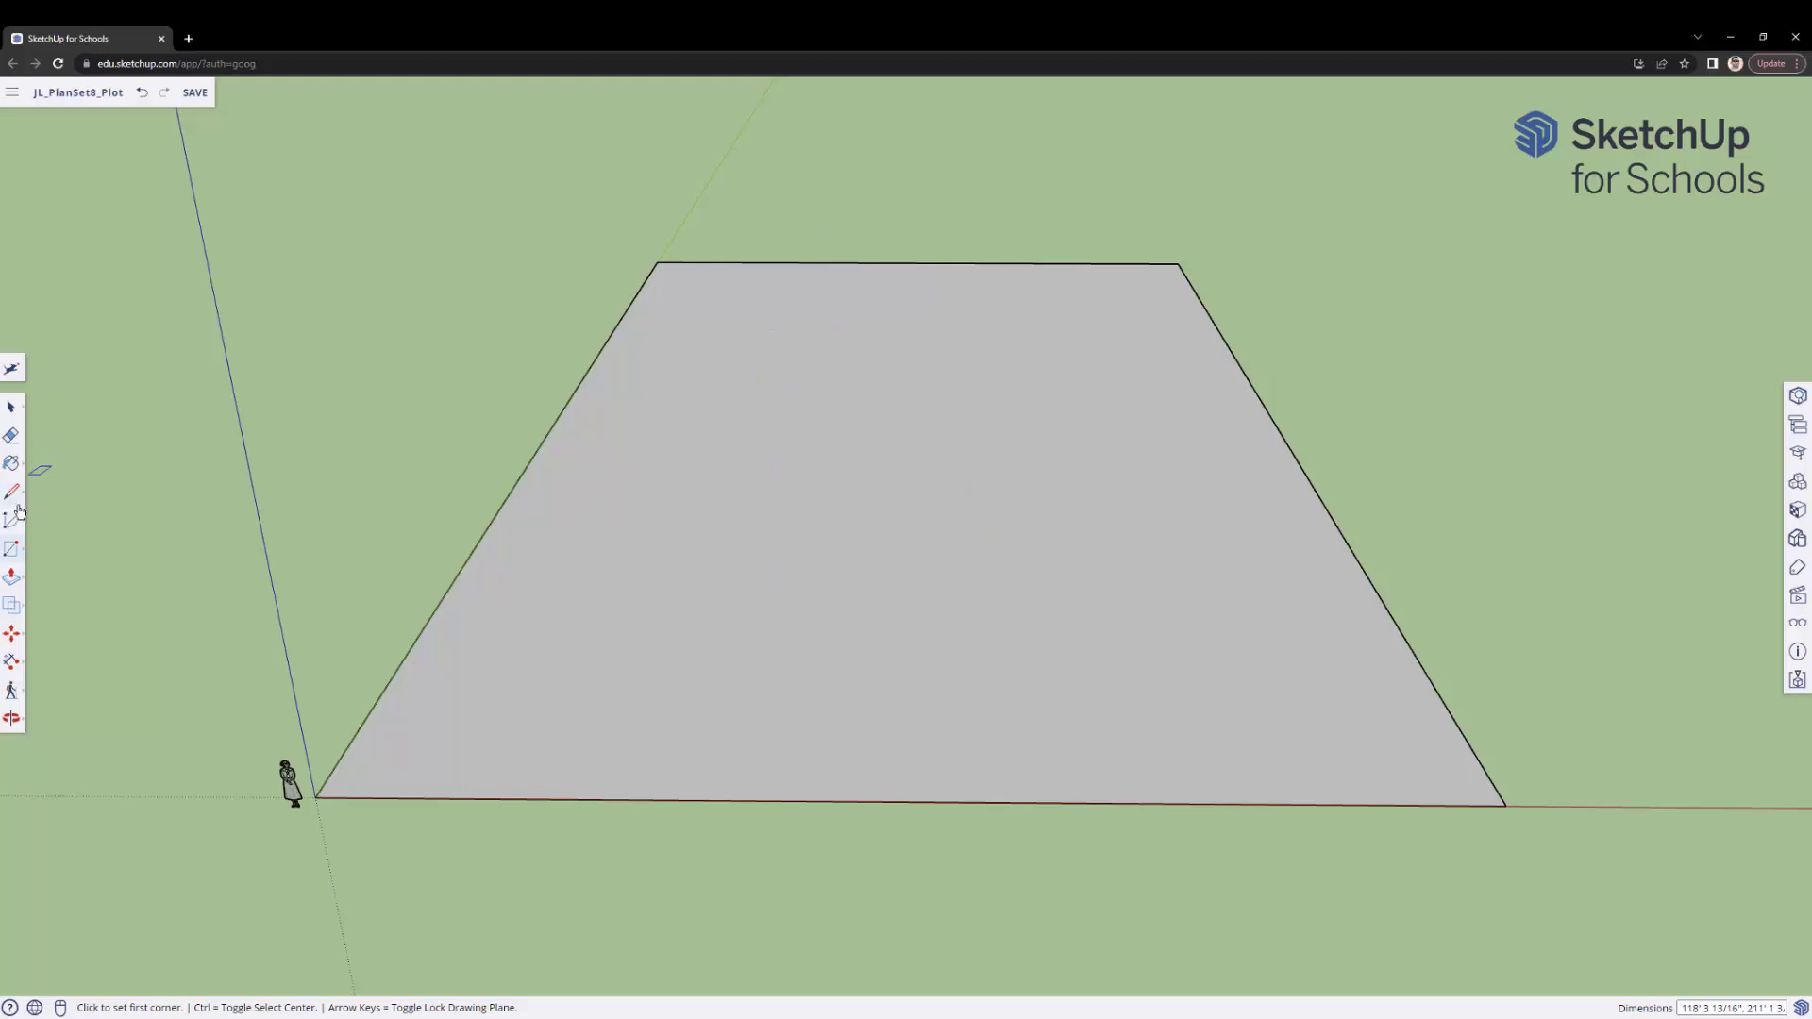
- With Tape Measure, place a guide just inside the left edge and another 65' to its right
{"action": "left_click", "coordinate": [11, 665]}
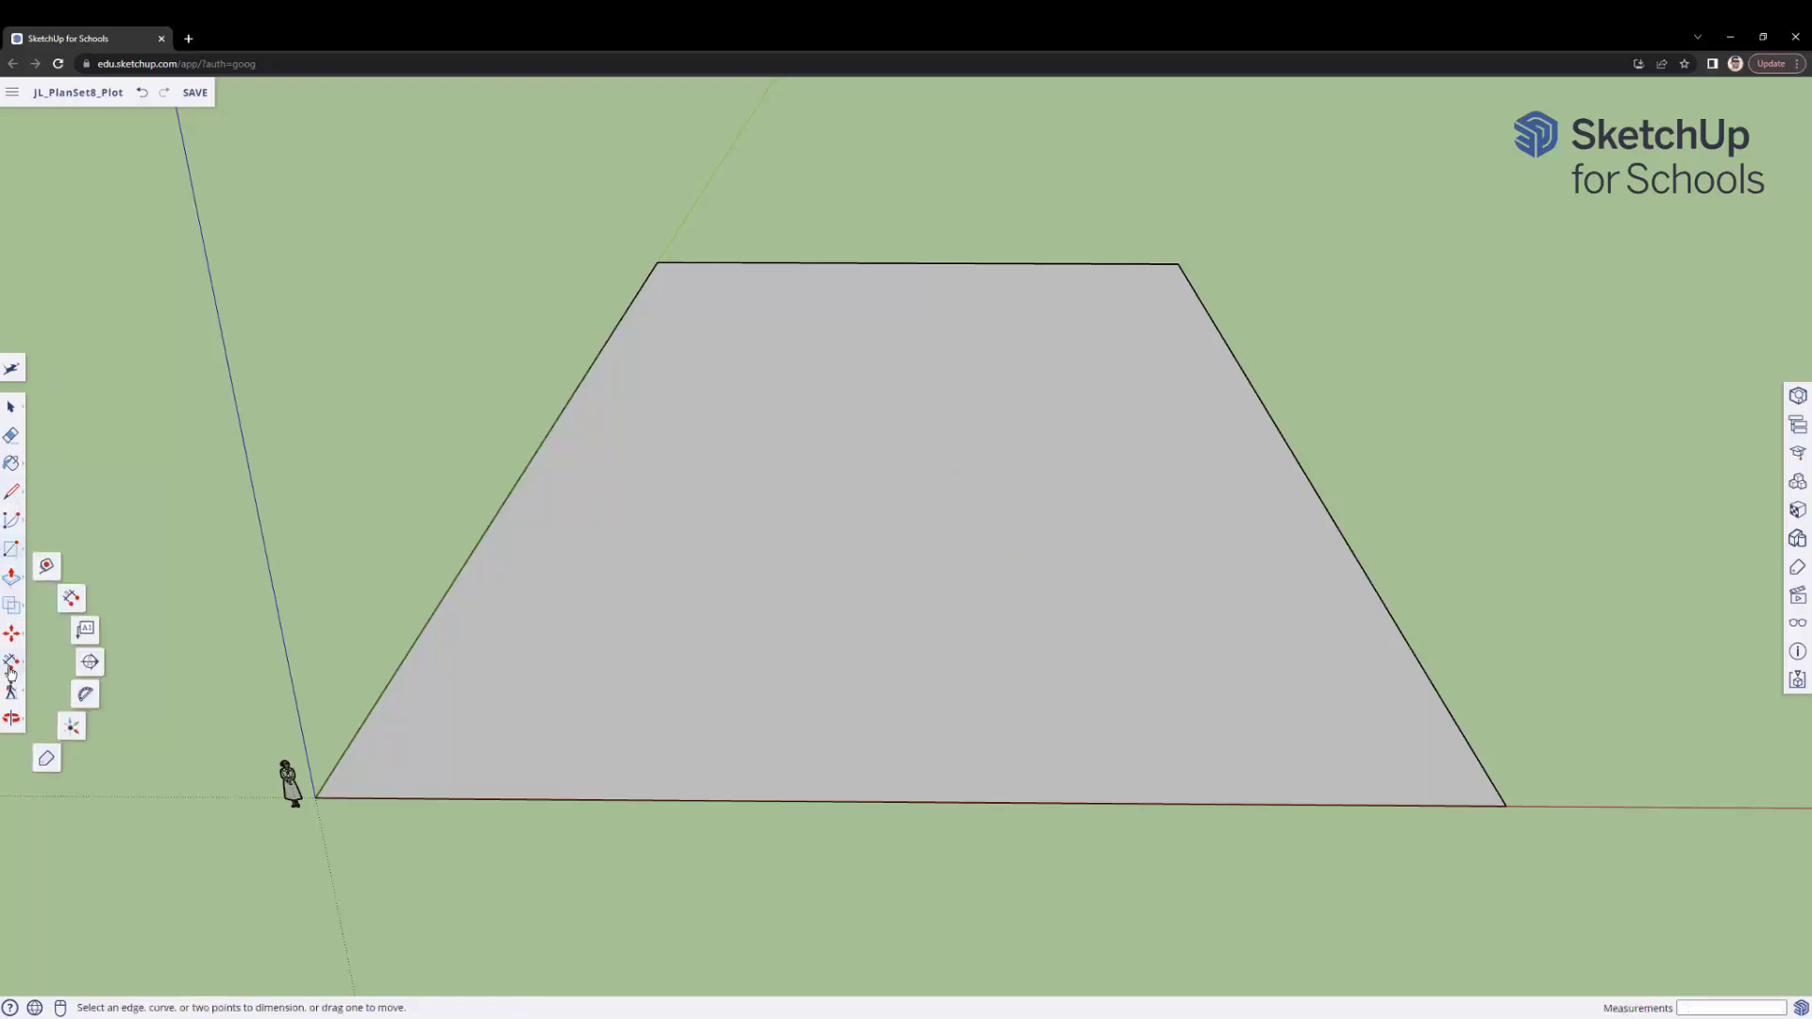
{"action": "left_click", "coordinate": [45, 569]}
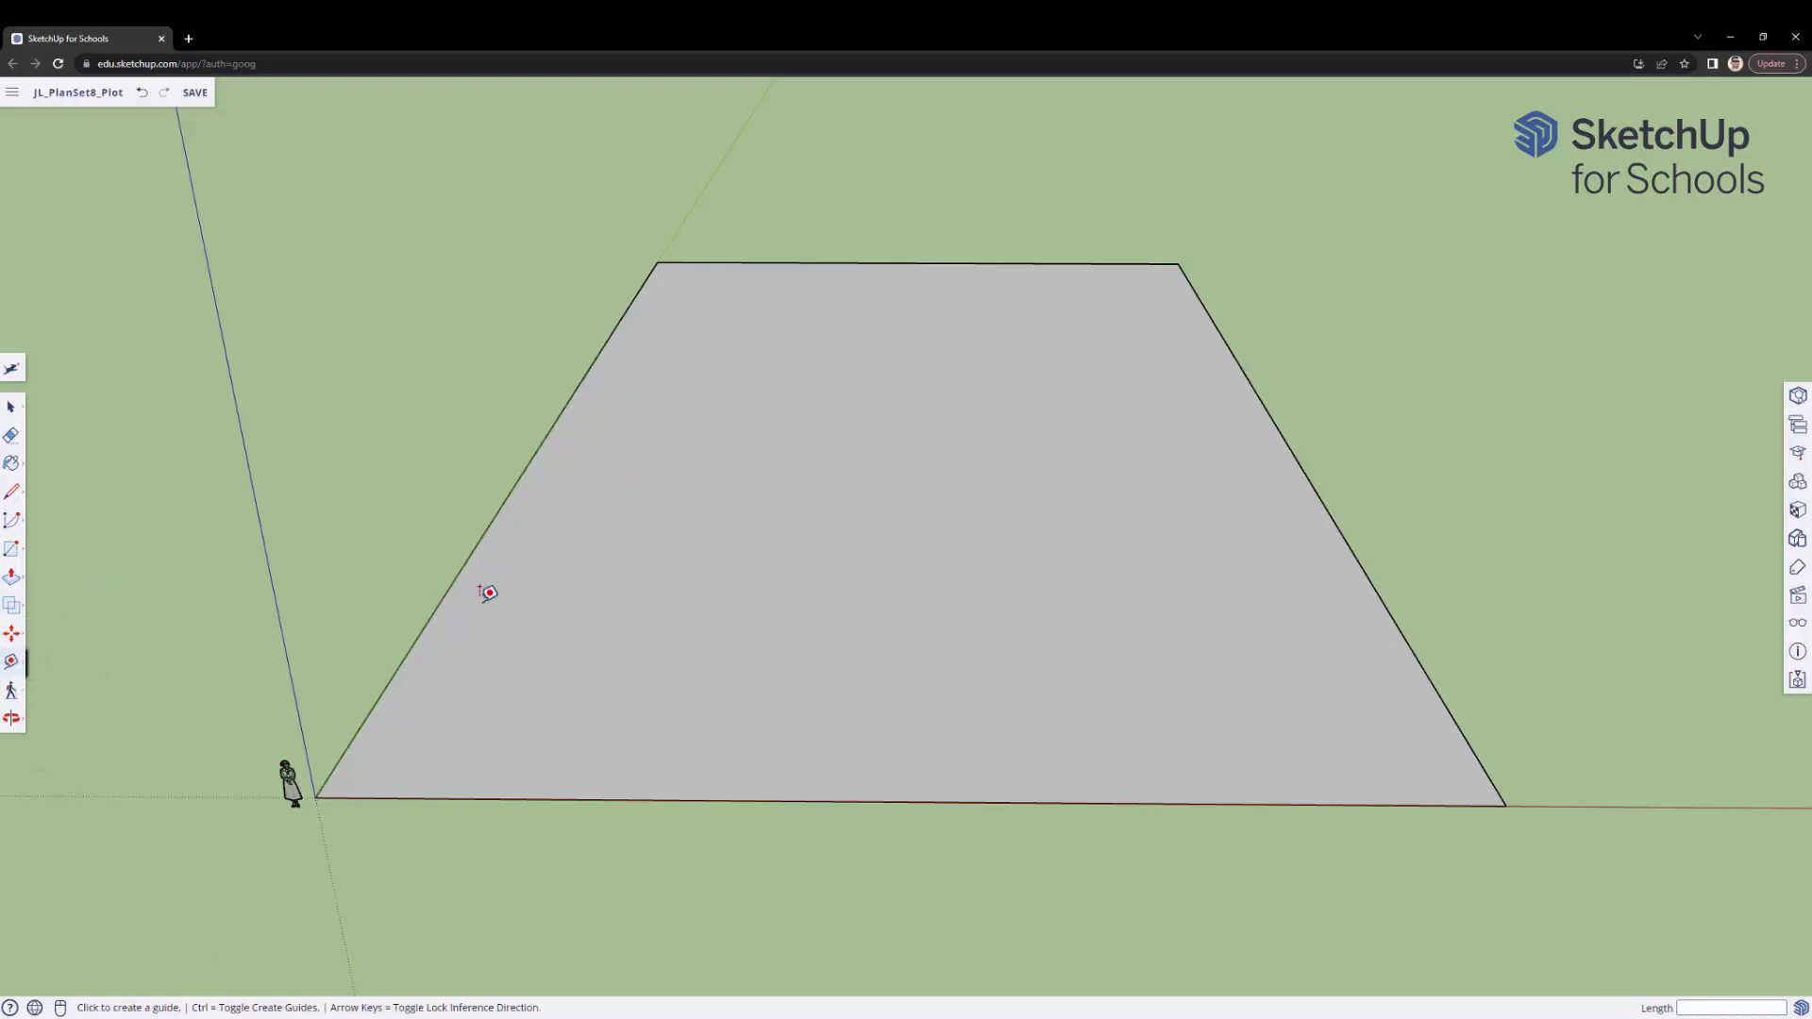
{"action": "left_click", "coordinate": [435, 610]}
{"action": "left_click", "coordinate": [450, 587]}
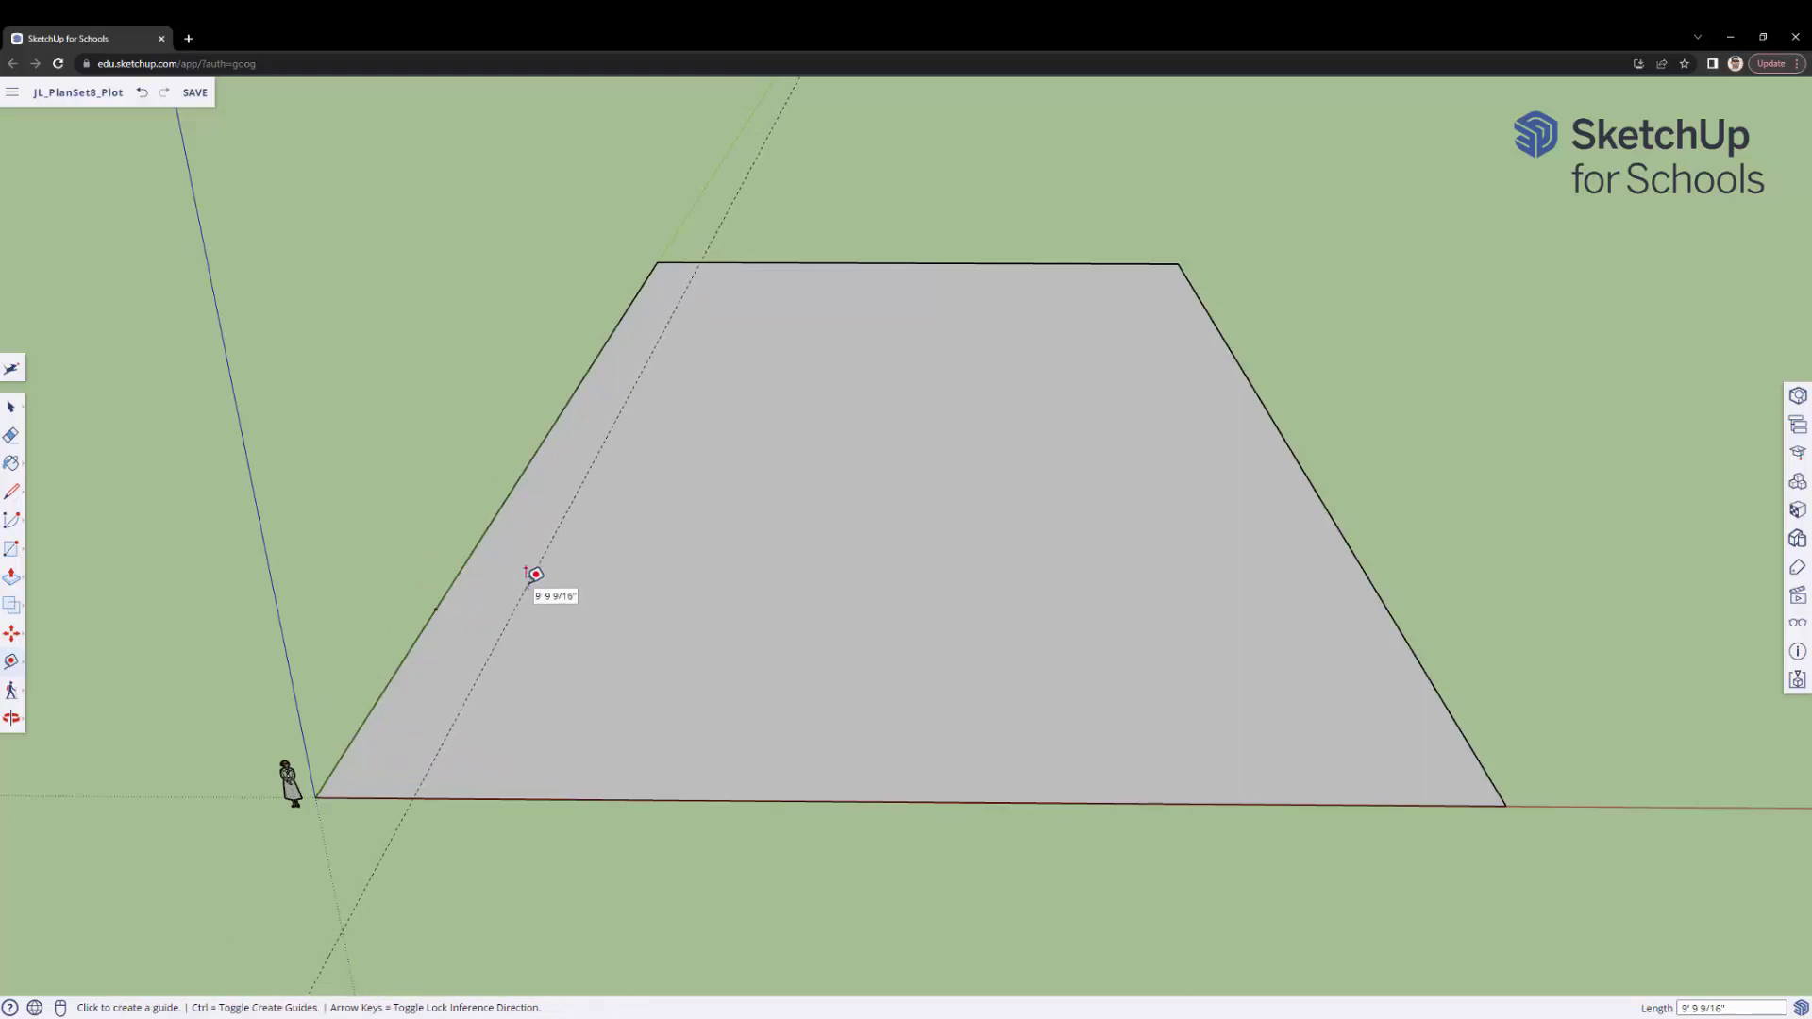
{"action": "left_click", "coordinate": [535, 573]}
{"action": "left_click", "coordinate": [532, 577]}
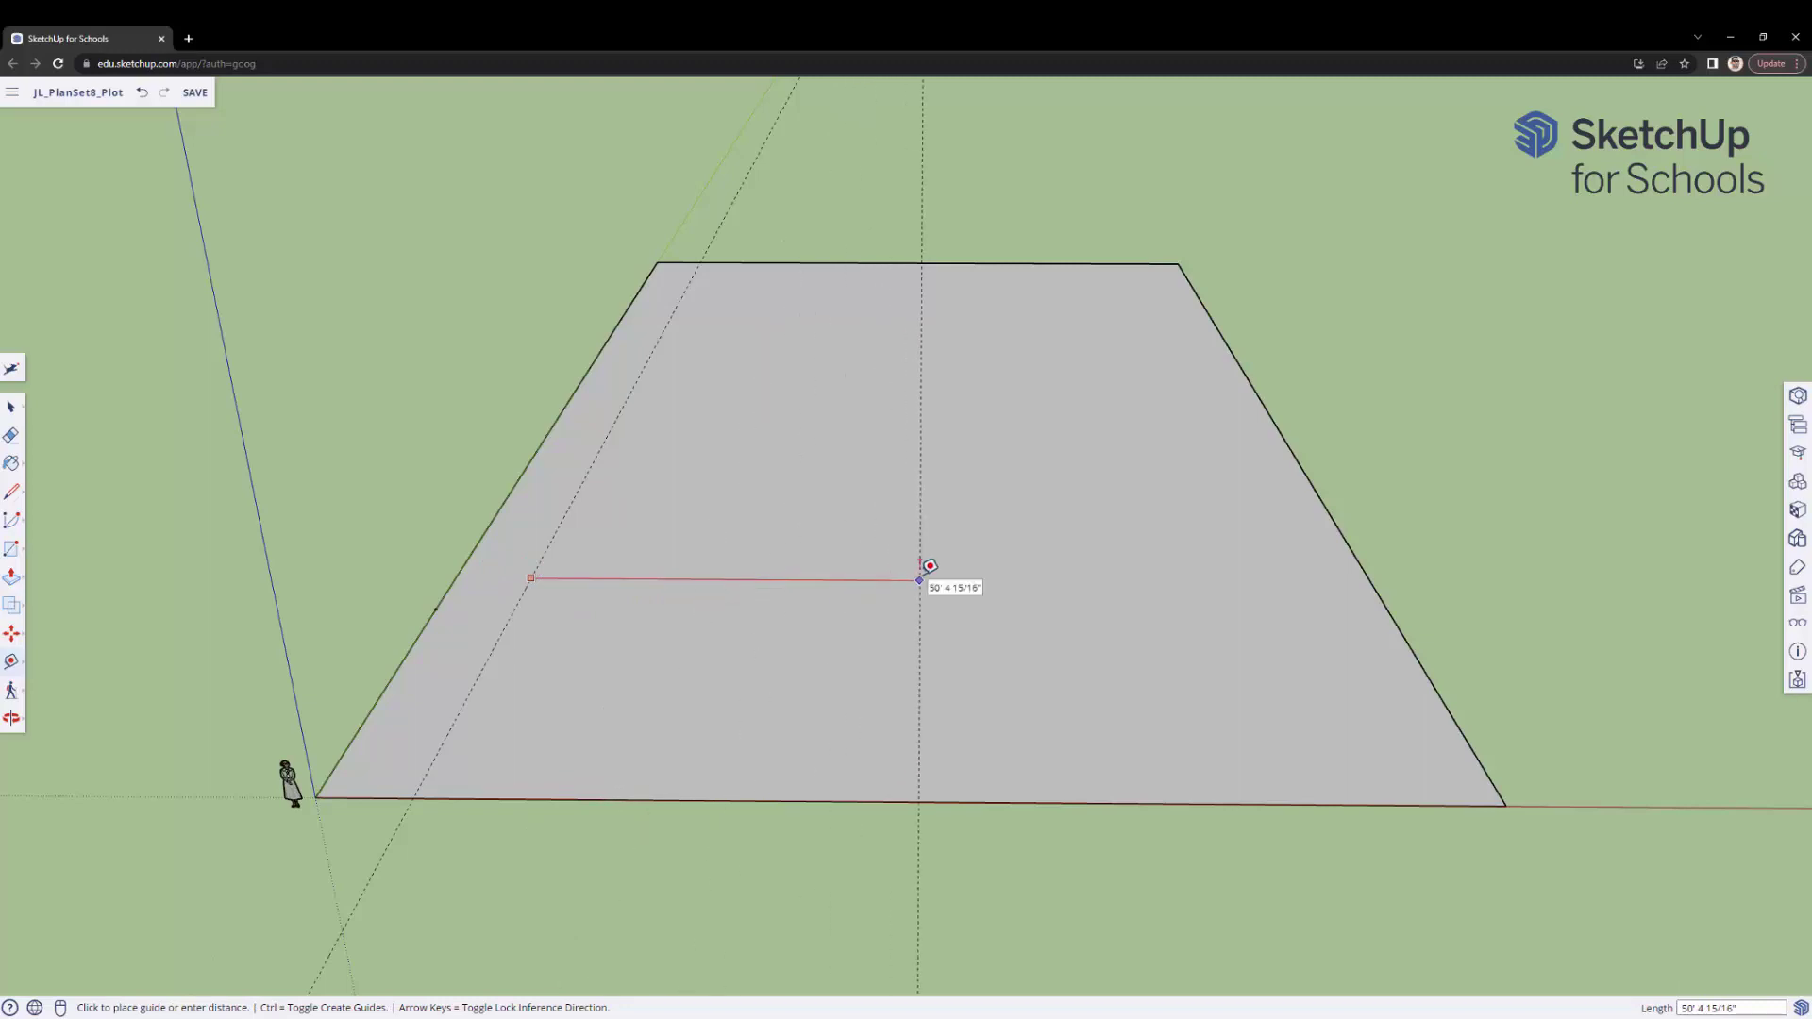
{"action": "type", "text": "65"}
{"action": "key", "text": "Return"}
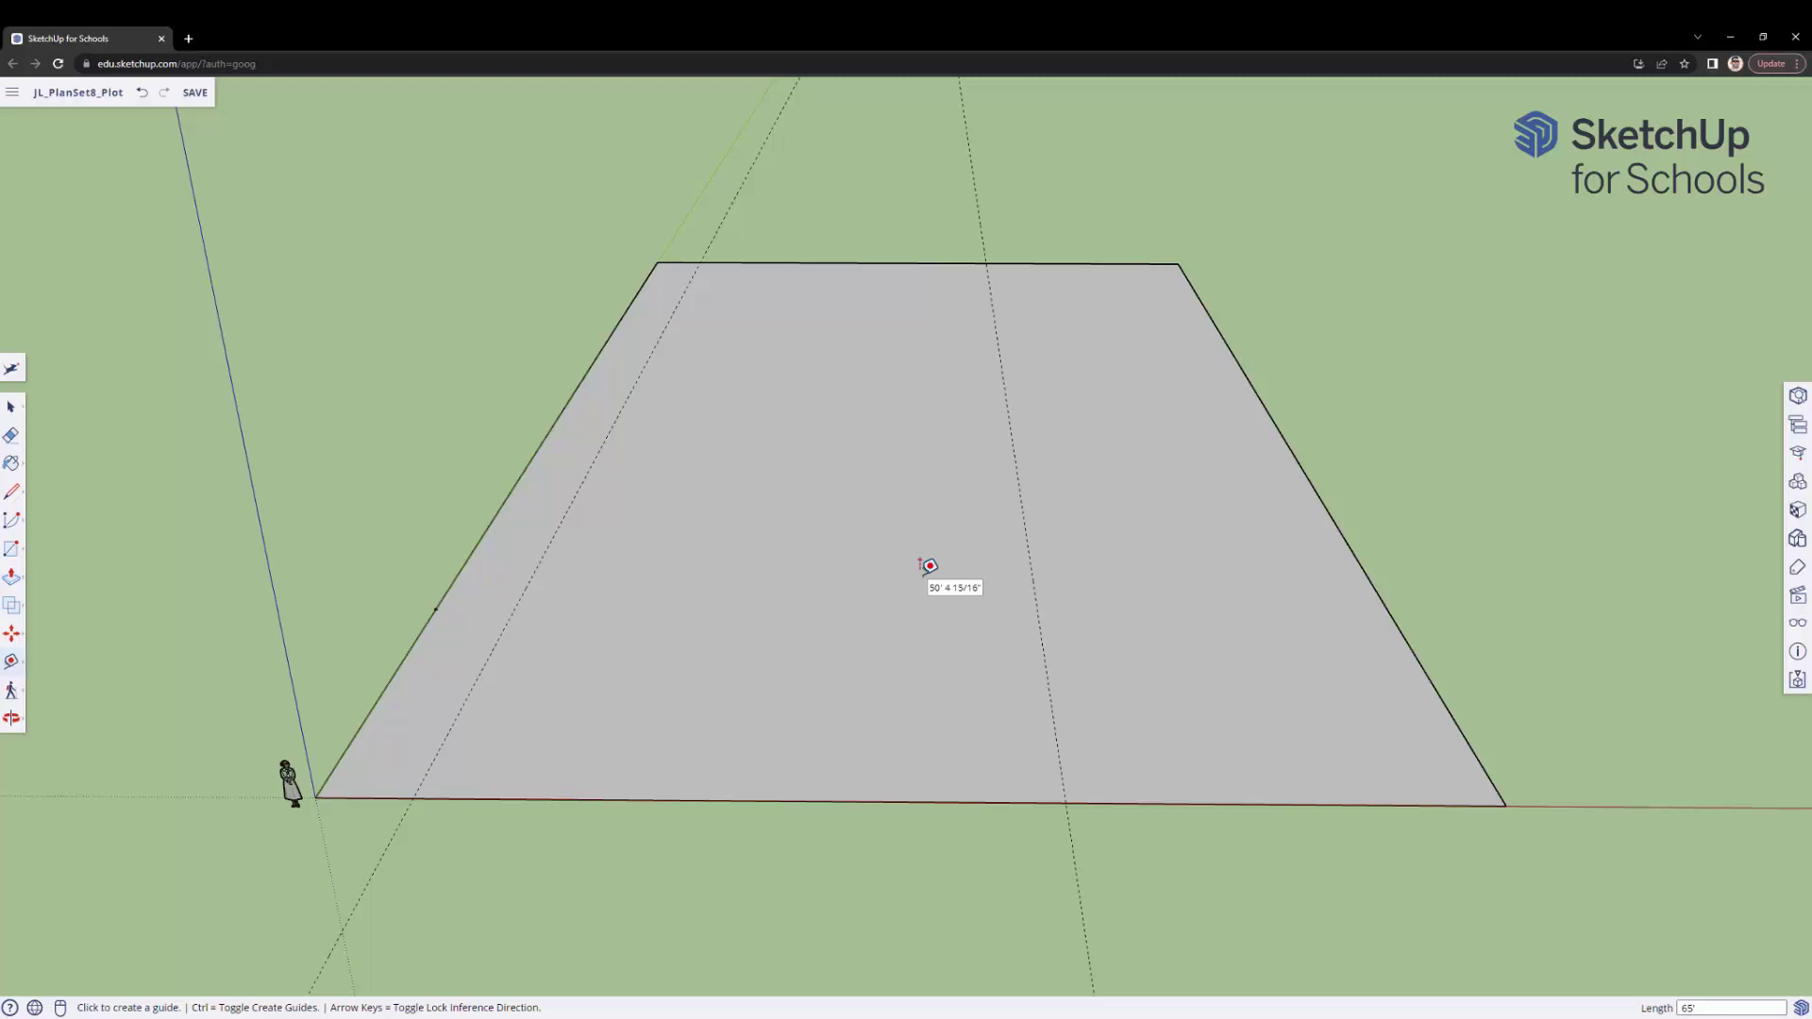
- Place a guide about 14' inside the front edge and another 105' beyond it
{"action": "left_click", "coordinate": [729, 776]}
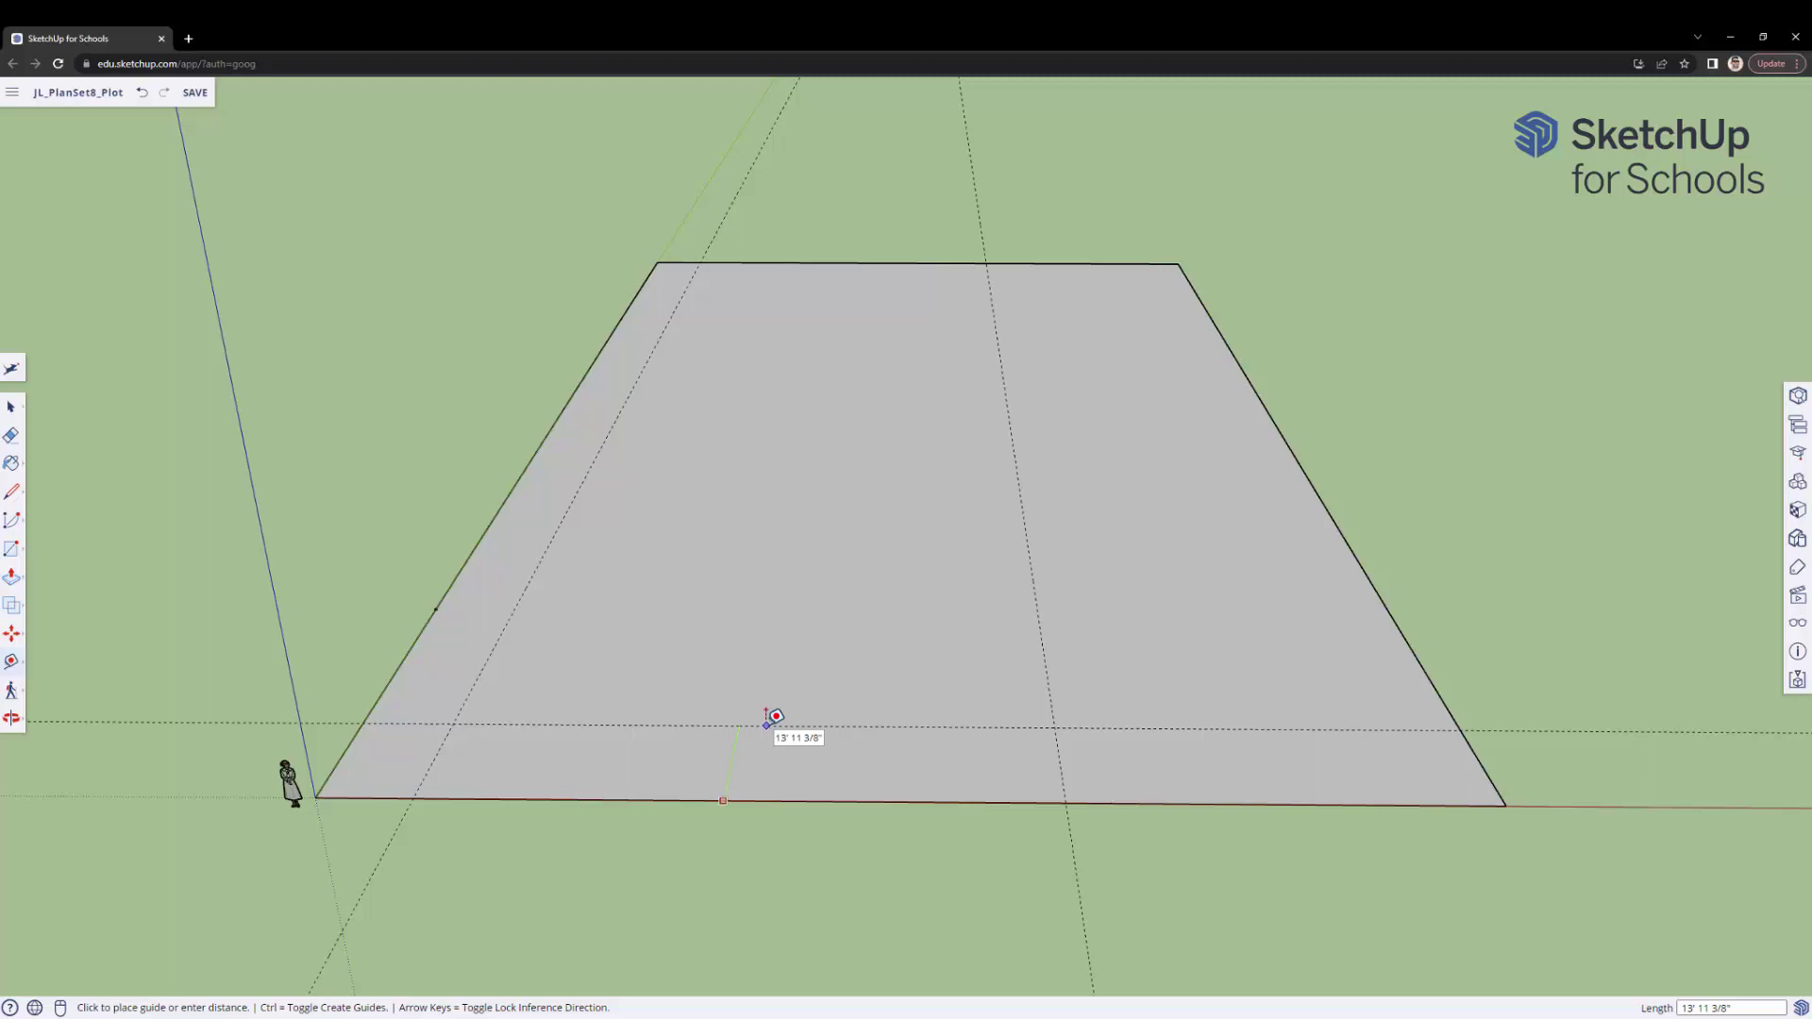
{"action": "left_click", "coordinate": [767, 721]}
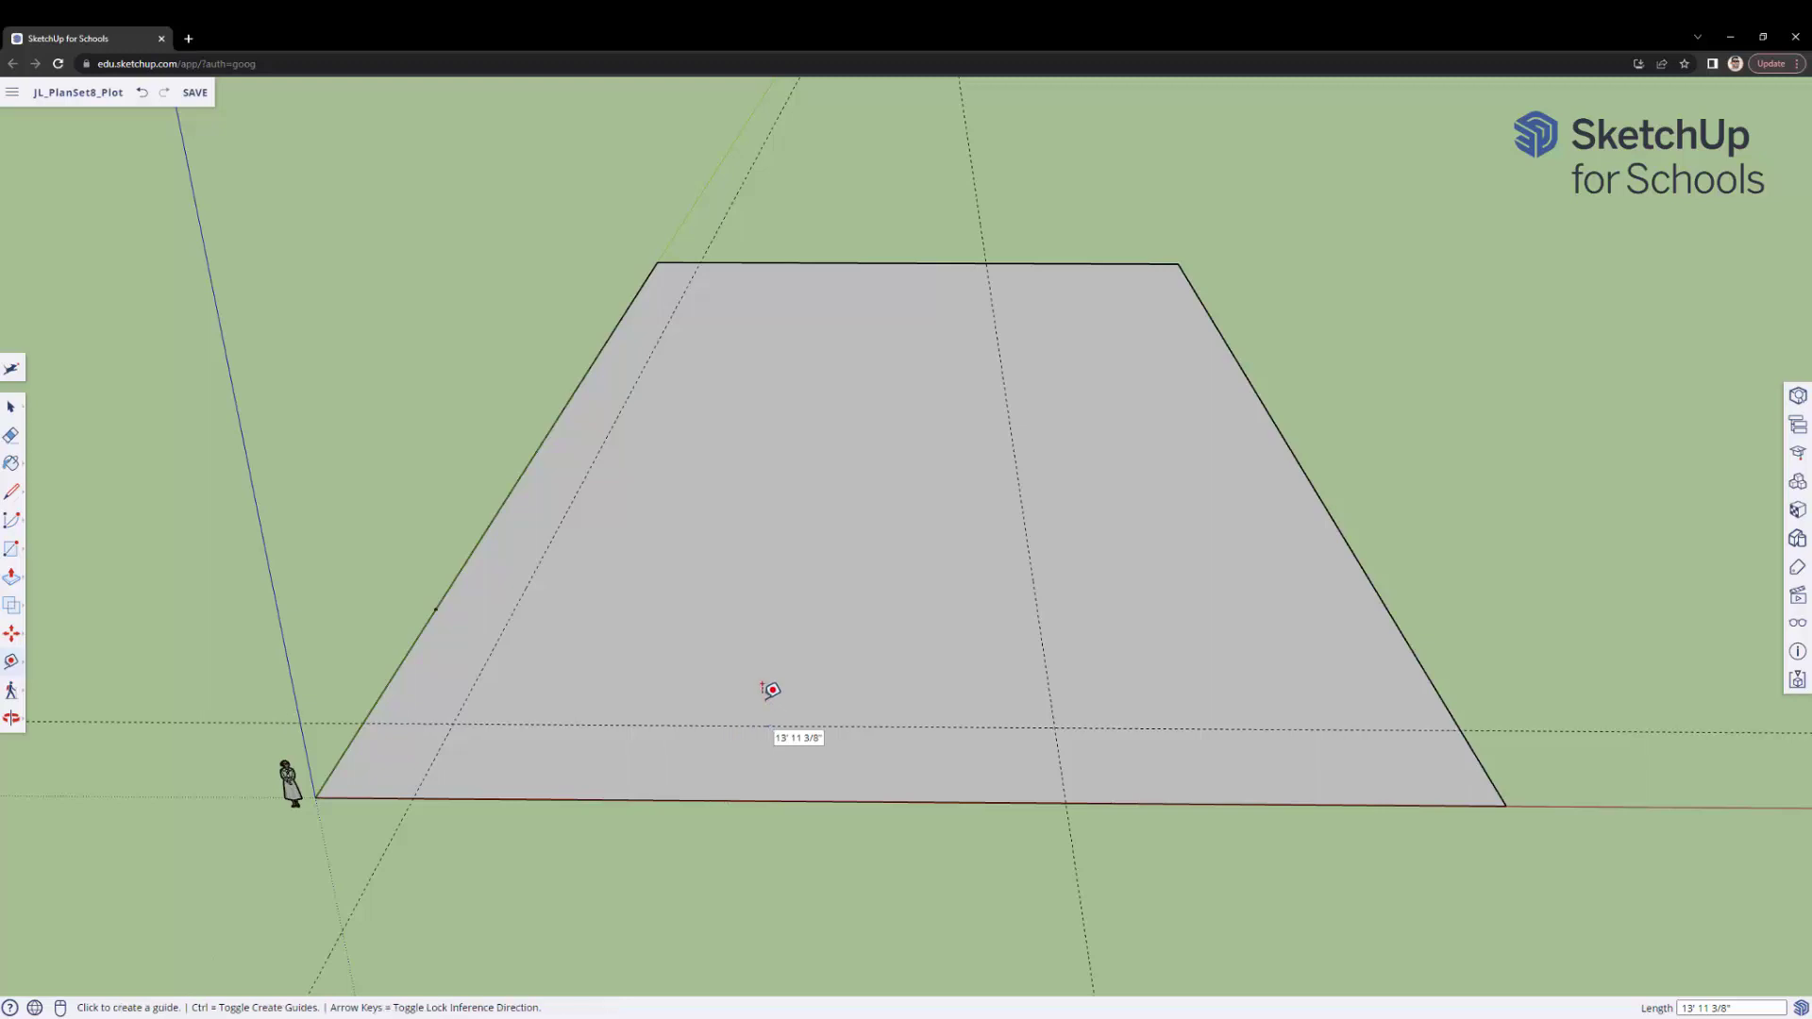
{"action": "middle_click_drag", "start_coordinate": [838, 574], "coordinate": [721, 714]}
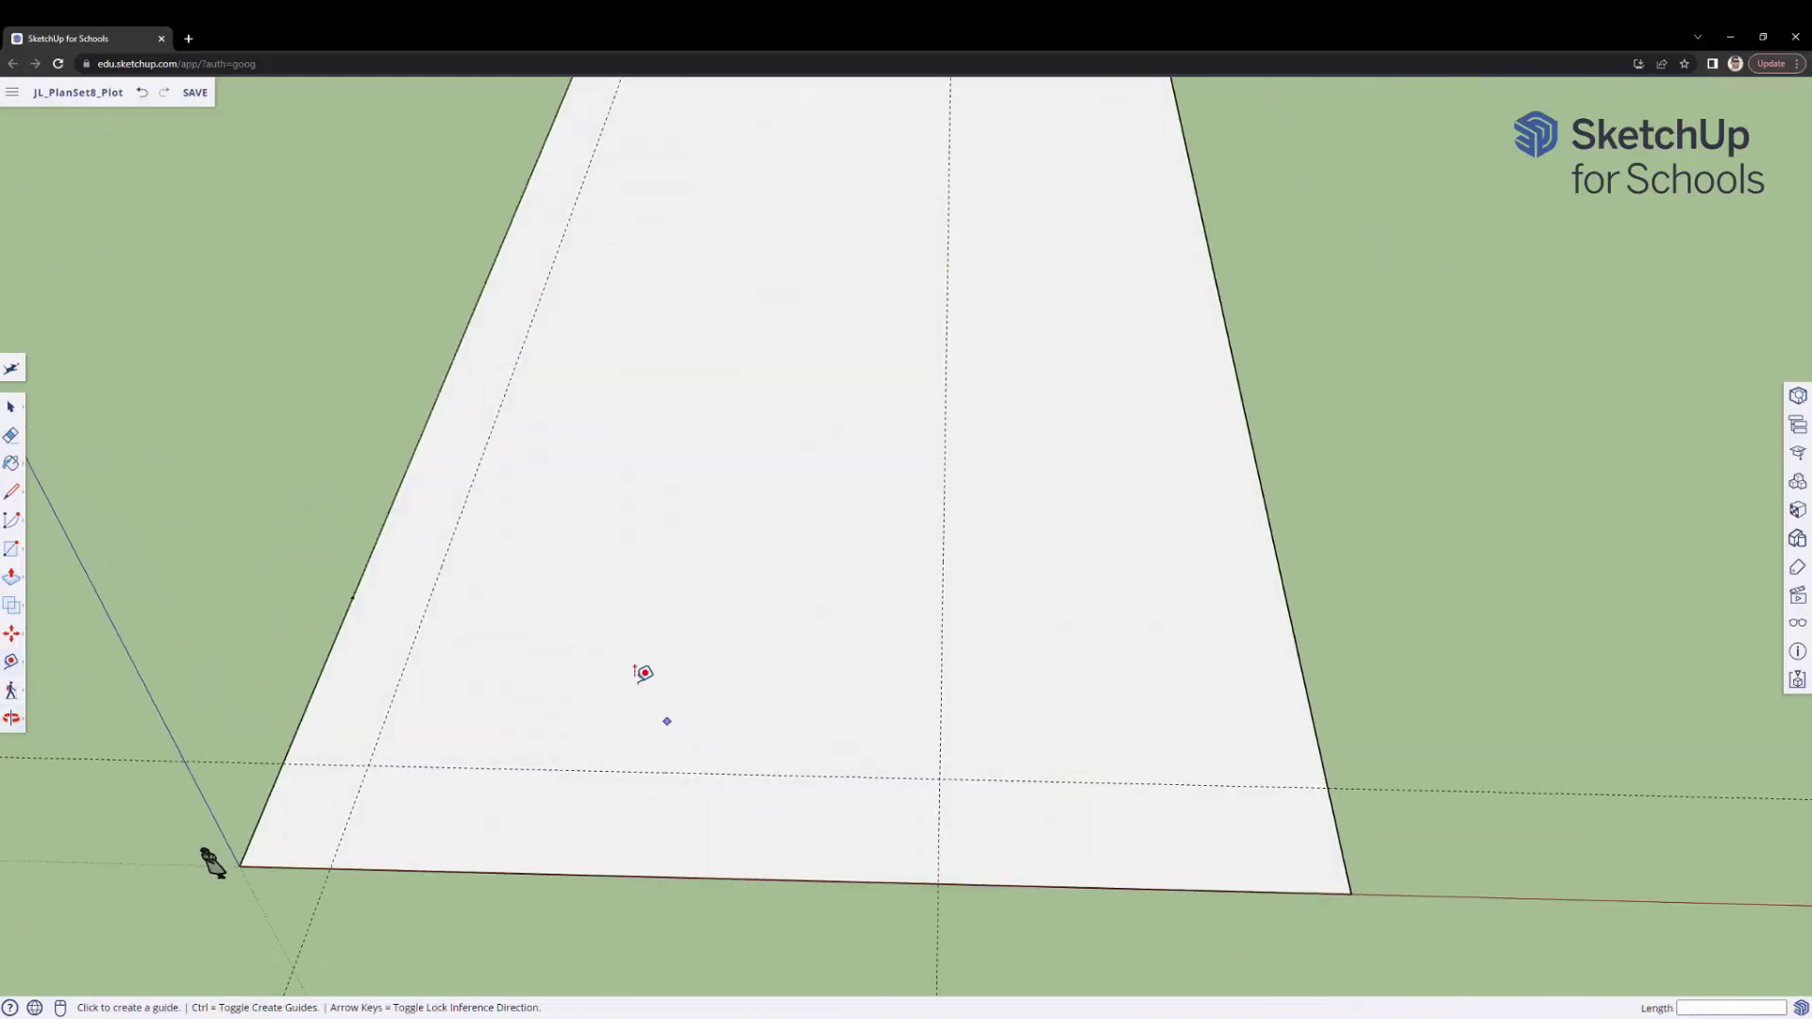
{"action": "left_click", "coordinate": [583, 770]}
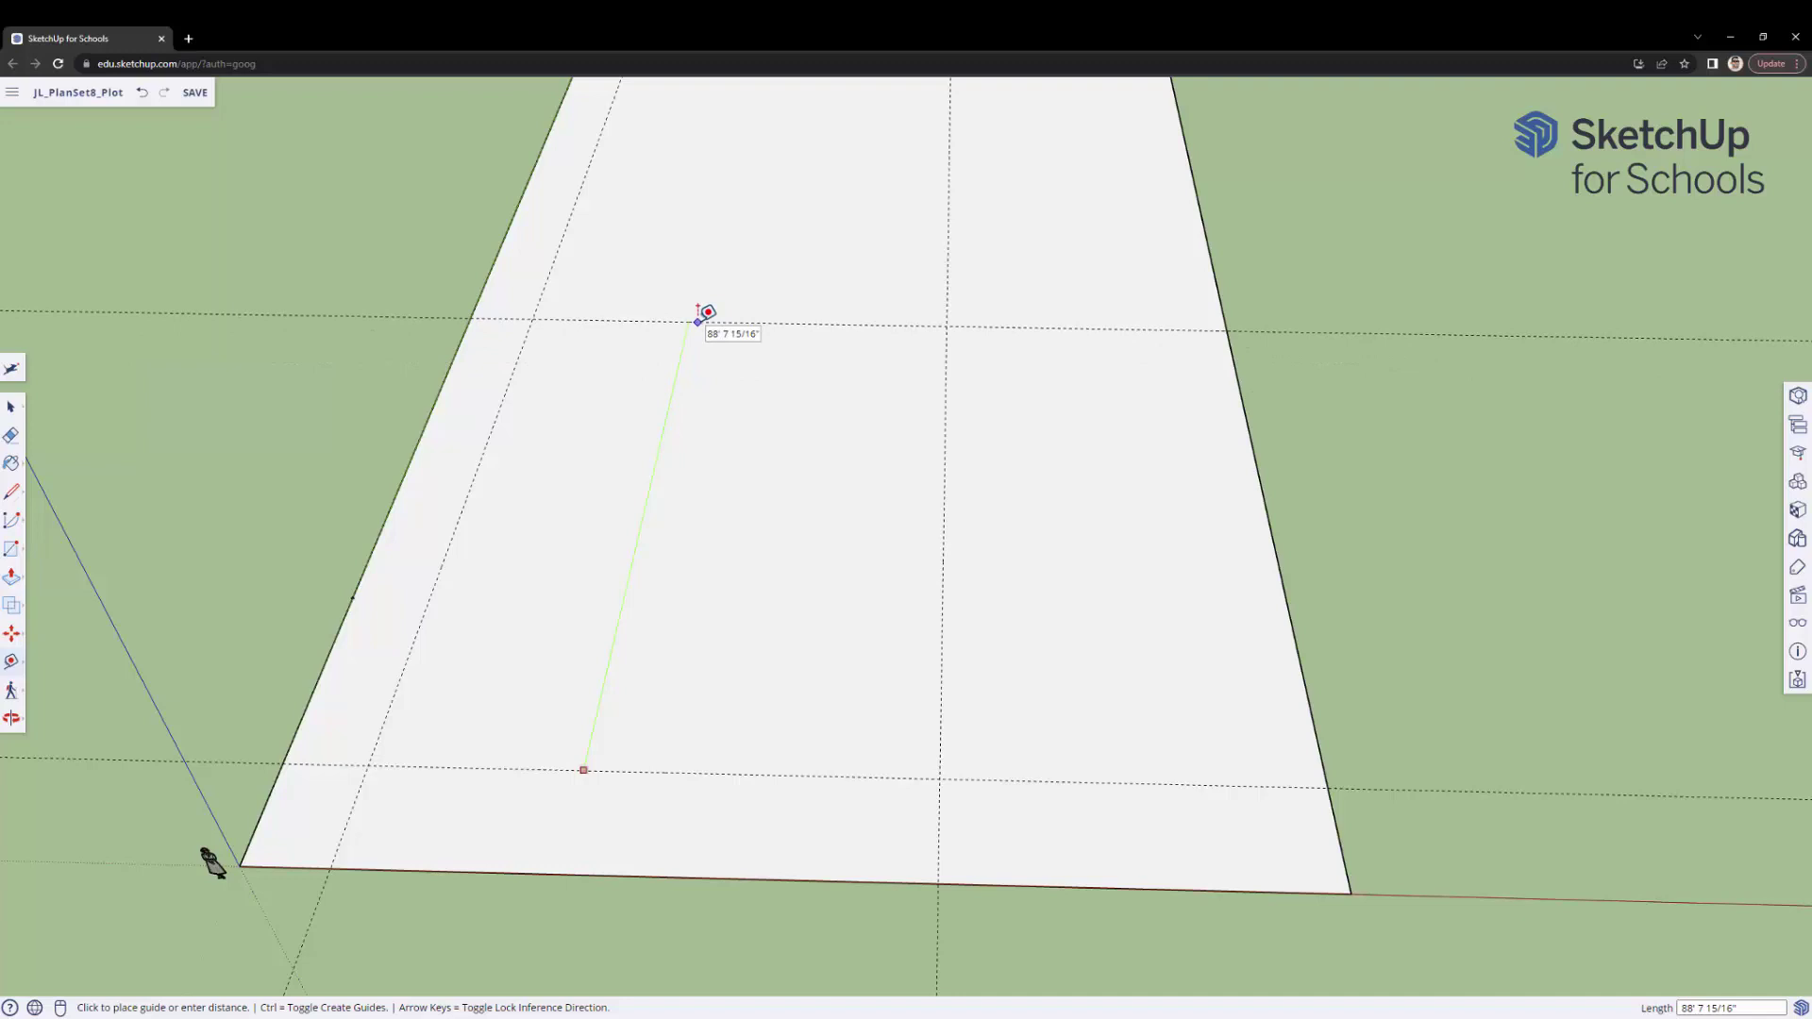
{"action": "type", "text": "105"}
{"action": "key", "text": "Return"}
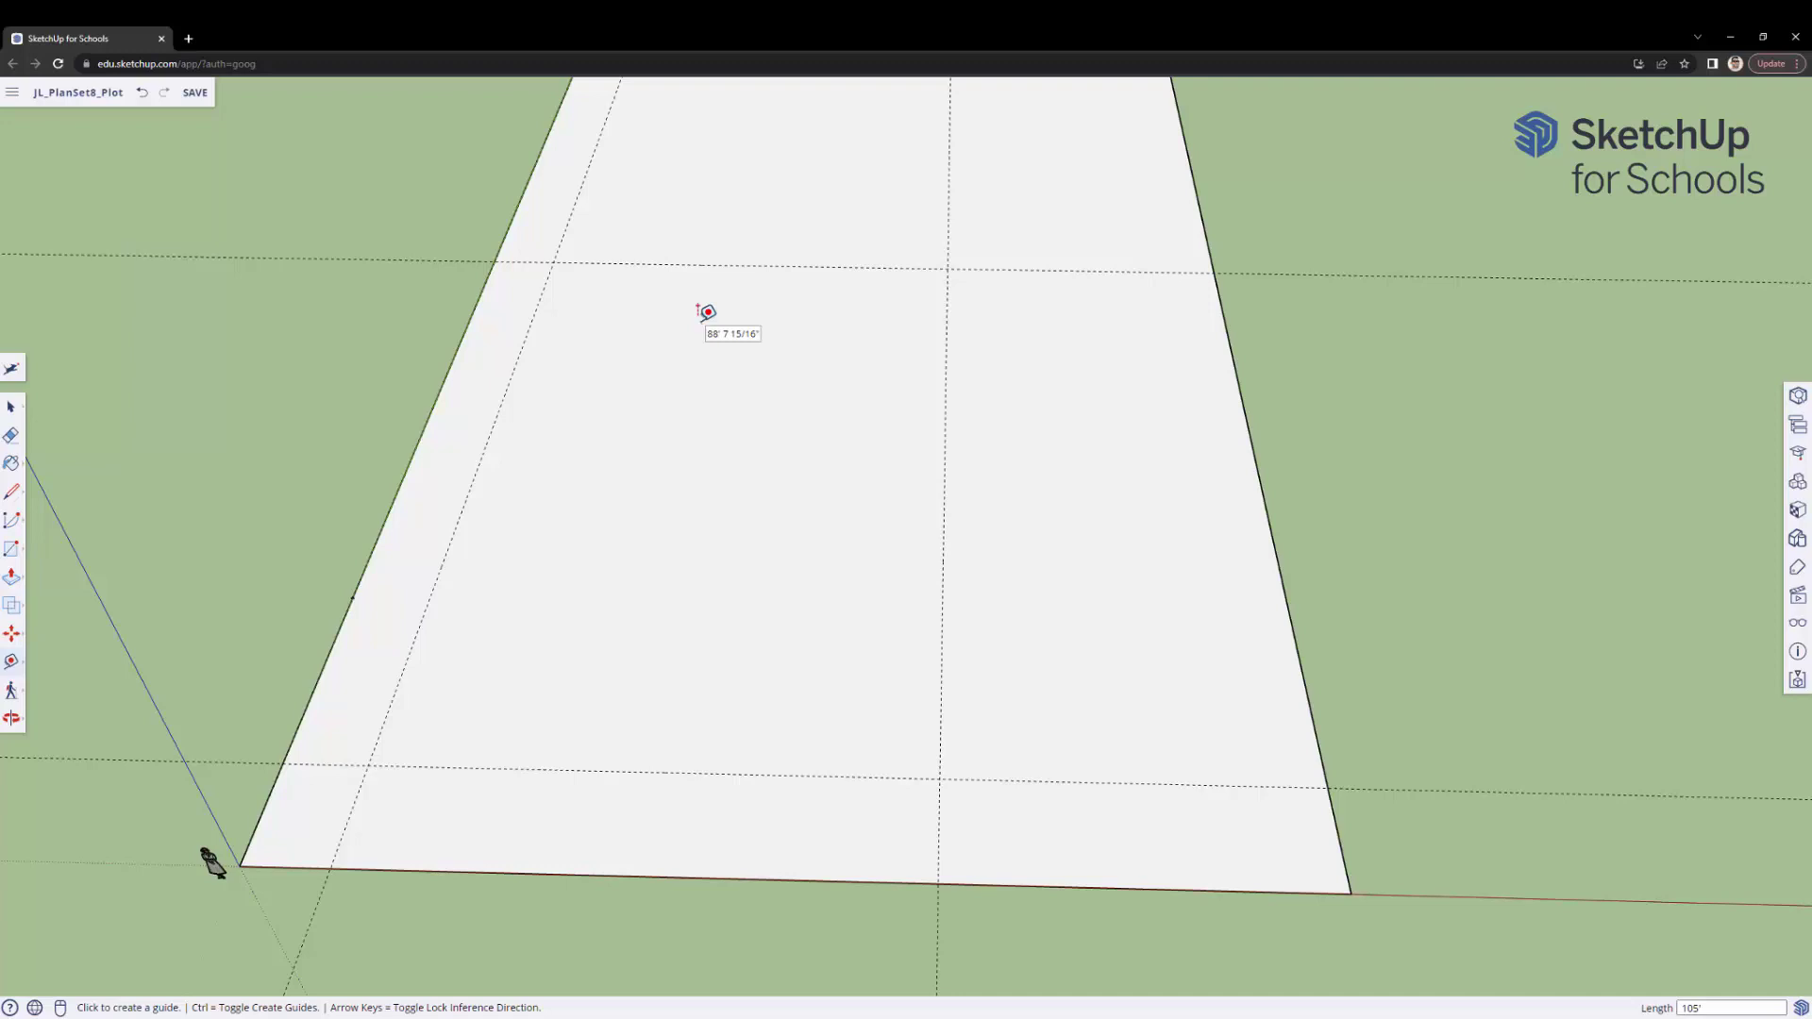
- Draw a rectangle between the guide intersections to form the slab
{"action": "middle_click_drag", "start_coordinate": [706, 312], "coordinate": [667, 408]}
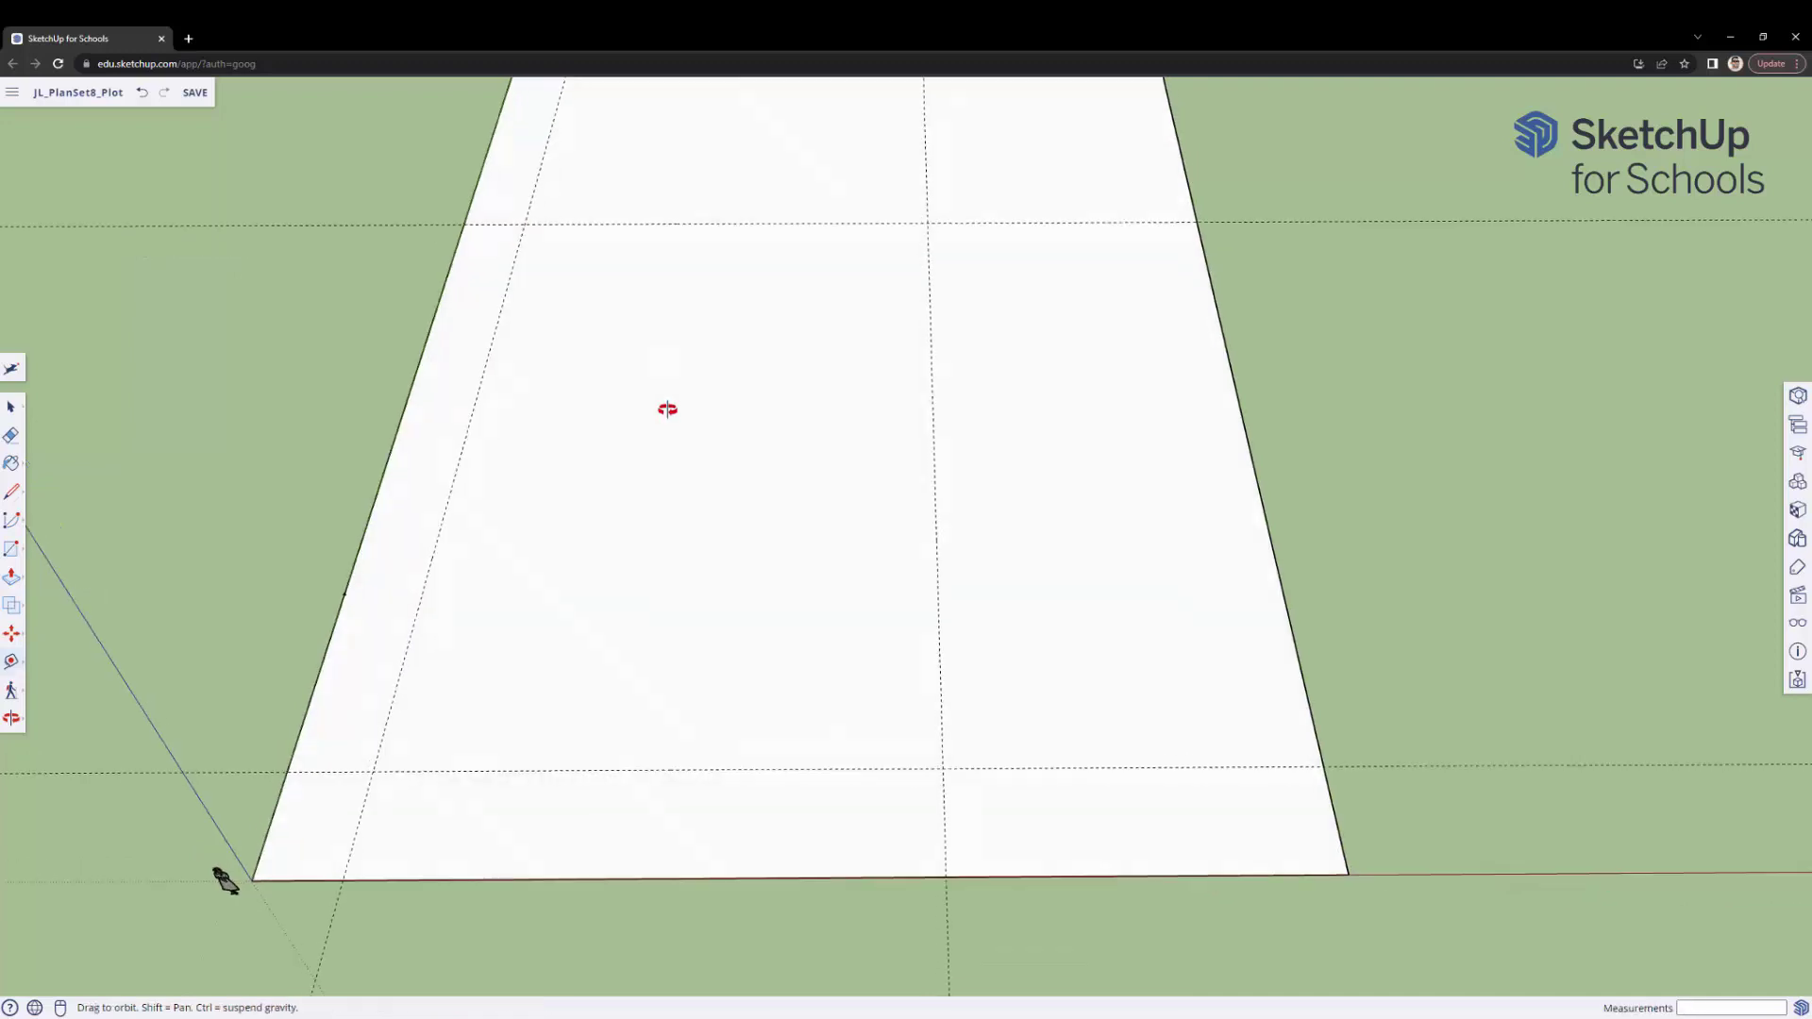
{"action": "left_click", "coordinate": [12, 549]}
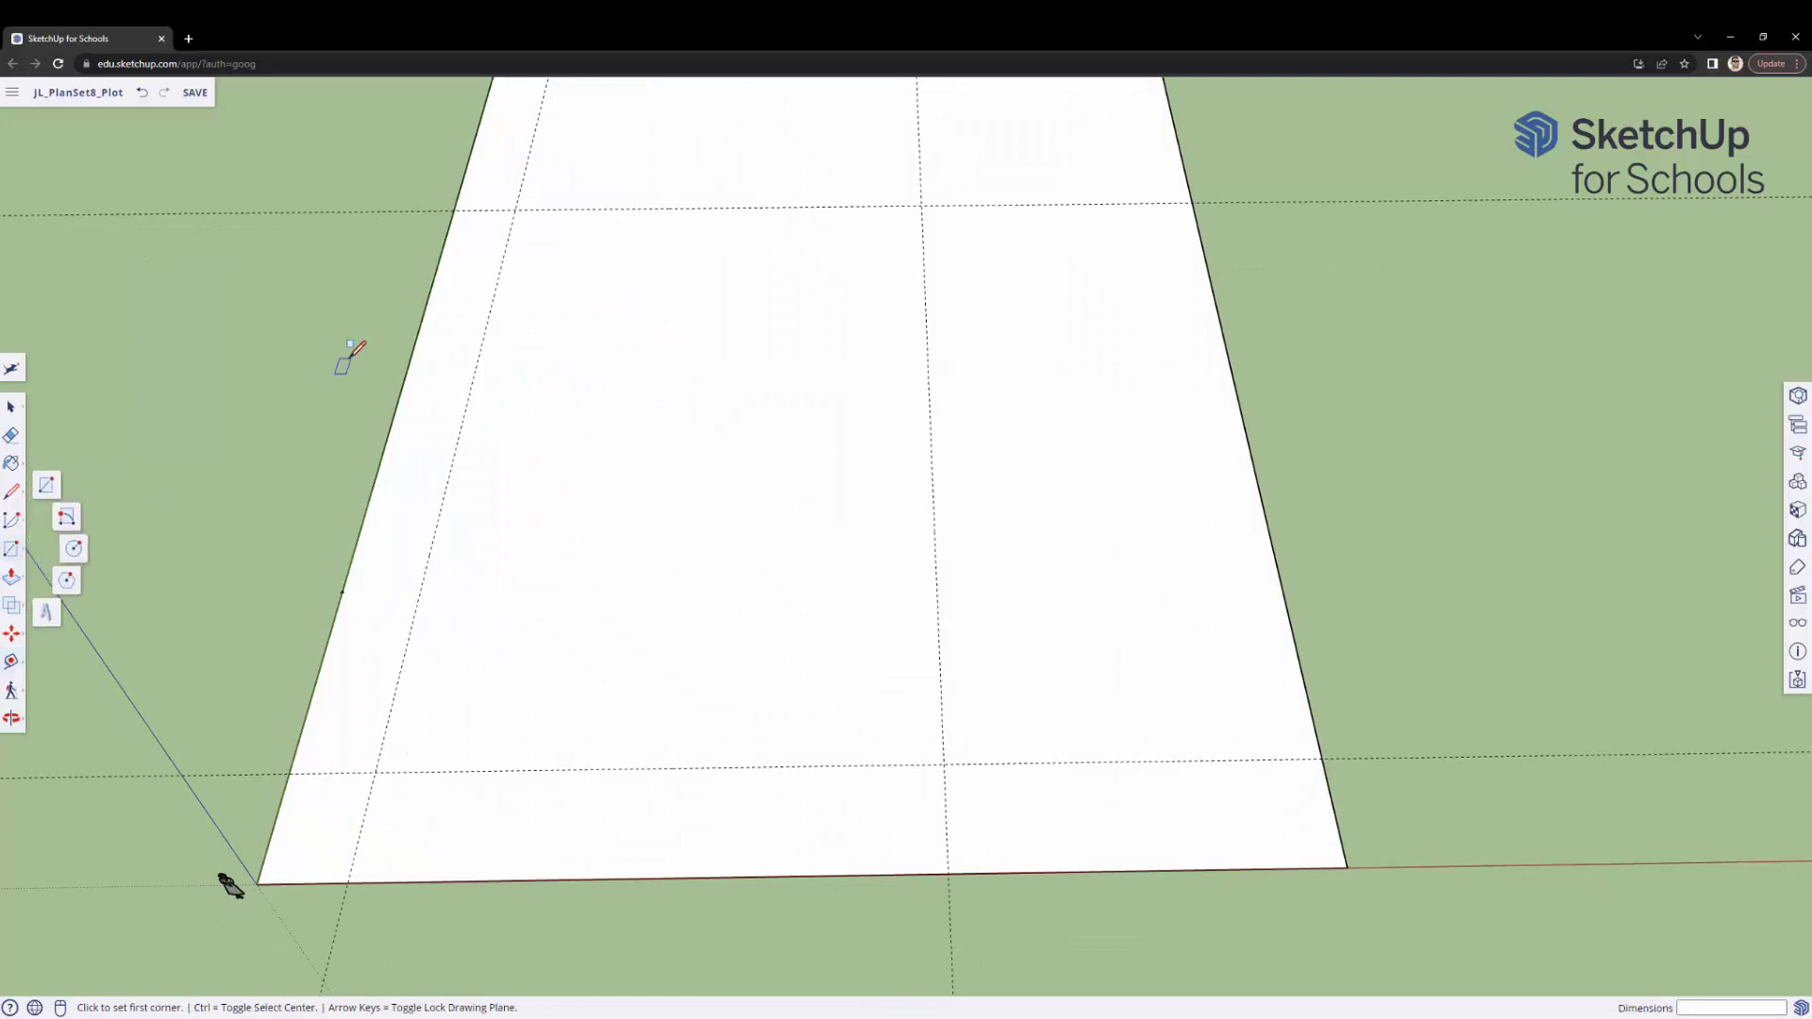
{"action": "left_click", "coordinate": [516, 207]}
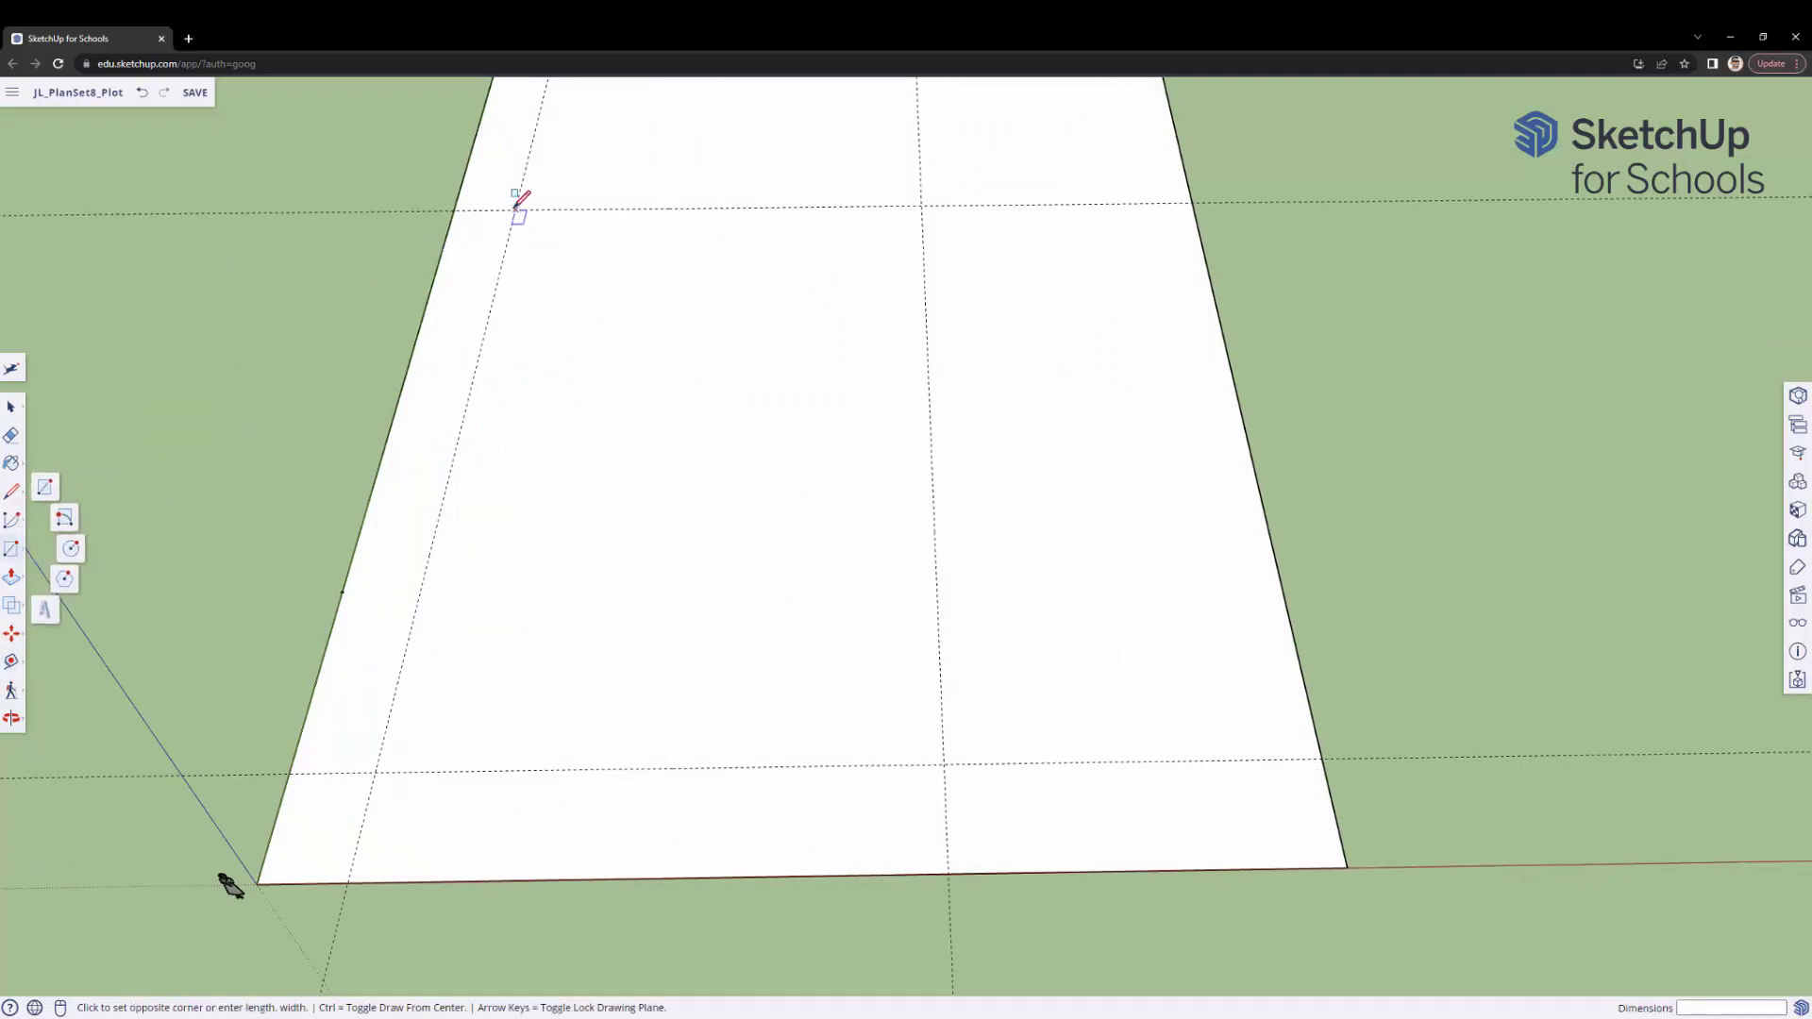
{"action": "left_click", "coordinate": [944, 762]}
{"action": "middle_click_drag", "start_coordinate": [921, 534], "coordinate": [886, 510]}
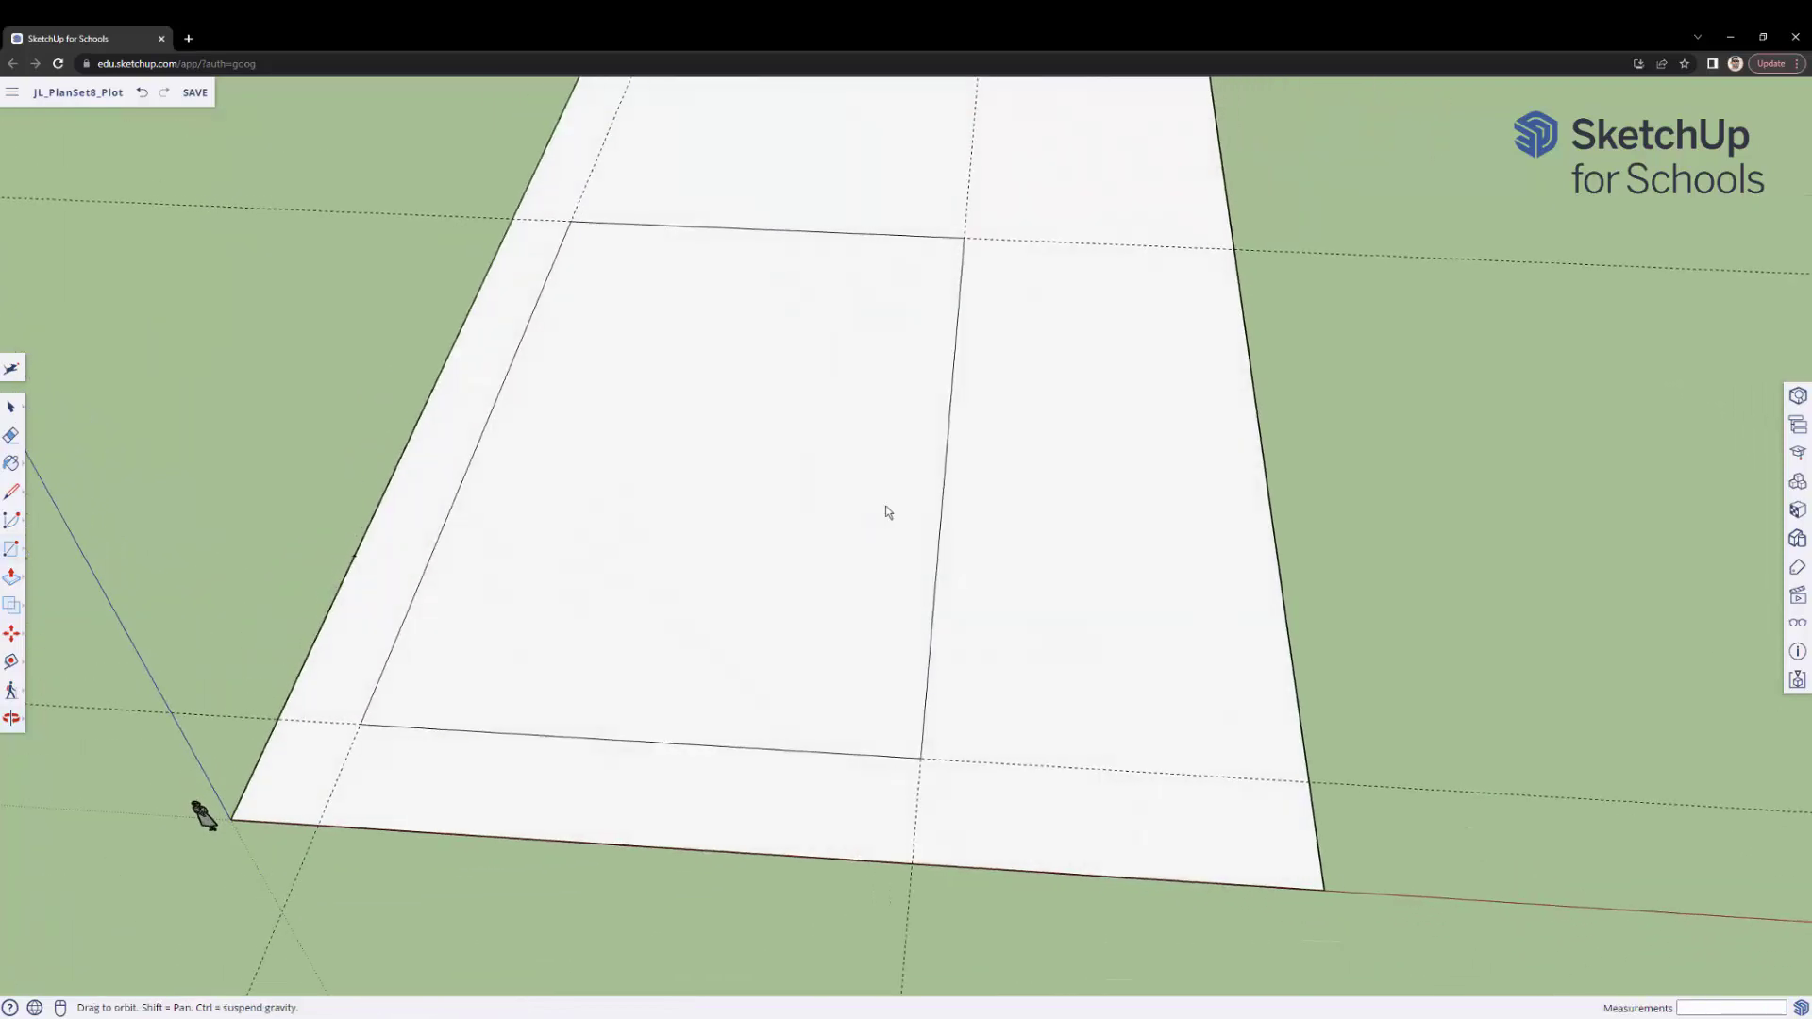
- Erase the outer plot edges and every dashed guide, leaving only the inner slab
{"action": "left_click", "coordinate": [11, 435]}
{"action": "left_click", "coordinate": [534, 172]}
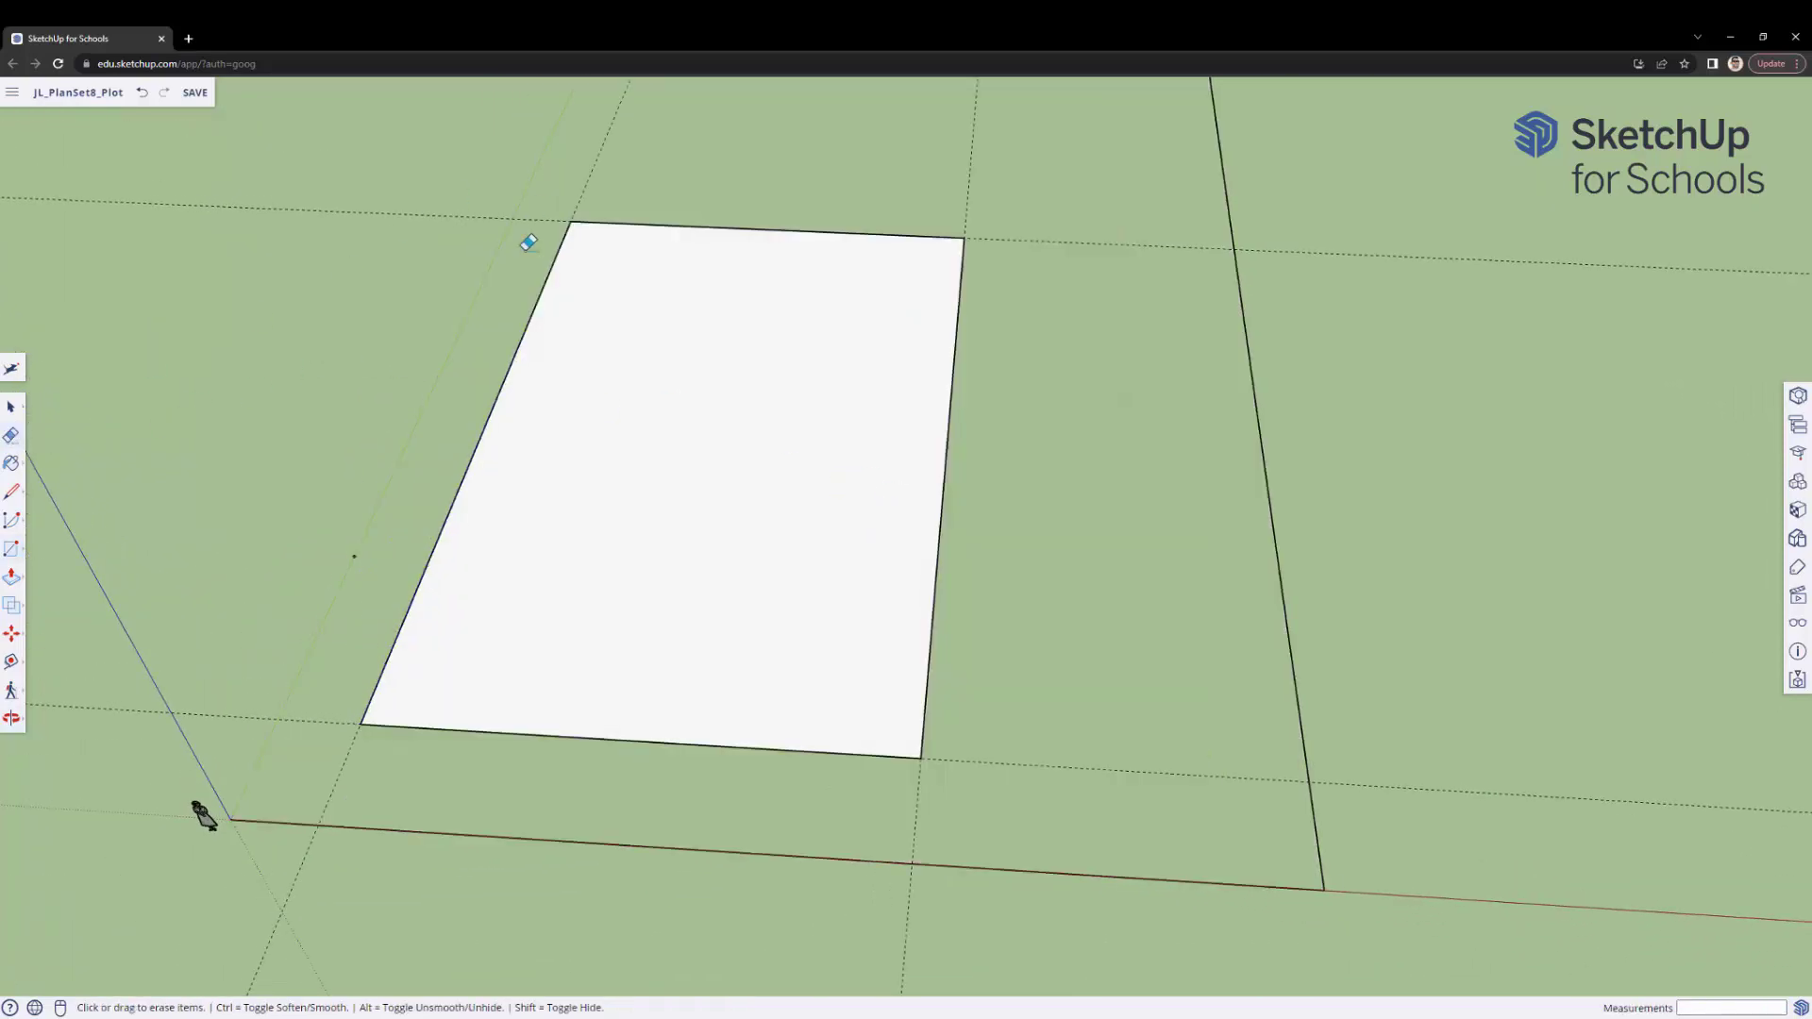
{"action": "left_click", "coordinate": [579, 841]}
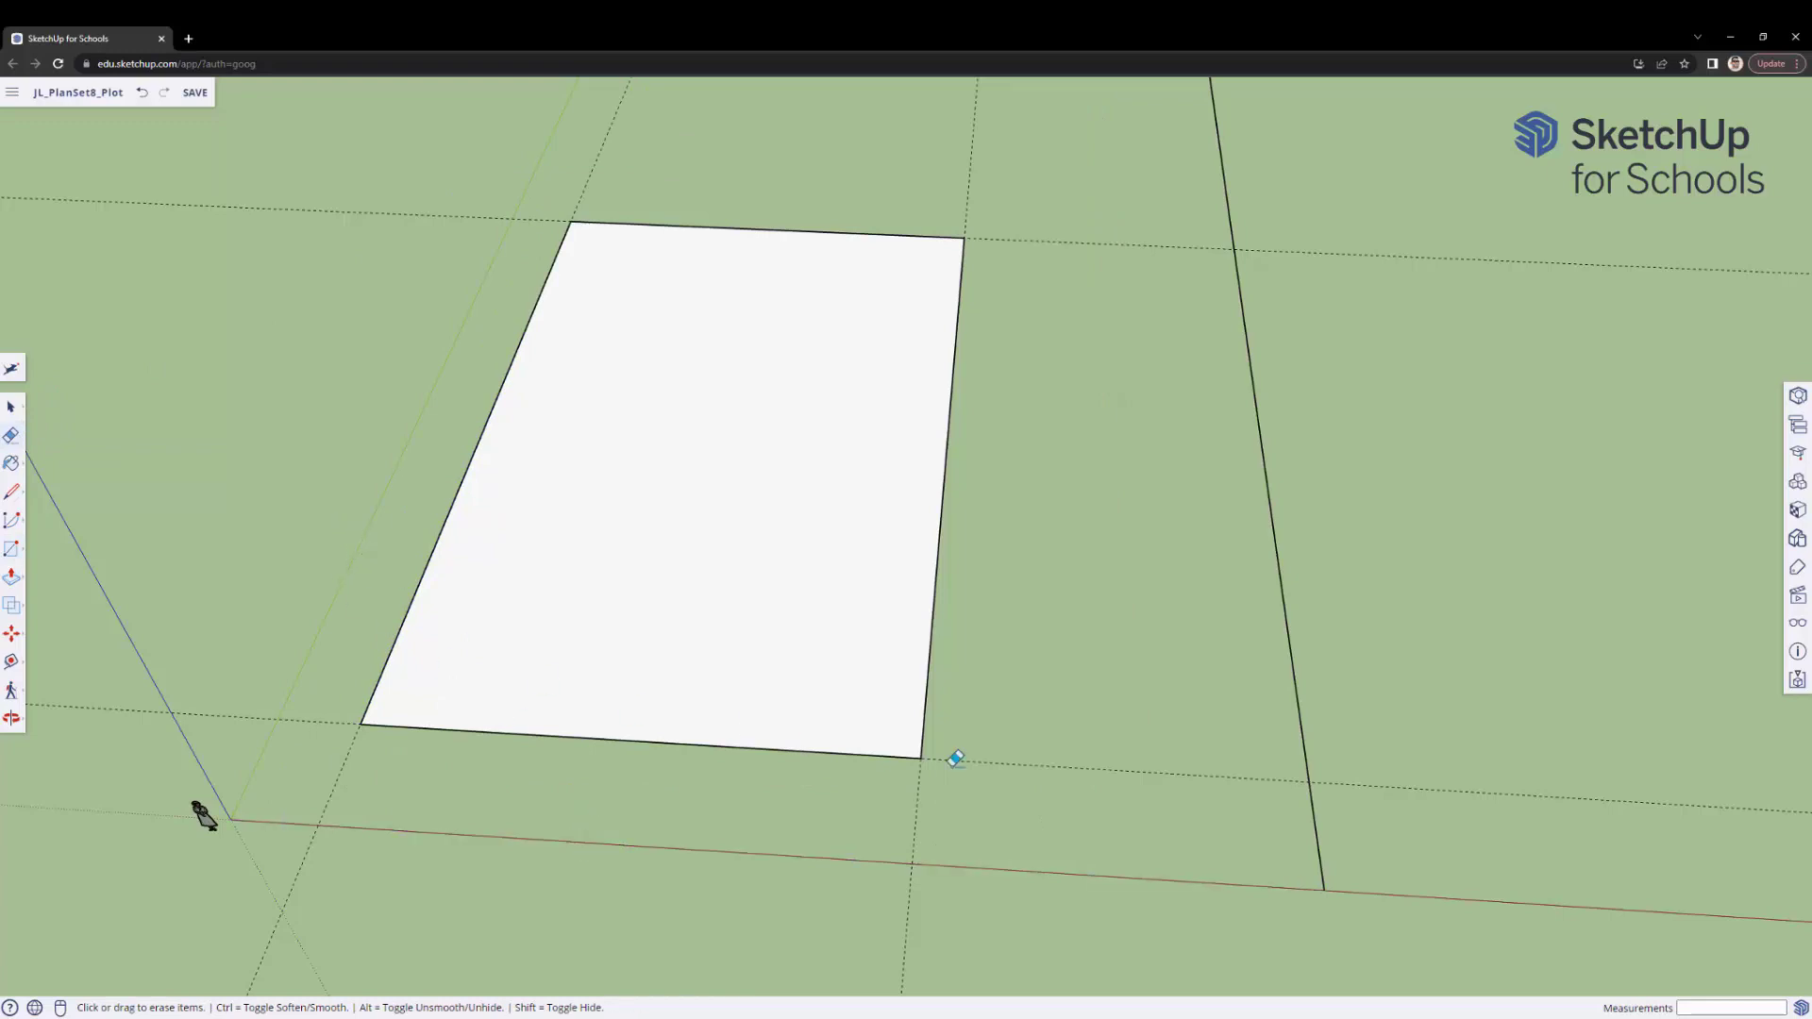
{"action": "left_click", "coordinate": [1309, 805]}
{"action": "left_click", "coordinate": [1301, 781]}
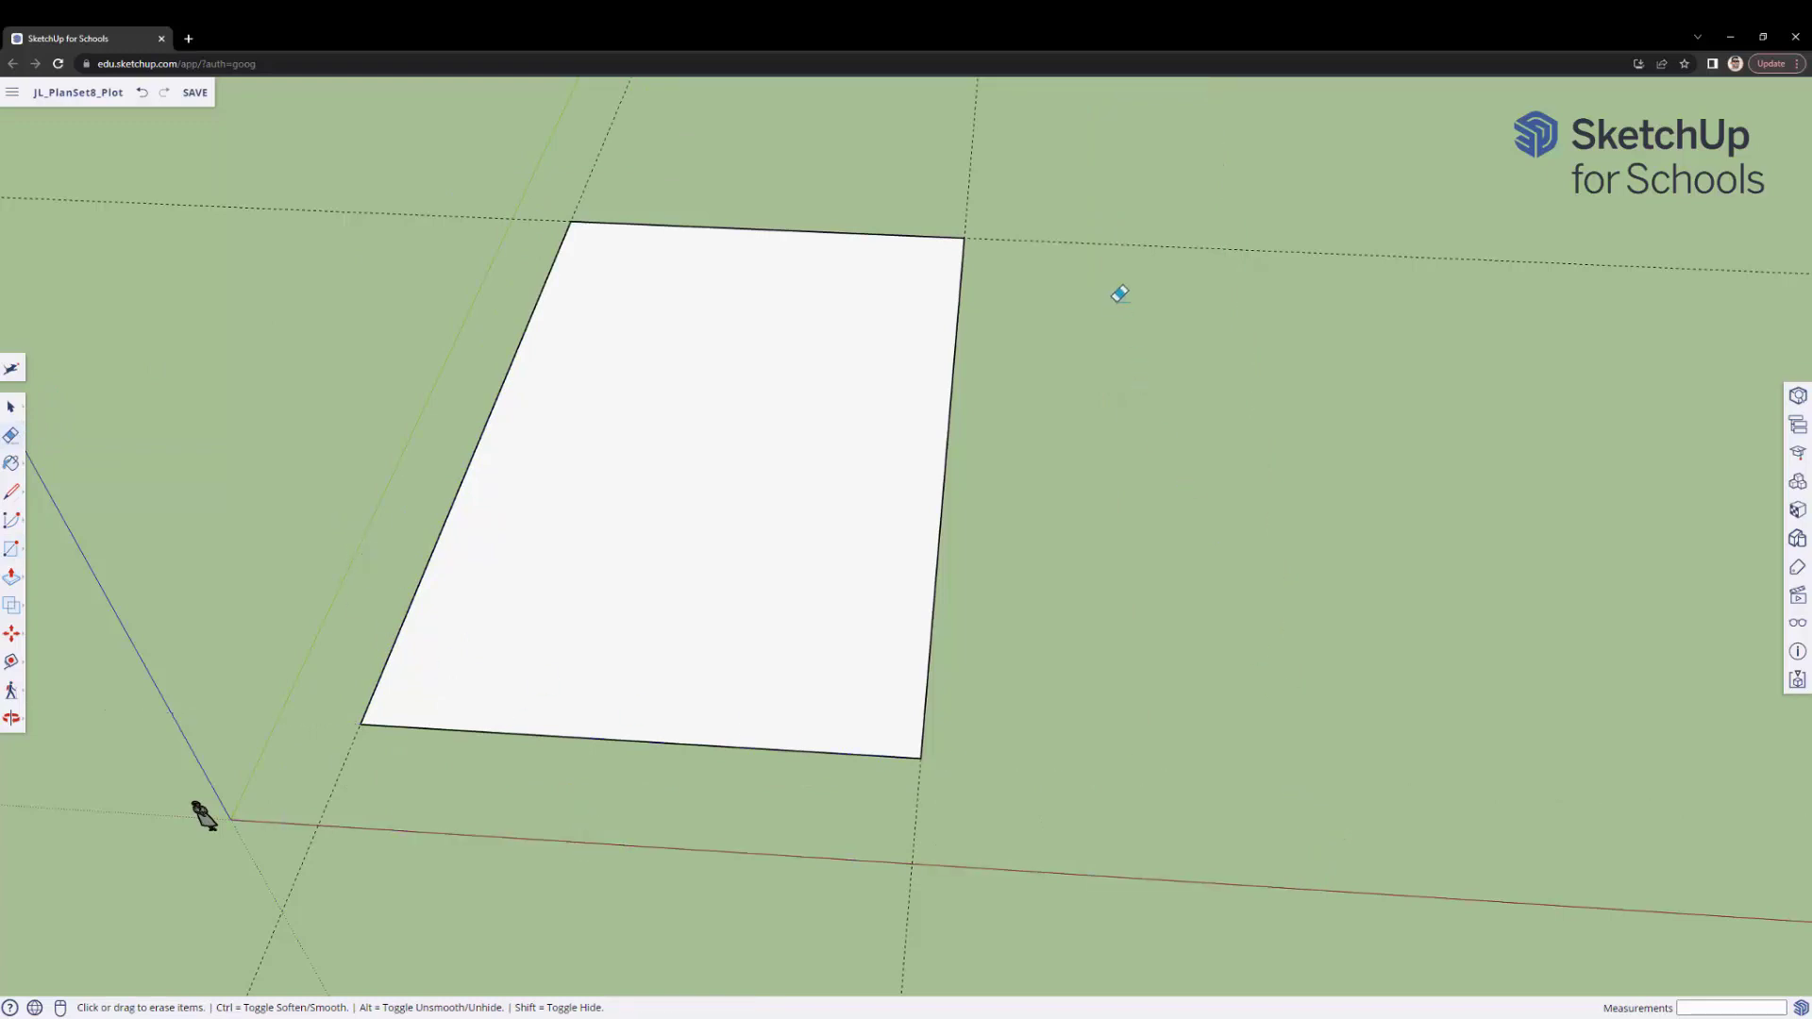
{"action": "left_click", "coordinate": [1113, 242]}
{"action": "left_click", "coordinate": [968, 186]}
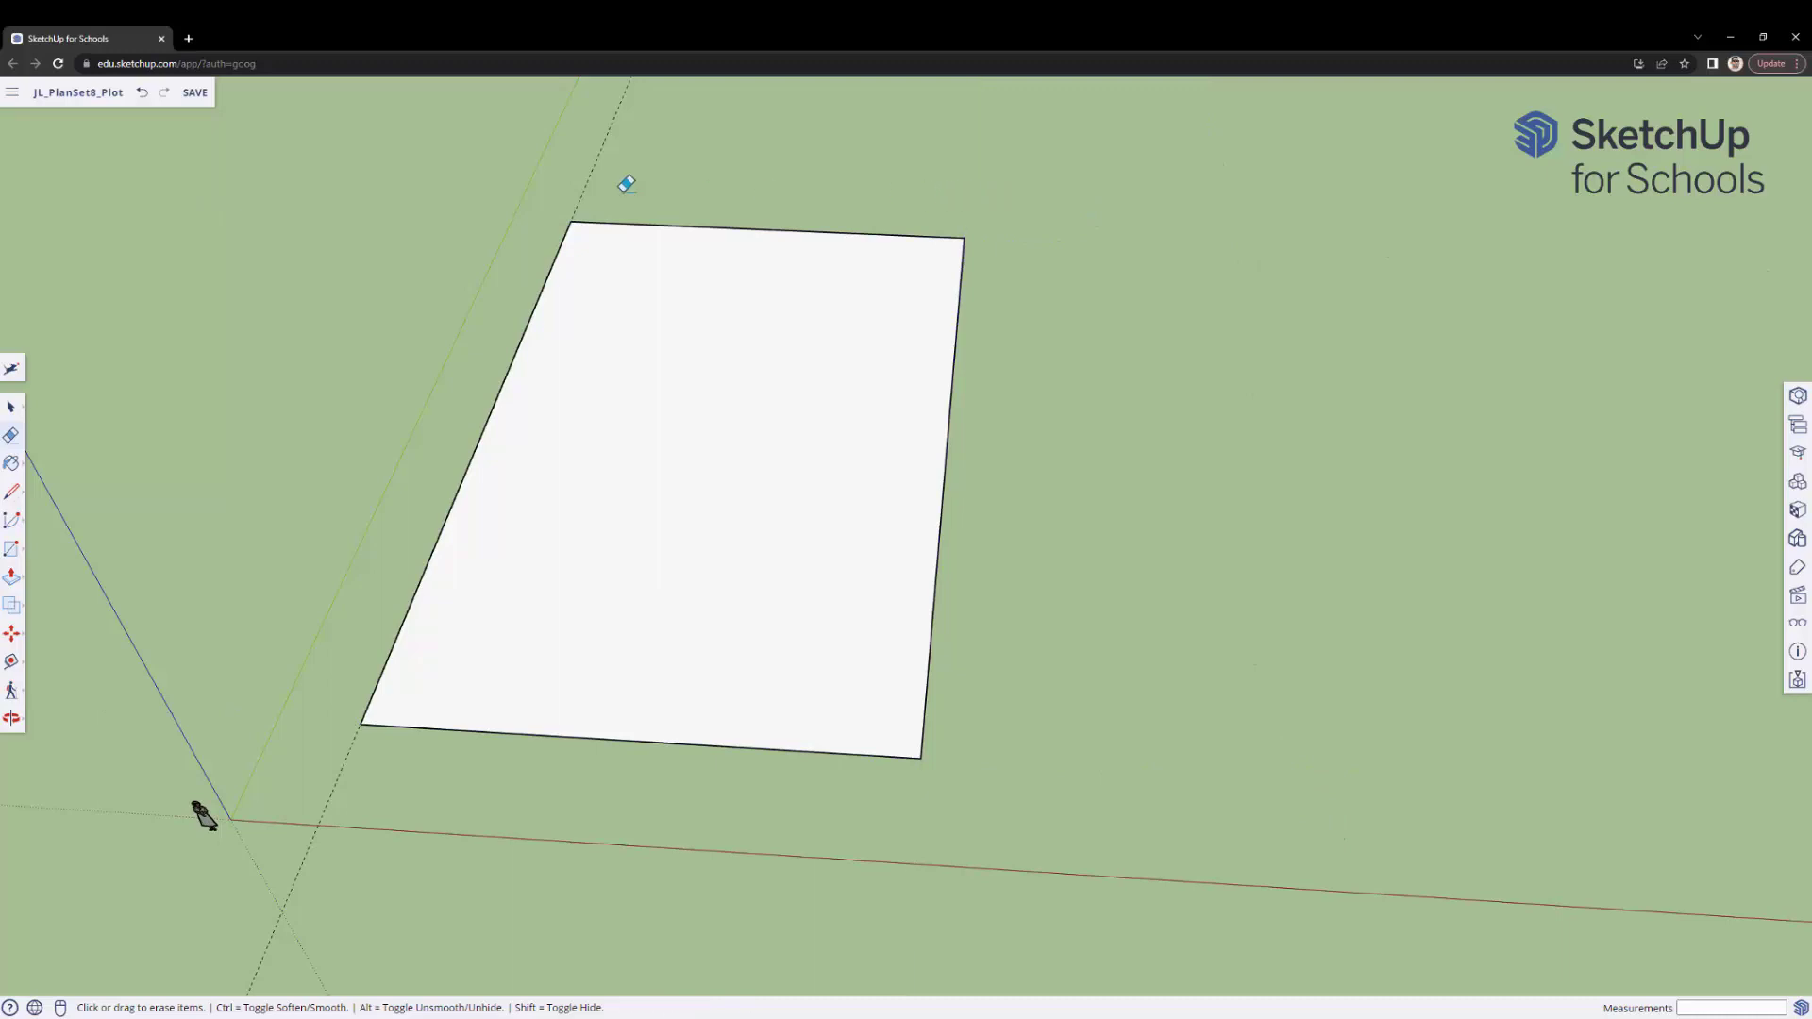
{"action": "left_click_drag", "start_coordinate": [574, 186], "coordinate": [350, 760]}
{"action": "scroll", "coordinate": [513, 534], "scroll_direction": "down", "scroll_amount": 4}
{"action": "left_click_drag", "start_coordinate": [768, 207], "coordinate": [770, 170]}
{"action": "middle_click_drag", "start_coordinate": [630, 718], "coordinate": [664, 771]}
{"action": "scroll", "coordinate": [485, 561], "scroll_direction": "up", "scroll_amount": 6}
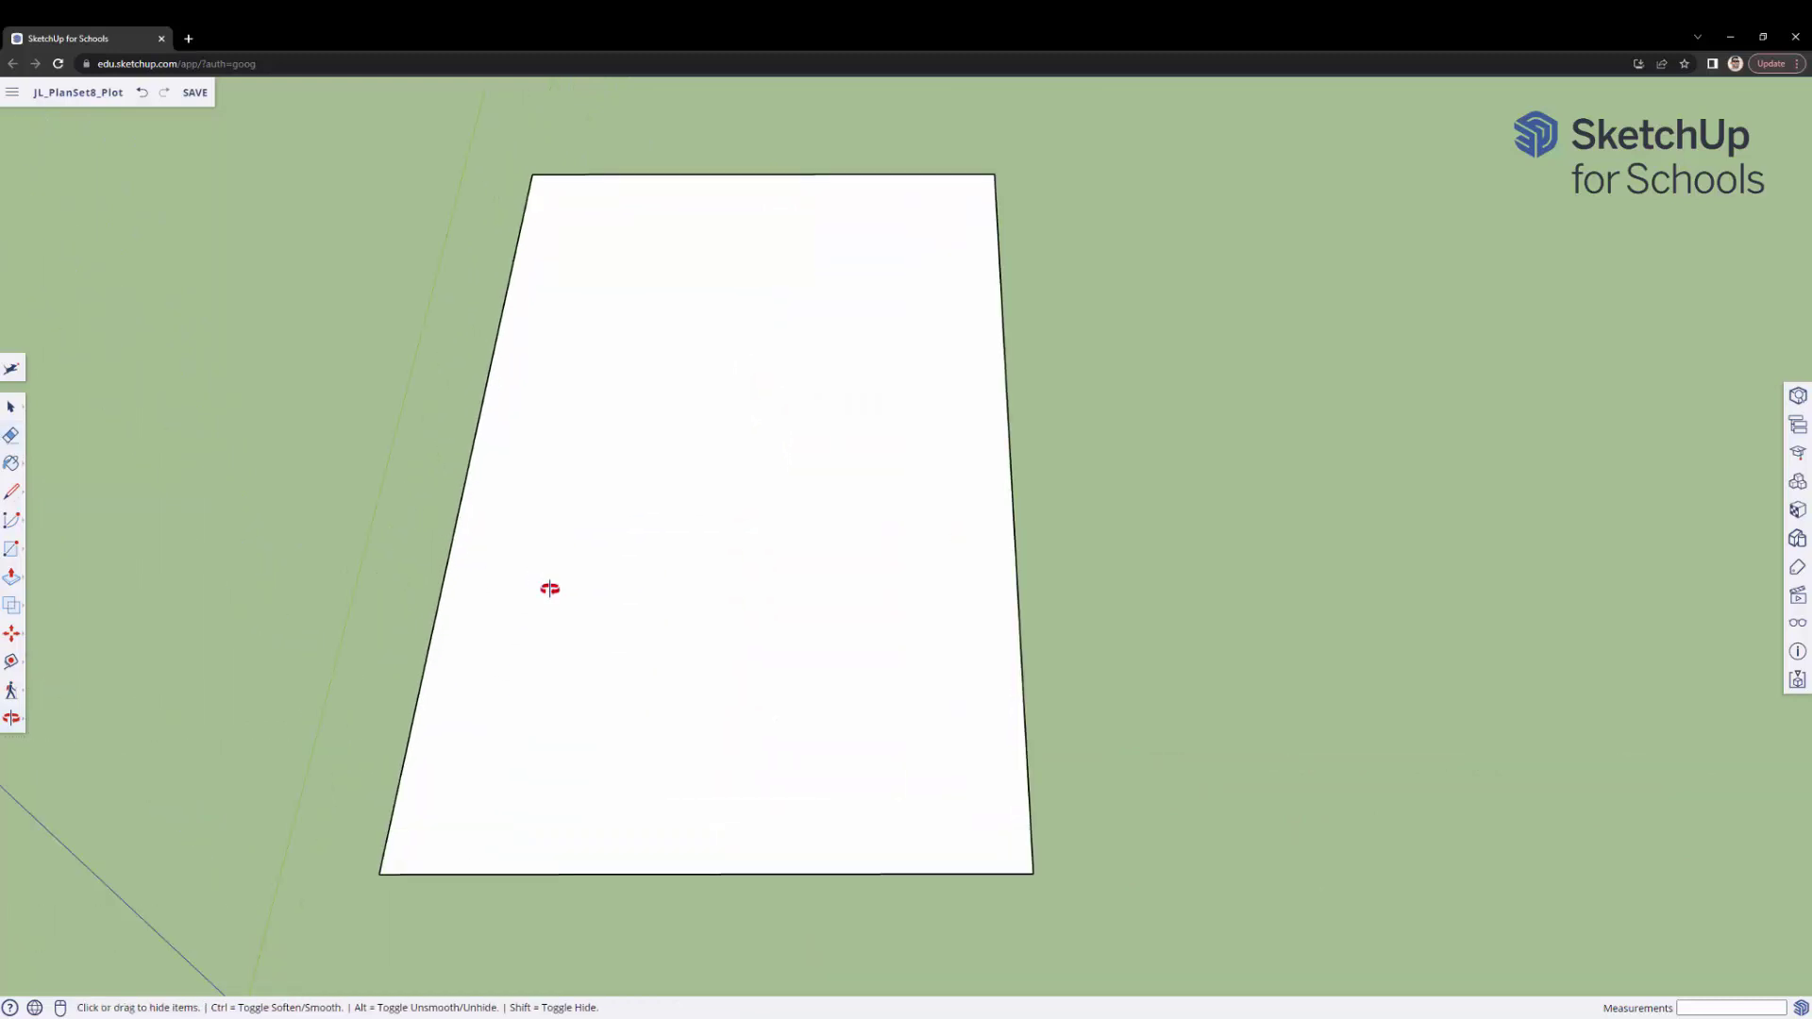
- Place guides 20' above the slab's bottom edge and 15' in from its left edge
{"action": "middle_click_drag", "start_coordinate": [550, 589], "coordinate": [594, 634]}
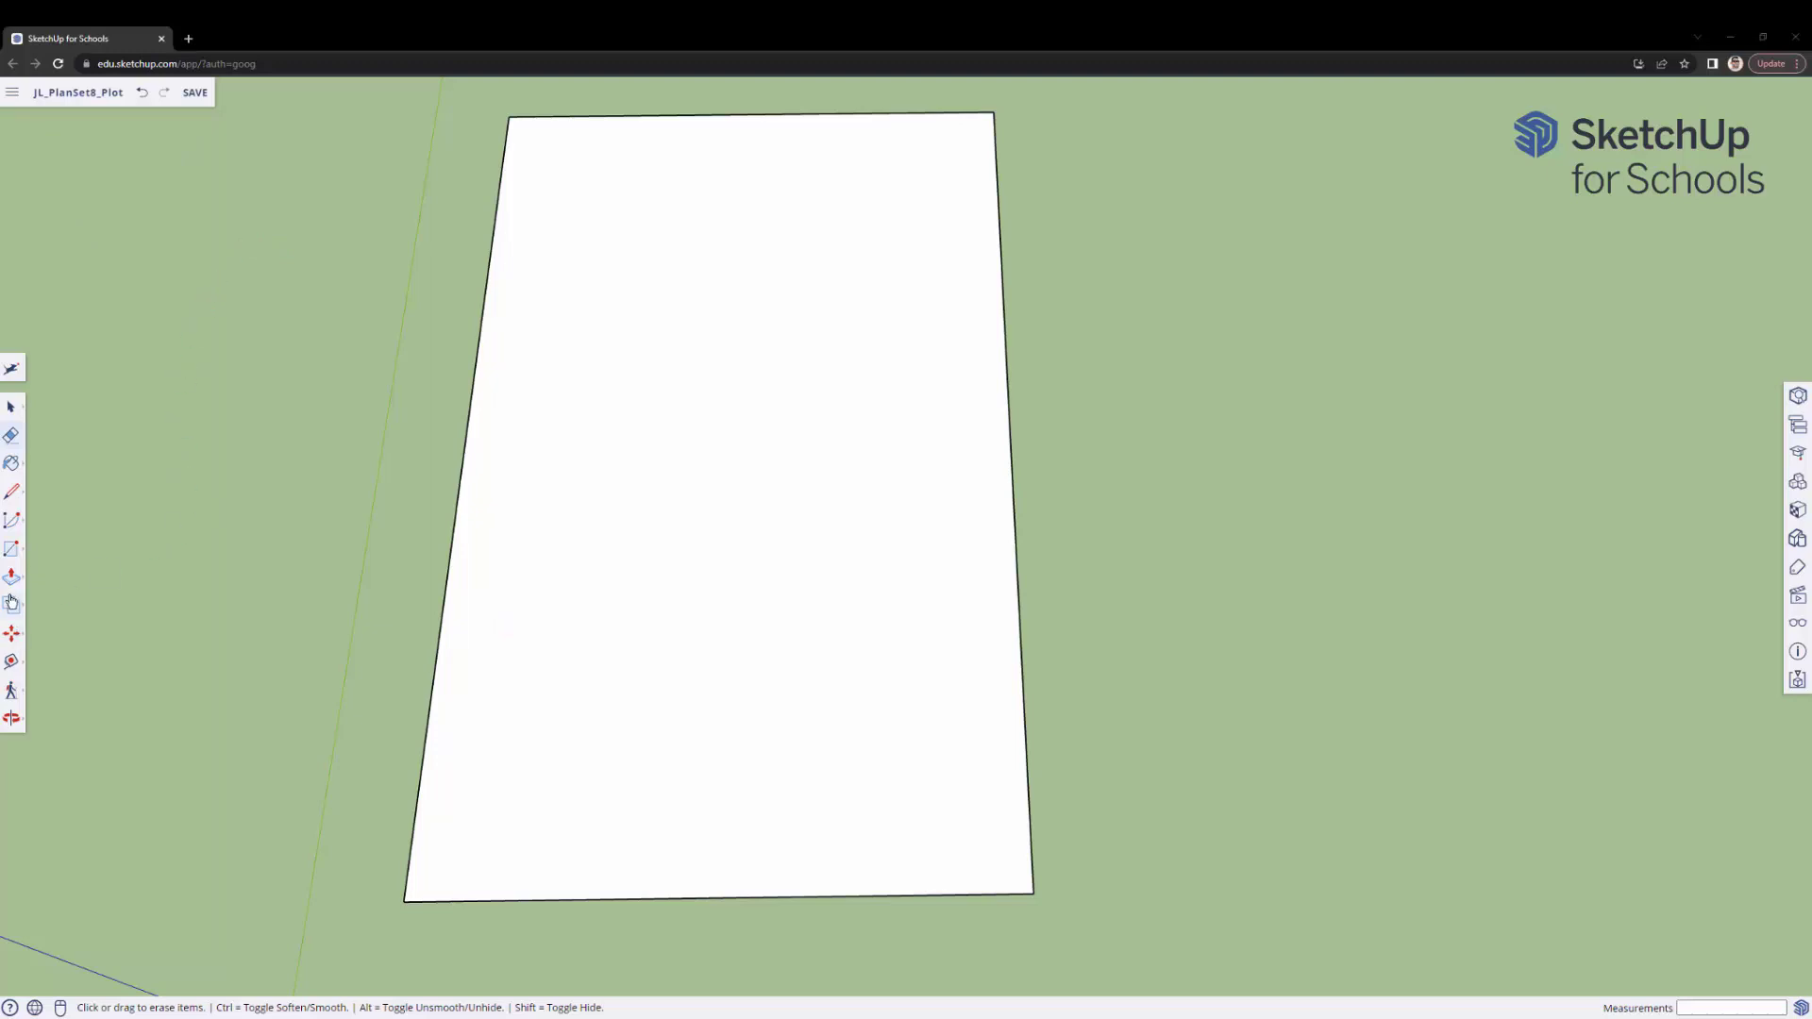
{"action": "left_click", "coordinate": [11, 660]}
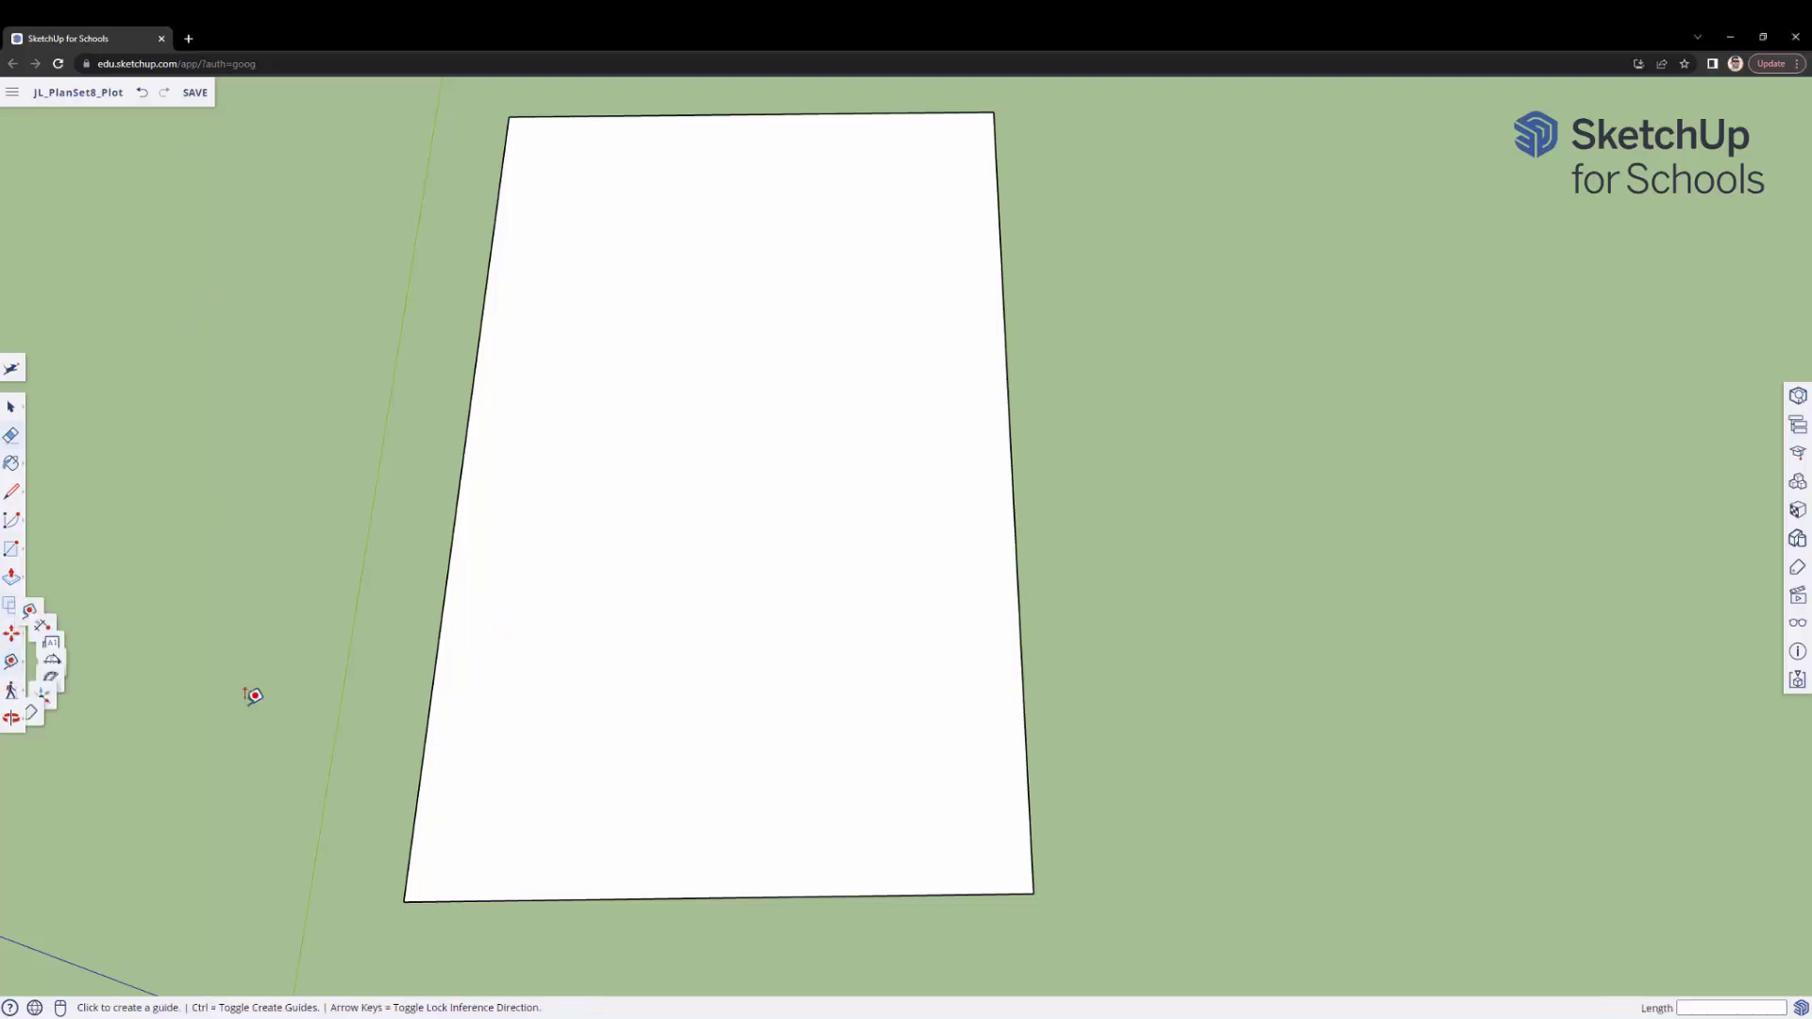
{"action": "left_click", "coordinate": [623, 896]}
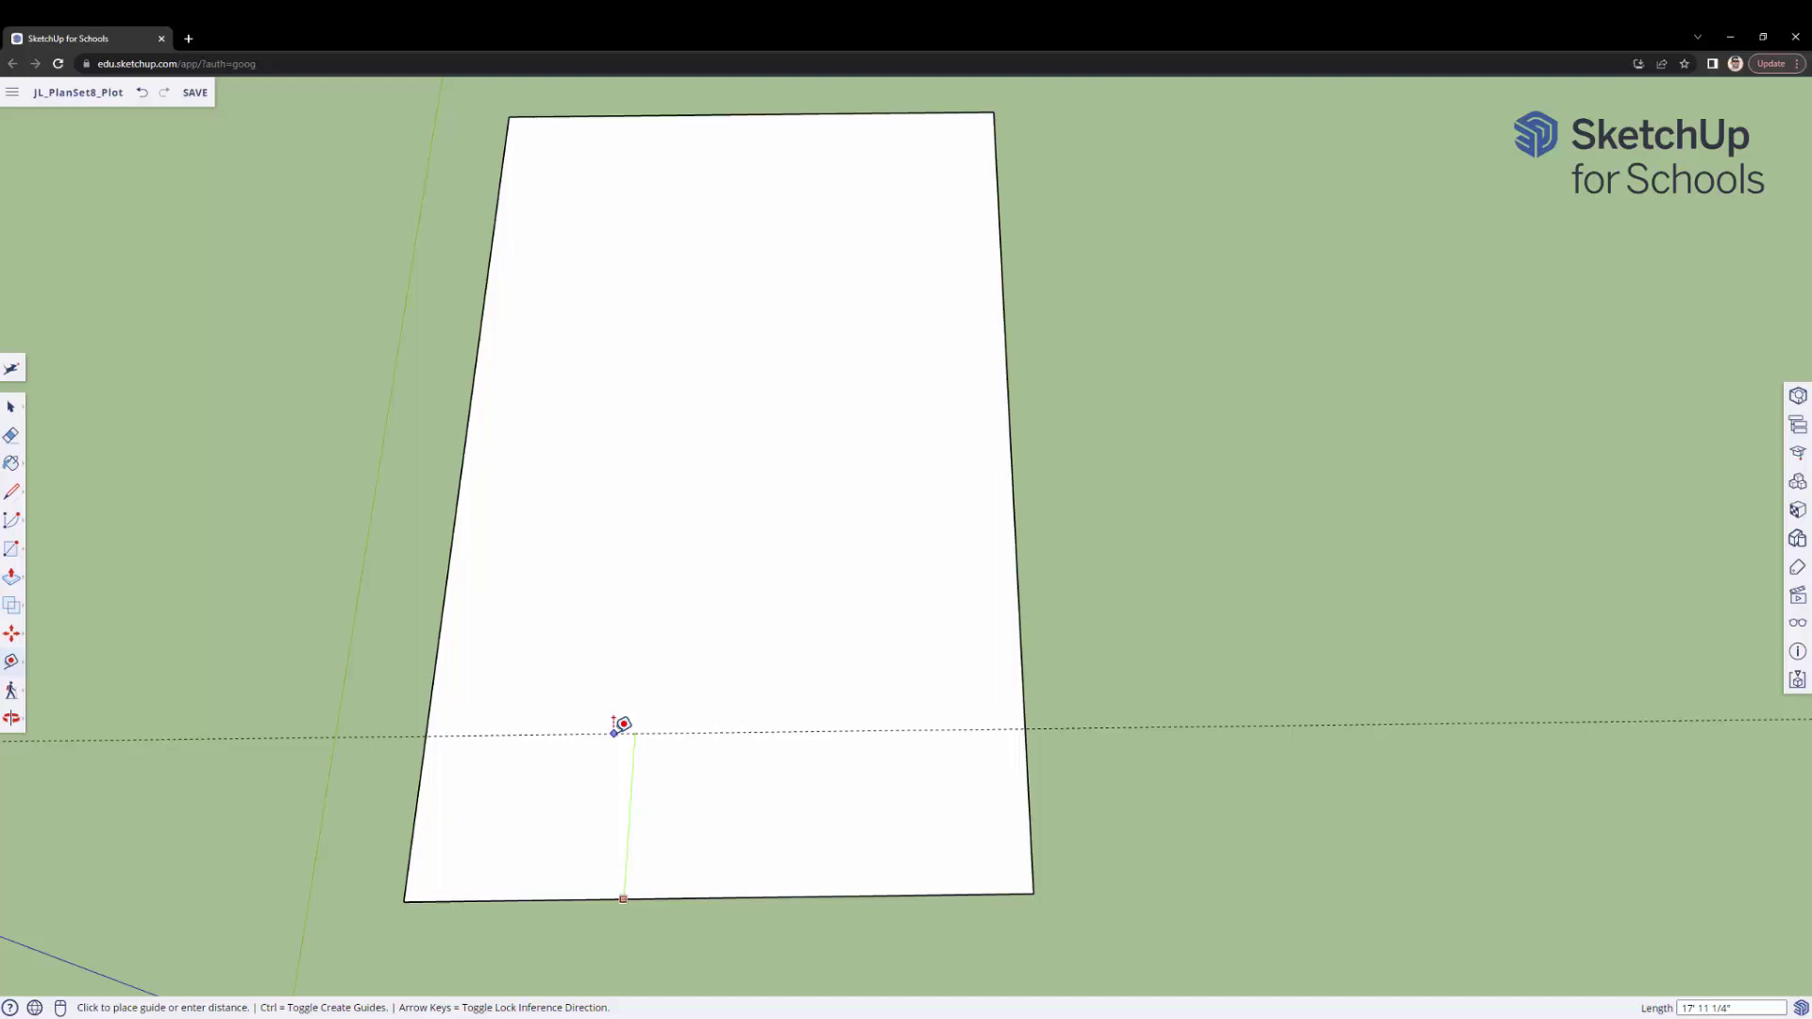
{"action": "type", "text": "20"}
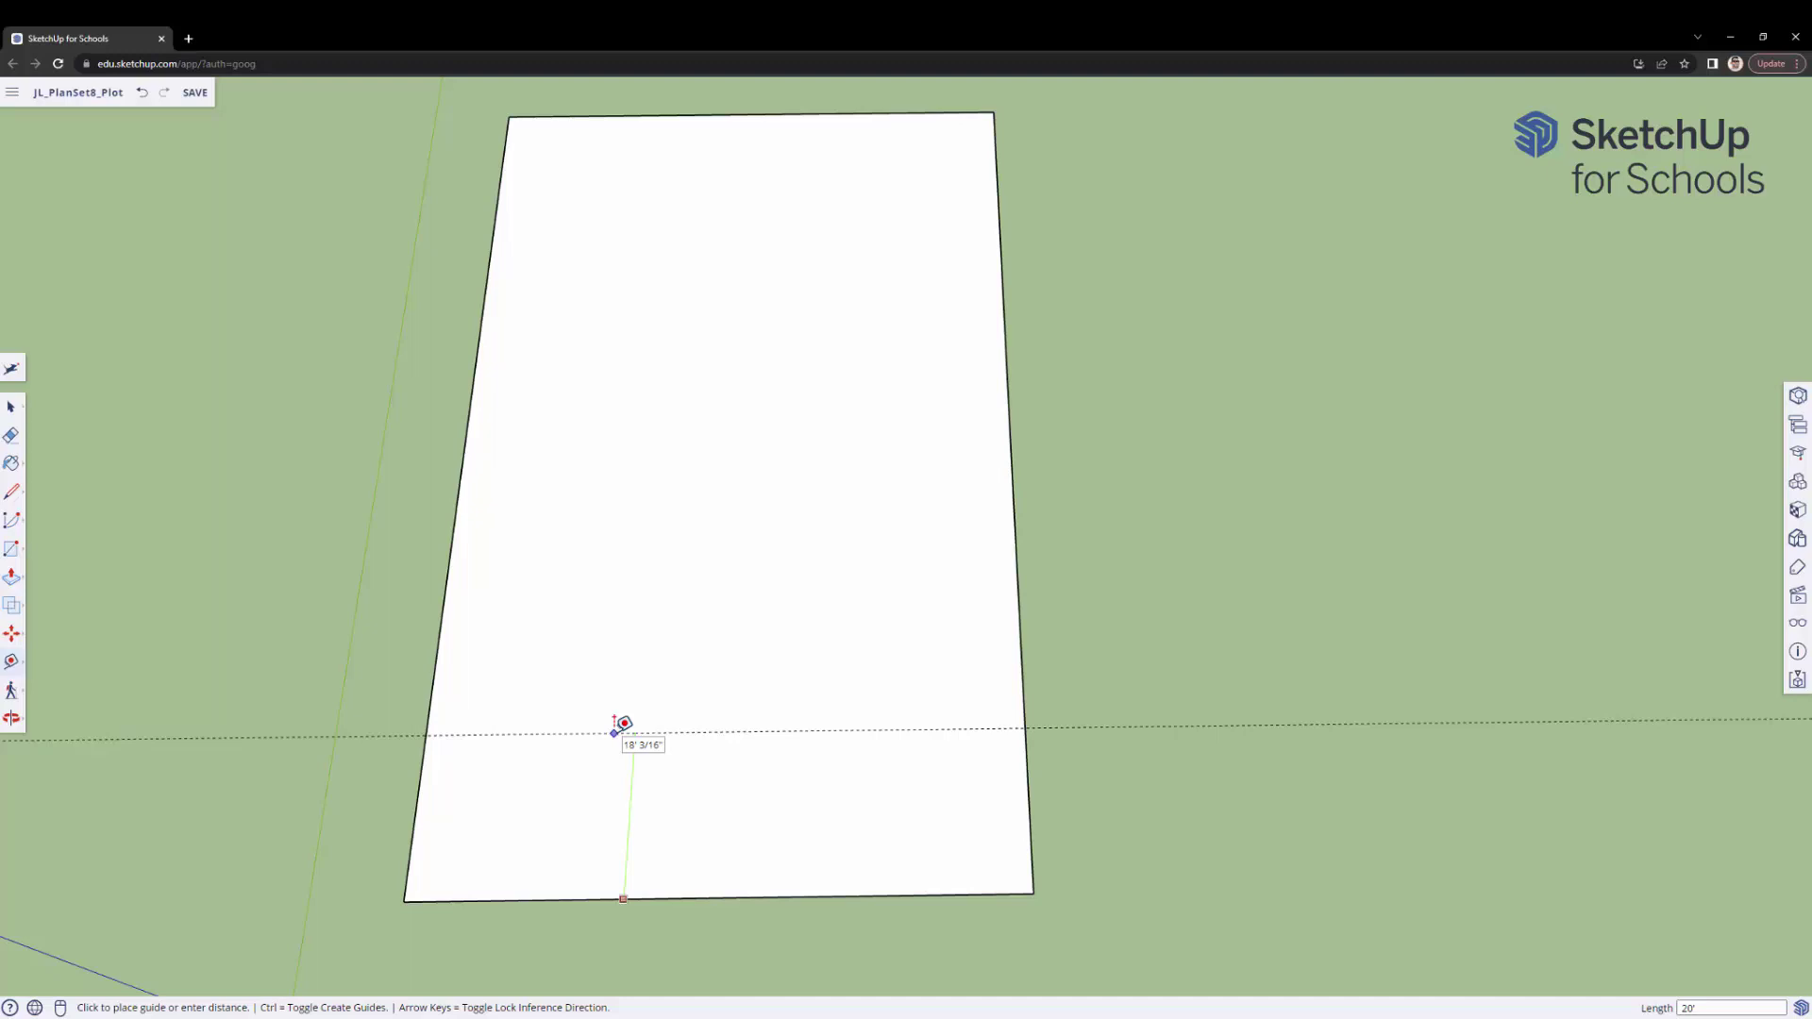
{"action": "key", "text": "Return"}
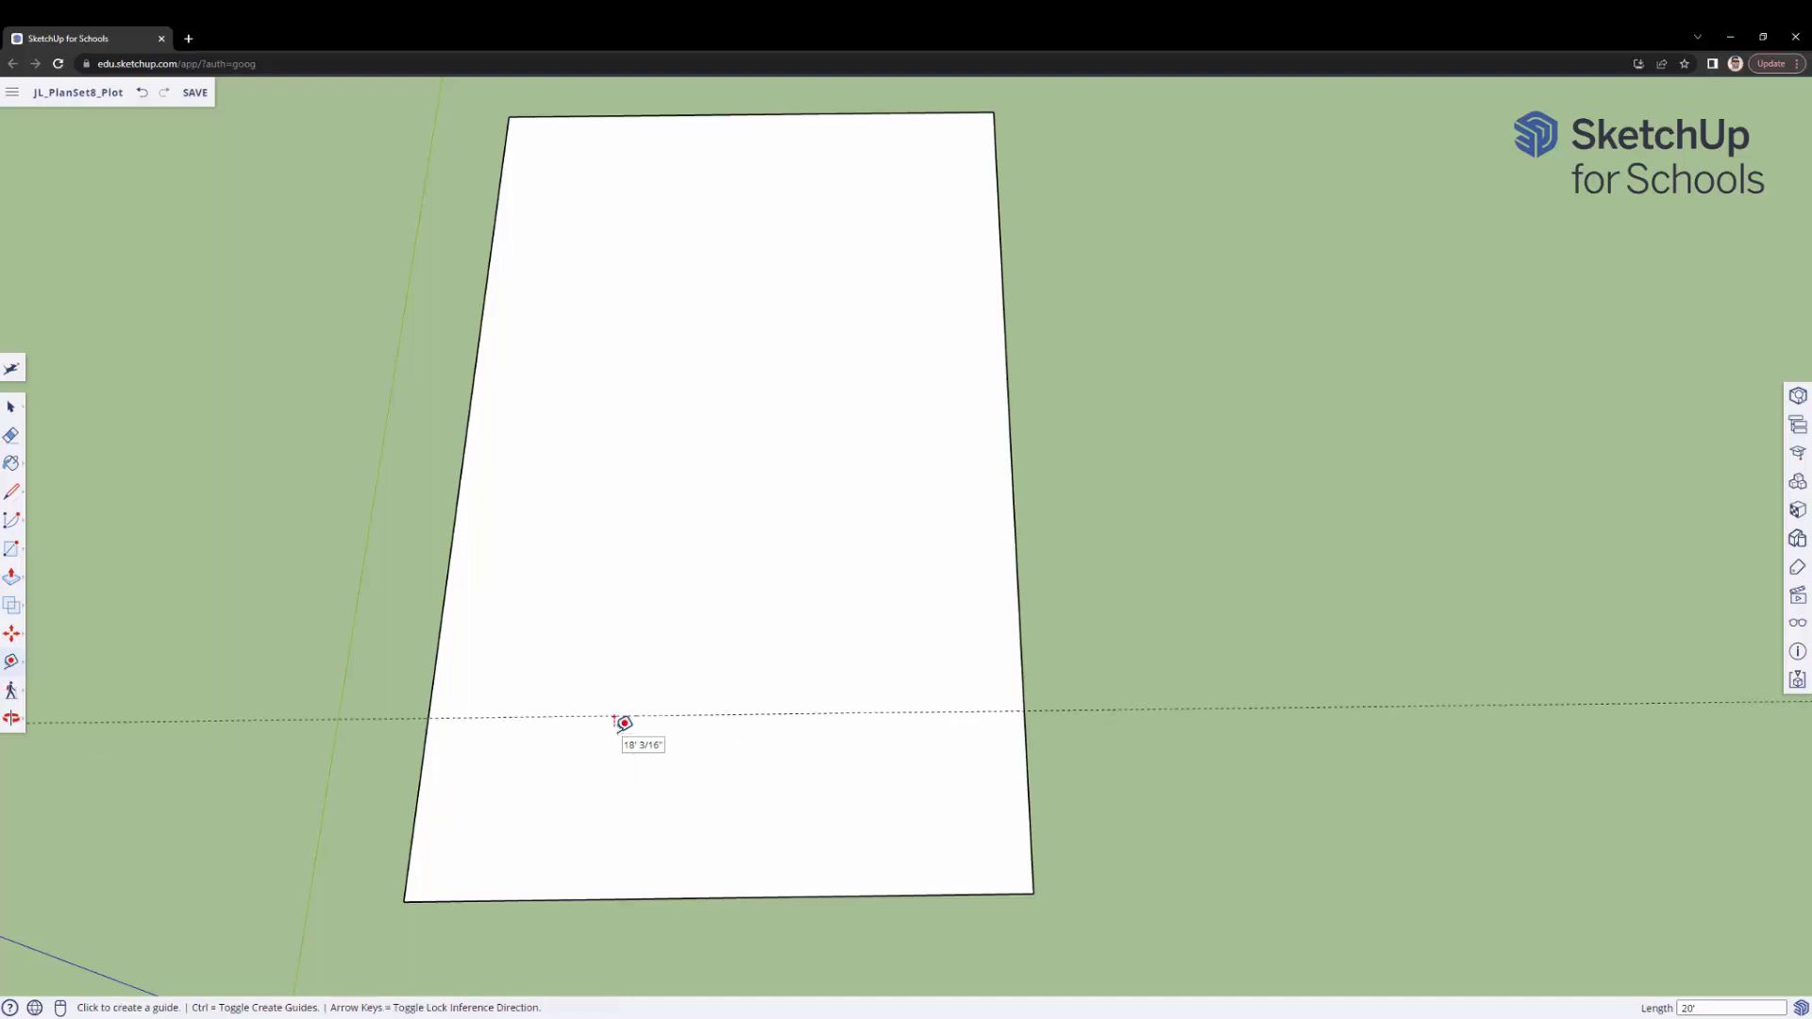
{"action": "left_click", "coordinate": [446, 584]}
{"action": "type", "text": "15"}
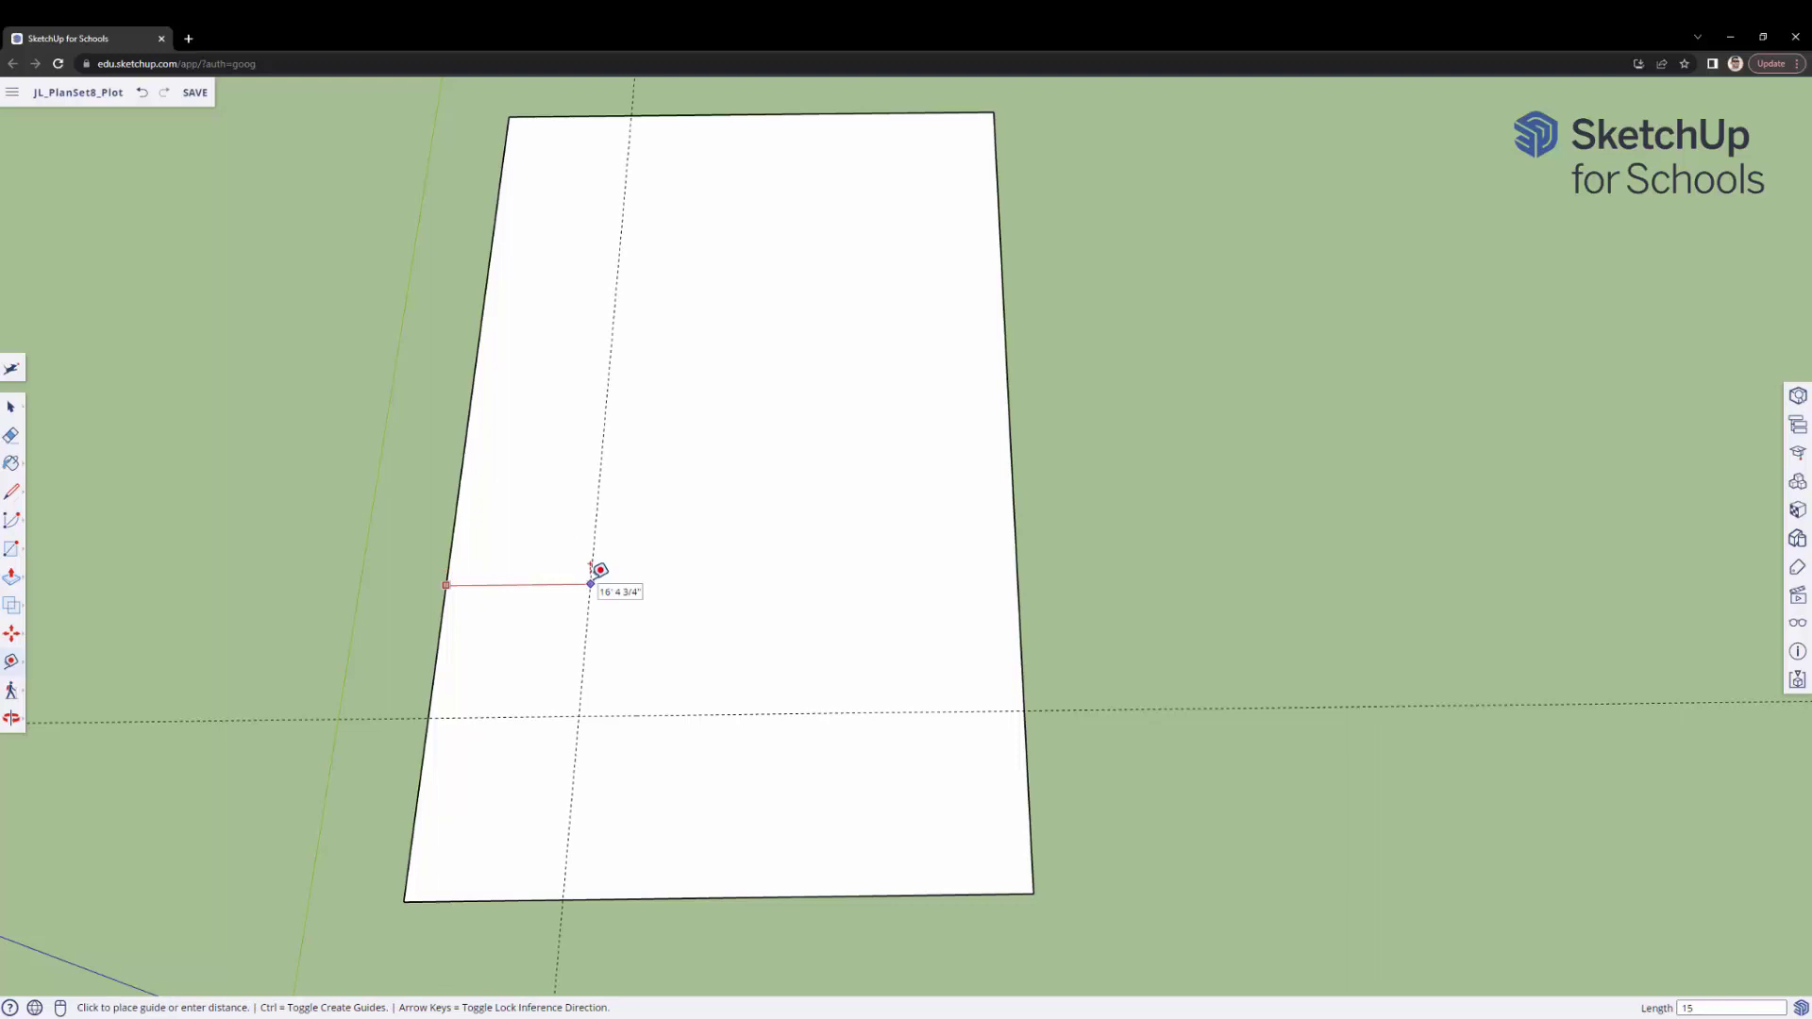
{"action": "key", "text": "Return"}
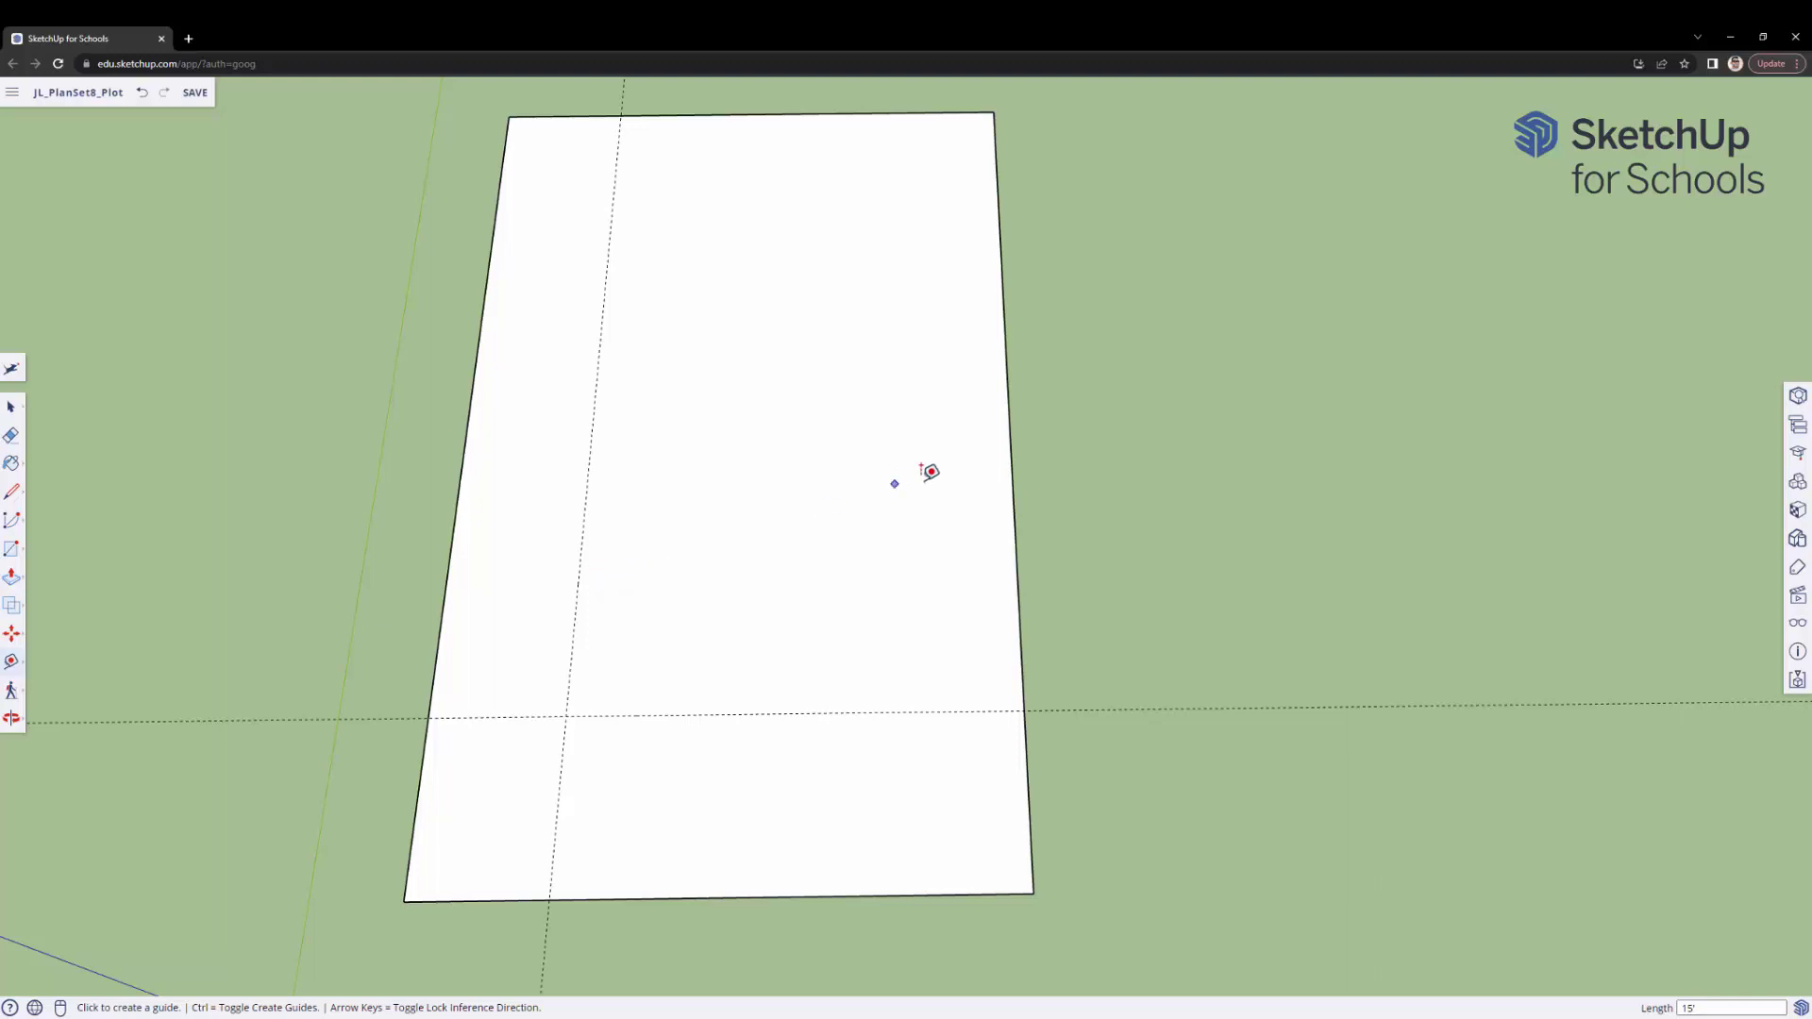
- Add a guide in from the right edge, one 22' right of the left guide, and one 38' up
{"action": "left_click", "coordinate": [1013, 504]}
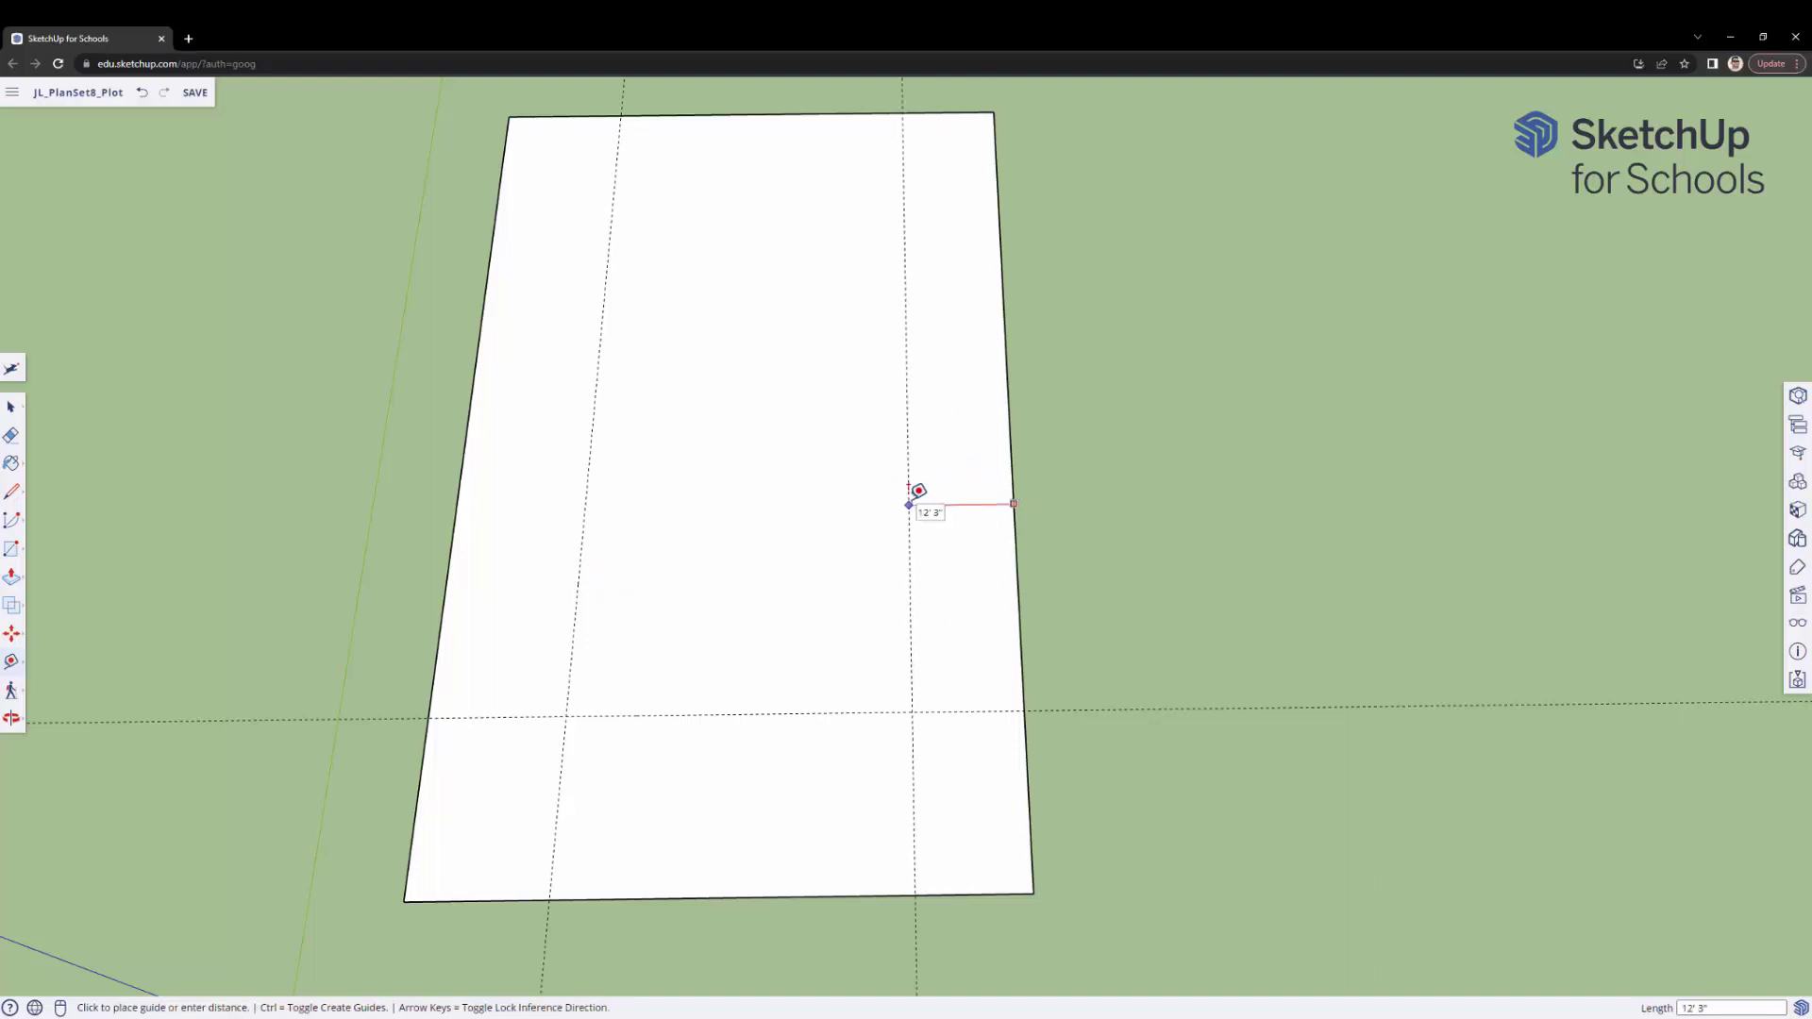
{"action": "left_click", "coordinate": [918, 491]}
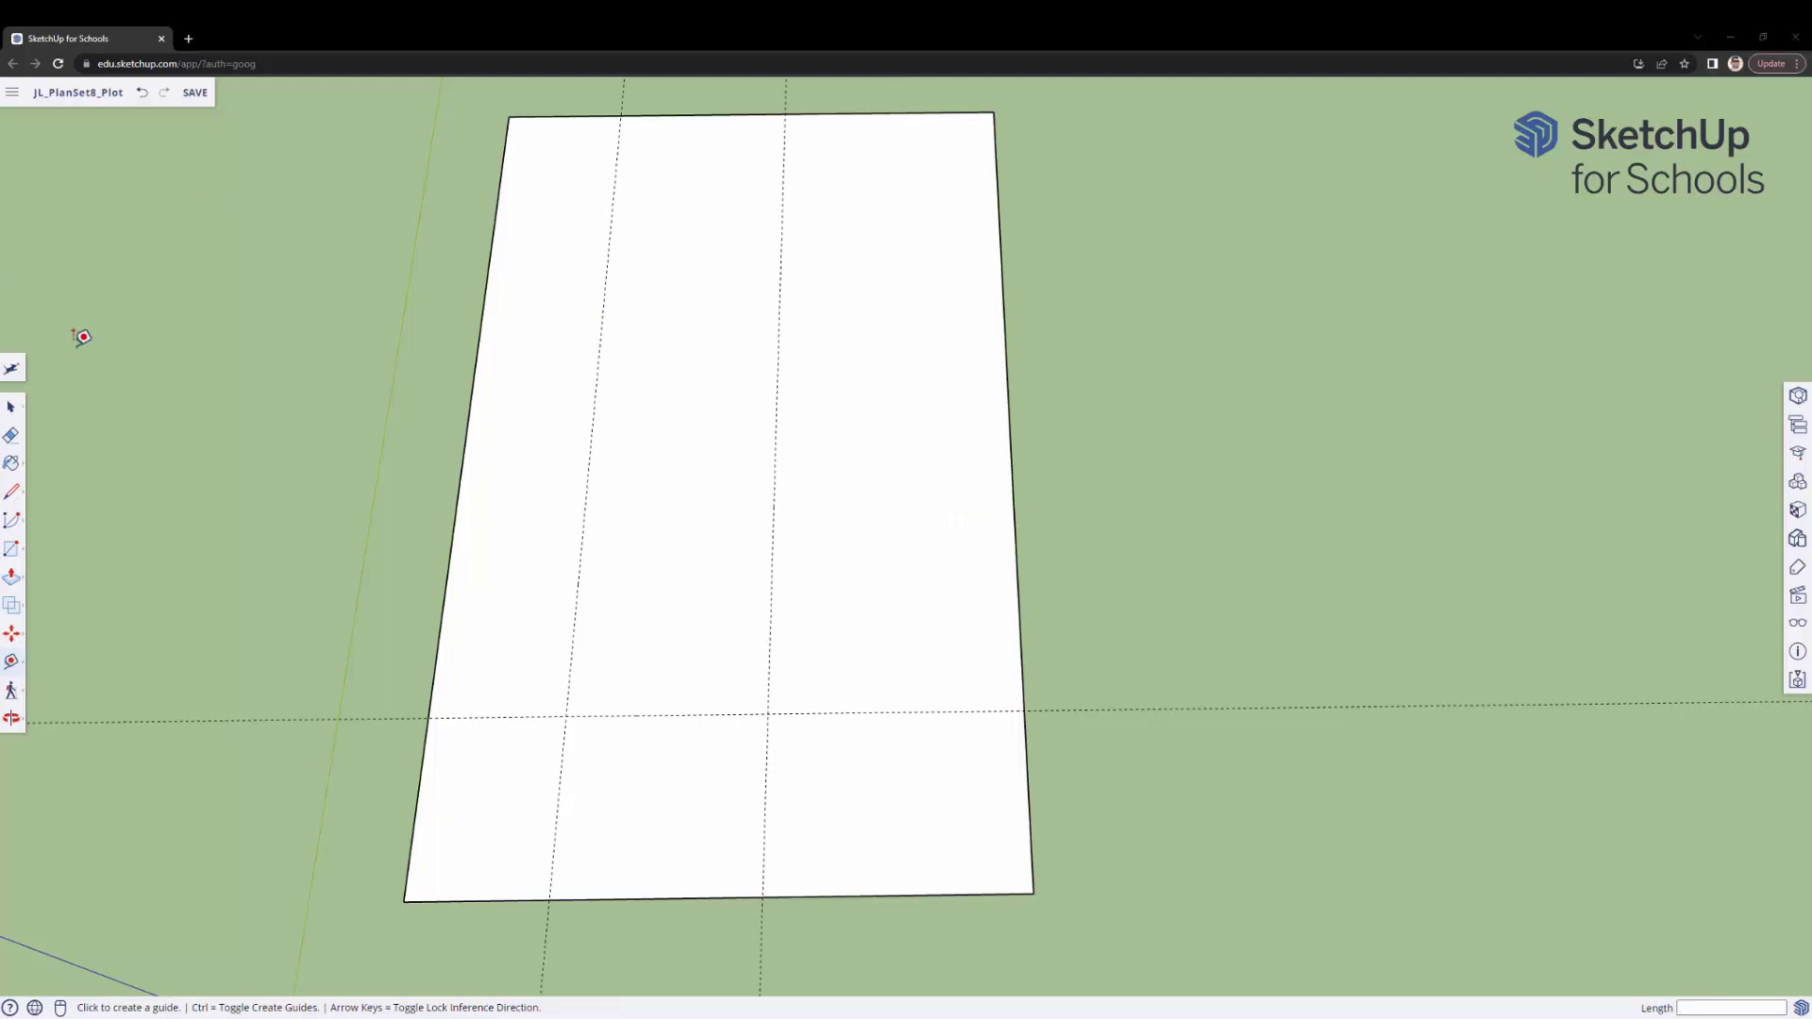
{"action": "left_click", "coordinate": [576, 598]}
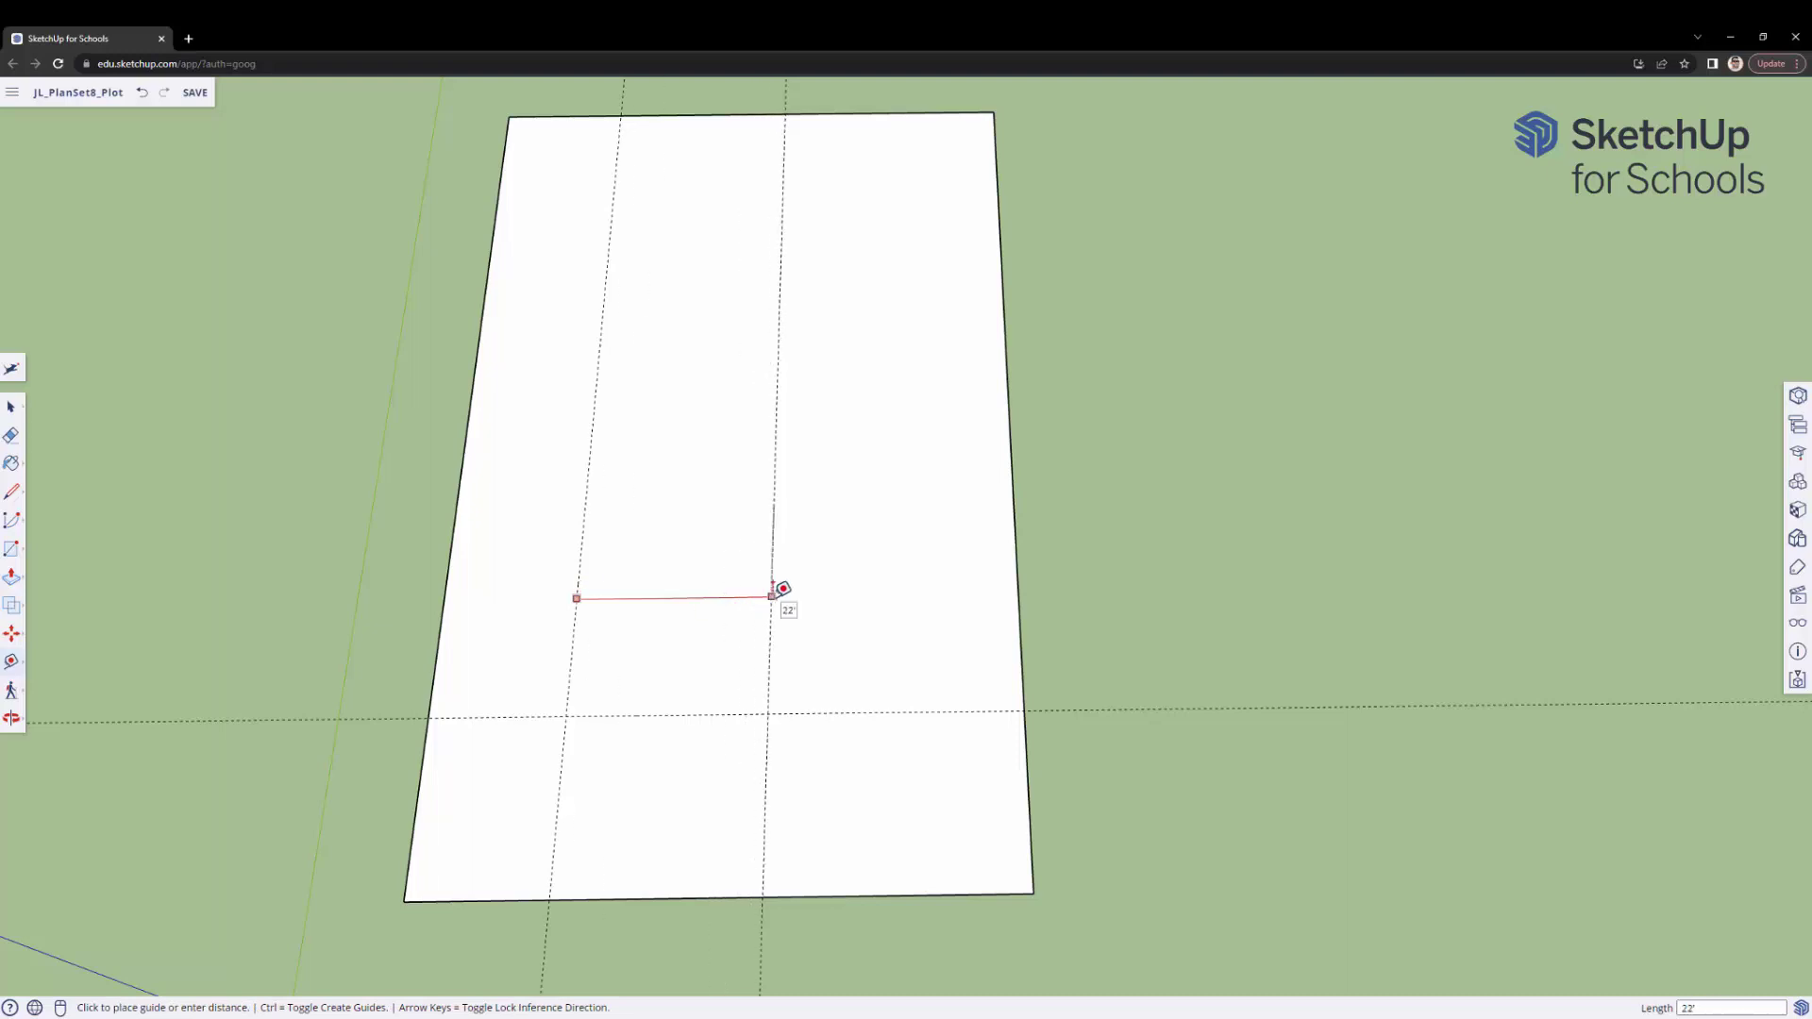
{"action": "left_click", "coordinate": [772, 595]}
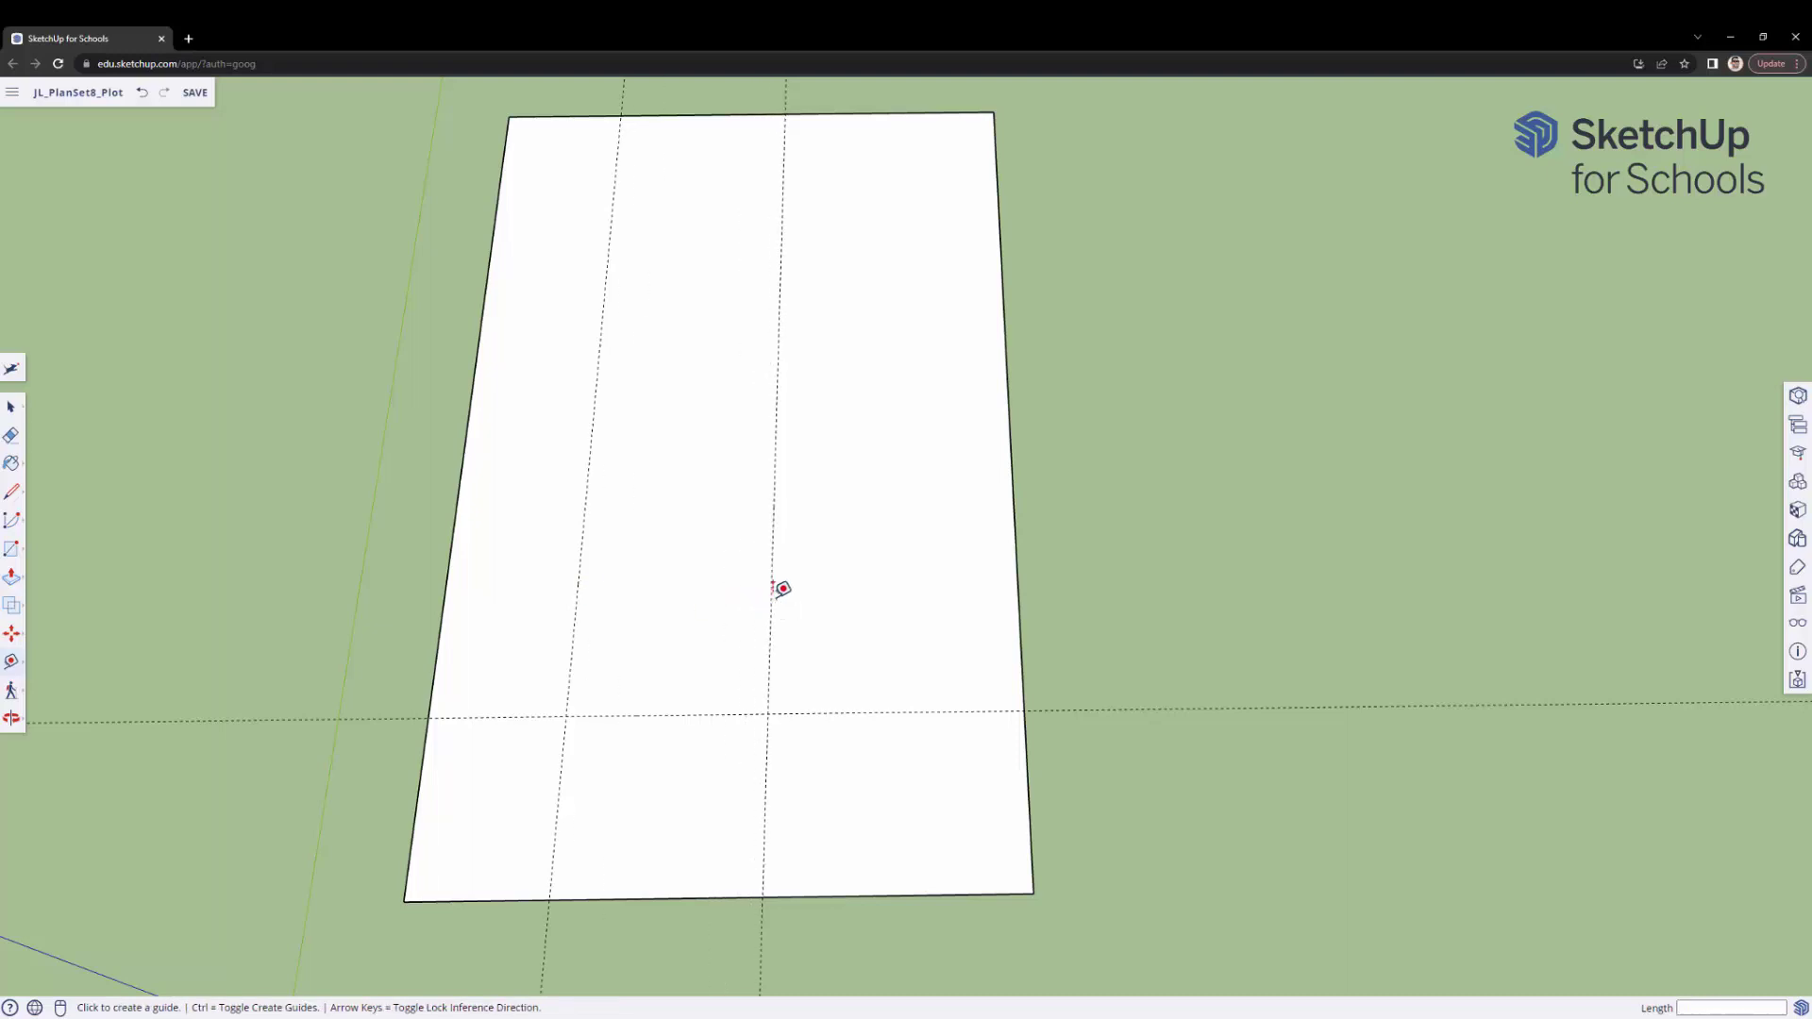
{"action": "left_click", "coordinate": [664, 705]}
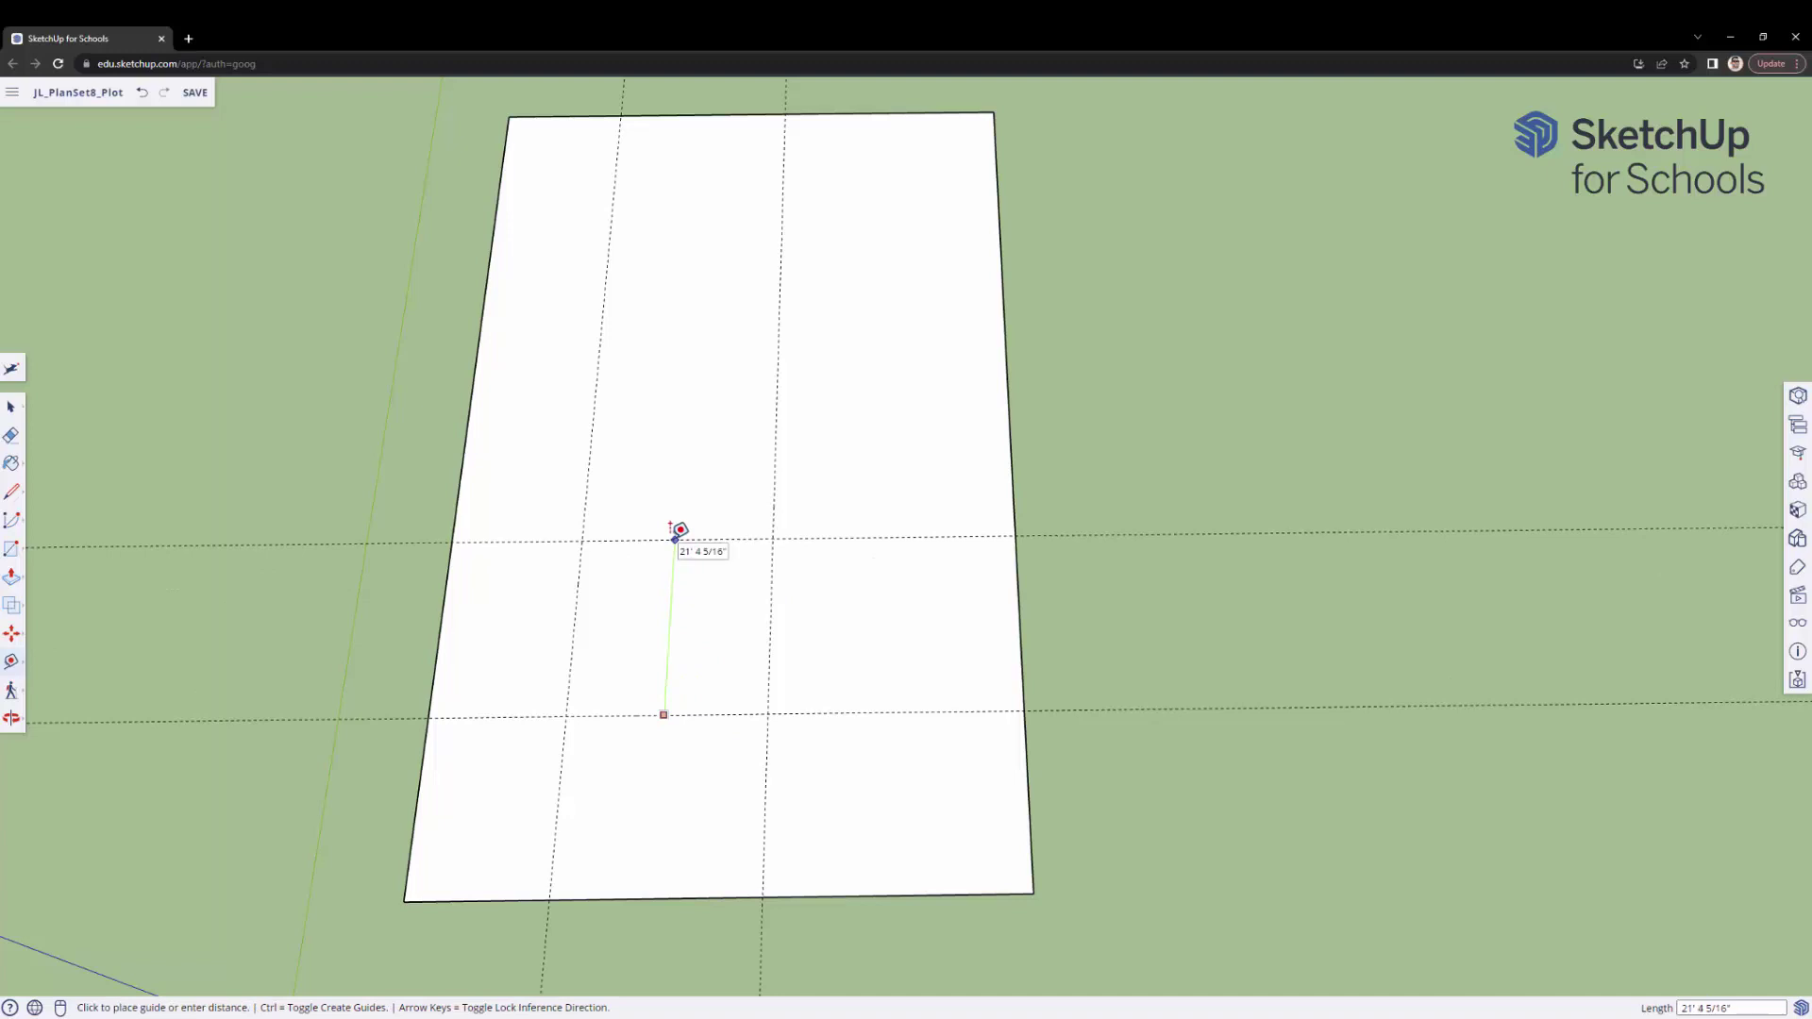
{"action": "type", "text": "38"}
{"action": "key", "text": "Return"}
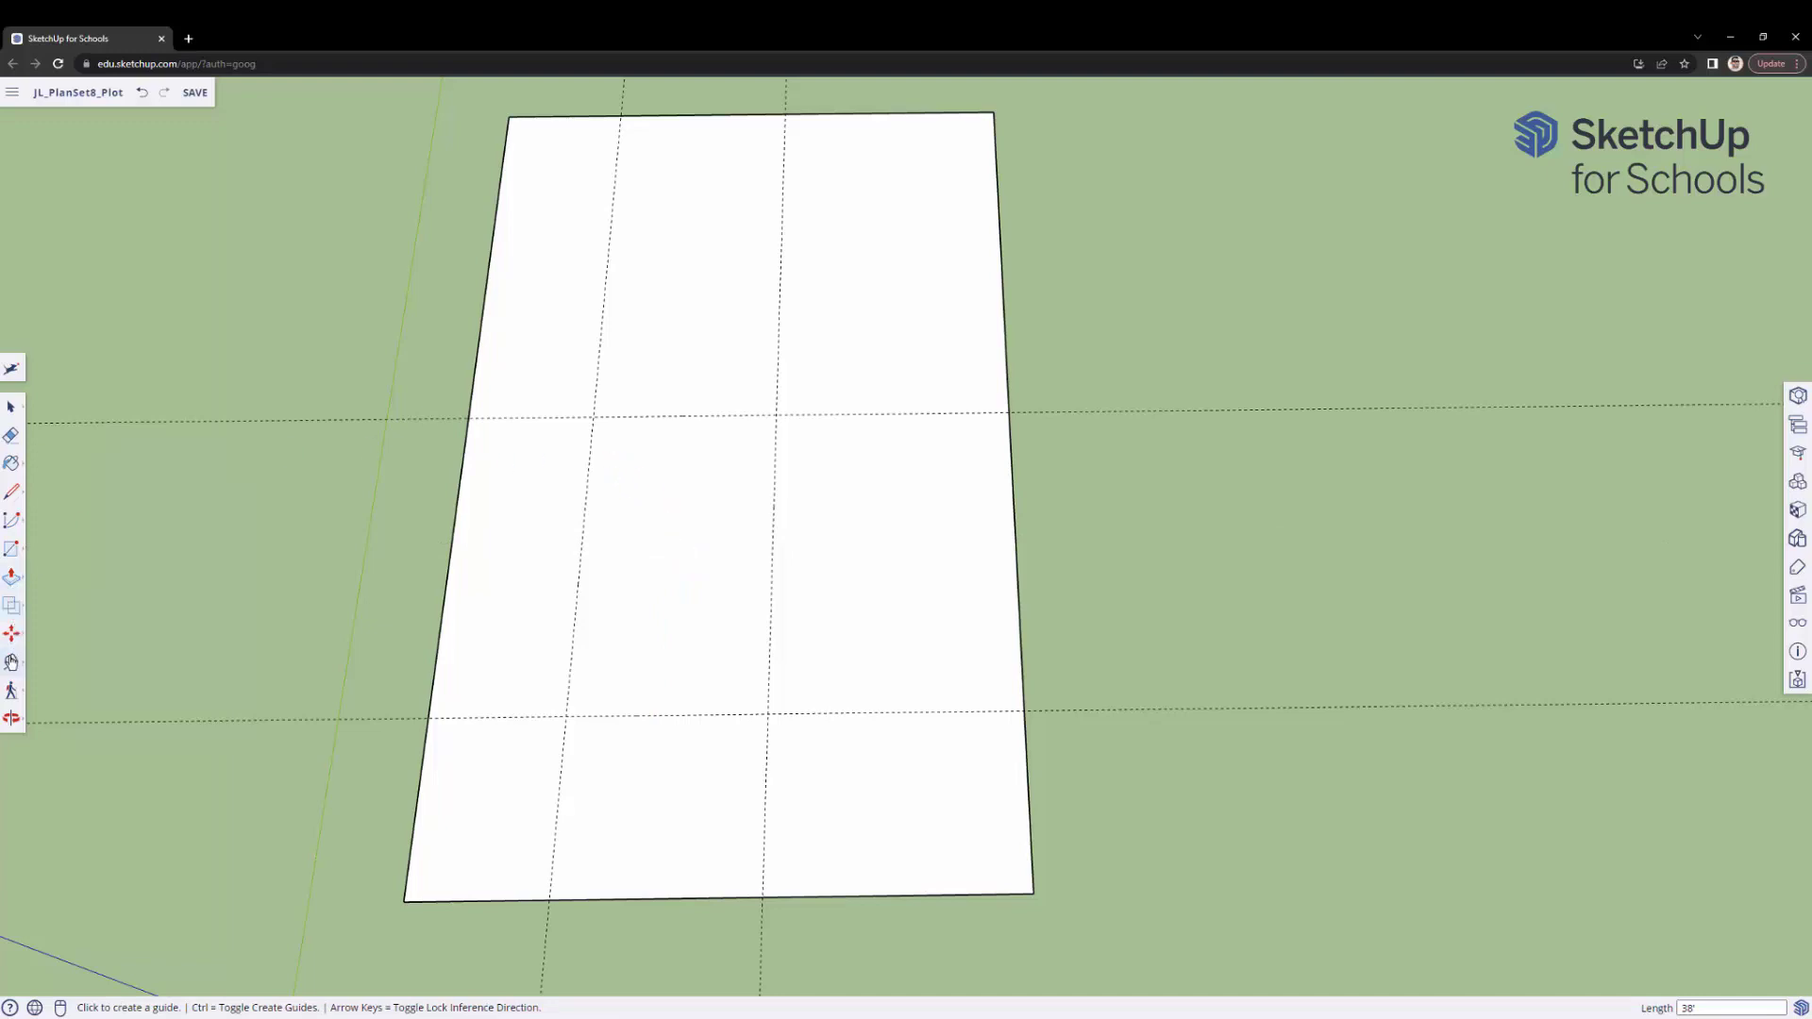
- Draw the 38' by 22' room between guide intersections, then erase the surrounding guides
{"action": "left_click", "coordinate": [12, 548]}
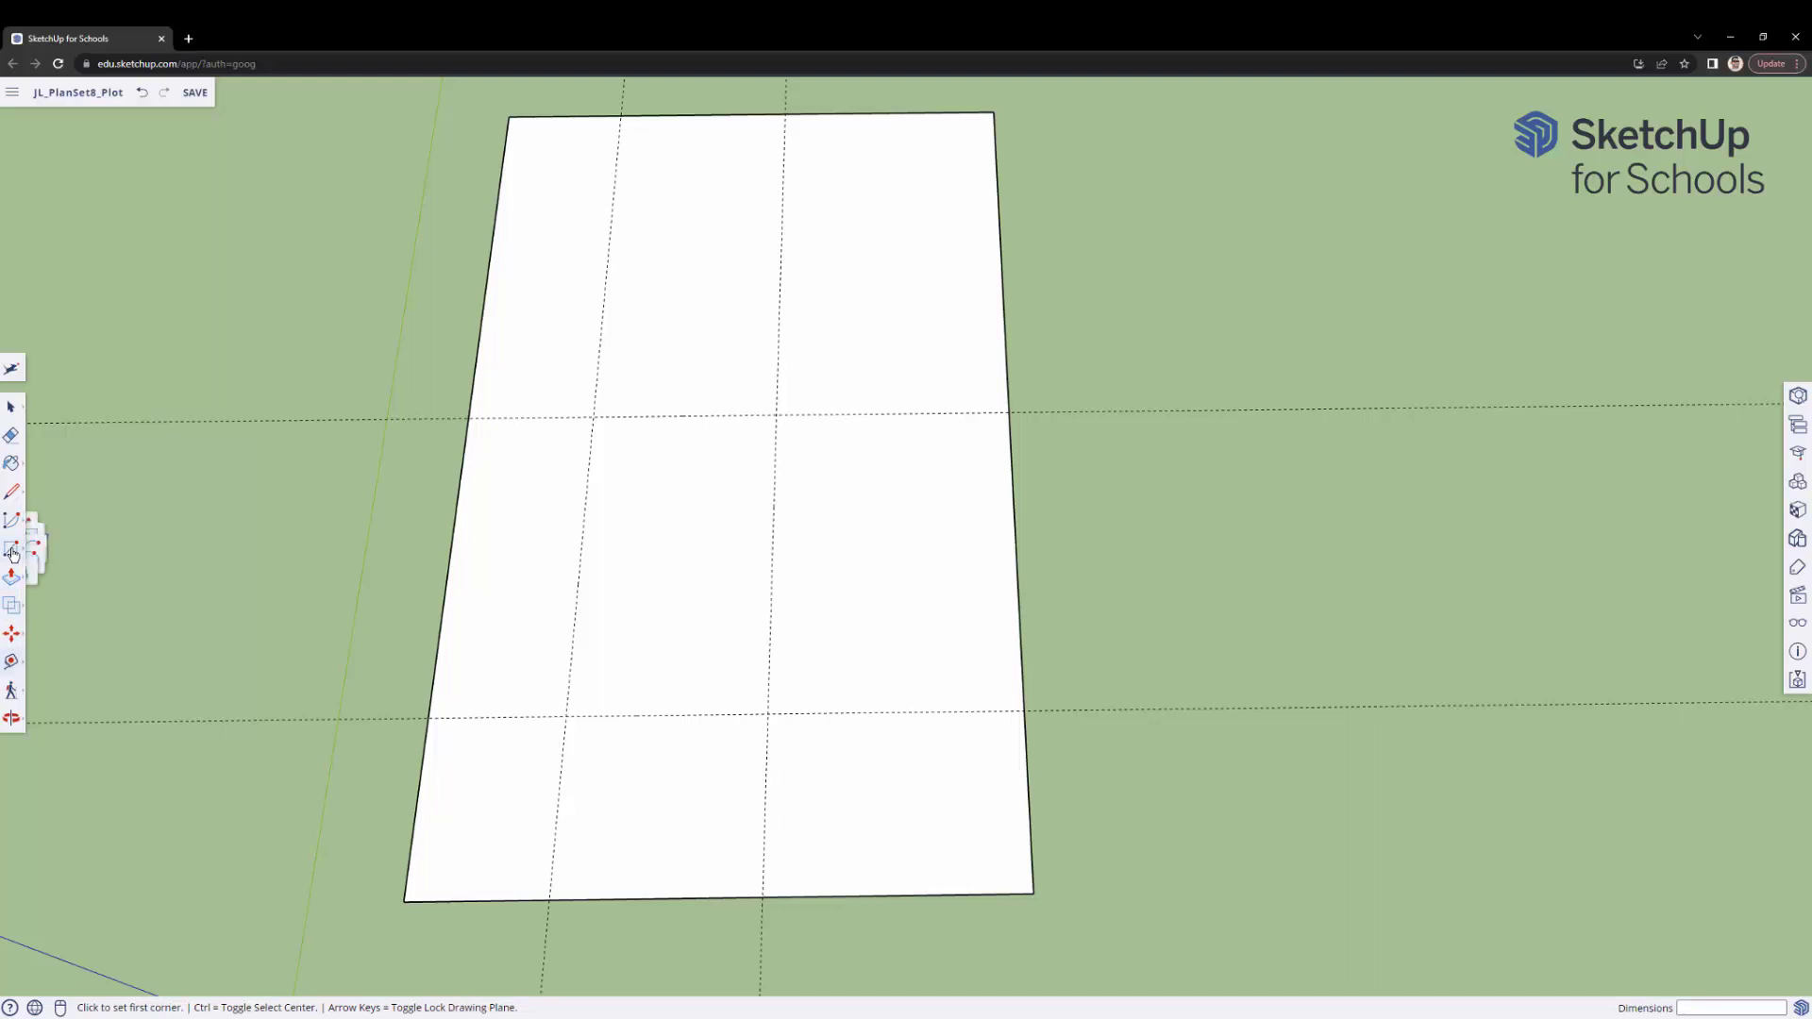
{"action": "left_click", "coordinate": [593, 416]}
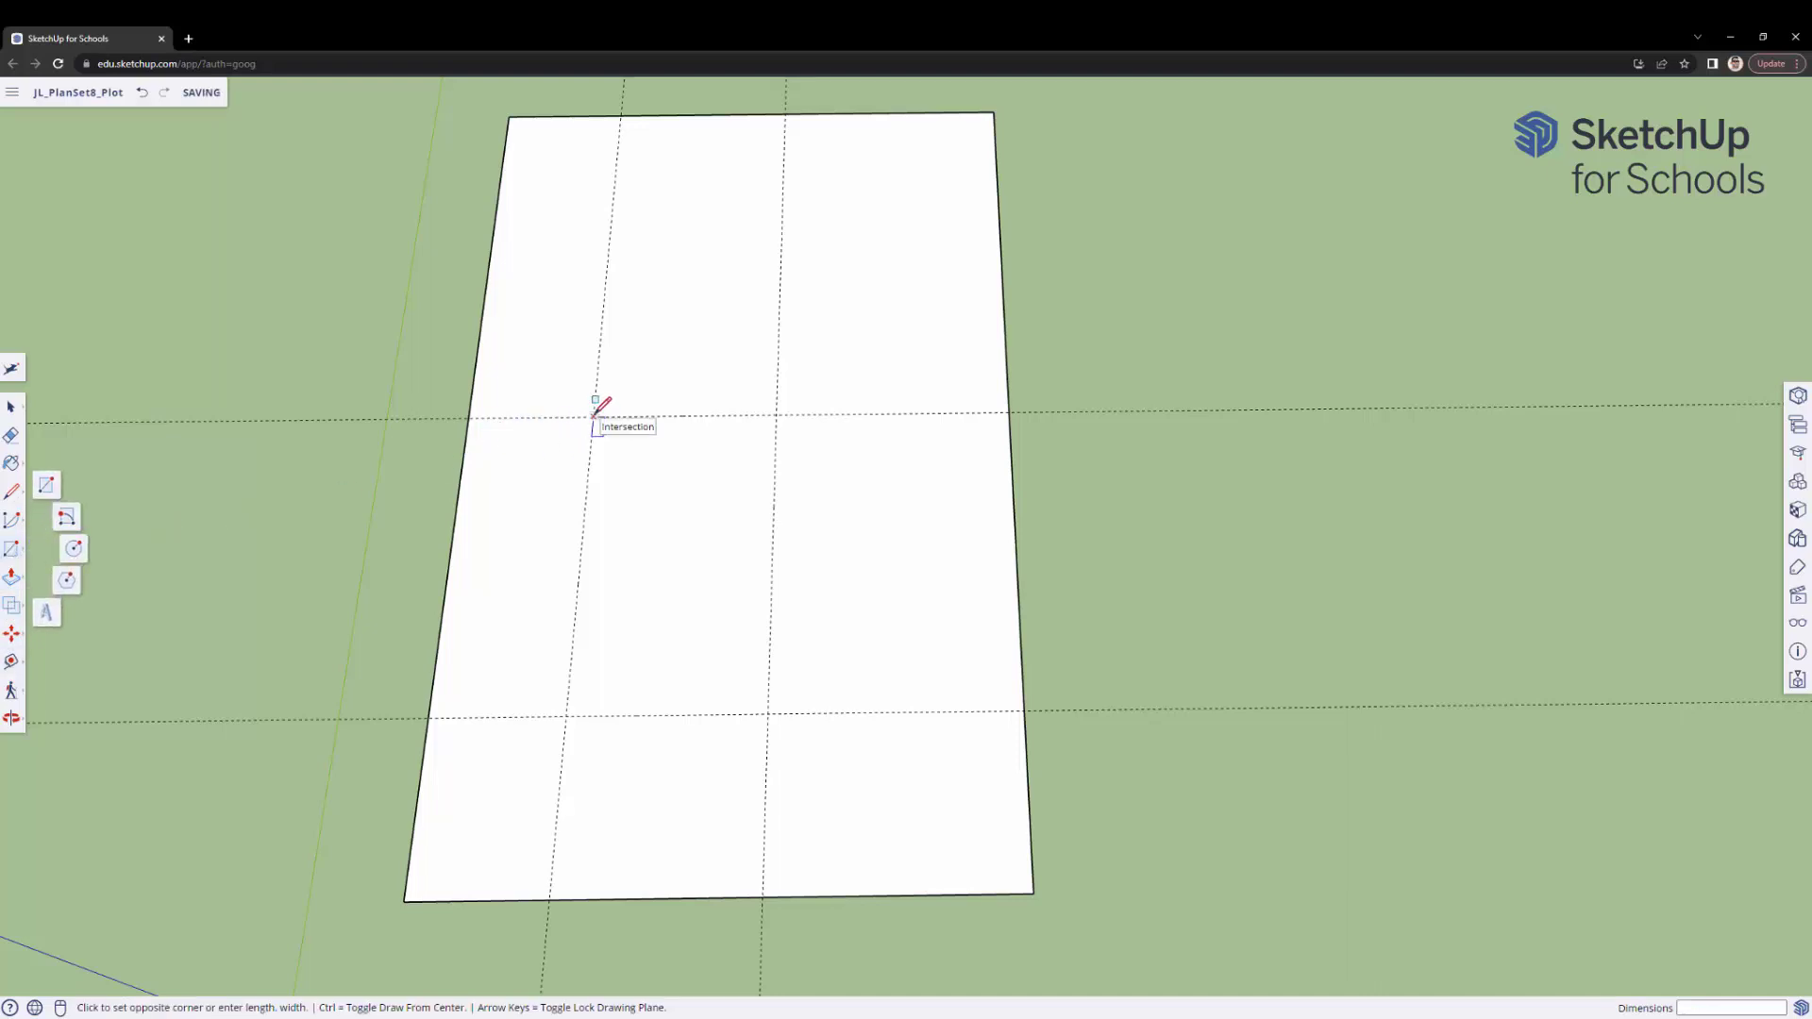
{"action": "left_click", "coordinate": [768, 714]}
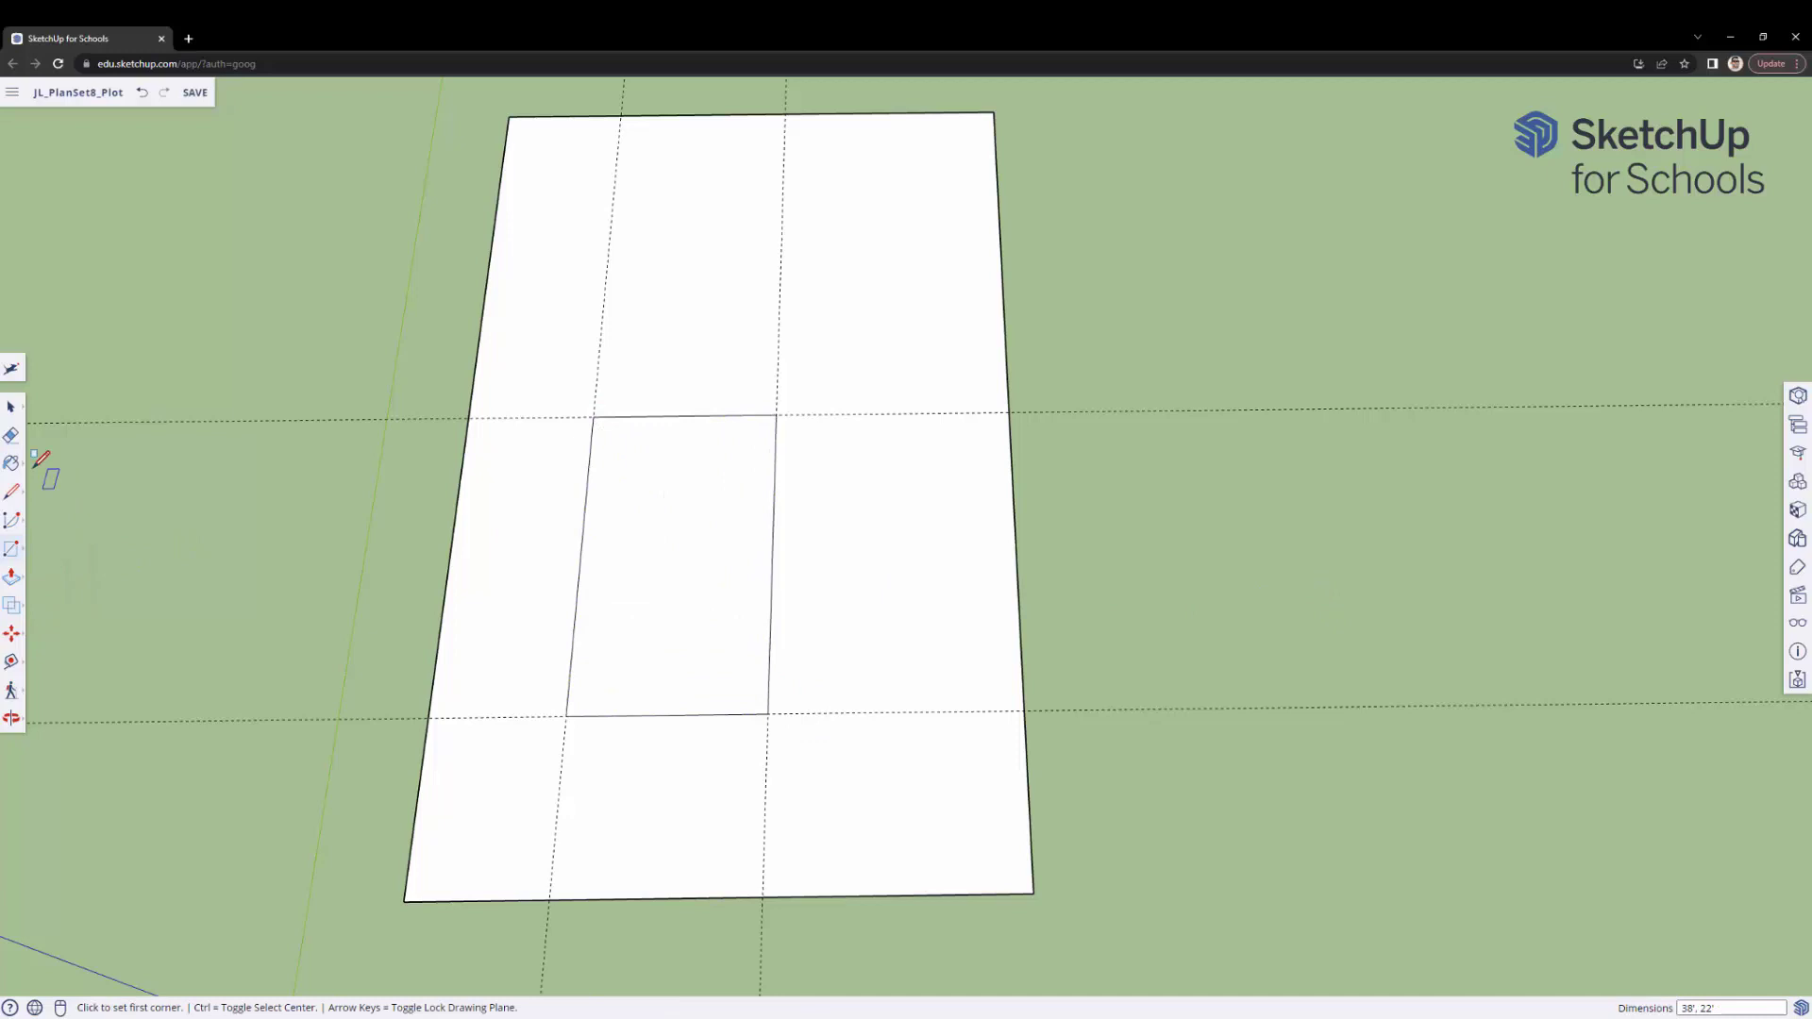
{"action": "left_click", "coordinate": [11, 436]}
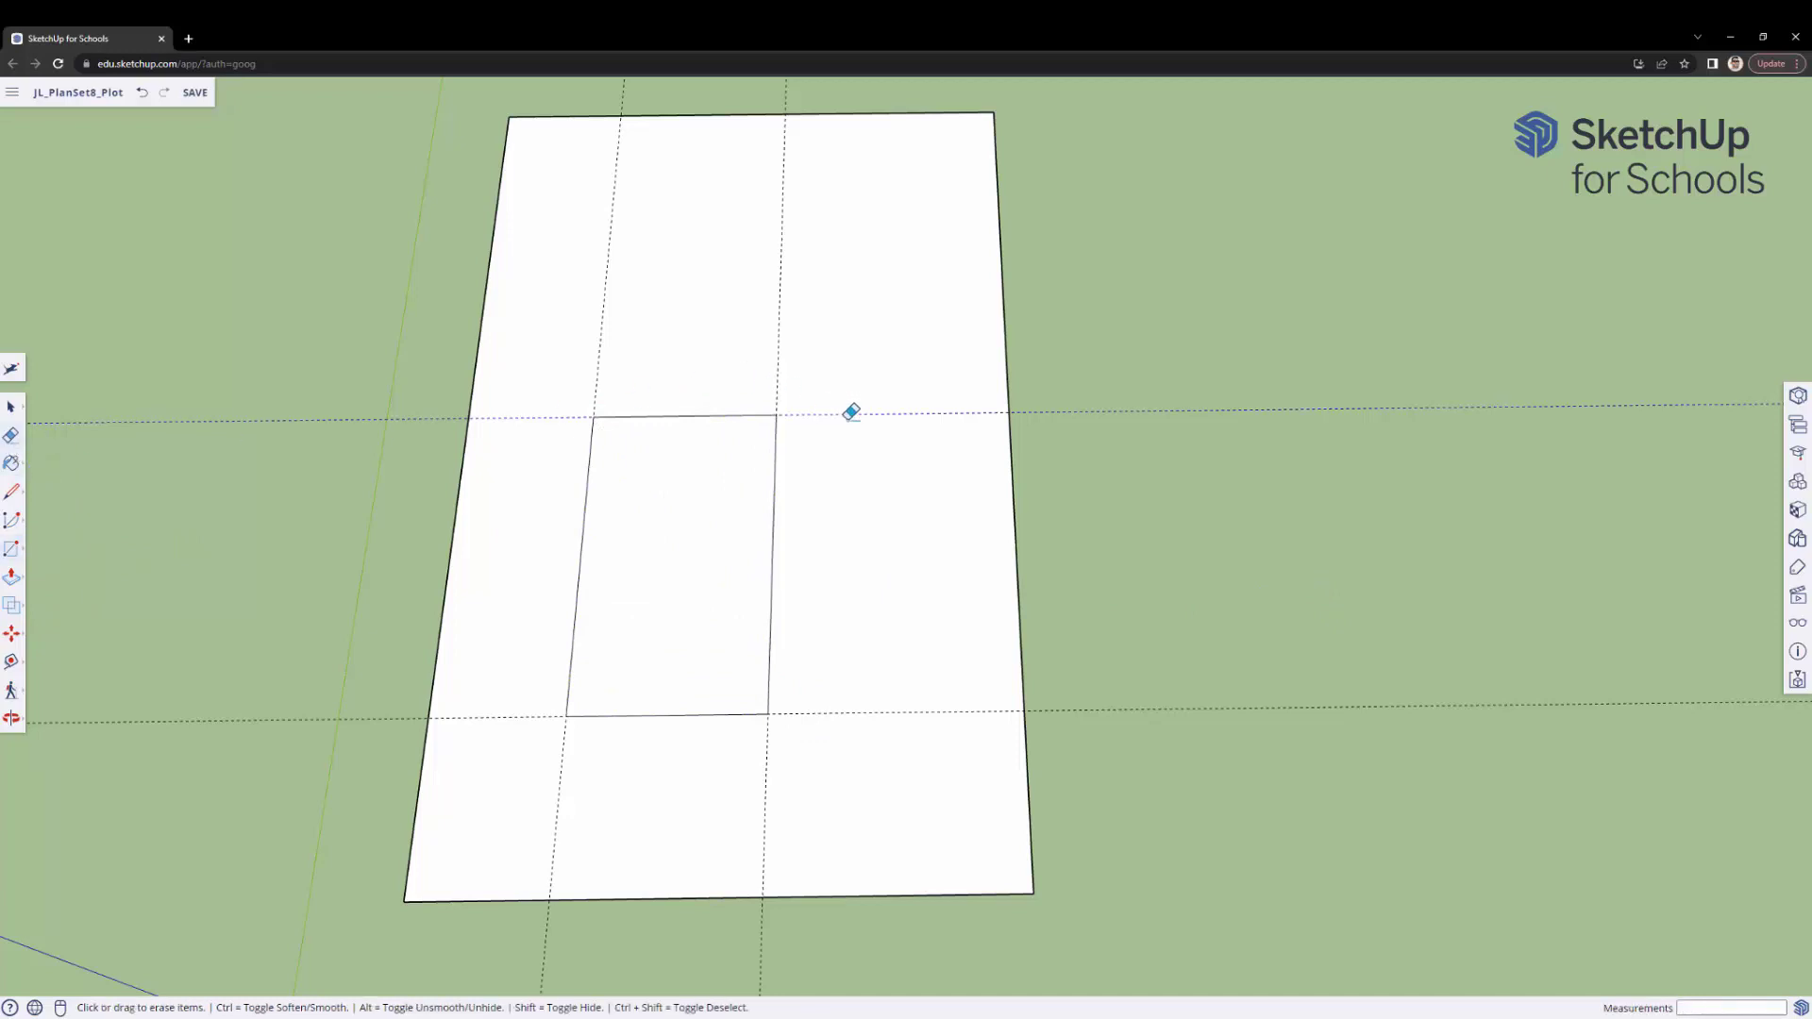
{"action": "mouse_move", "coordinate": [851, 412]}
{"action": "left_mouse_down"}
{"action": "mouse_move", "coordinate": [782, 360]}
{"action": "mouse_move", "coordinate": [597, 343]}
{"action": "mouse_move", "coordinate": [506, 691]}
{"action": "mouse_move", "coordinate": [538, 738]}
{"action": "mouse_move", "coordinate": [538, 692]}
{"action": "left_mouse_up"}
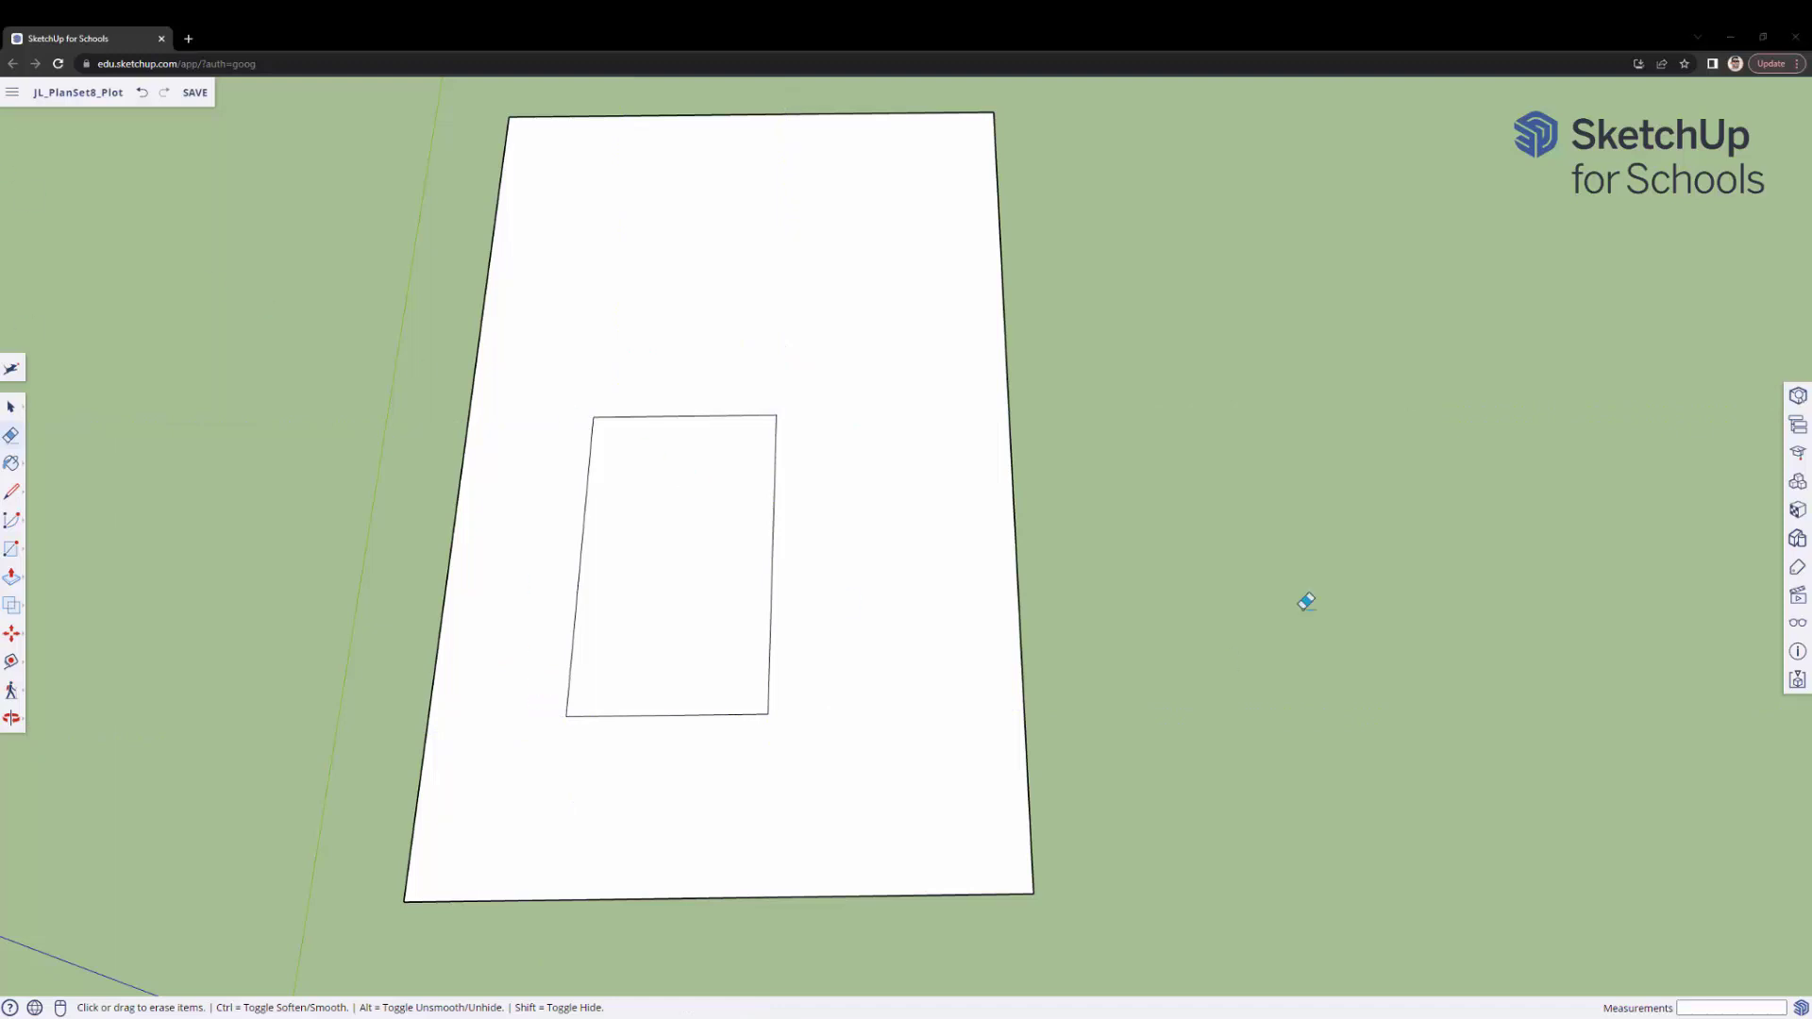
- Place guides 5' in from the right edge, 15' above the bottom, and 20' beyond that
{"action": "left_click", "coordinate": [11, 661]}
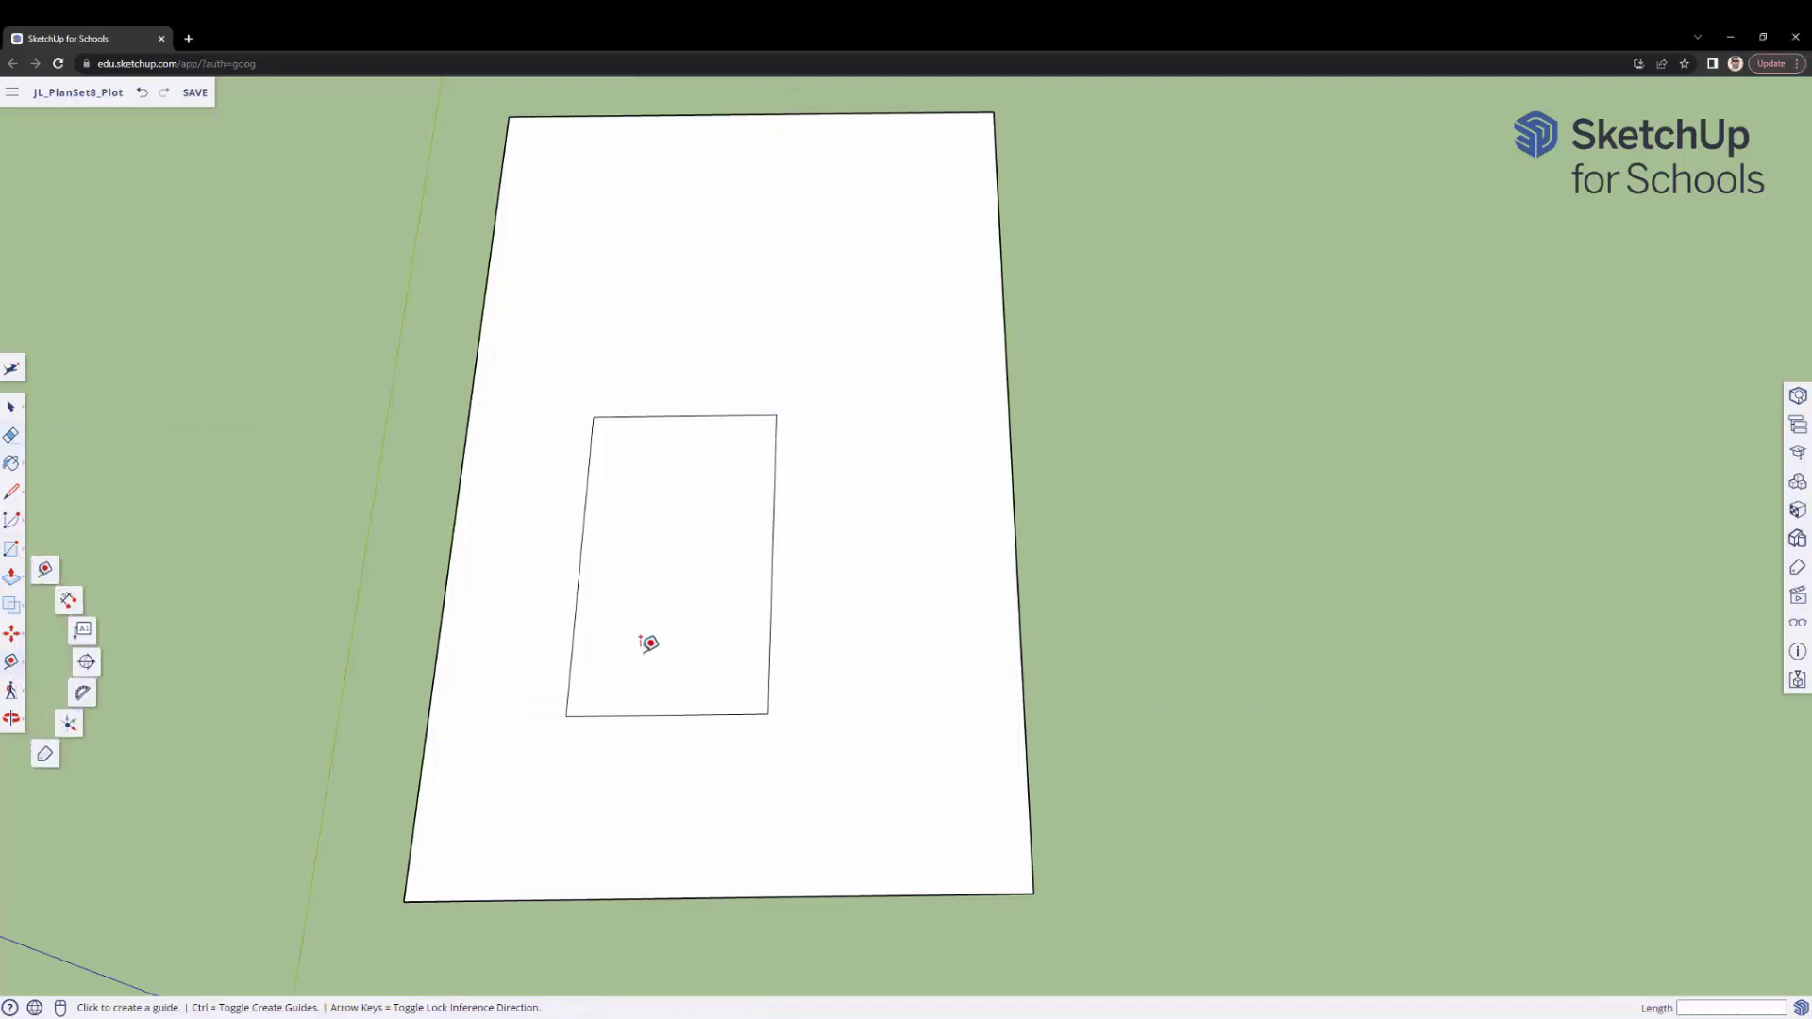
{"action": "left_click", "coordinate": [1022, 679]}
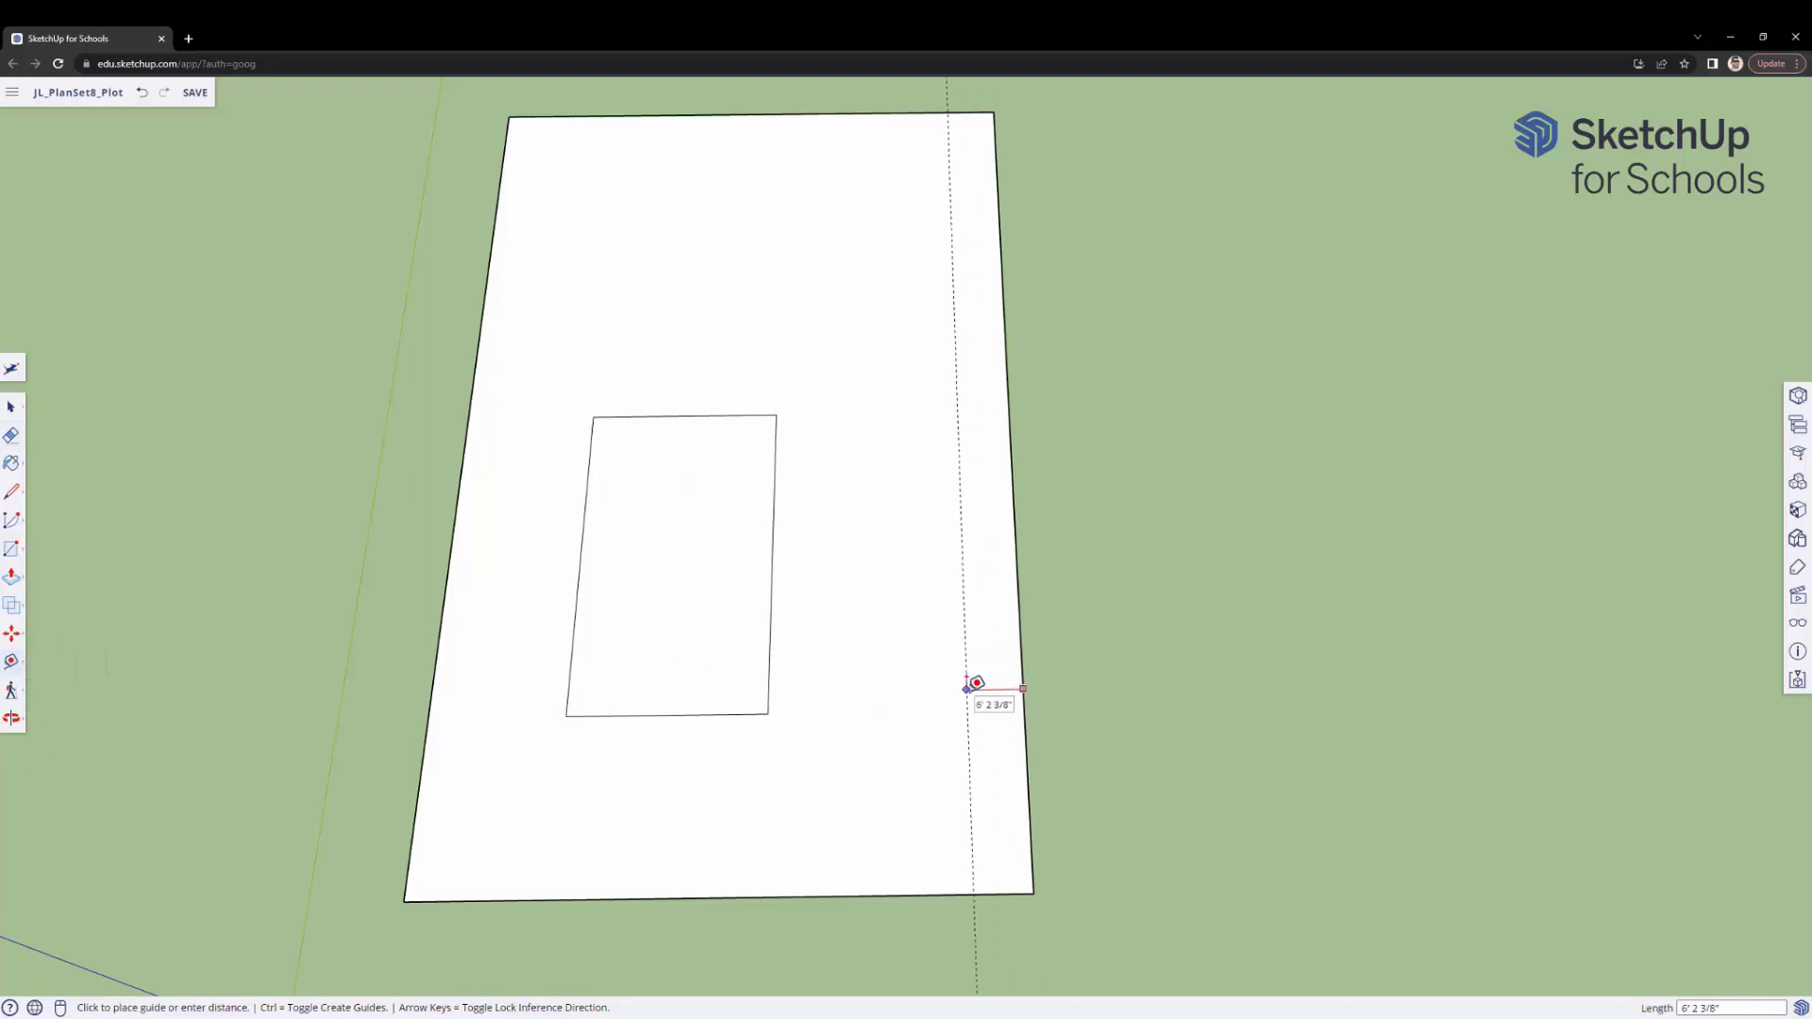
{"action": "type", "text": "5"}
{"action": "key", "text": "Return"}
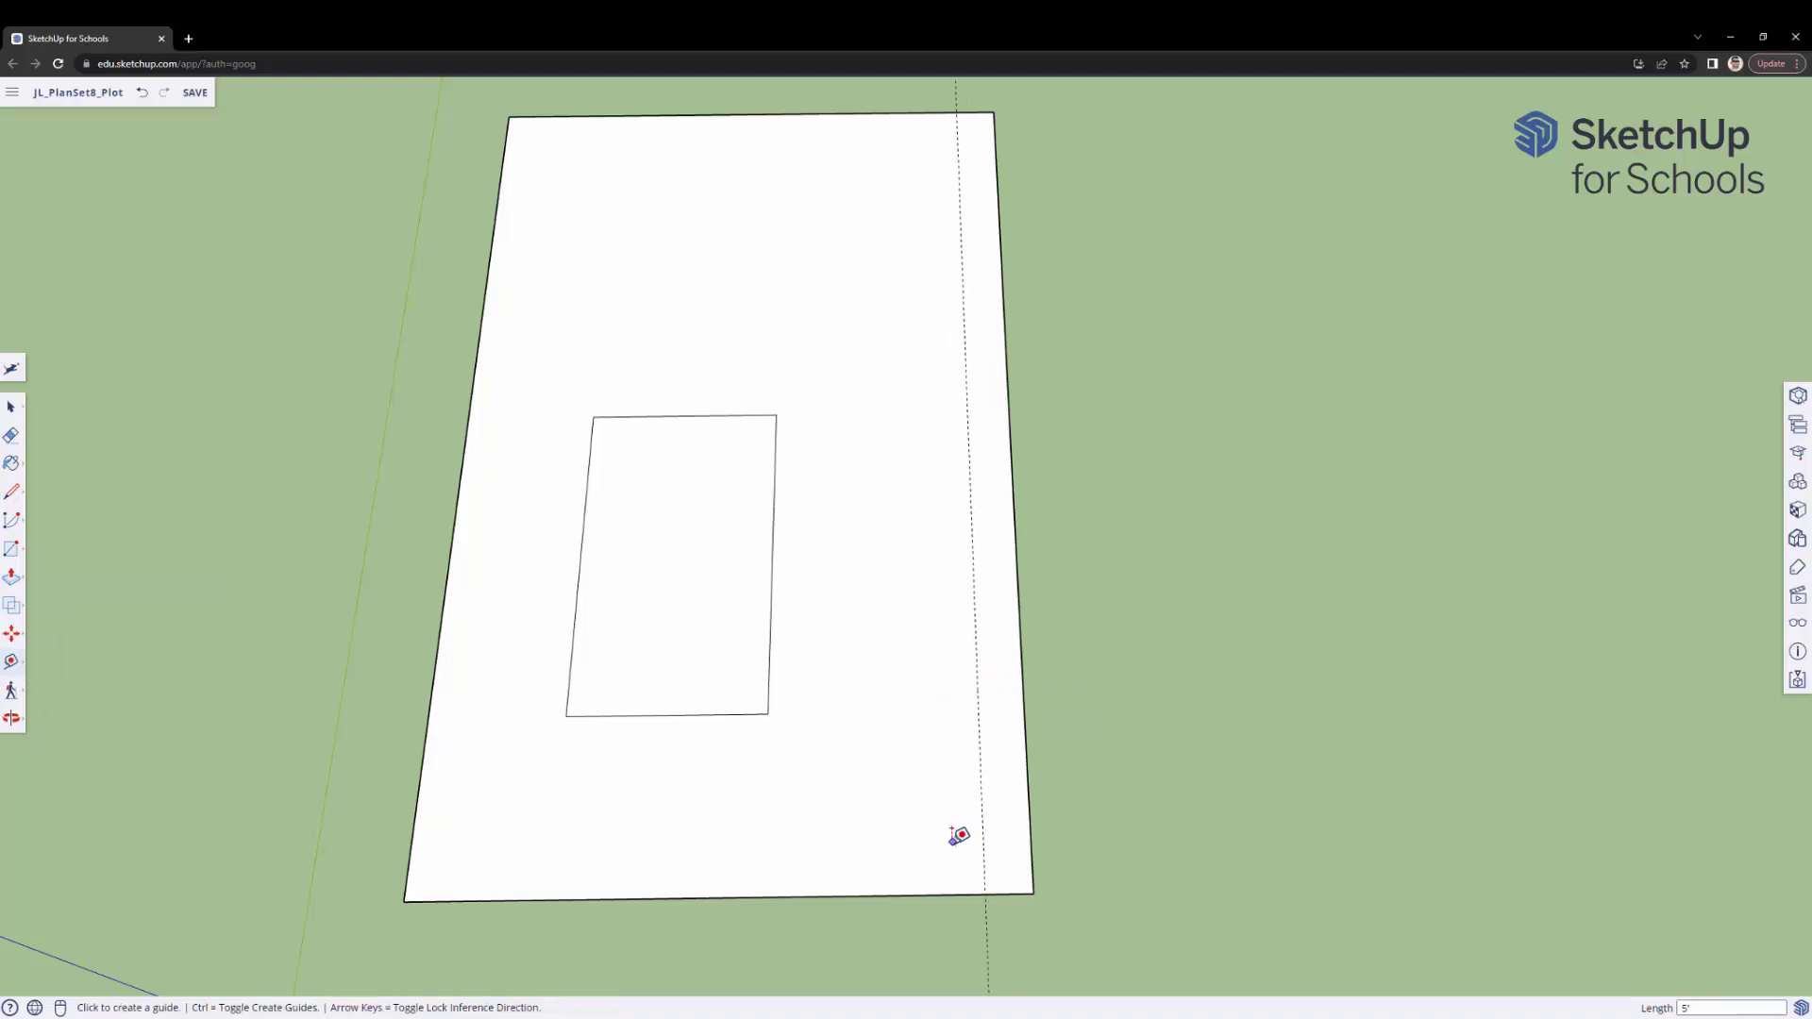
{"action": "left_click", "coordinate": [930, 893]}
{"action": "type", "text": "1"}
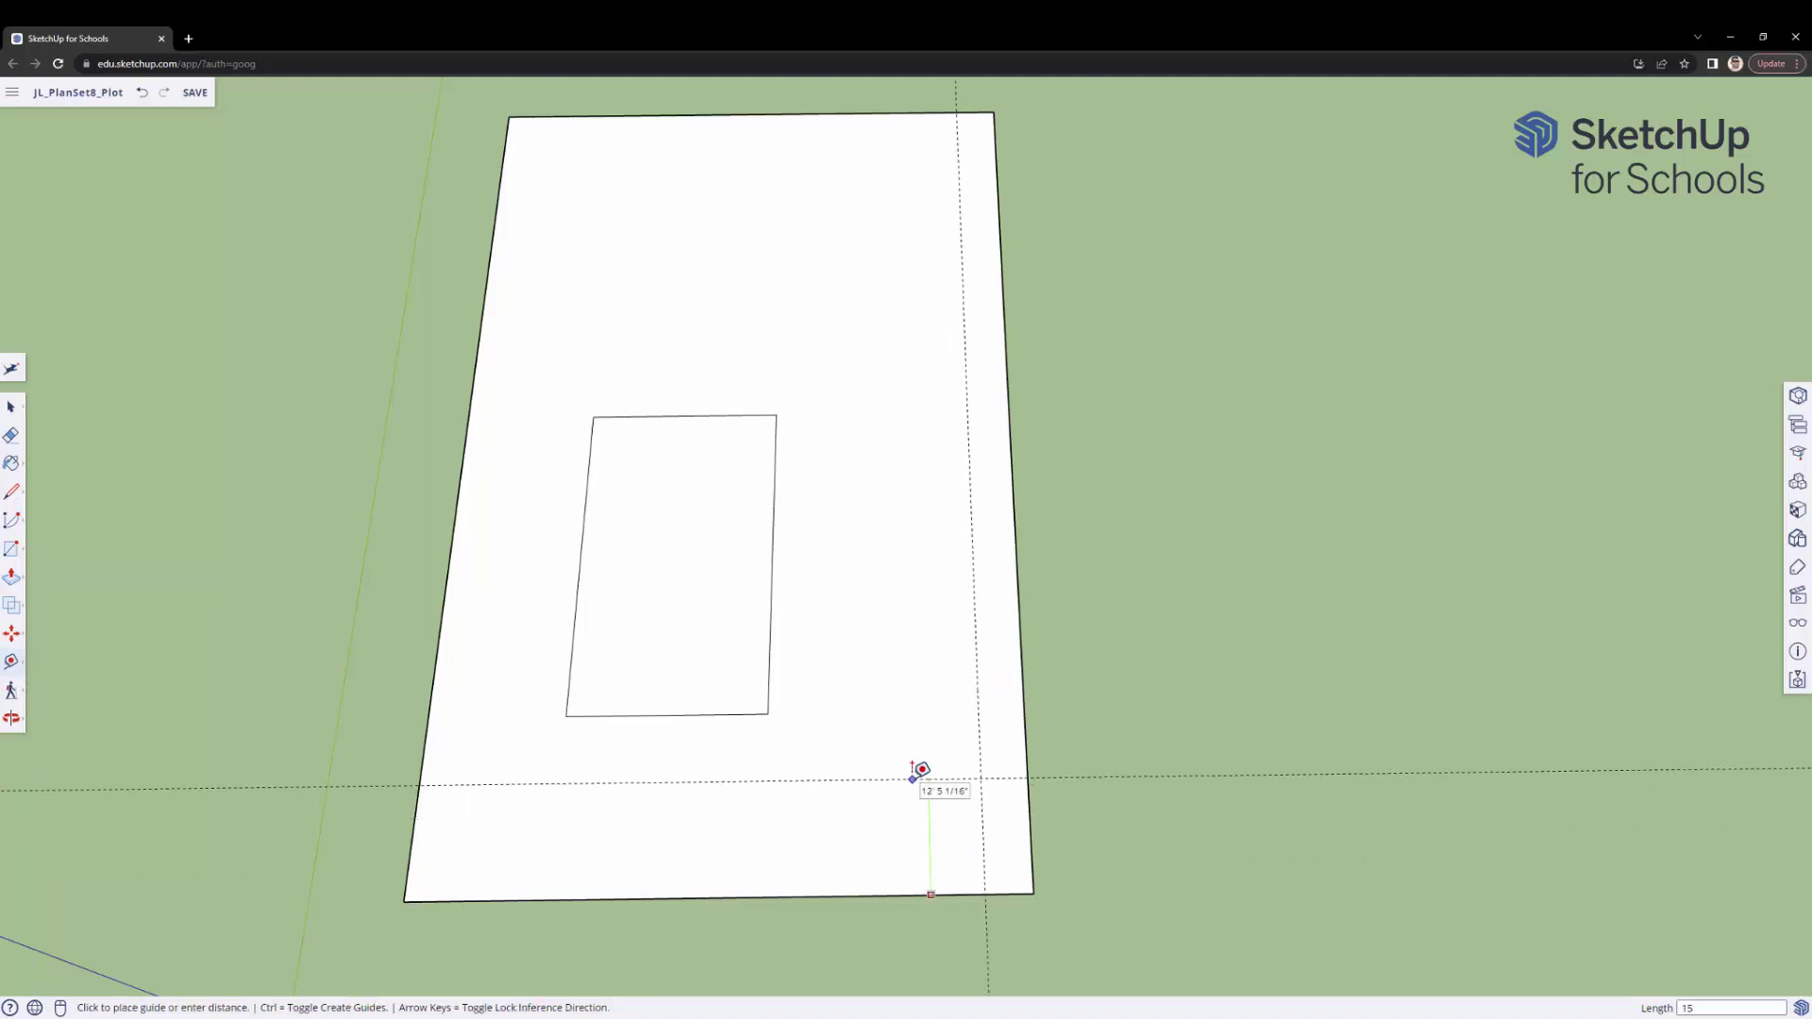
{"action": "type", "text": "5"}
{"action": "key", "text": "Return"}
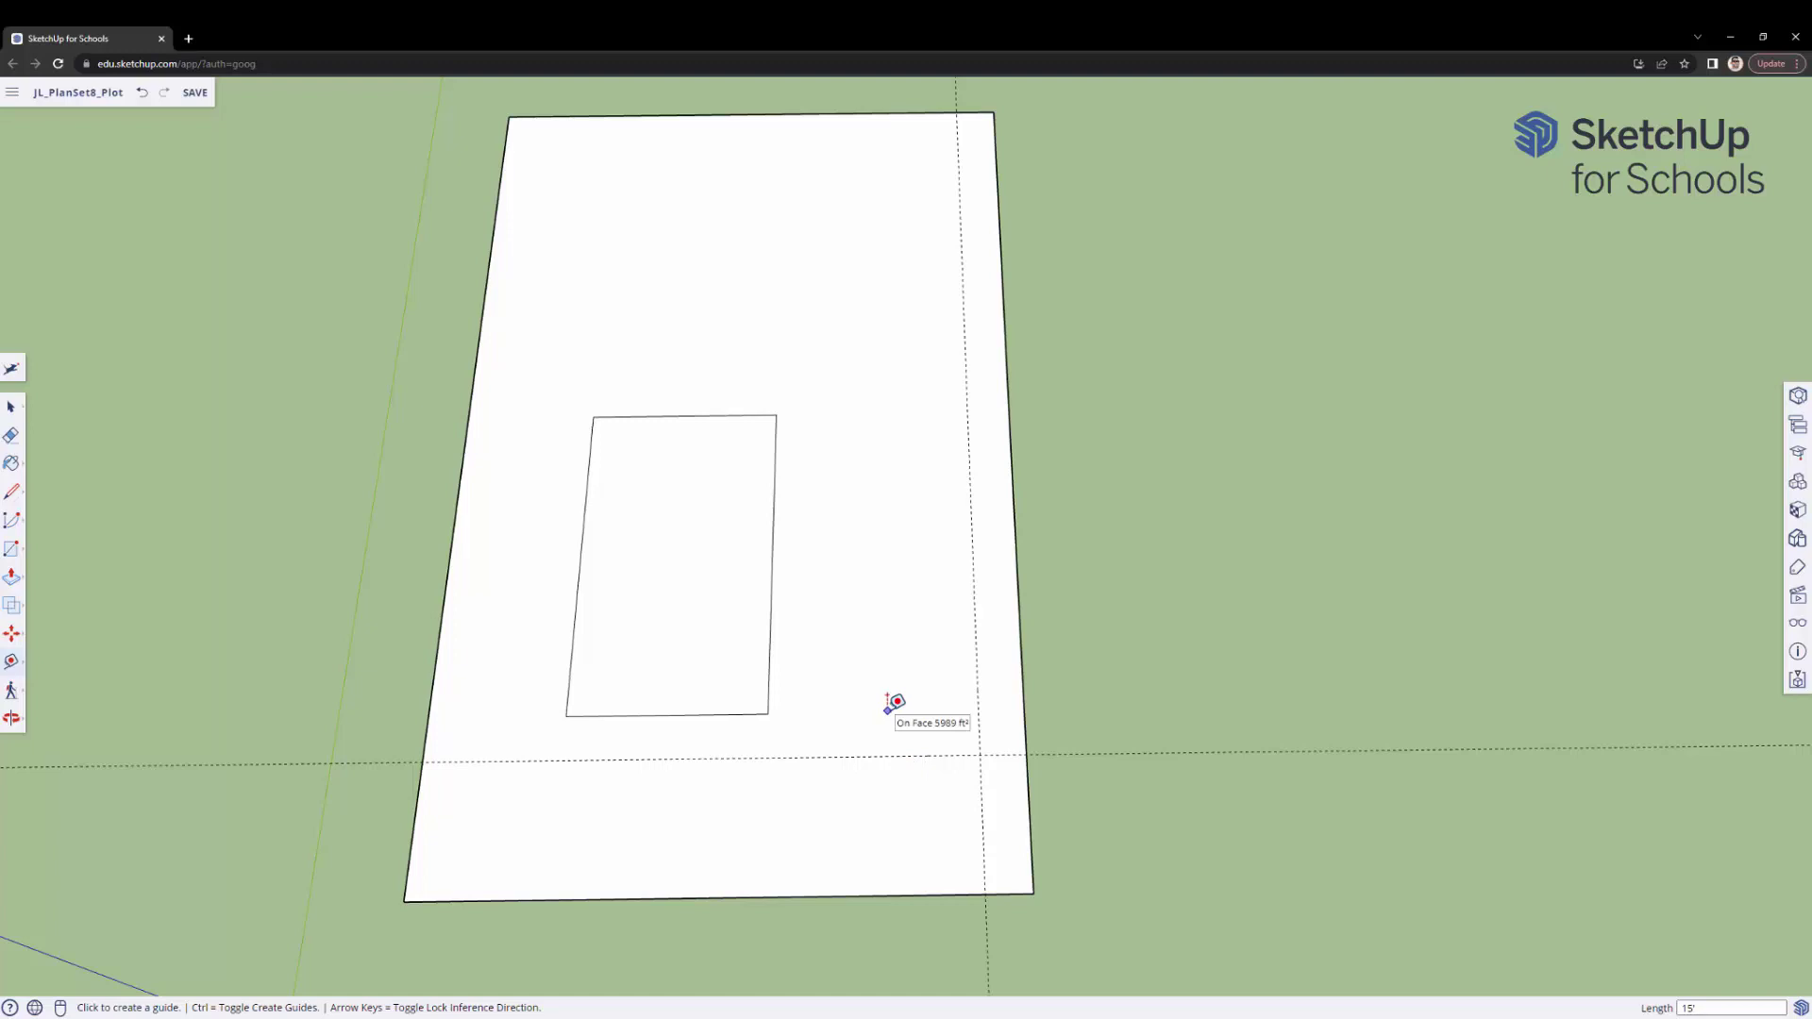
{"action": "left_click", "coordinate": [889, 756]}
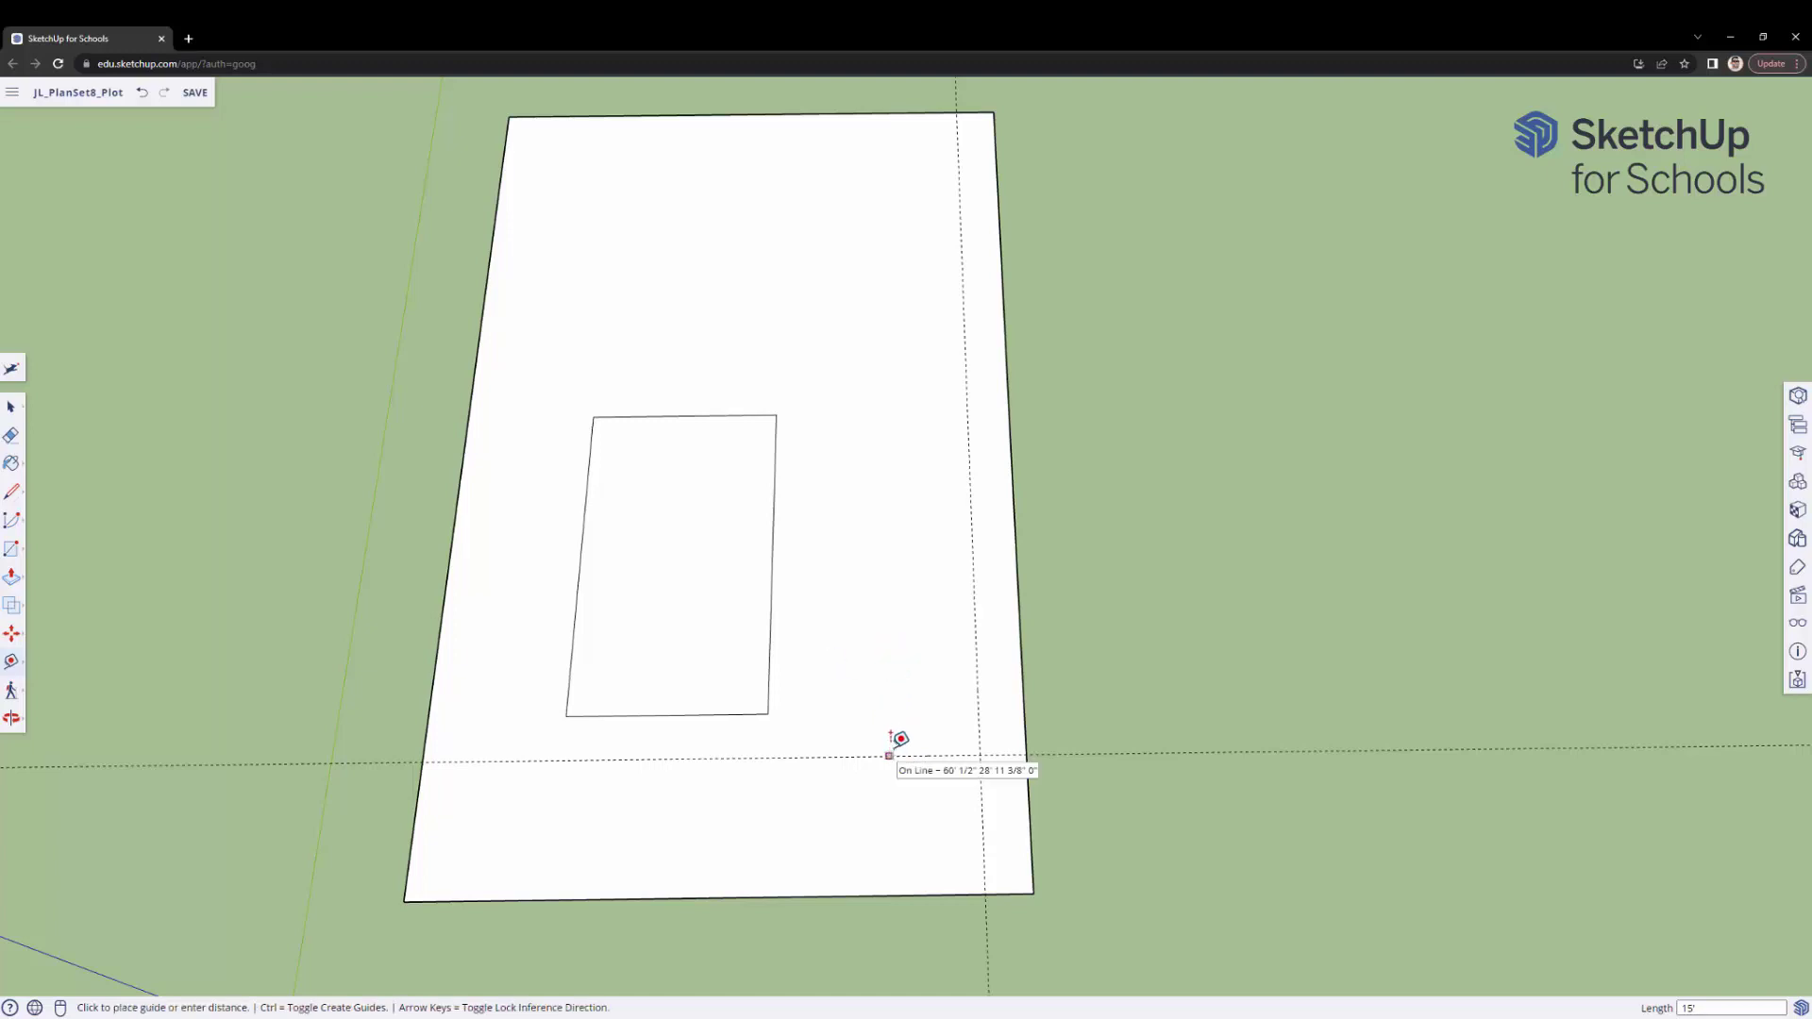
{"action": "type", "text": "20'"}
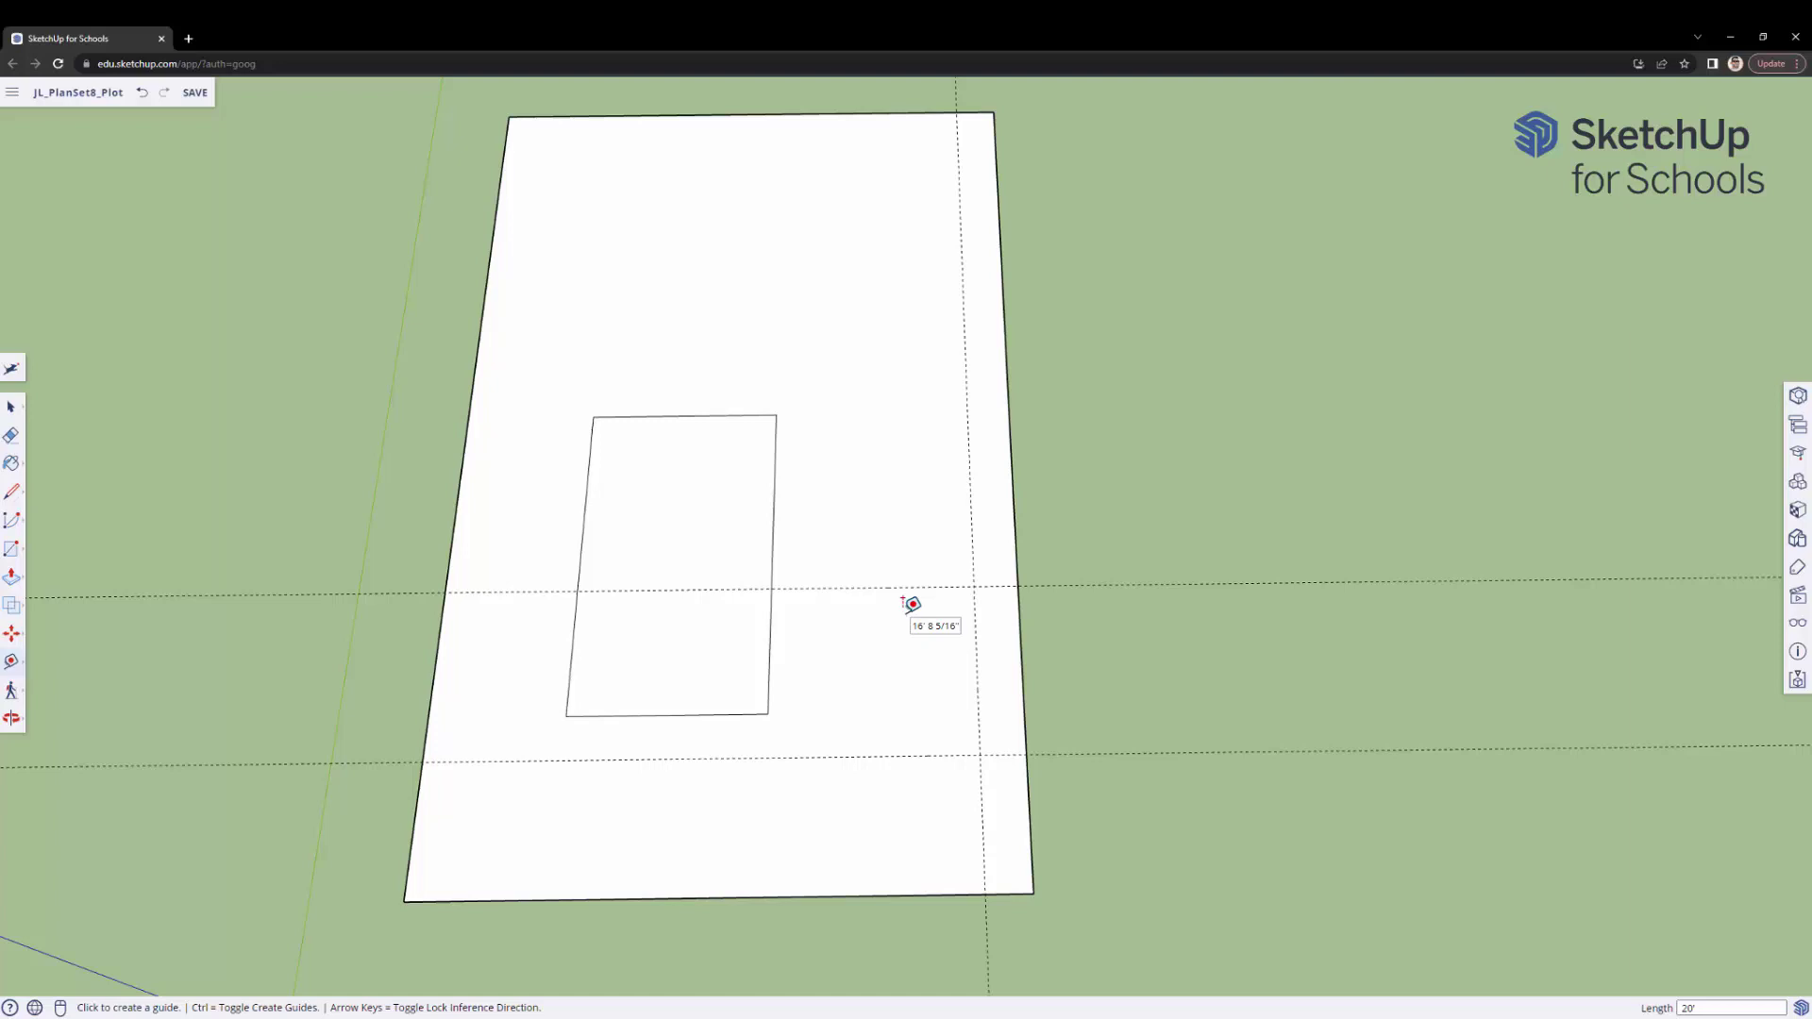
- Add a guide 12' from the vertical guide and a horizontal guide 20' away, cancelling stray measurements
{"action": "left_click", "coordinate": [977, 652]}
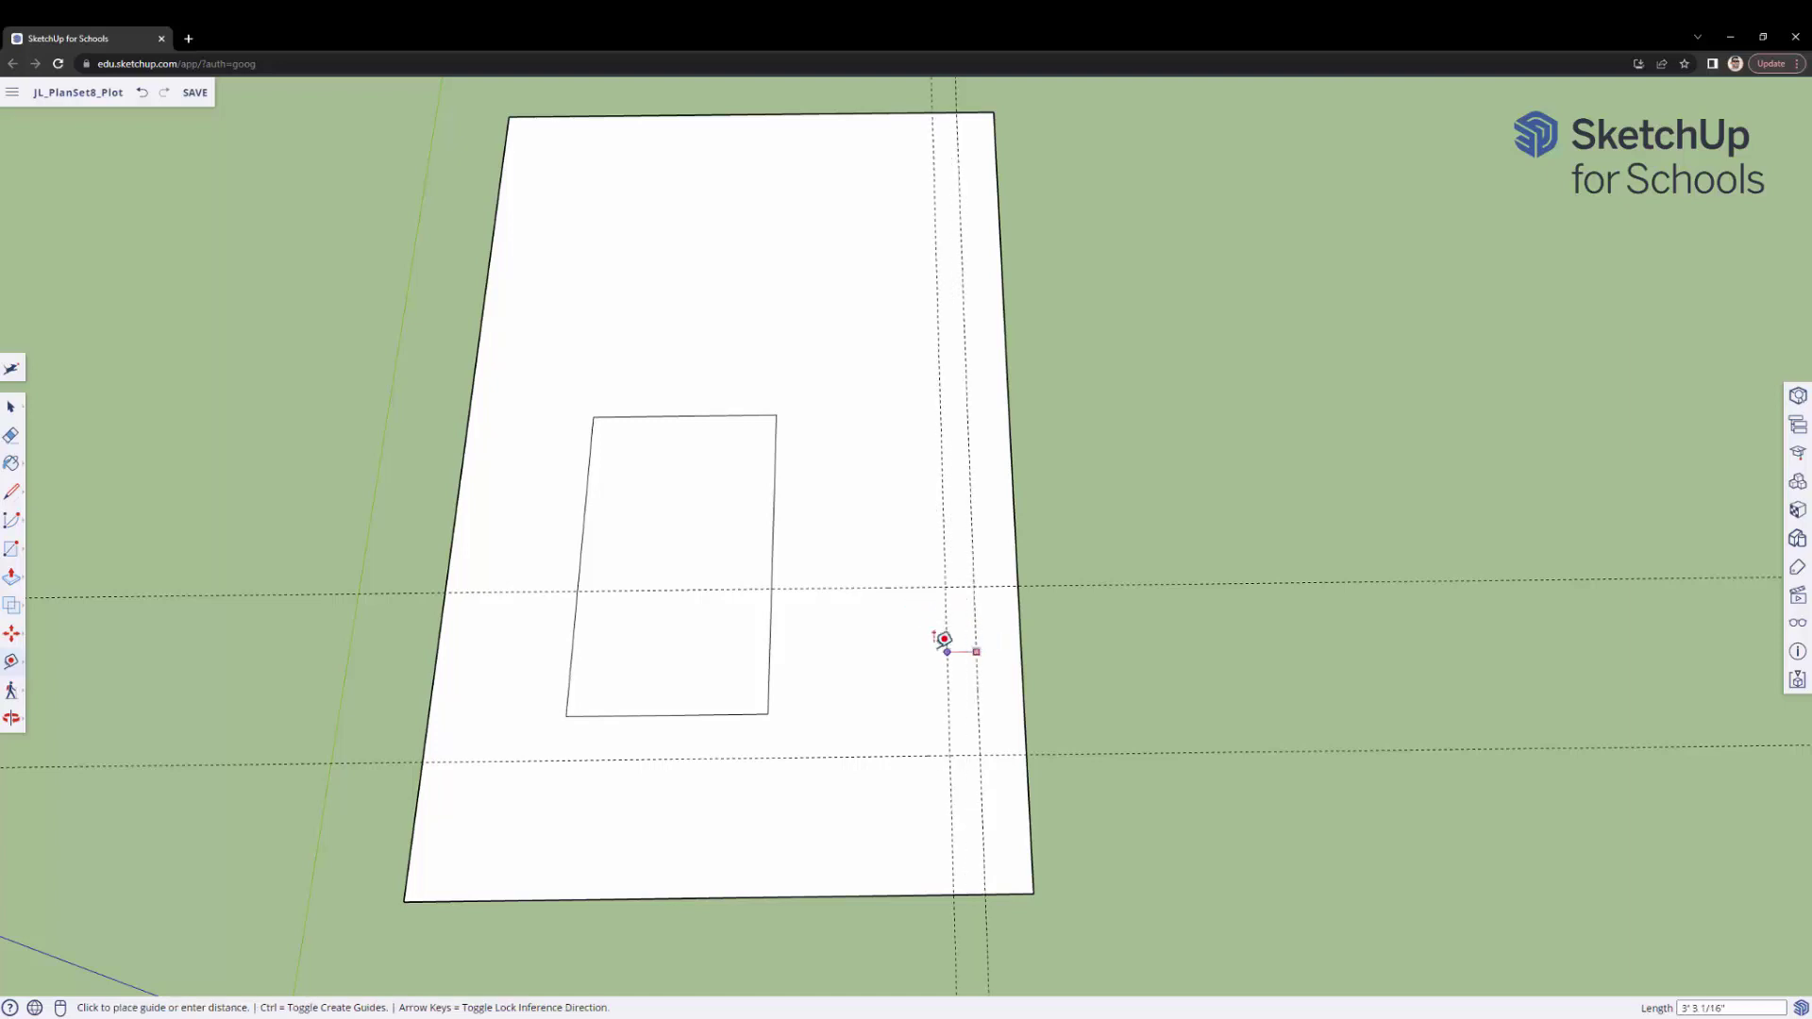
{"action": "type", "text": "12"}
{"action": "key", "text": "Return"}
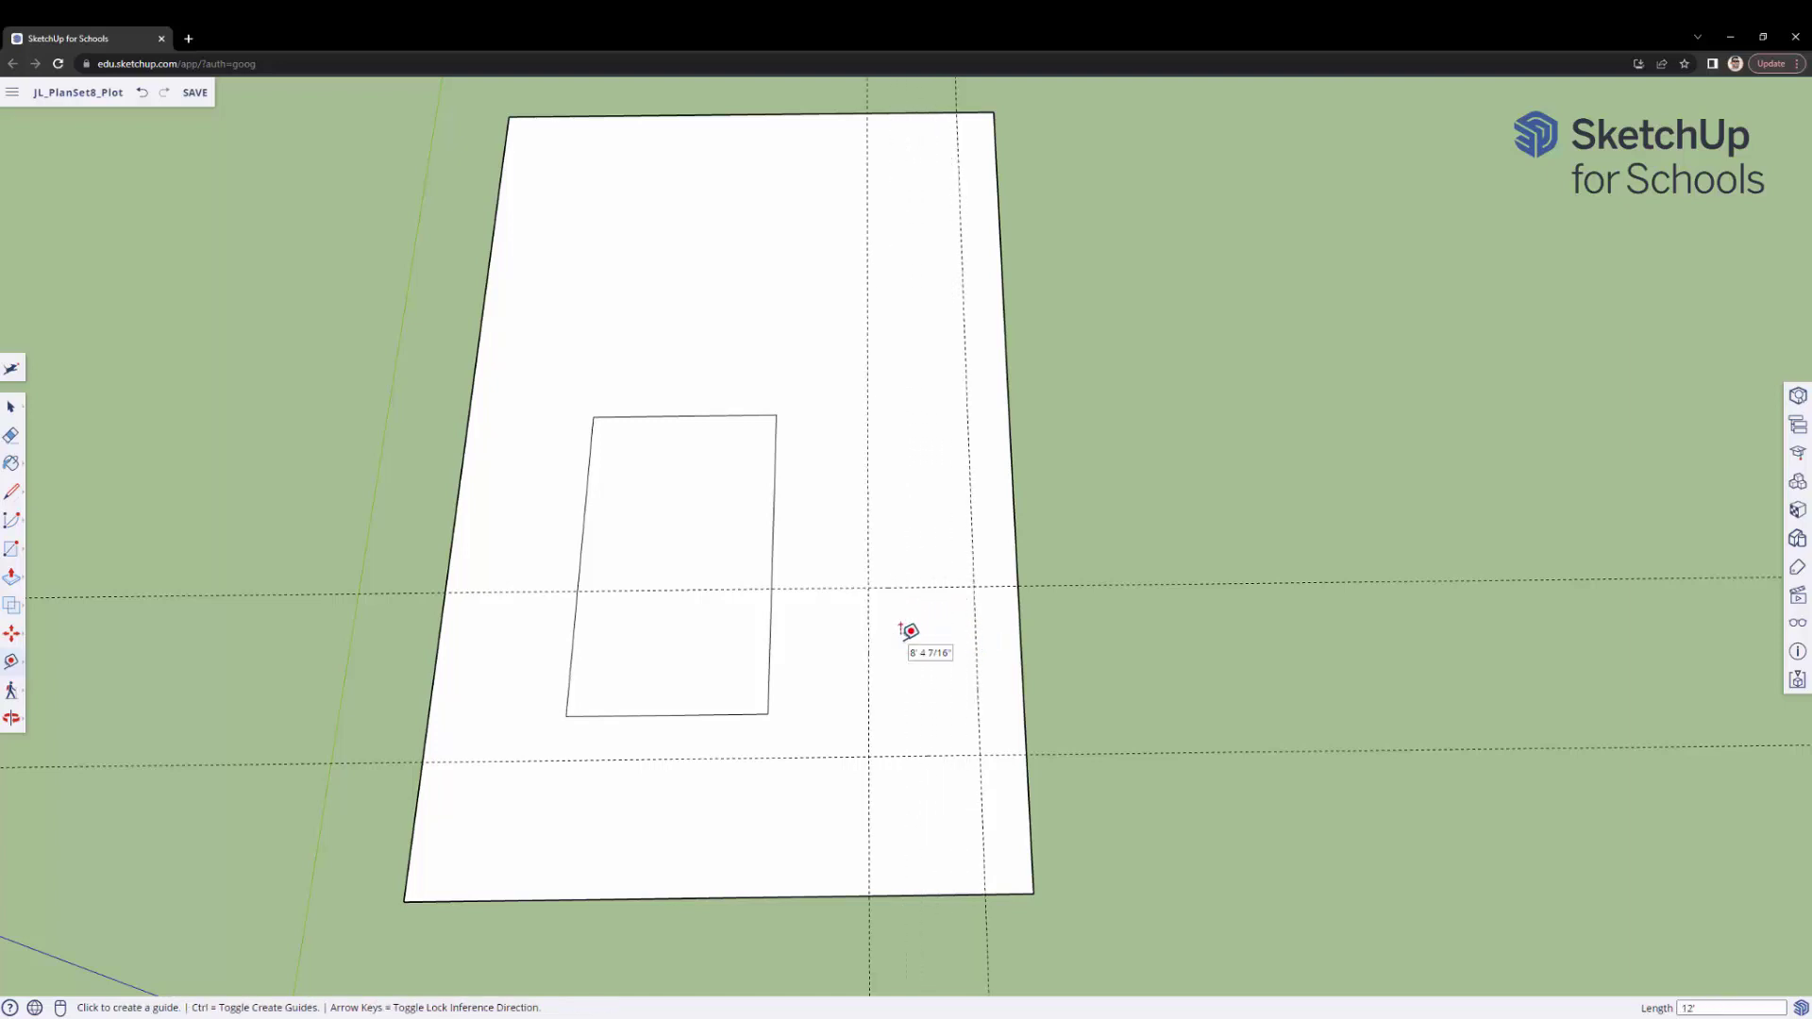
{"action": "left_click", "coordinate": [869, 638]}
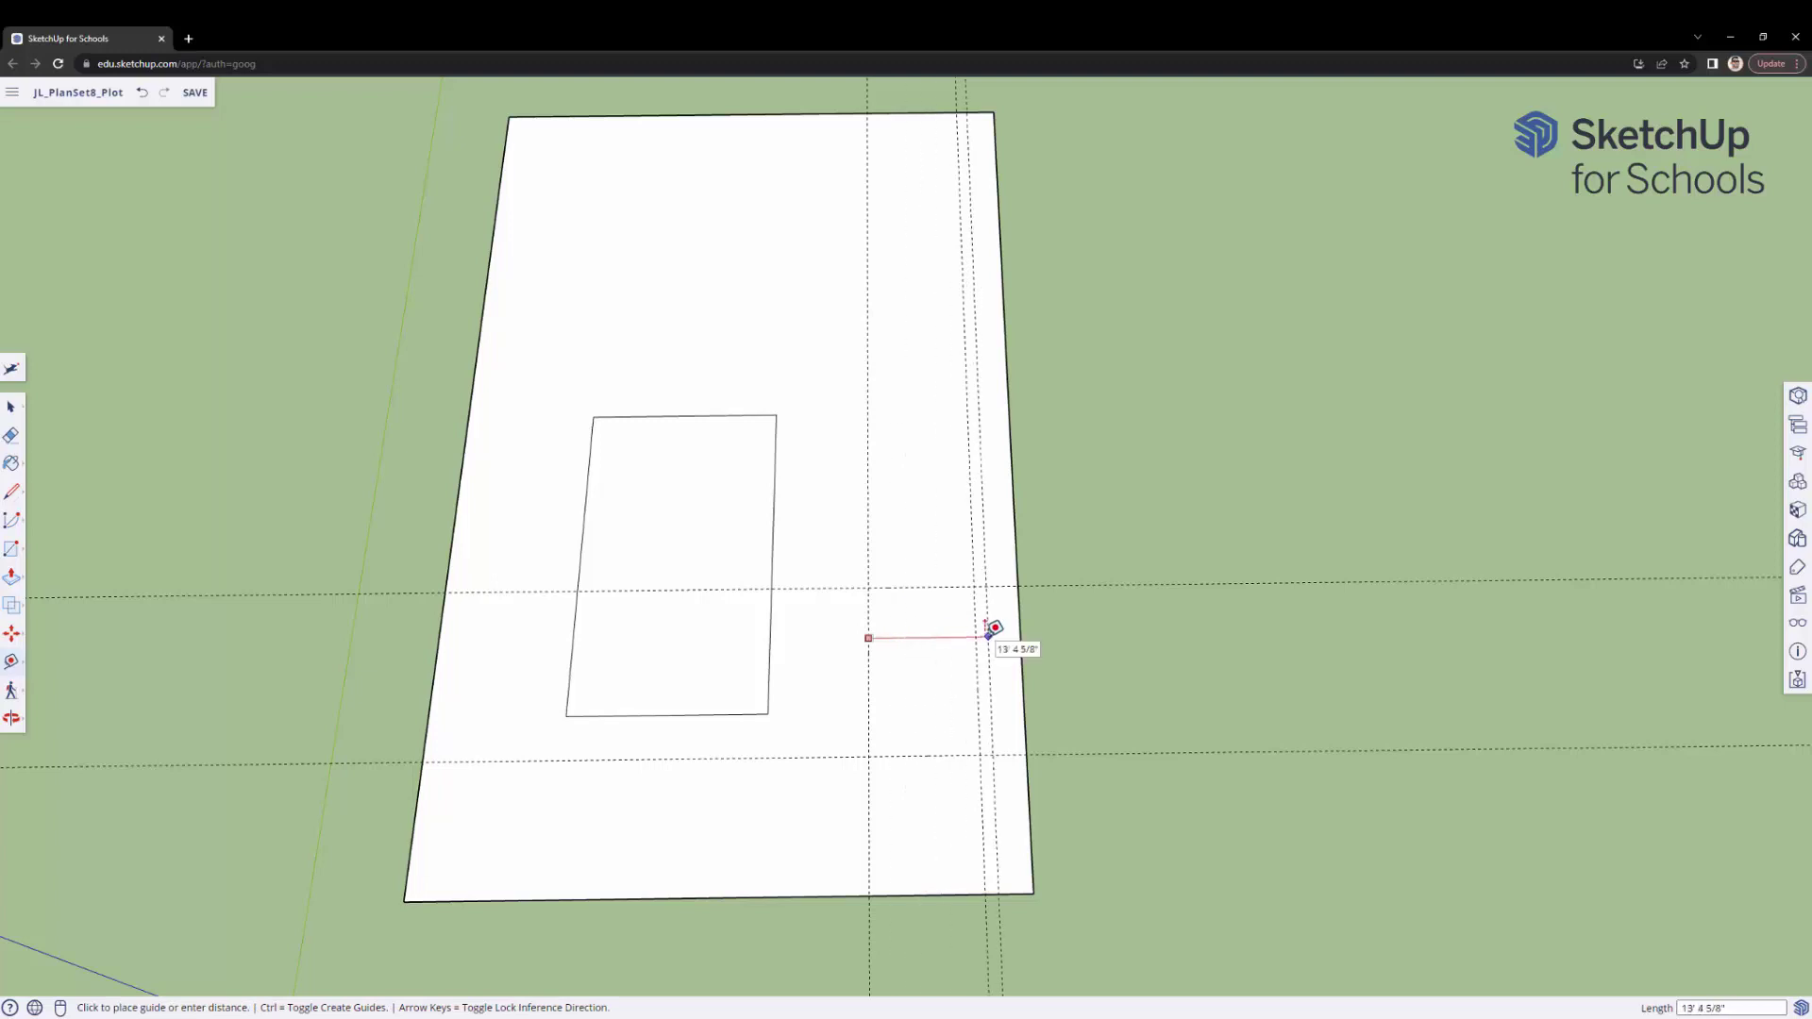
{"action": "key", "text": "Escape"}
{"action": "left_click", "coordinate": [947, 586]}
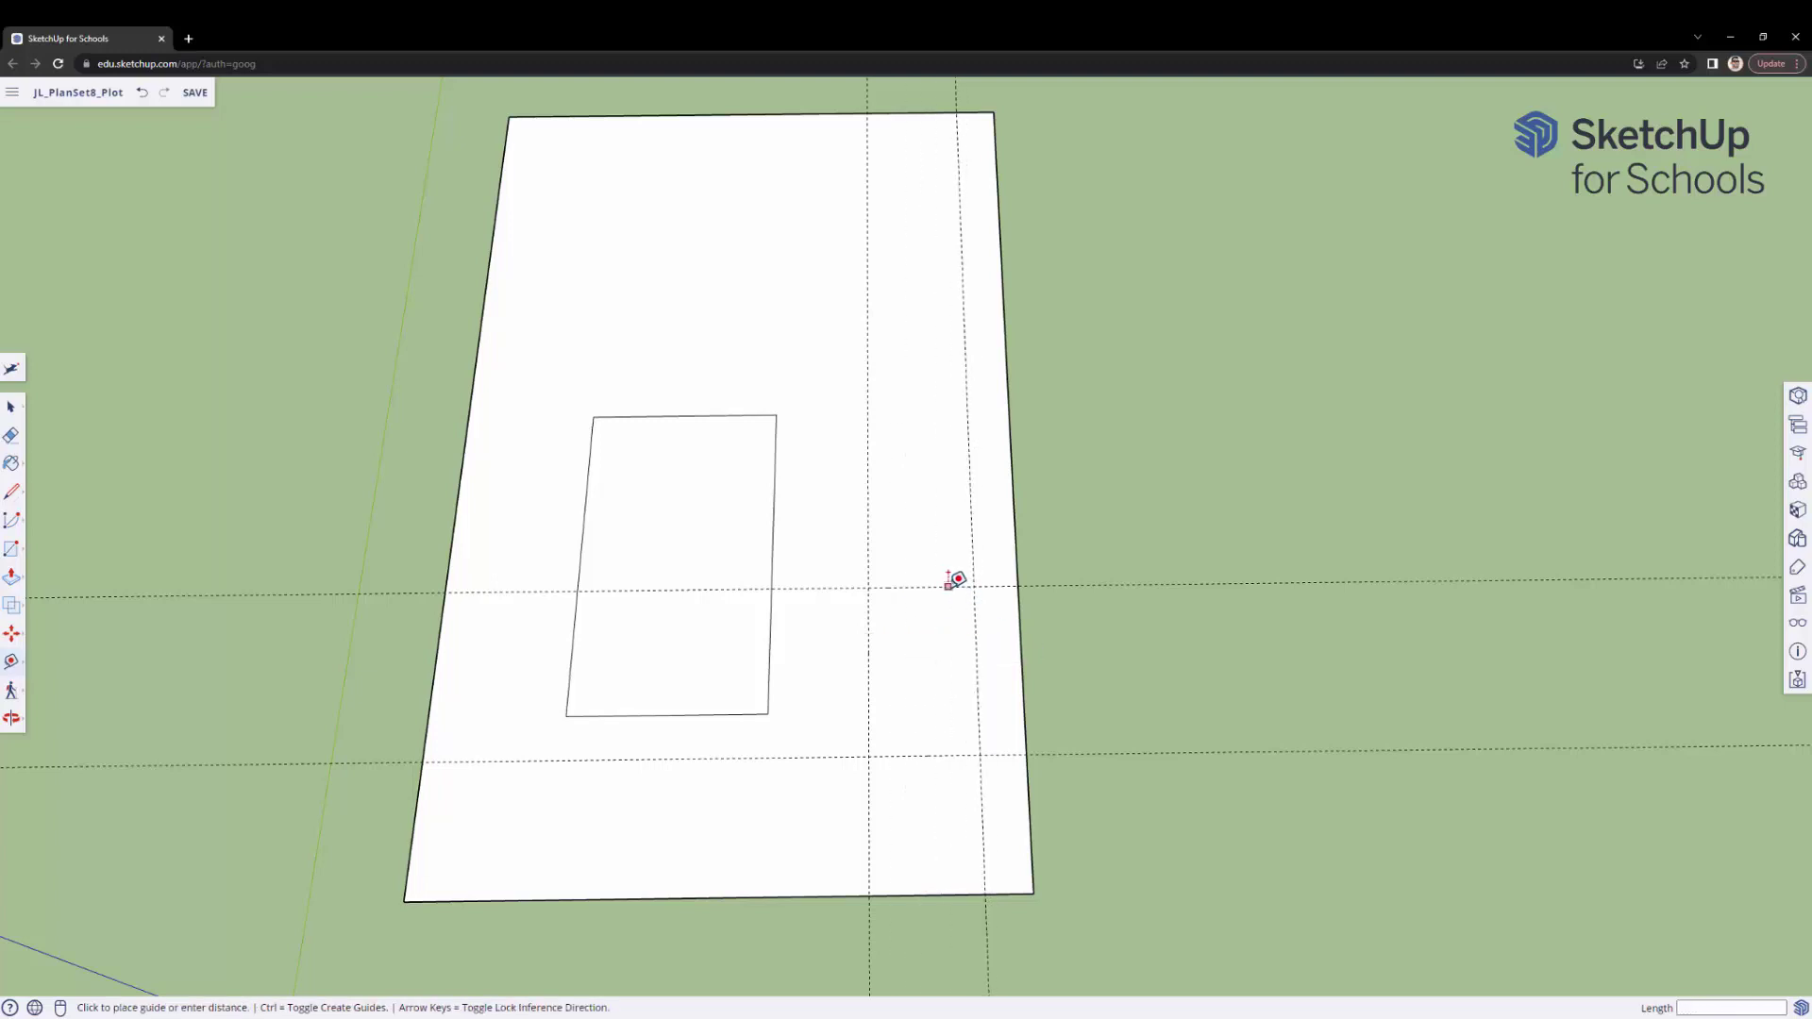
{"action": "left_click", "coordinate": [953, 754]}
{"action": "left_click", "coordinate": [978, 699]}
{"action": "key", "text": "Escape"}
{"action": "left_click", "coordinate": [893, 756]}
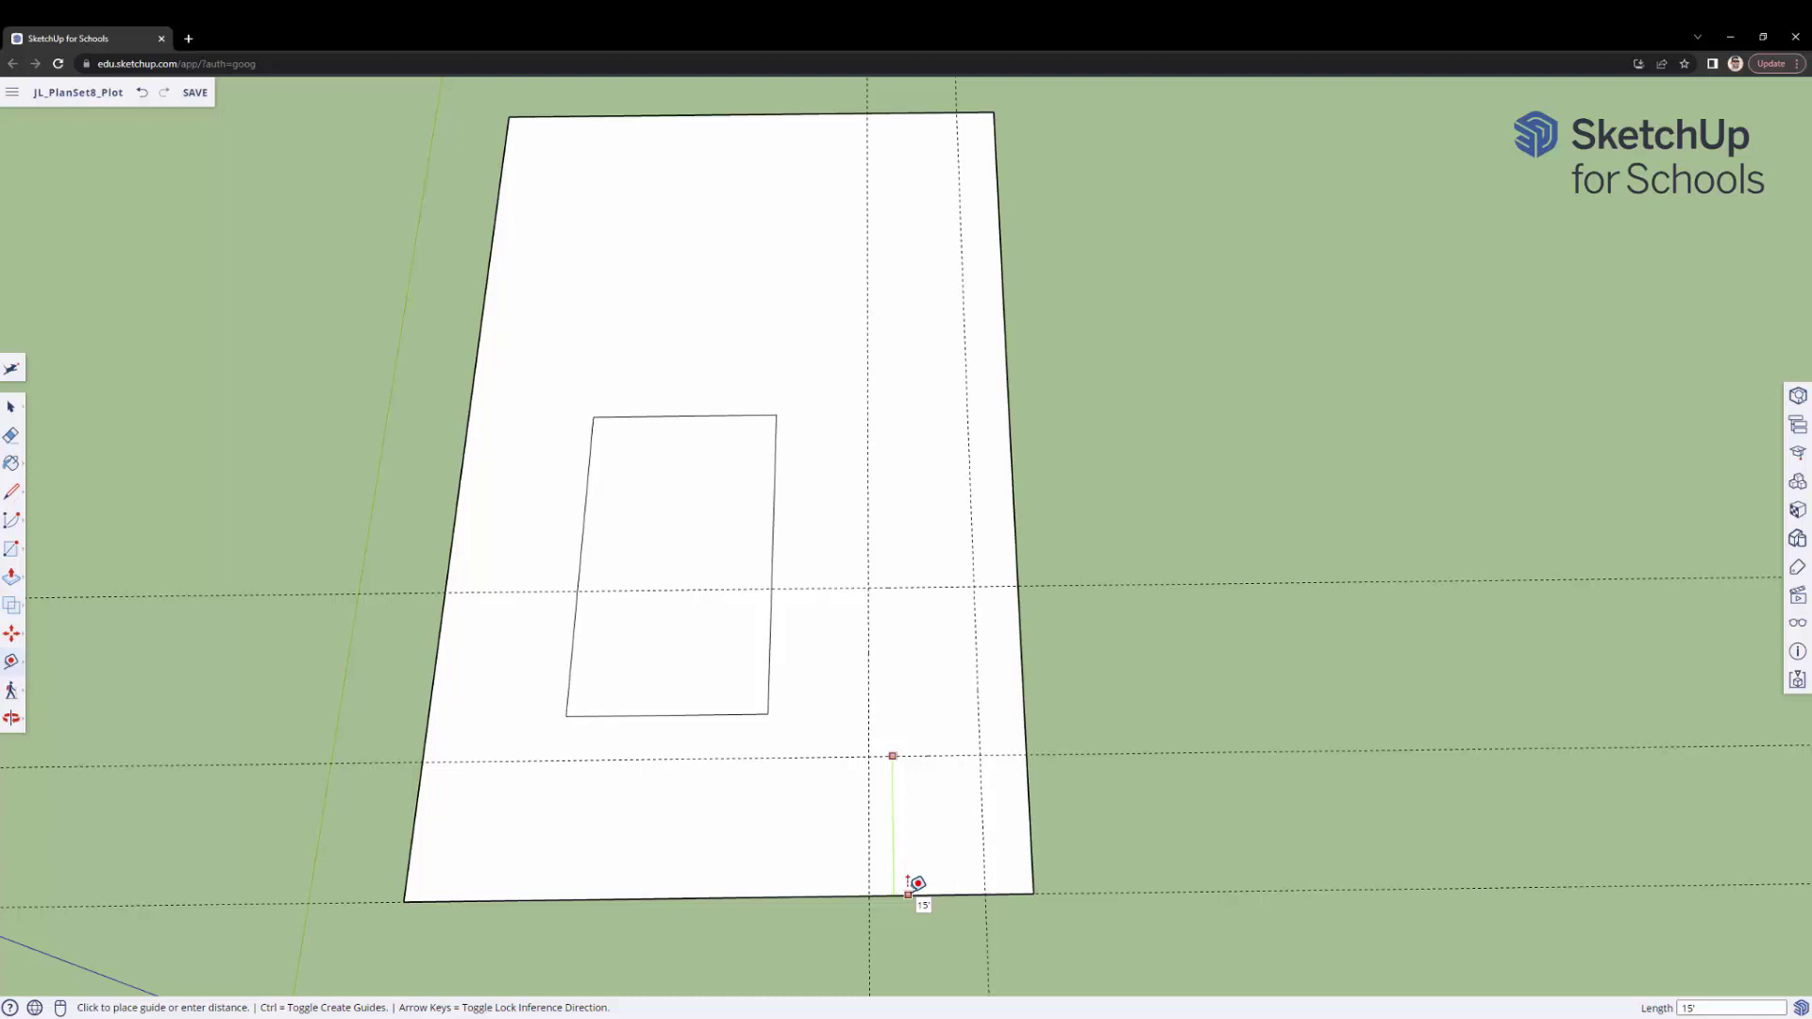
{"action": "key", "text": "Escape"}
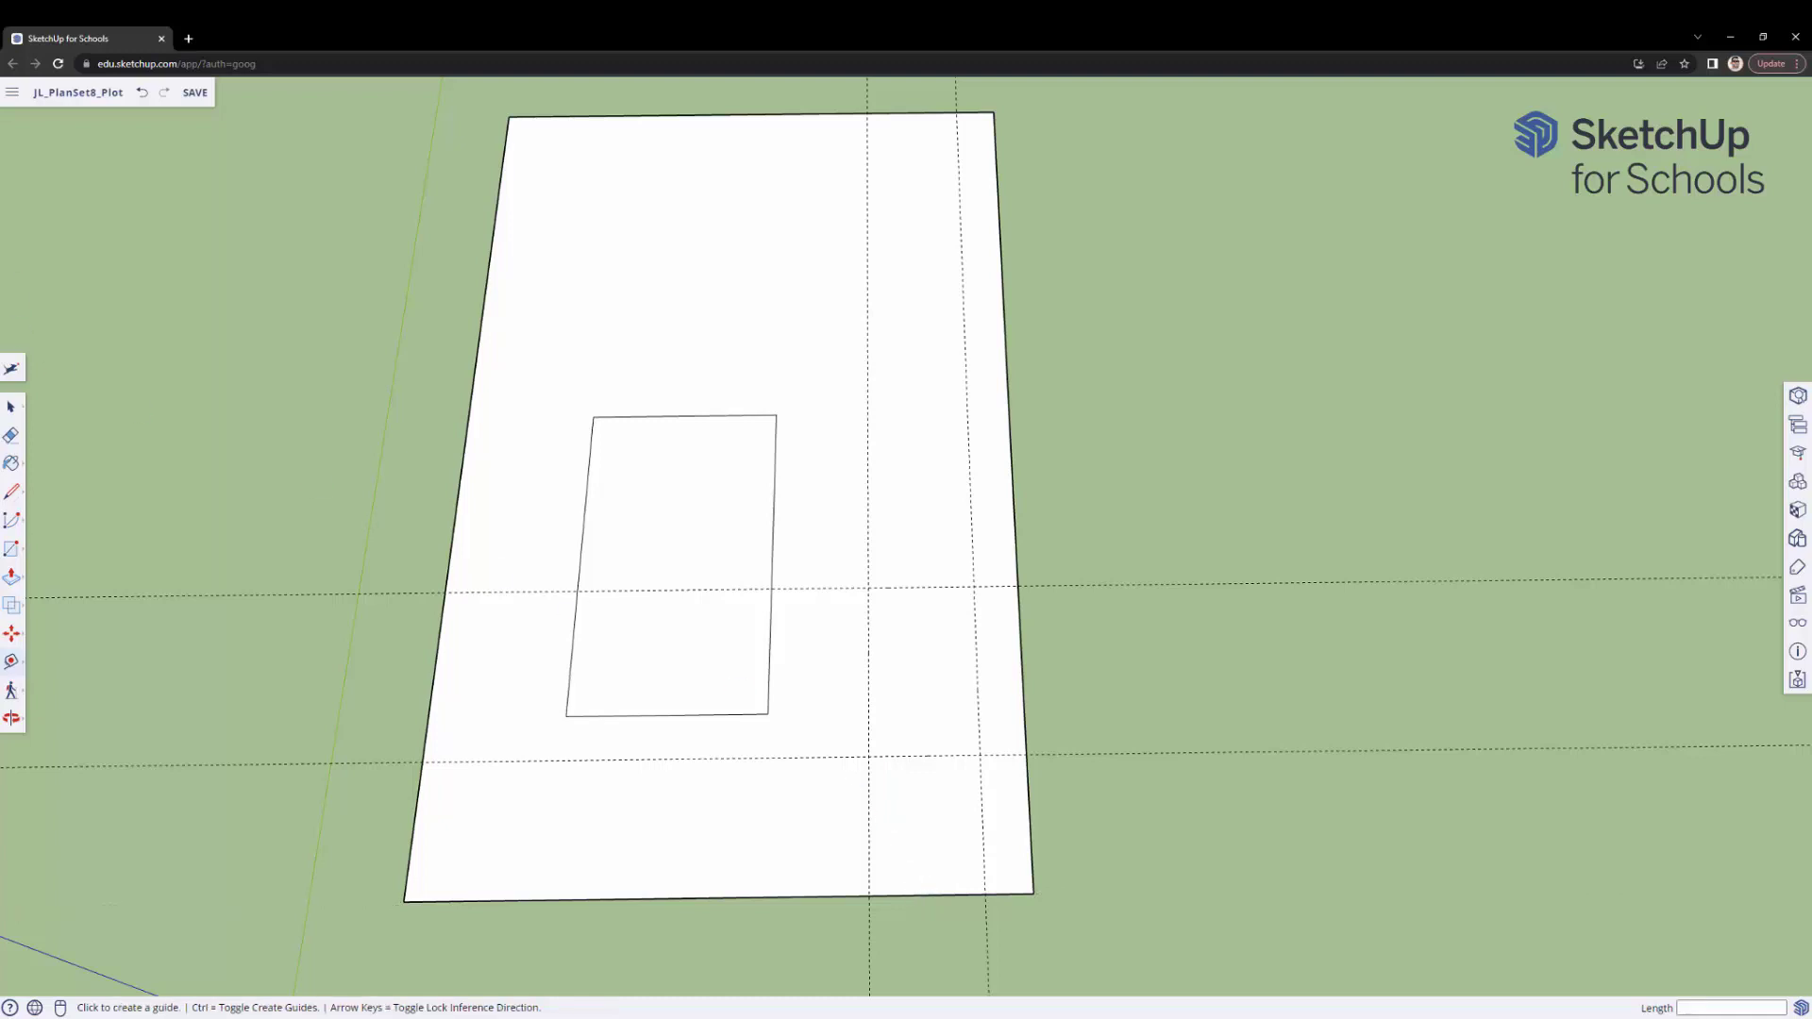
- Draw the second room rectangle between the guide intersections near the slab's right edge
{"action": "left_click", "coordinate": [12, 549]}
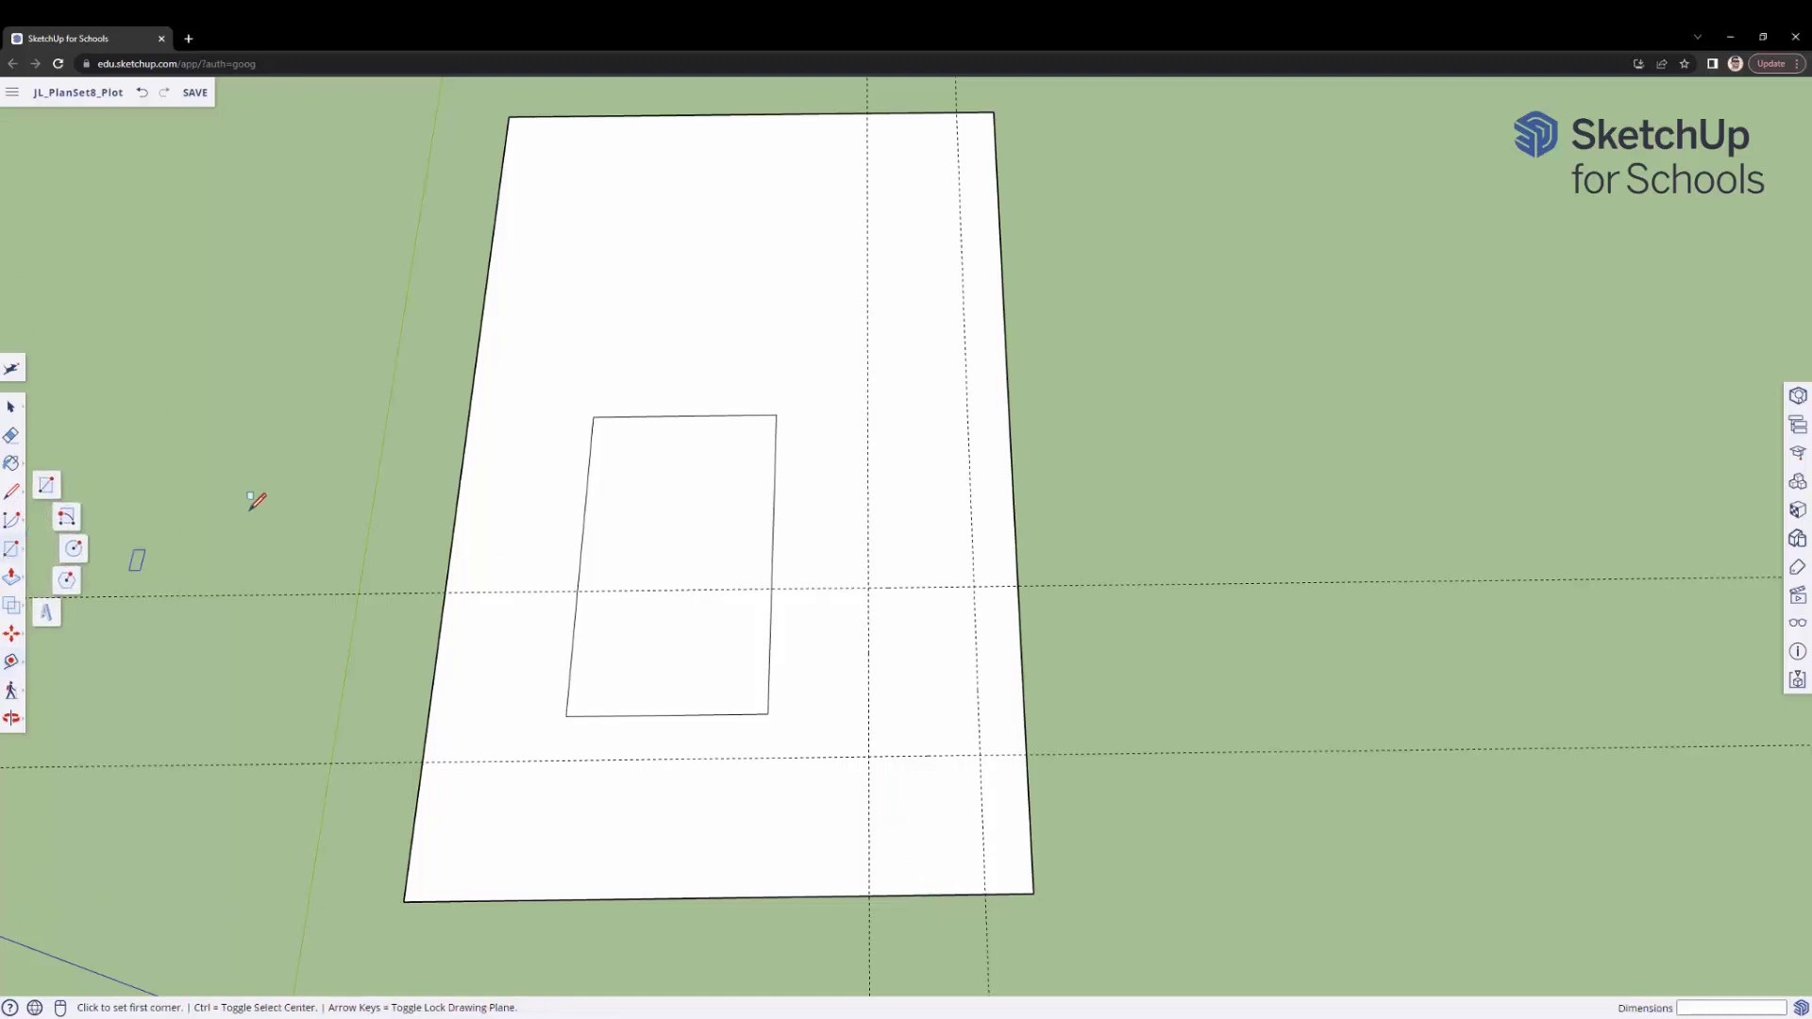
{"action": "left_click", "coordinate": [868, 587]}
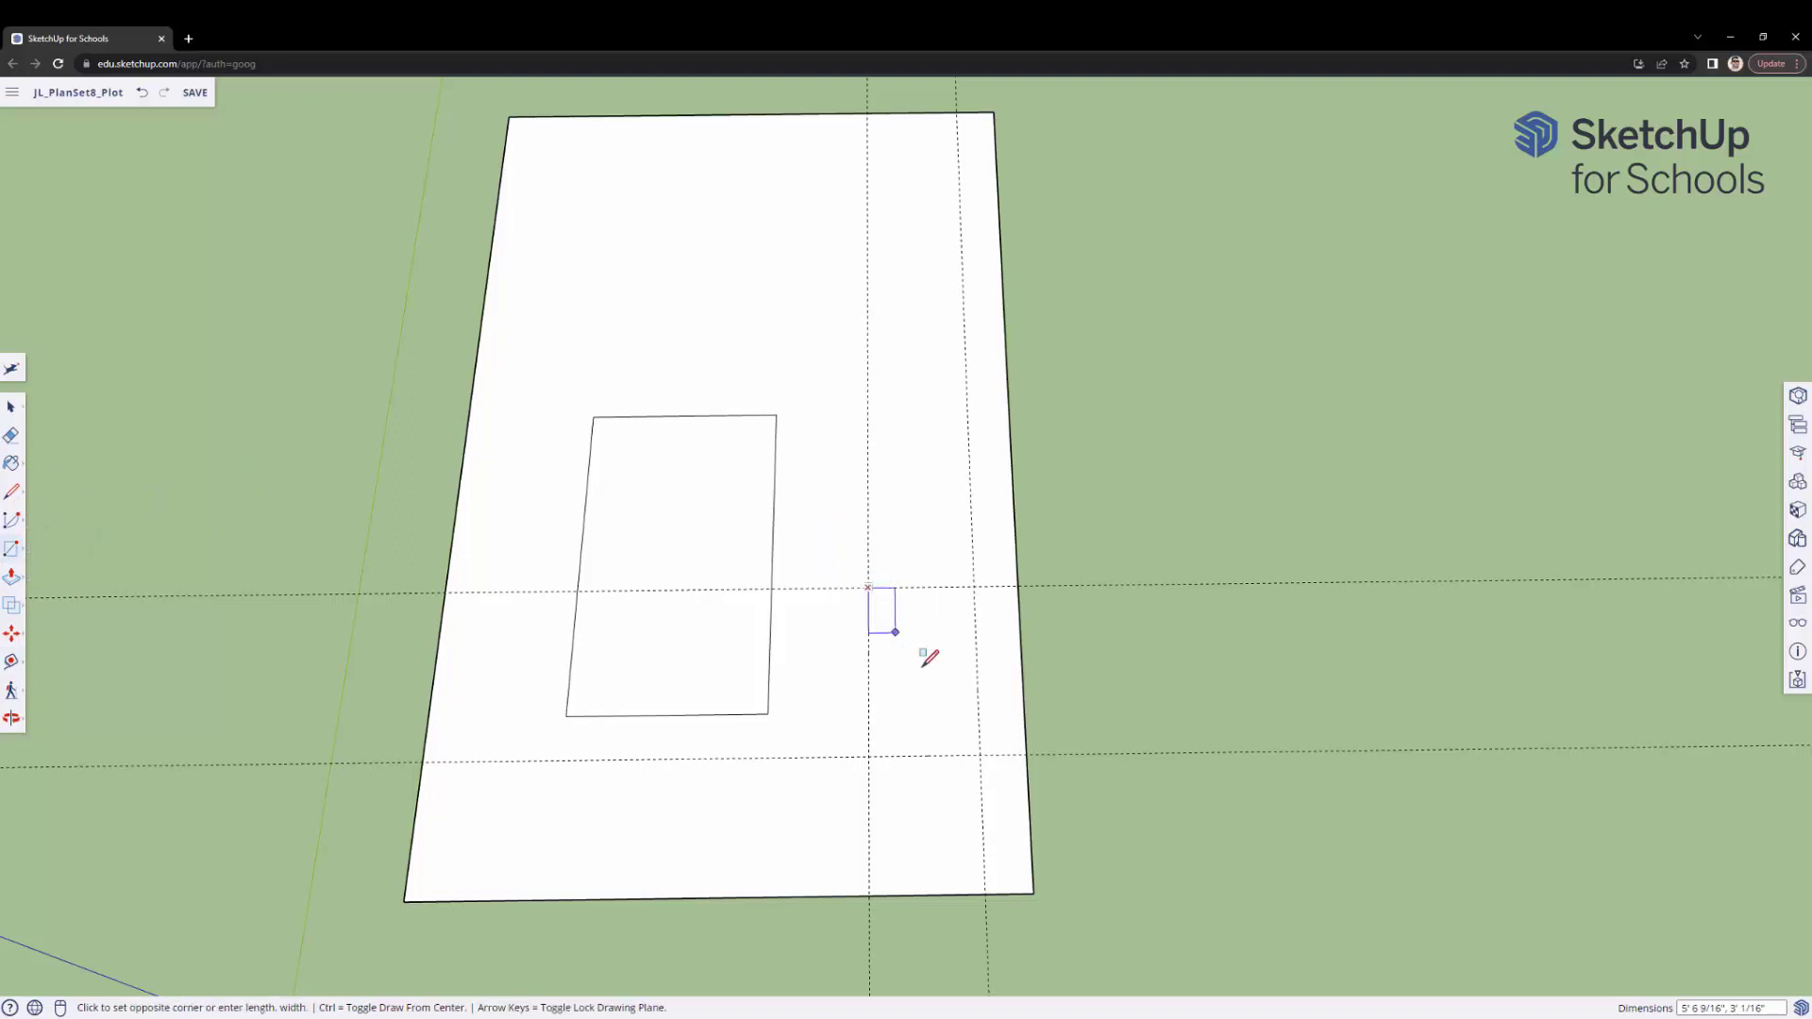
{"action": "left_click", "coordinate": [980, 755]}
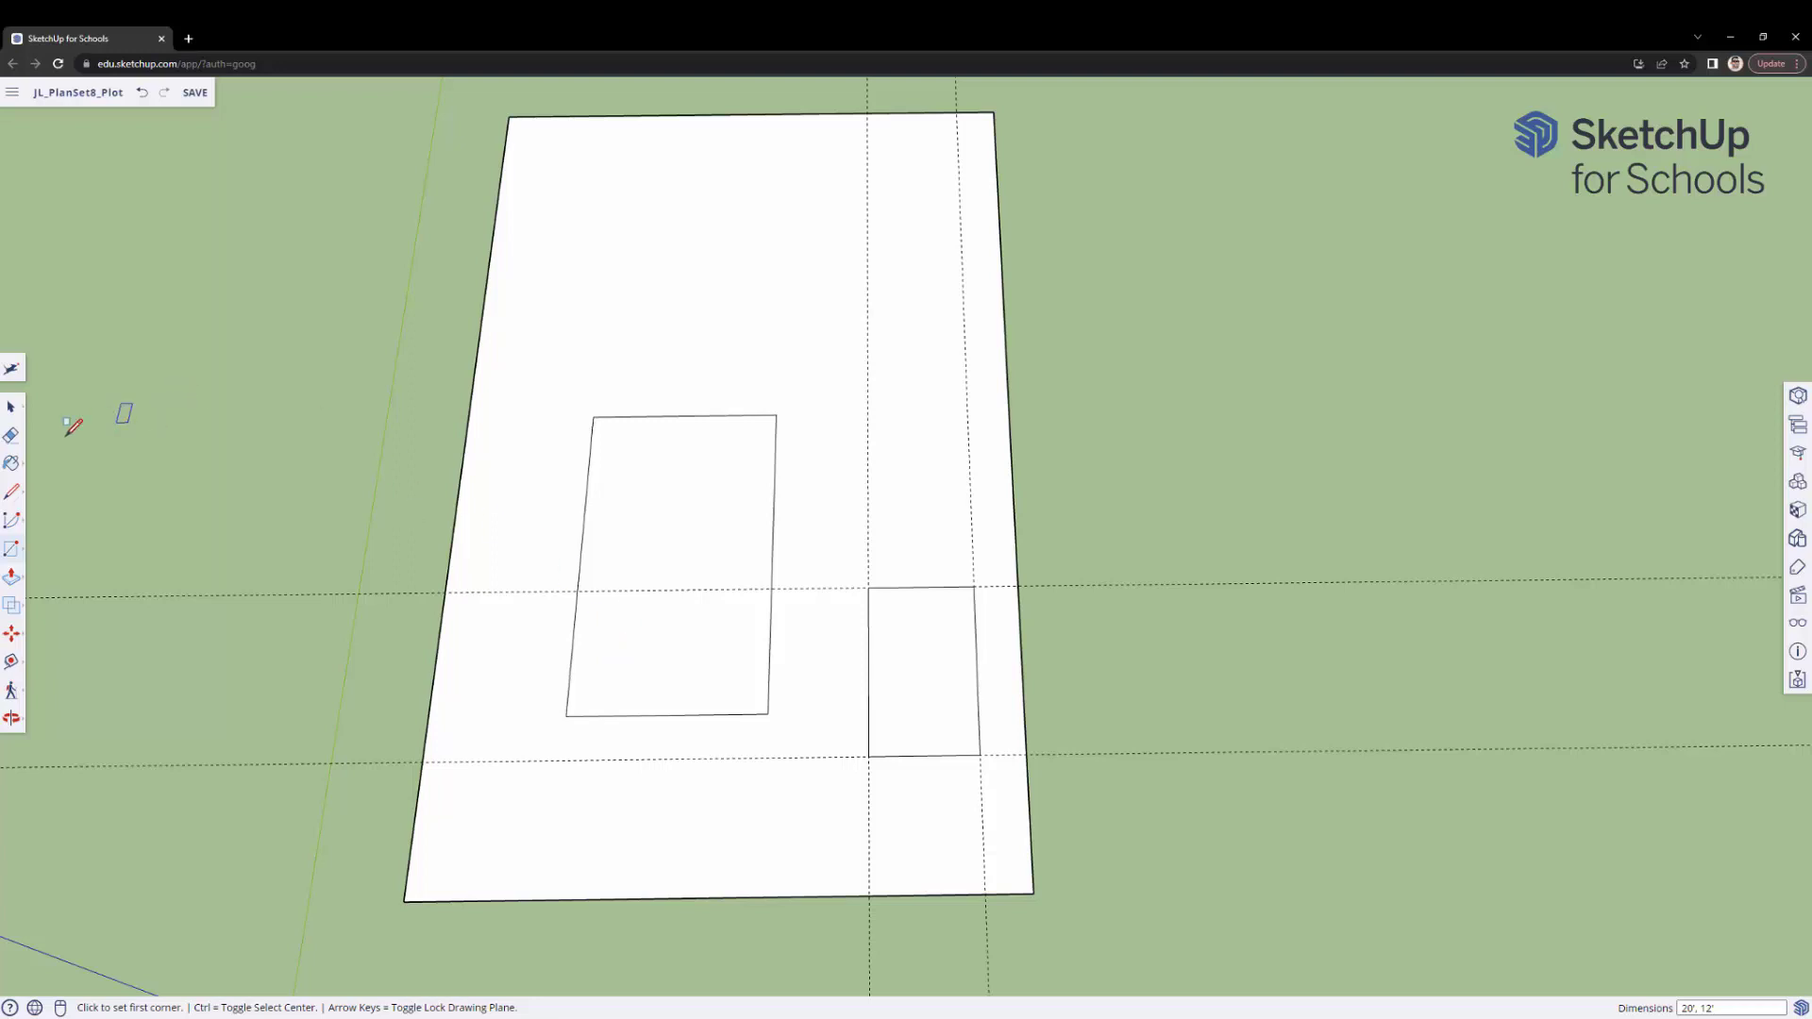
- Erase the four remaining guides and orbit to face the slab squarely
{"action": "left_click", "coordinate": [11, 440]}
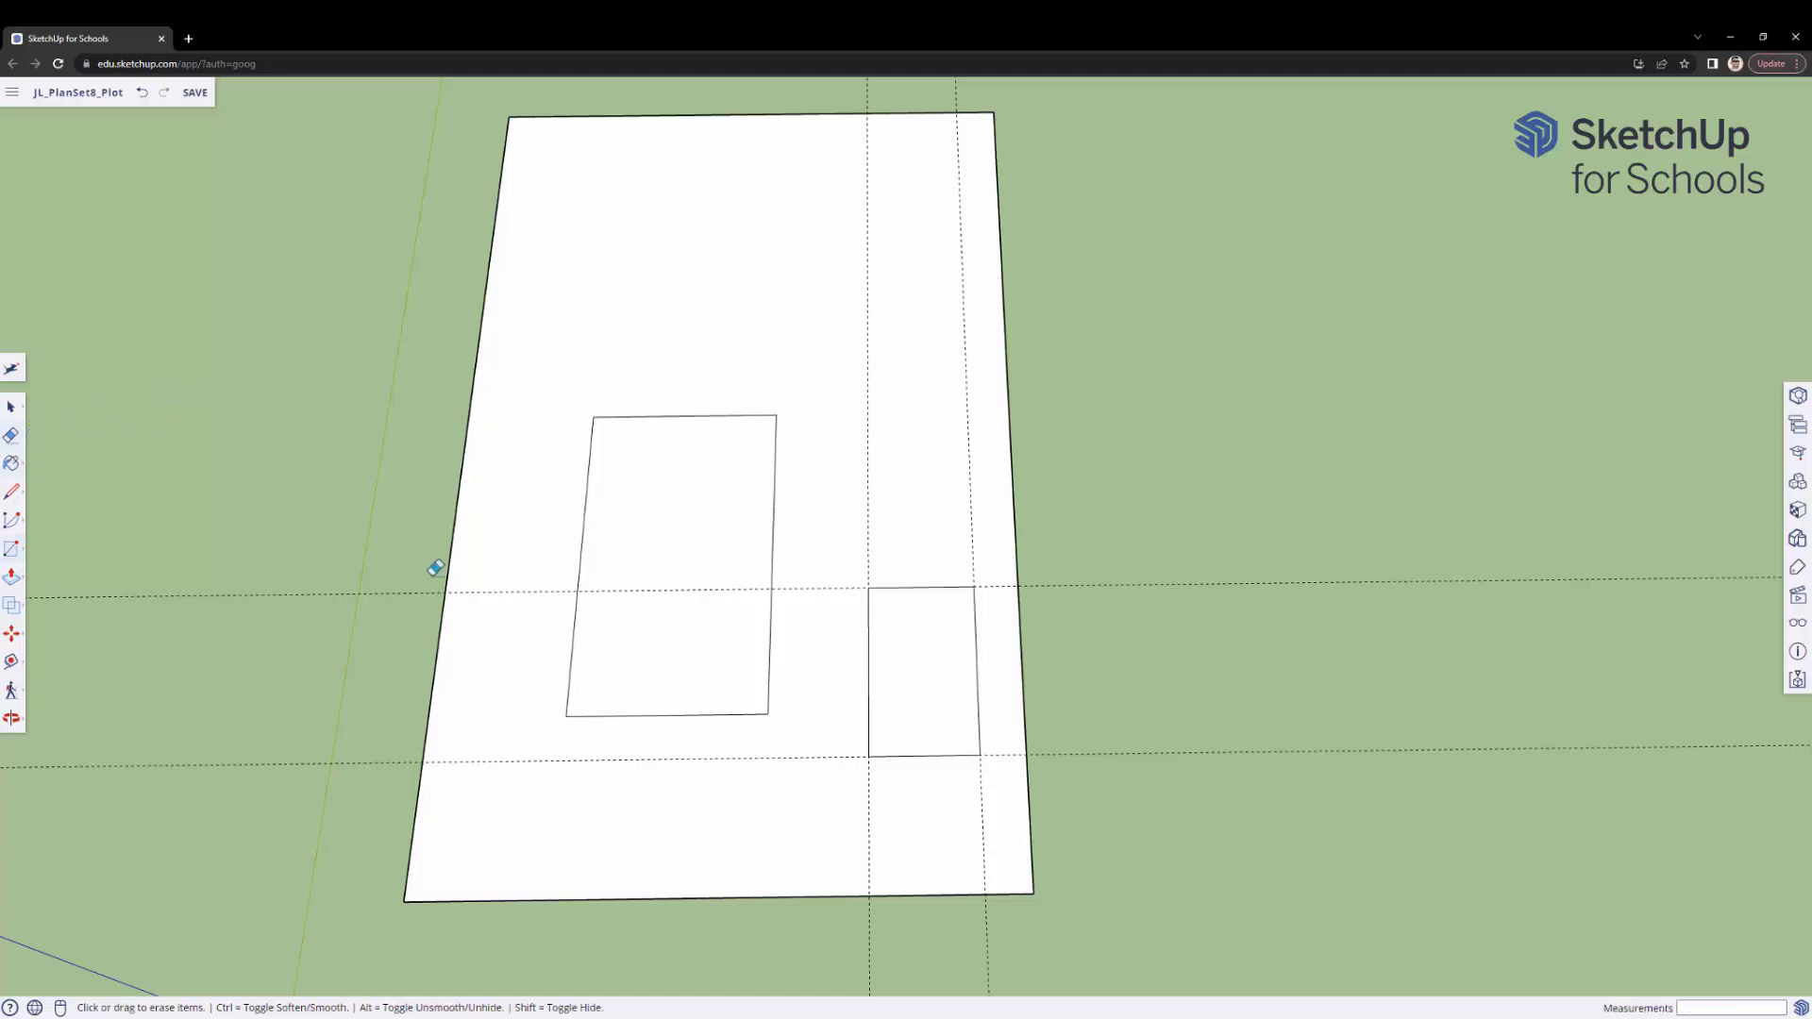
{"action": "left_click", "coordinate": [537, 589]}
{"action": "left_click", "coordinate": [555, 755]}
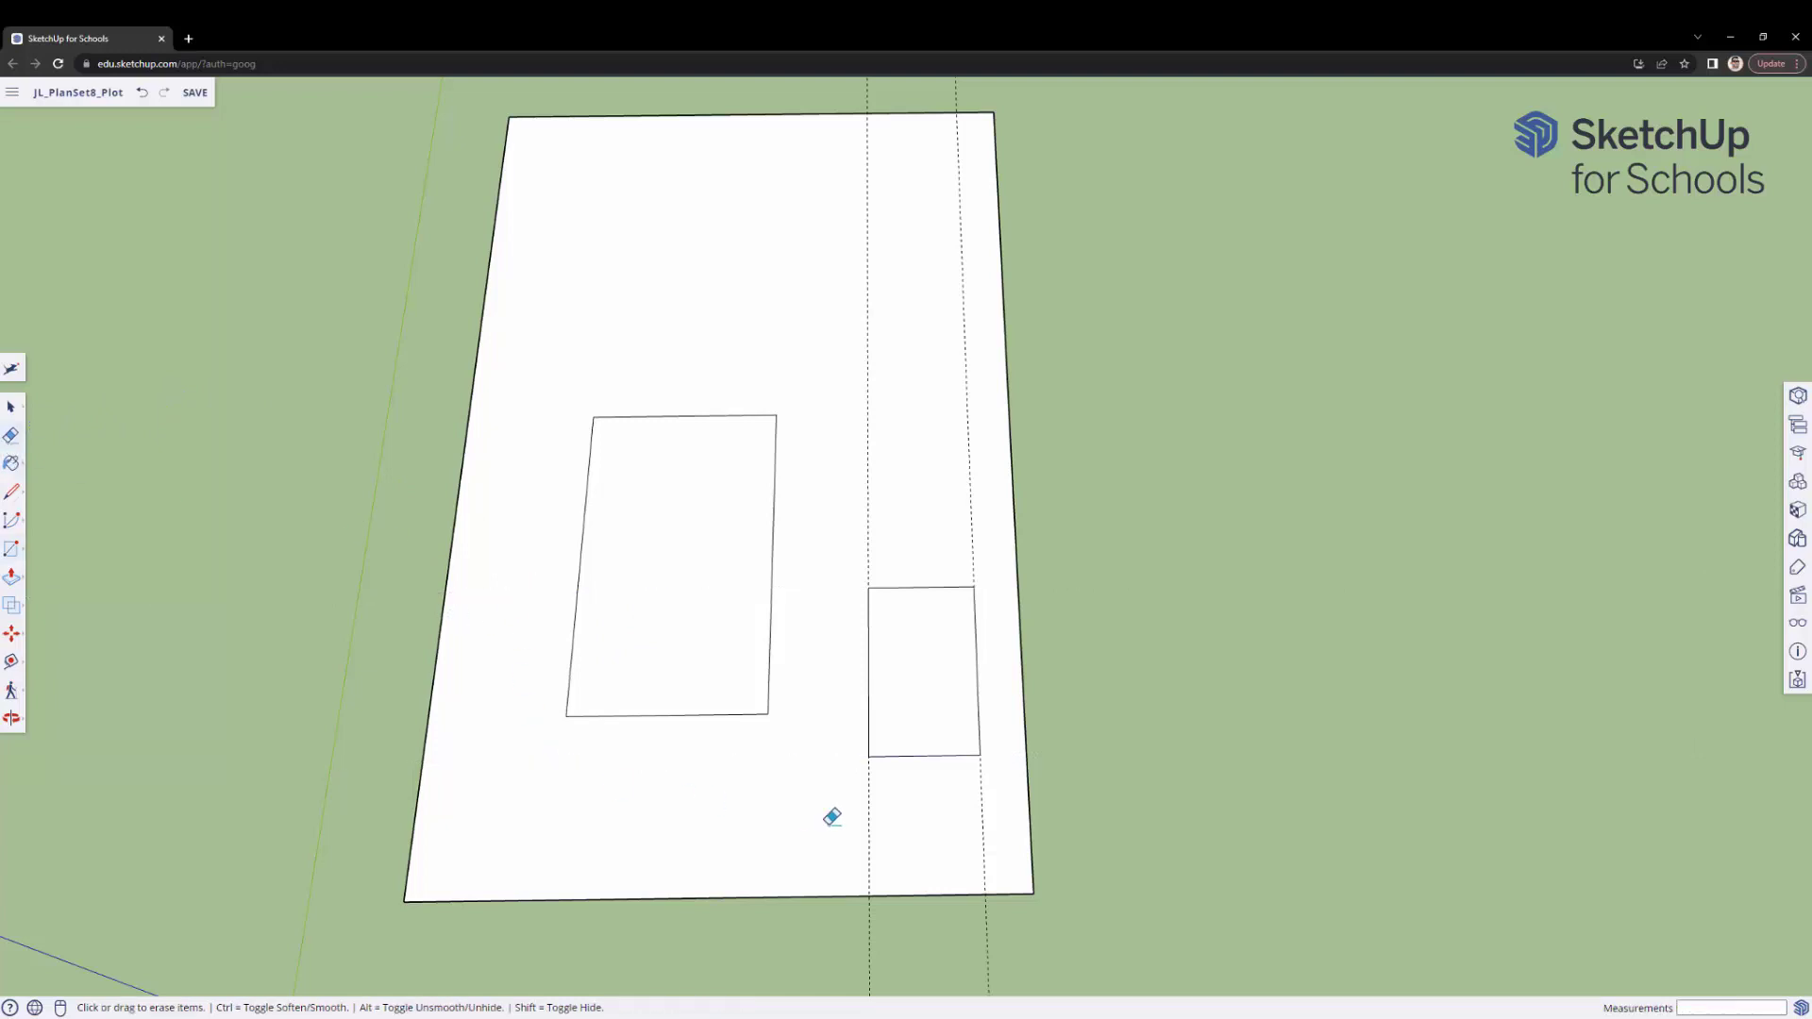
{"action": "left_click", "coordinate": [868, 813]}
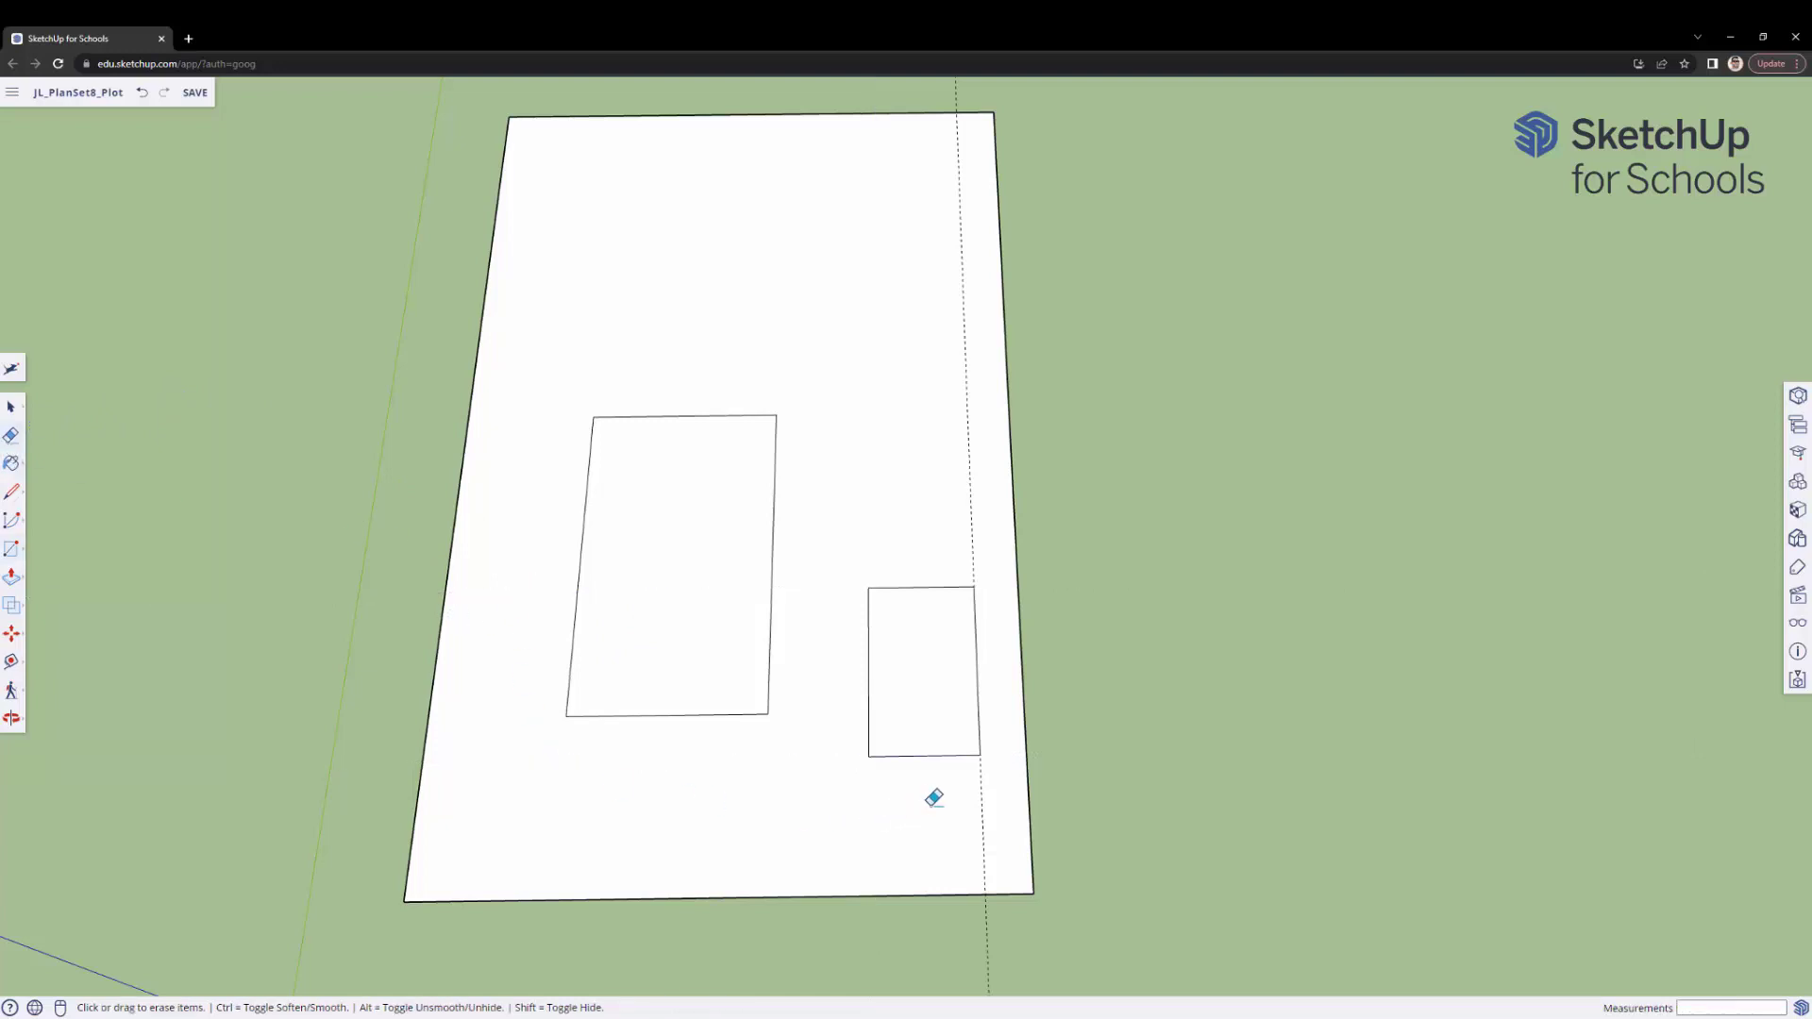
{"action": "left_click", "coordinate": [983, 804]}
{"action": "left_click", "coordinate": [11, 661]}
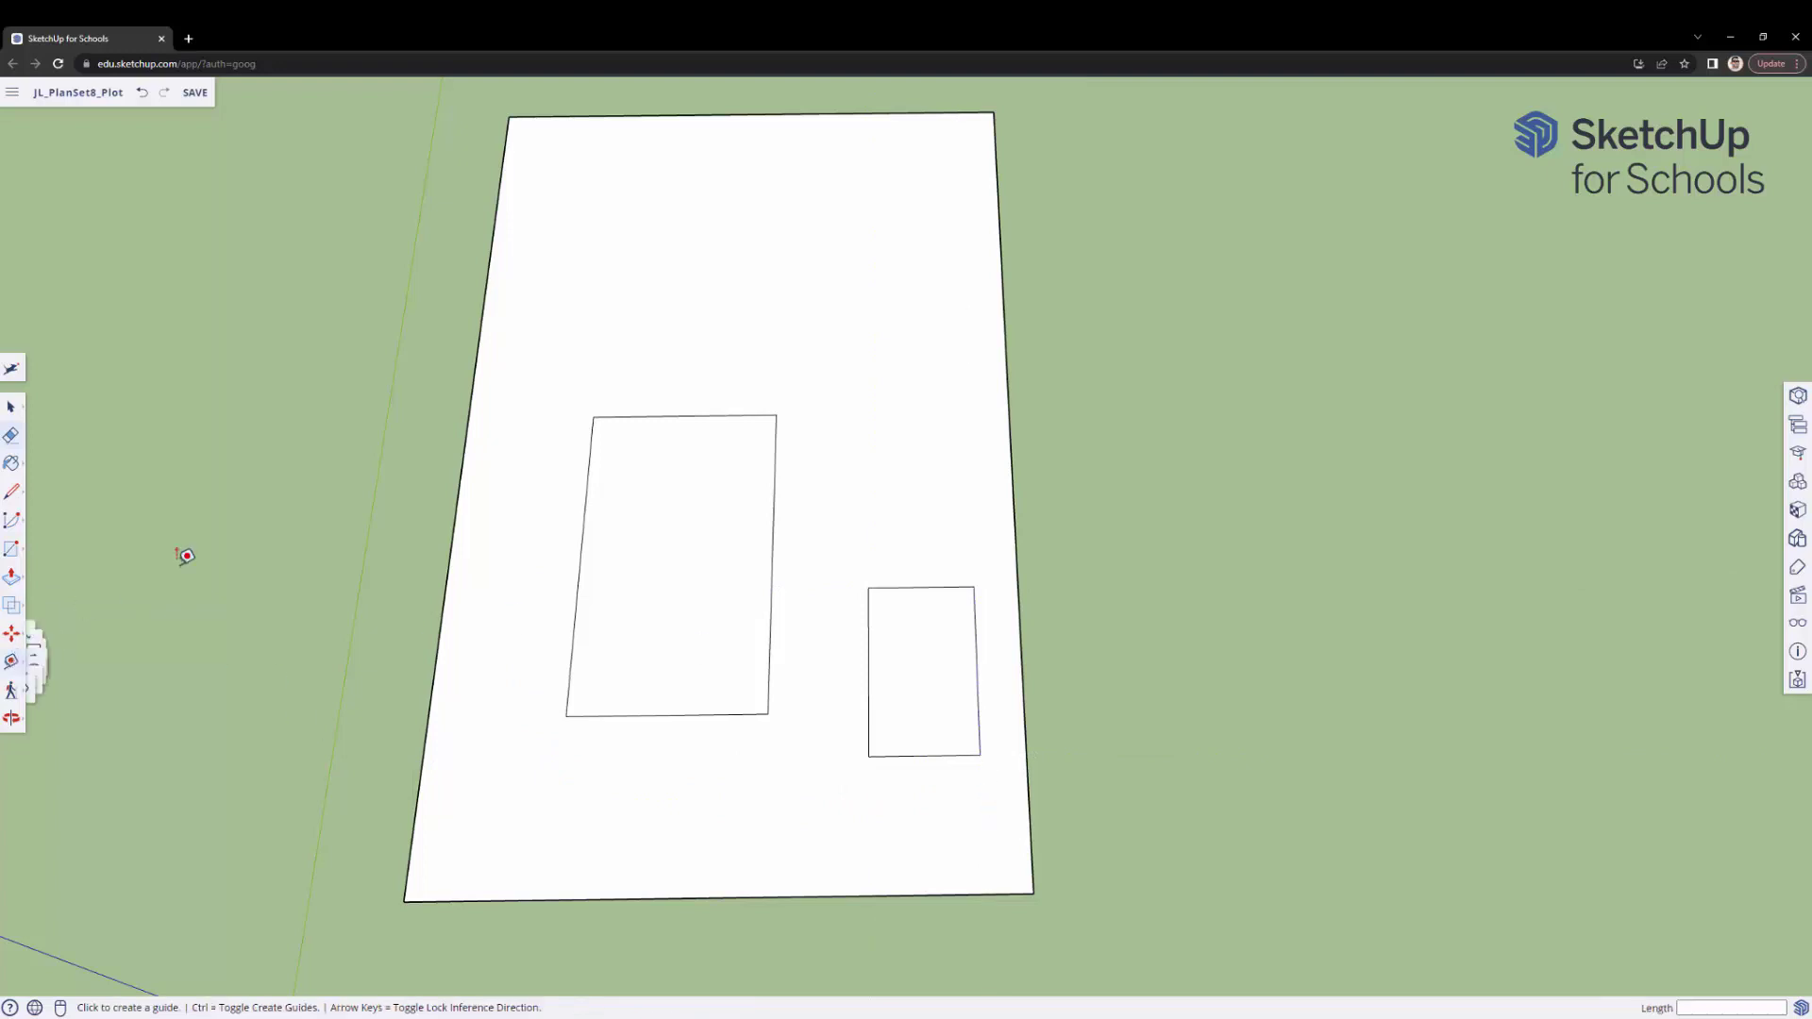
{"action": "left_click_drag", "start_coordinate": [849, 250], "coordinate": [647, 494]}
- Place a guide 3'6" below the plot's top edge
{"action": "key", "text": "t"}
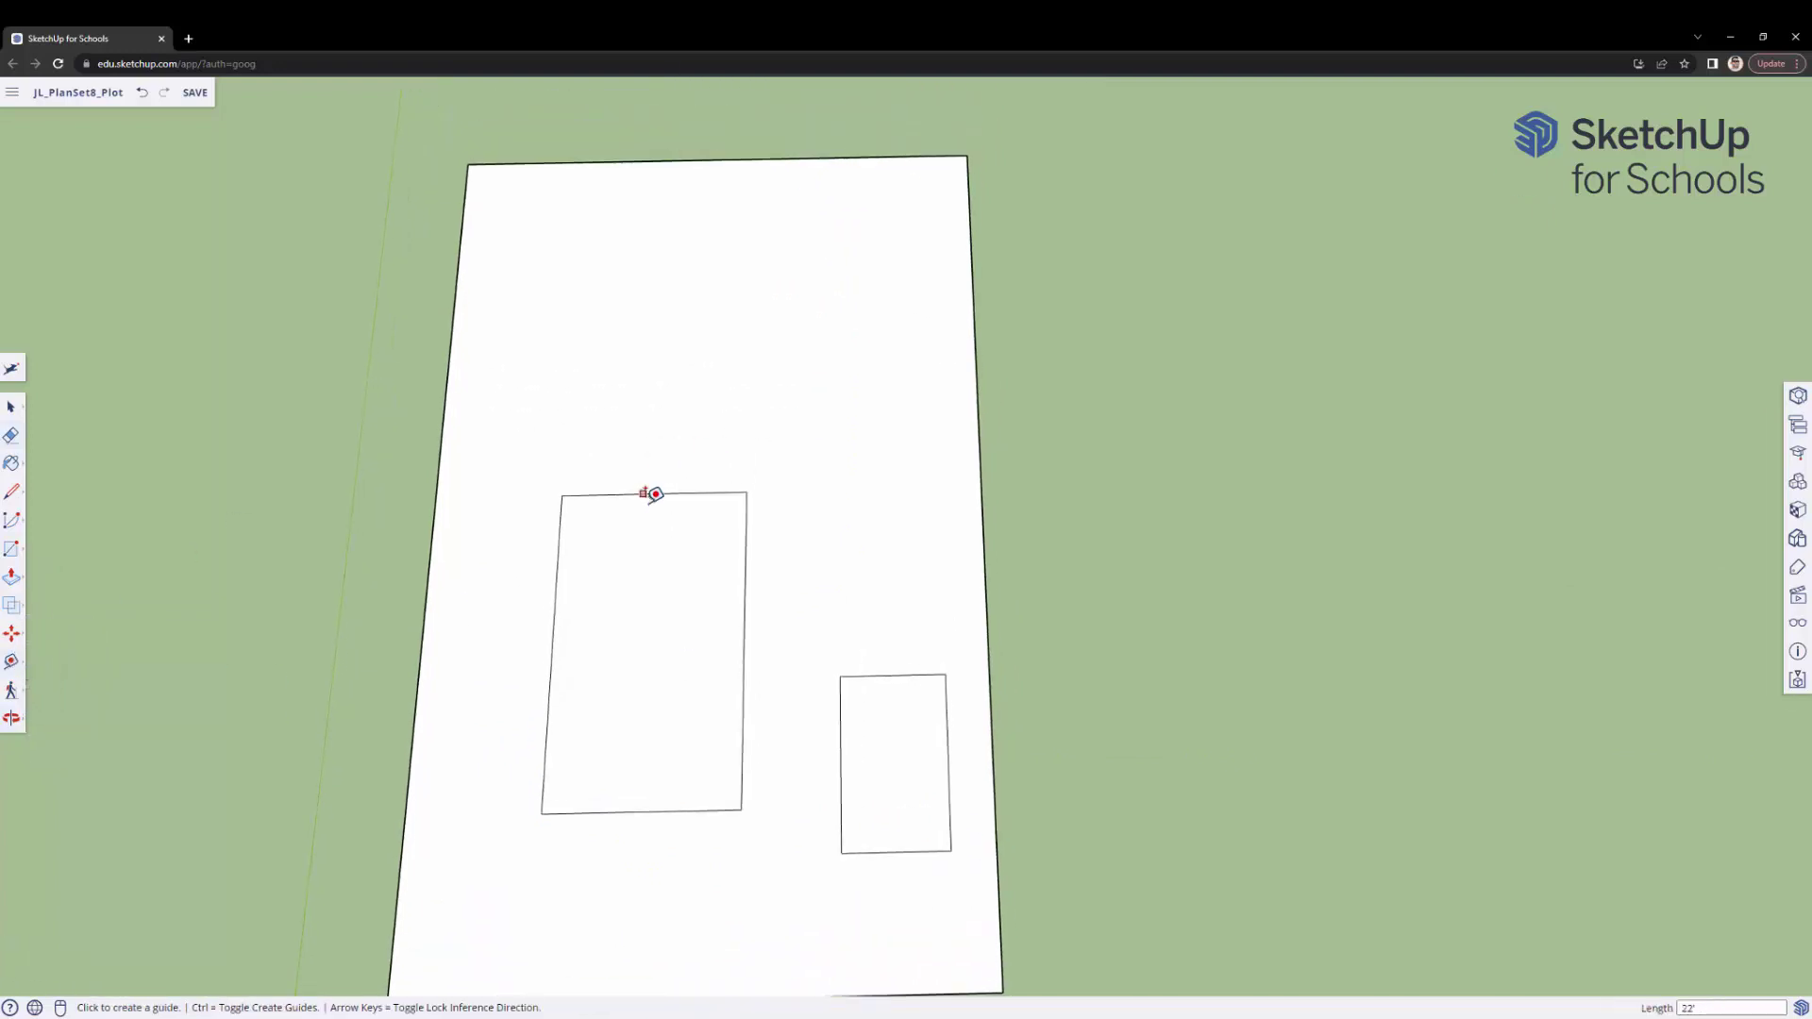
{"action": "left_click", "coordinate": [642, 493]}
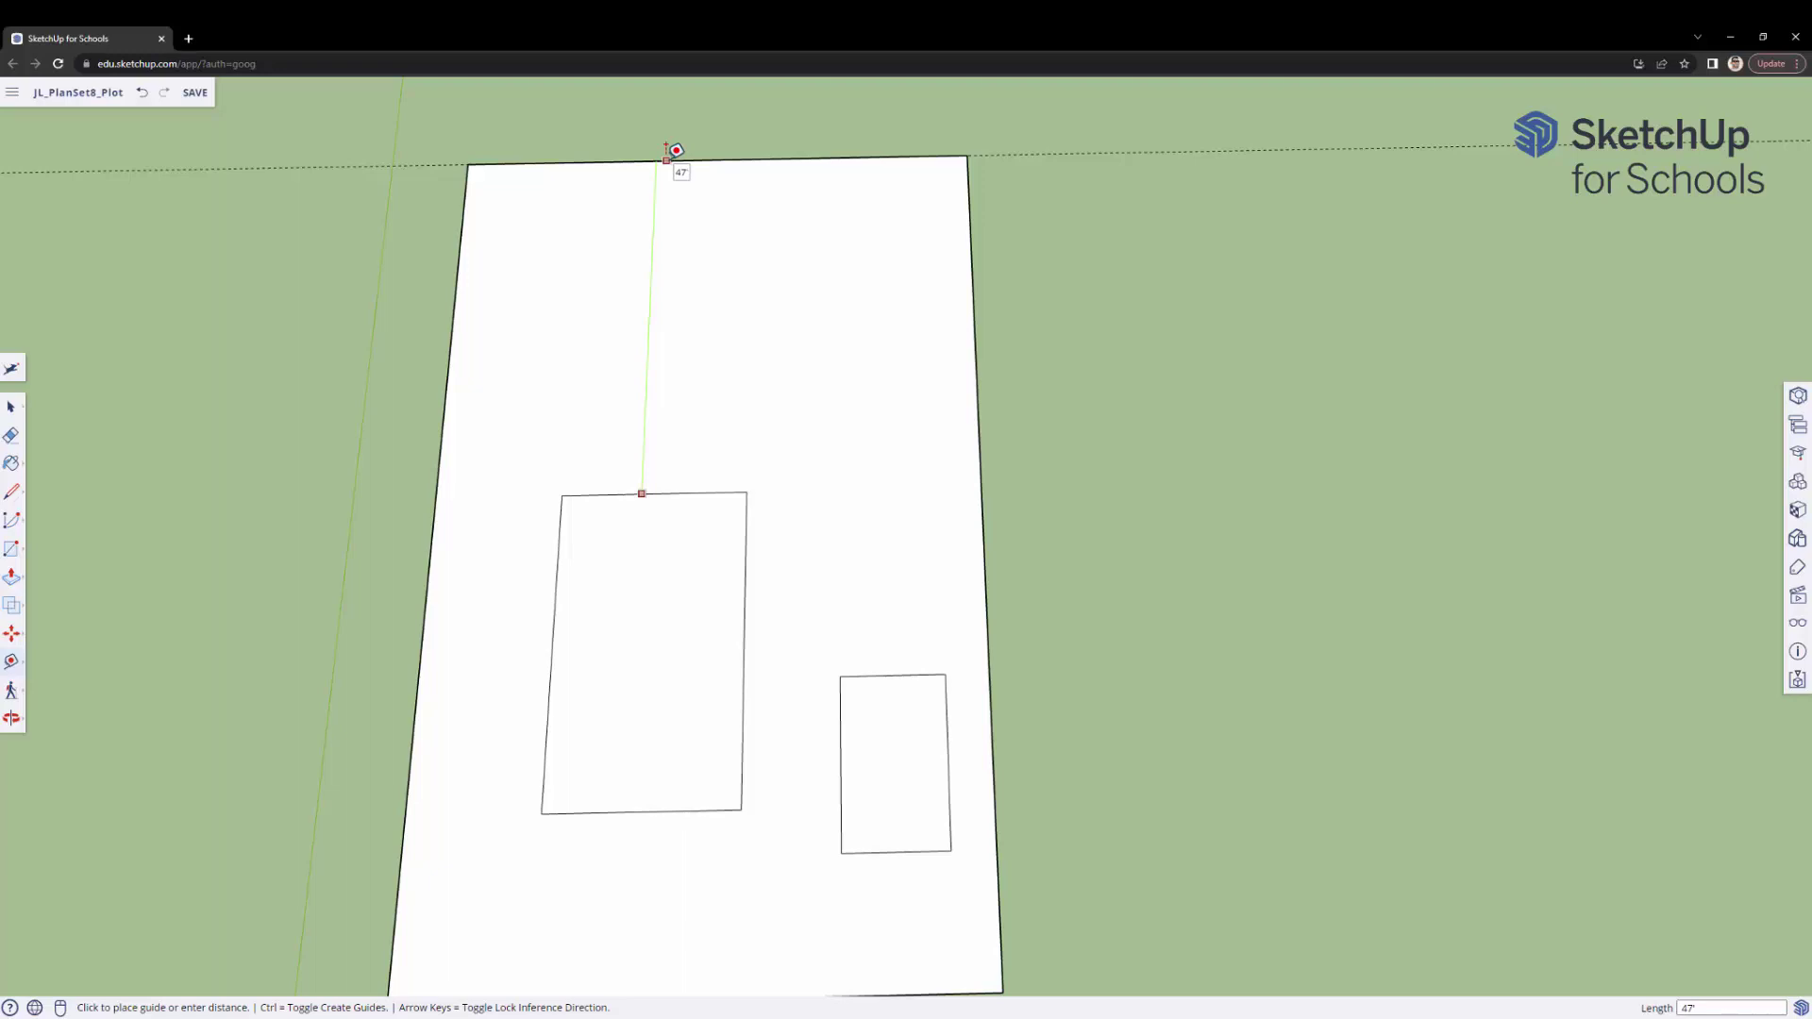
{"action": "key", "text": "Escape"}
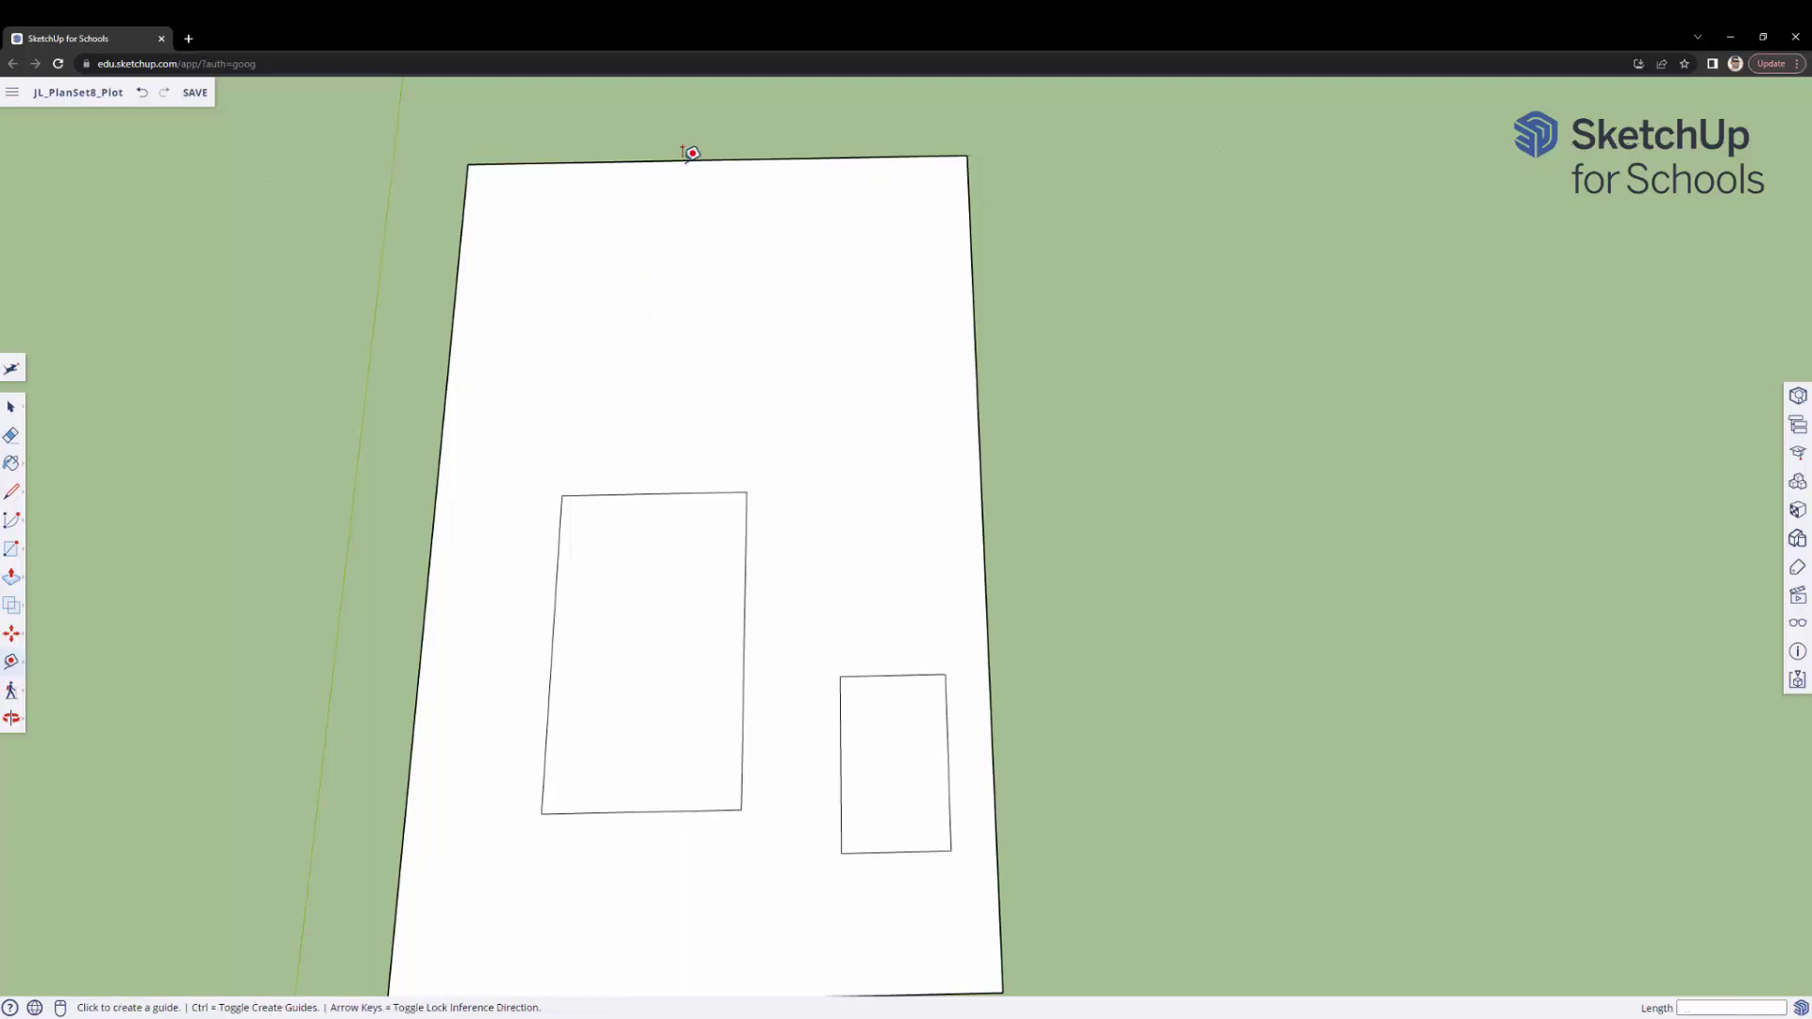
{"action": "left_click", "coordinate": [683, 150]}
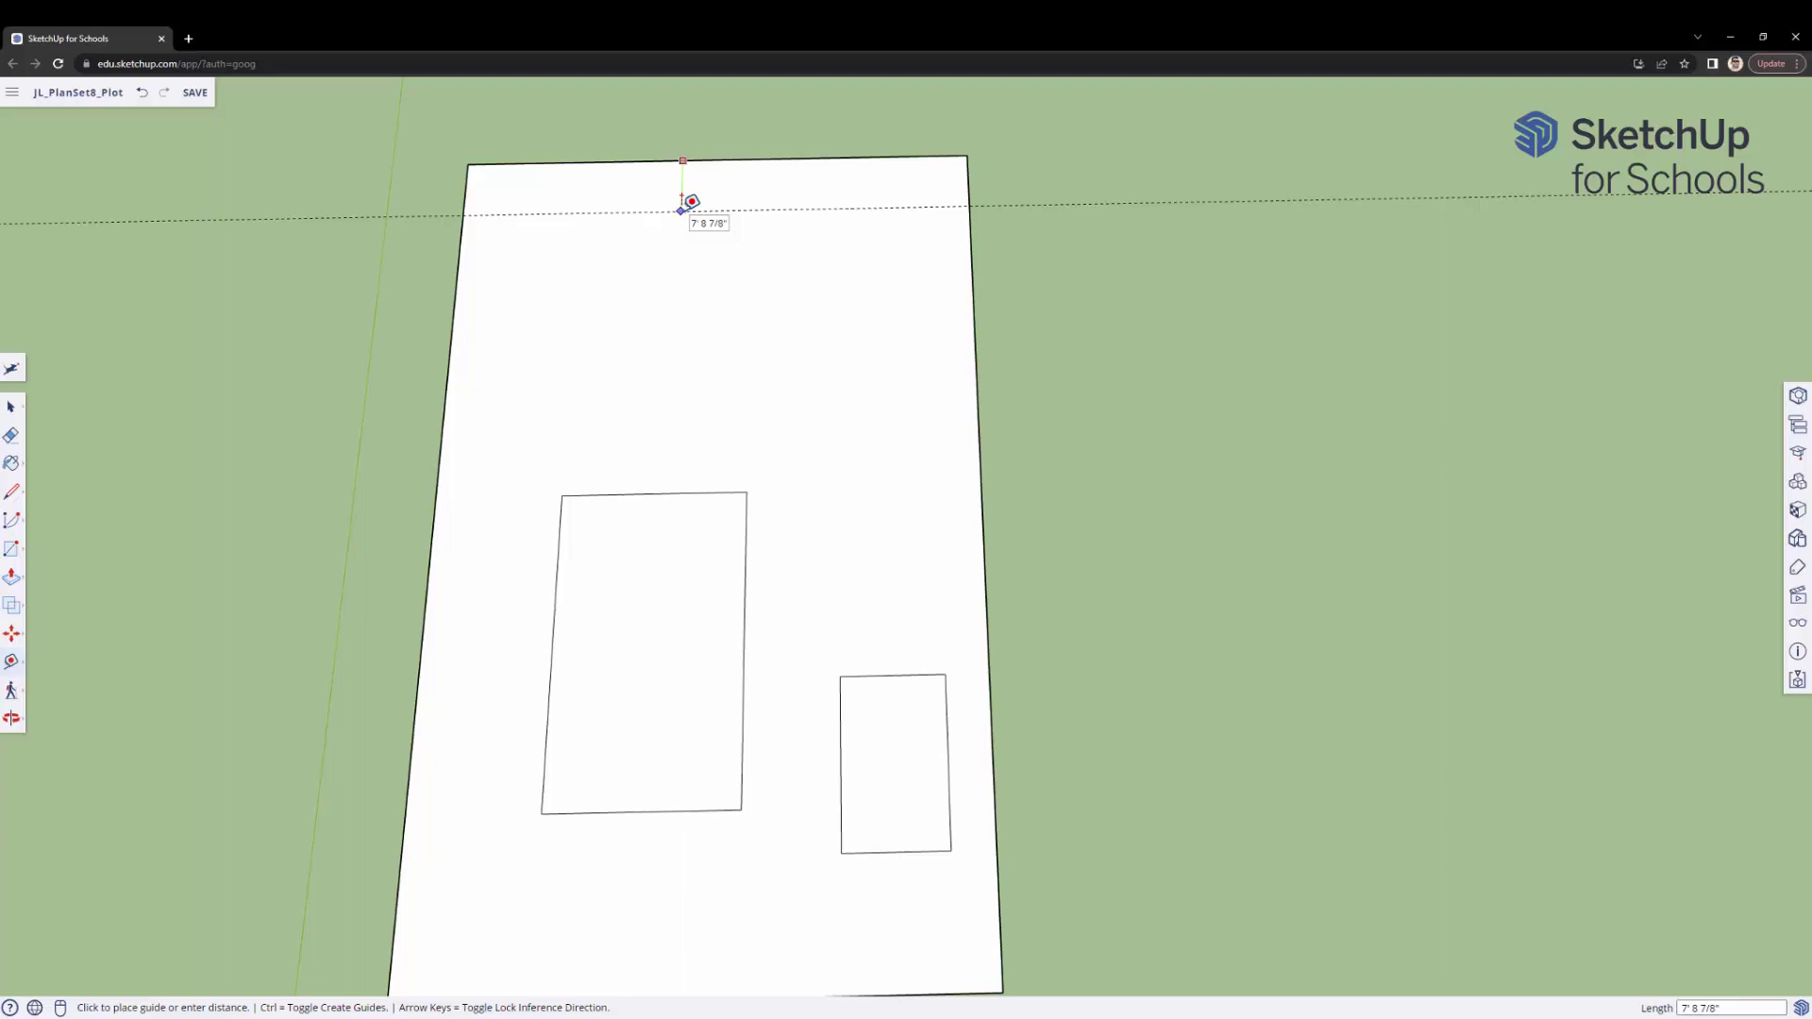
{"action": "type", "text": "3'6"}
{"action": "key", "text": "Return"}
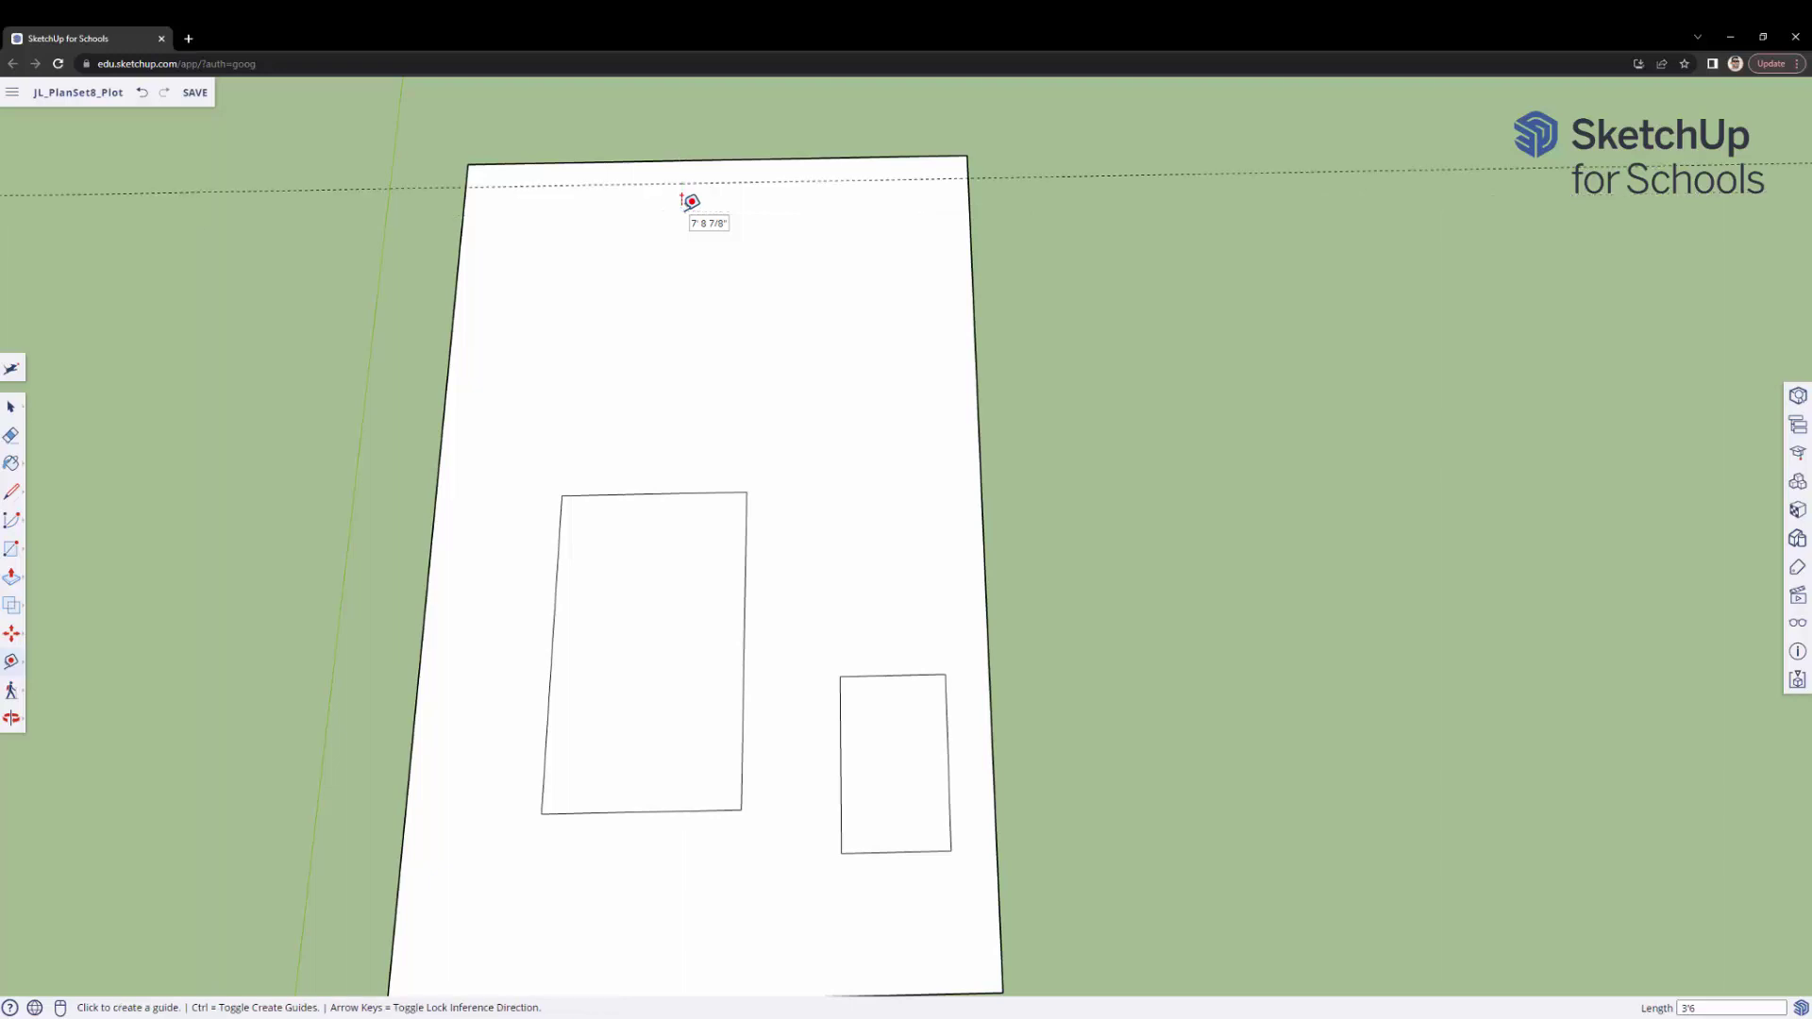
- Draw a fence line along that guide from the left edge to the right edge, then erase the guide
{"action": "left_click", "coordinate": [12, 492]}
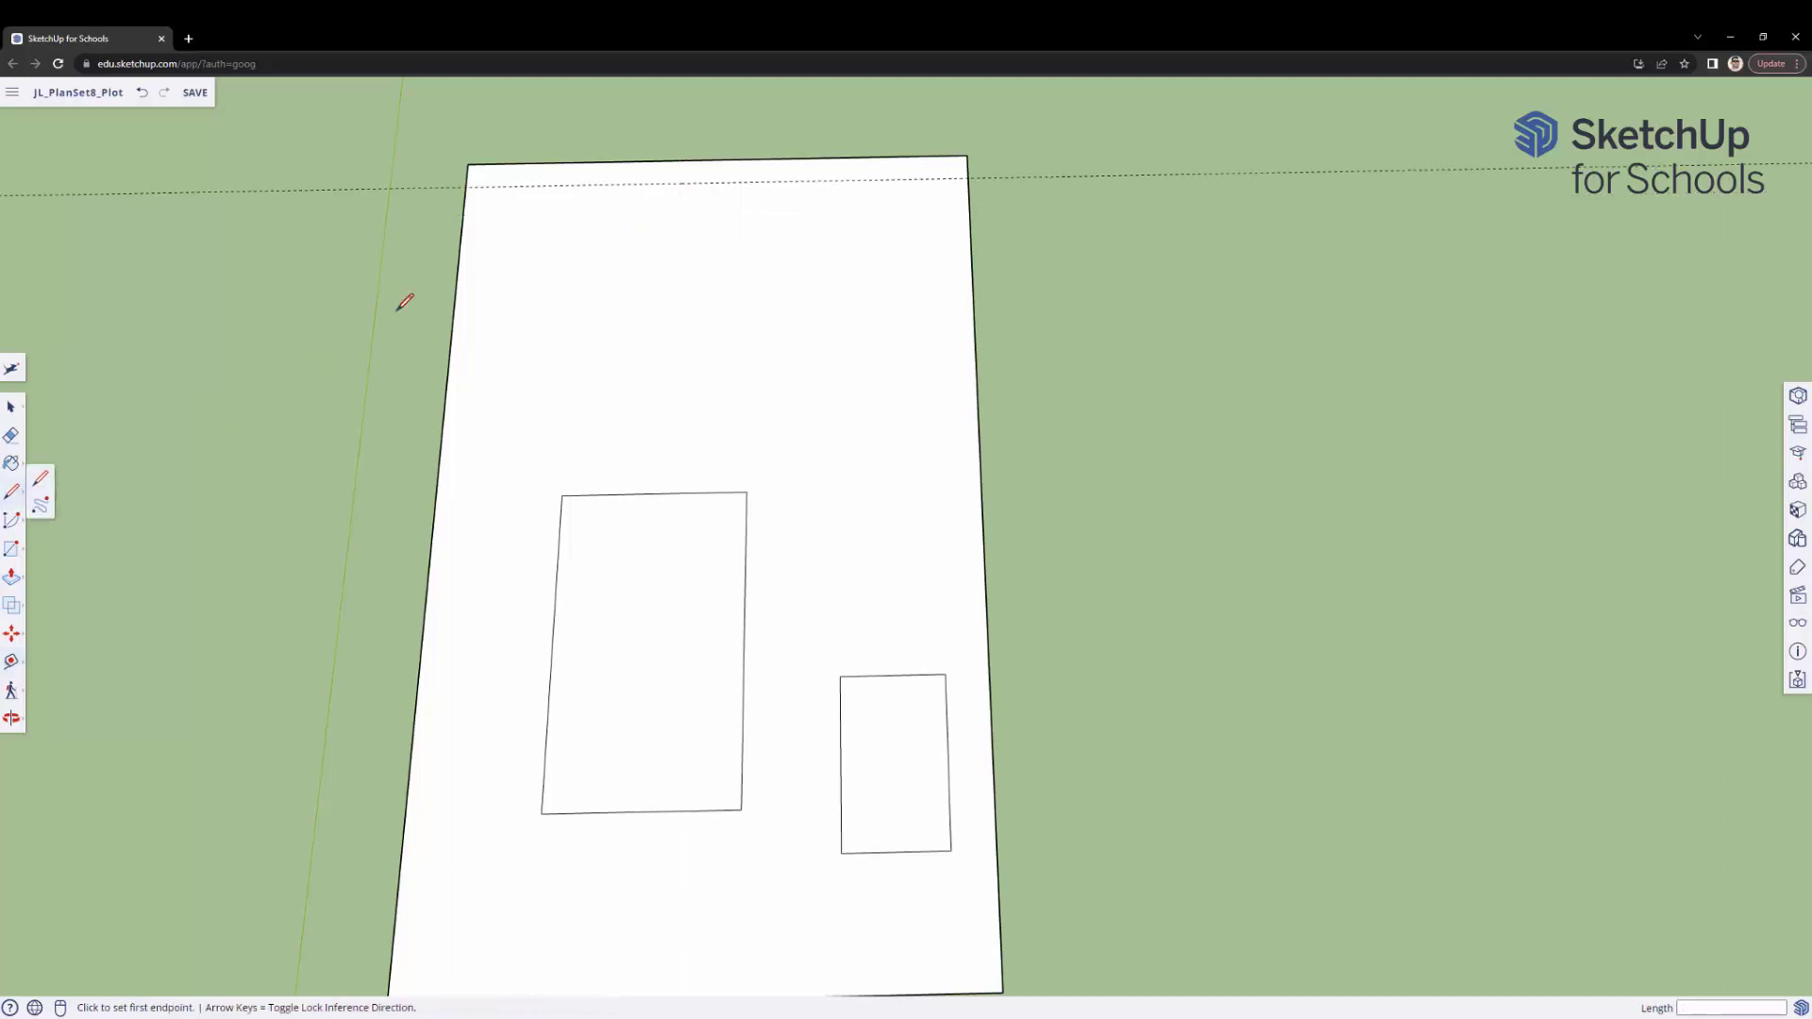
{"action": "left_click", "coordinate": [464, 187]}
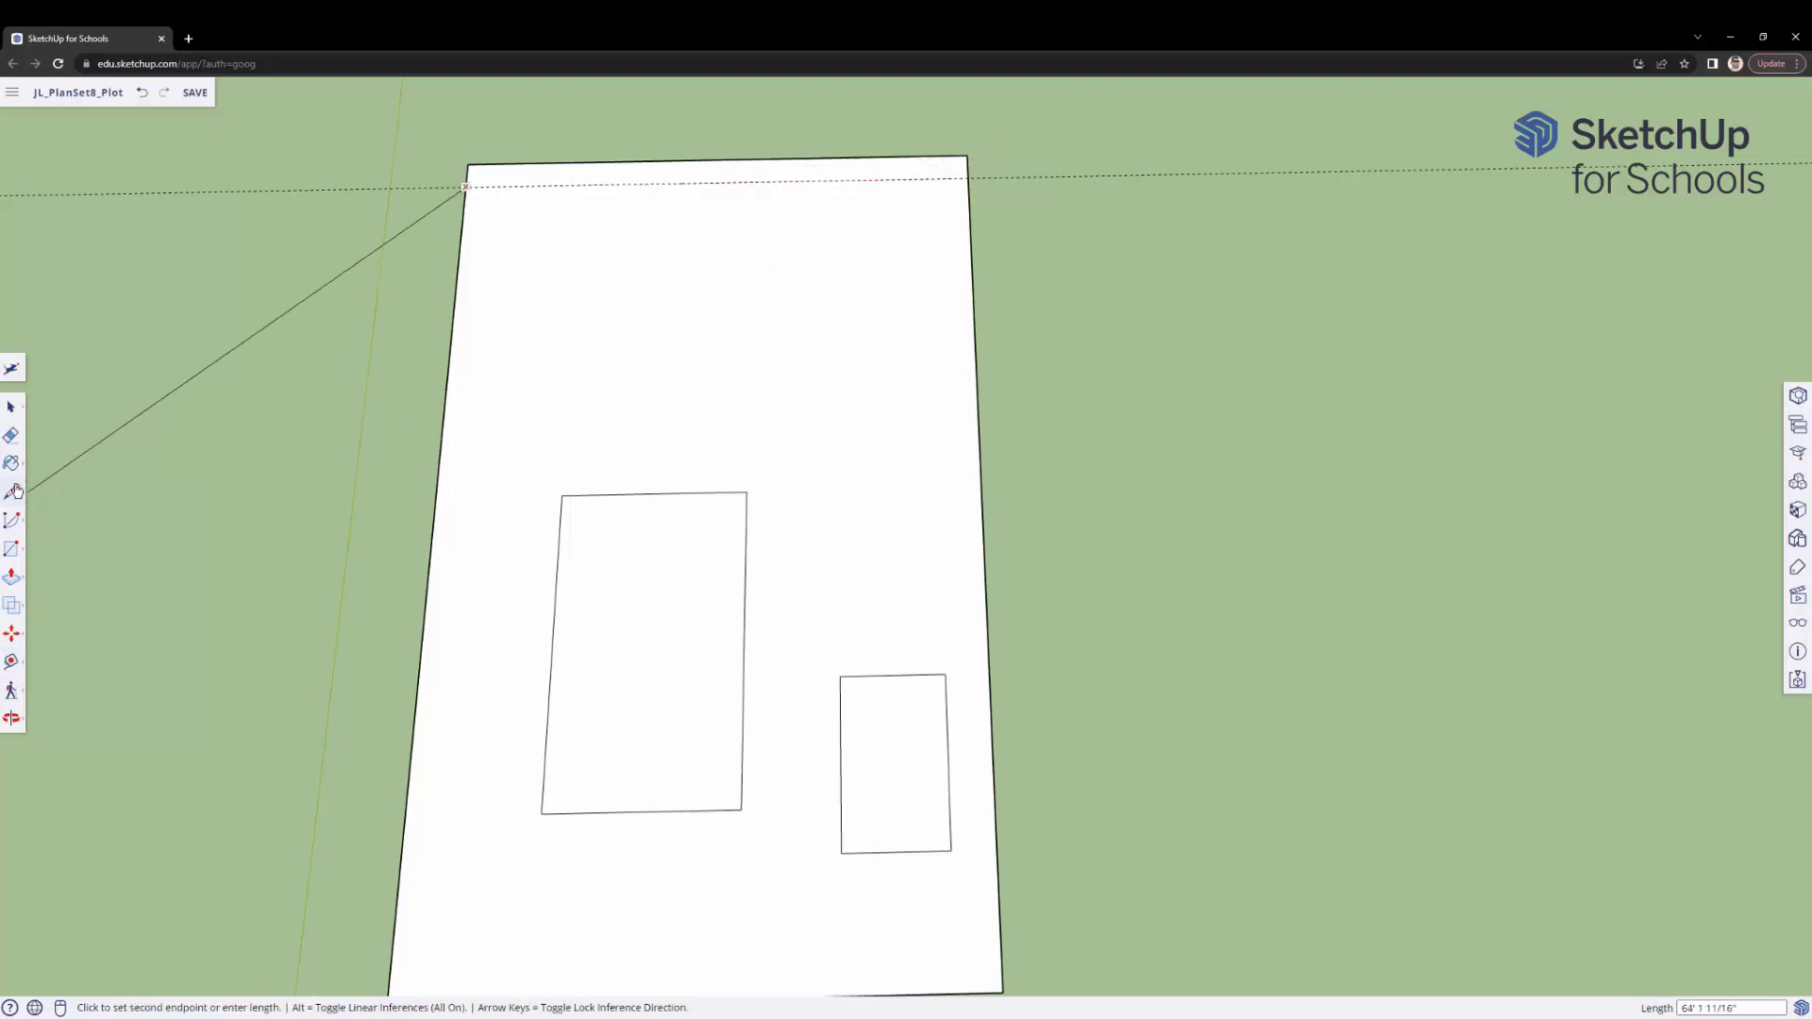
{"action": "left_click", "coordinate": [966, 177]}
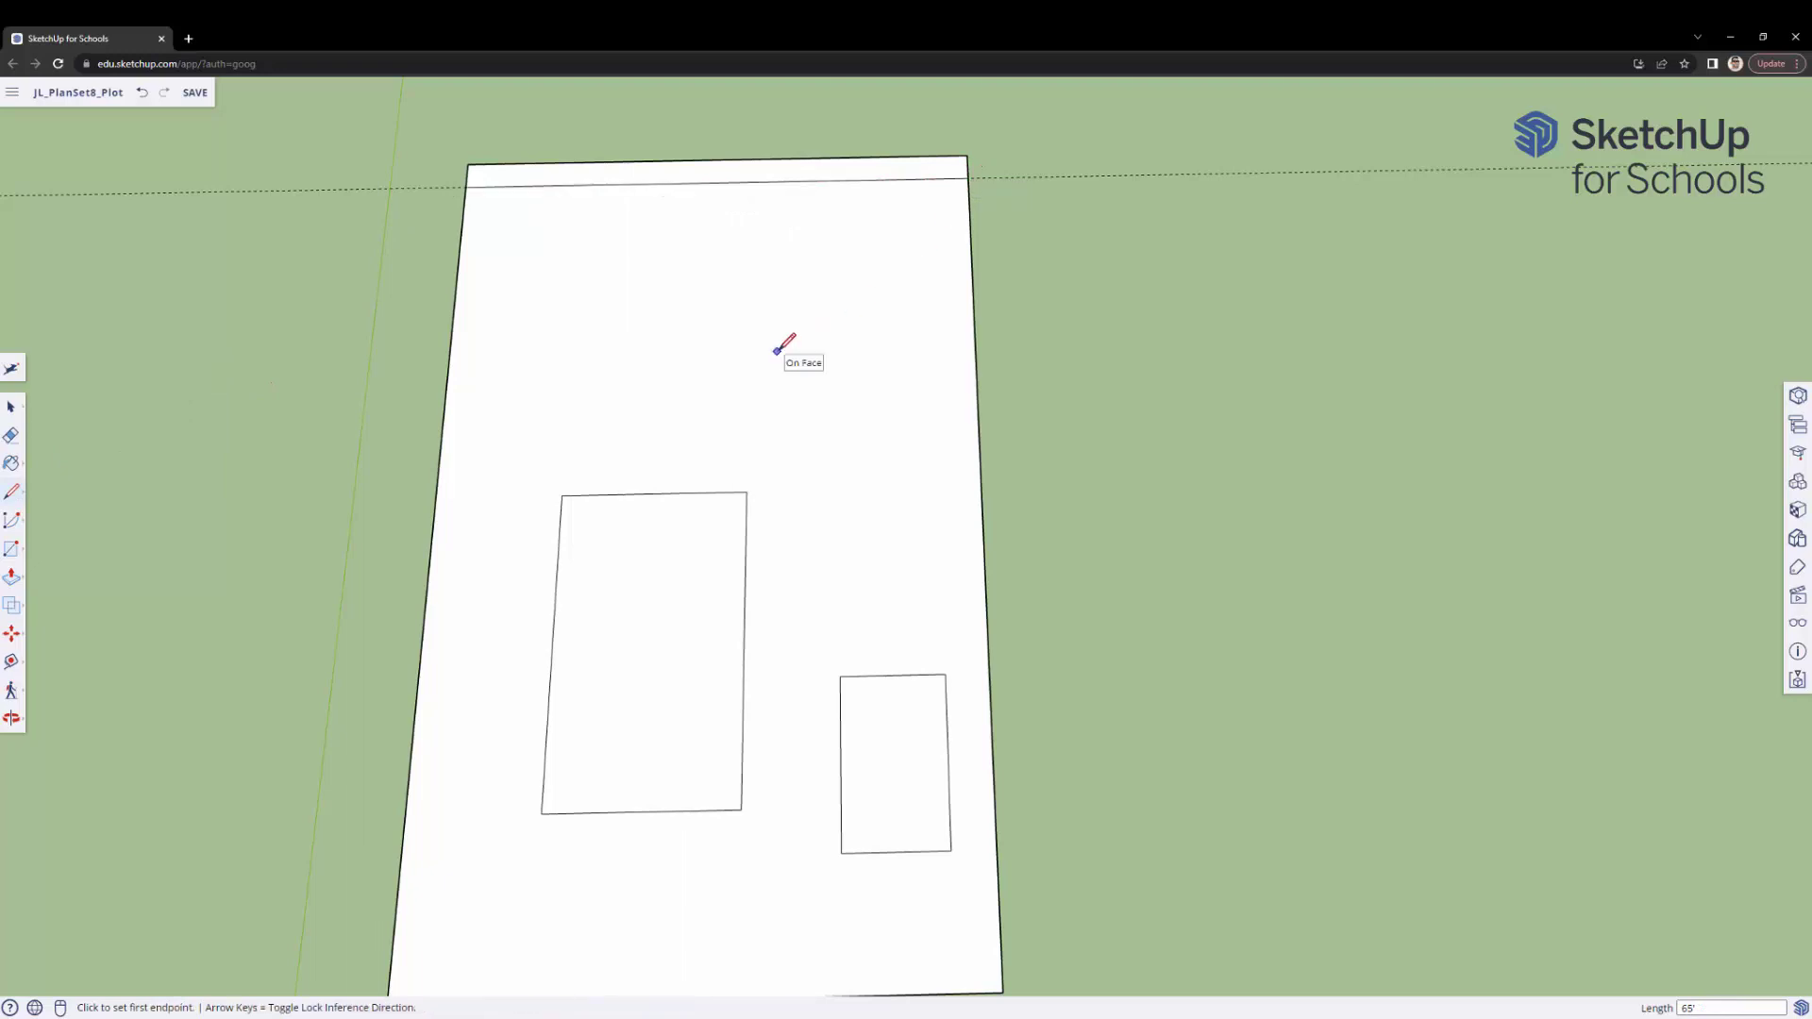
{"action": "left_click", "coordinate": [10, 435]}
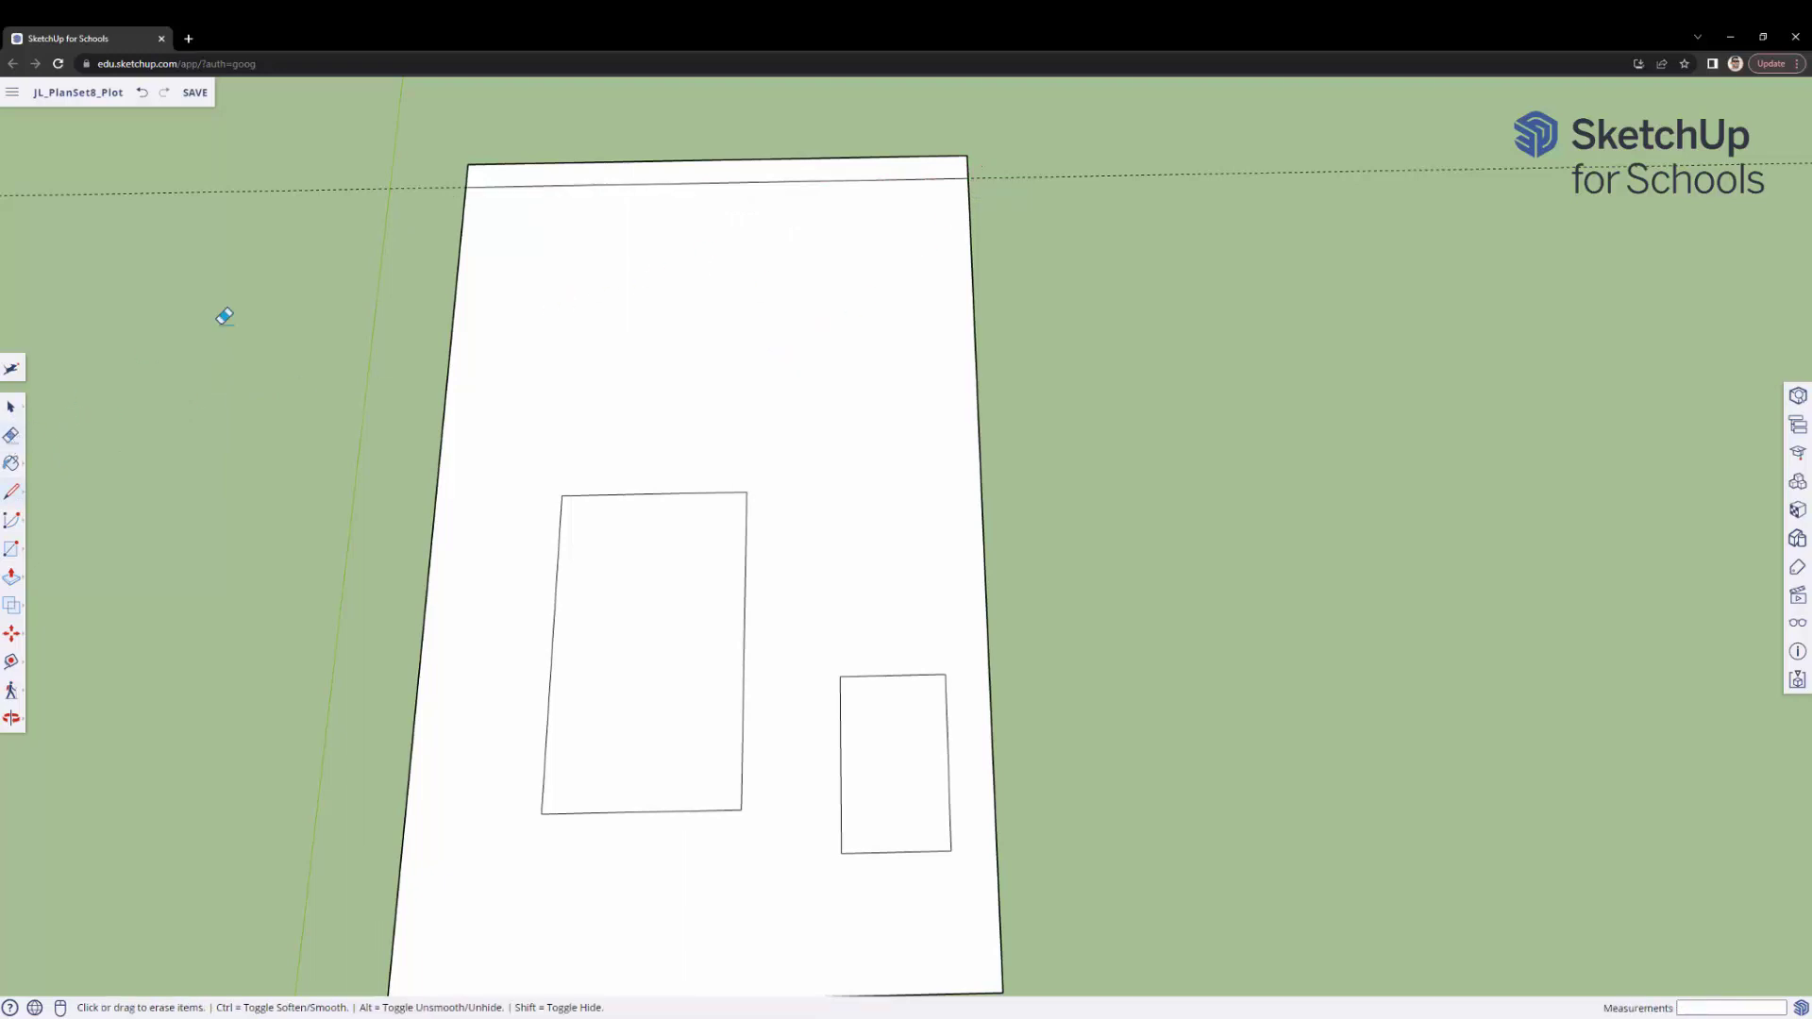
{"action": "left_click", "coordinate": [352, 190]}
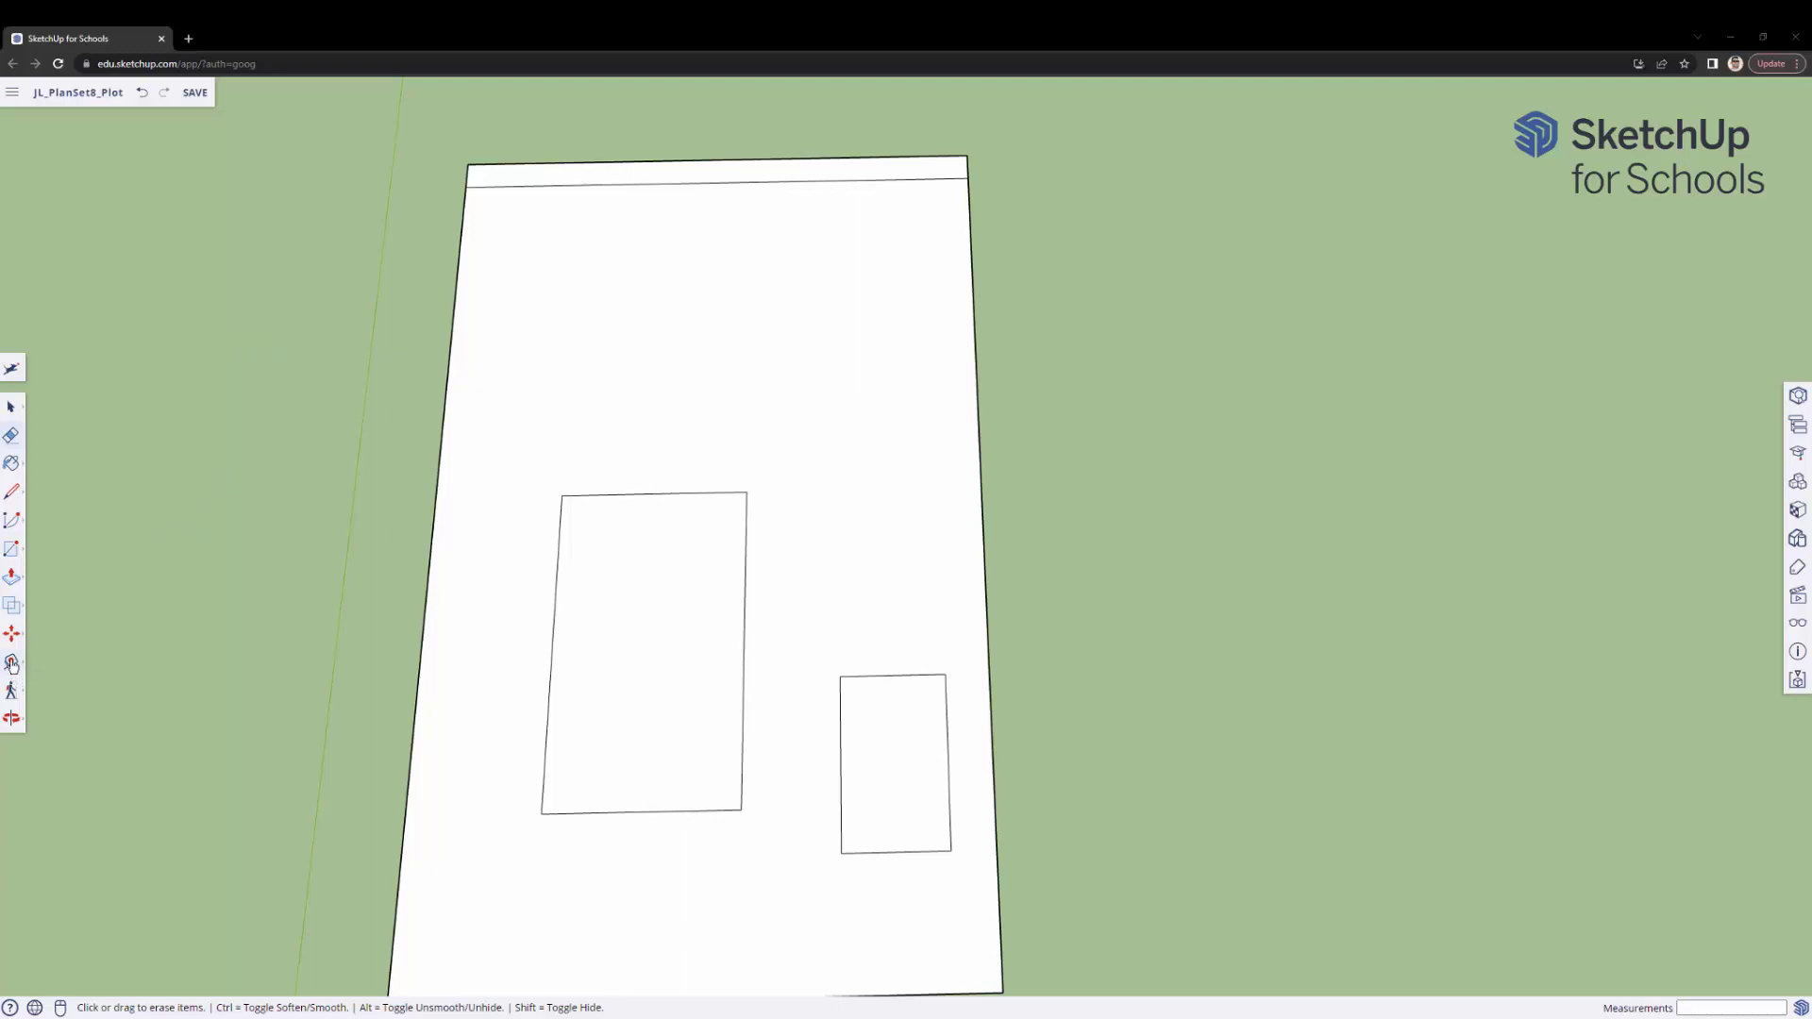
- Place guides 10' from the left edge, 10' below the top edge, and 5' further in
{"action": "left_click", "coordinate": [11, 665]}
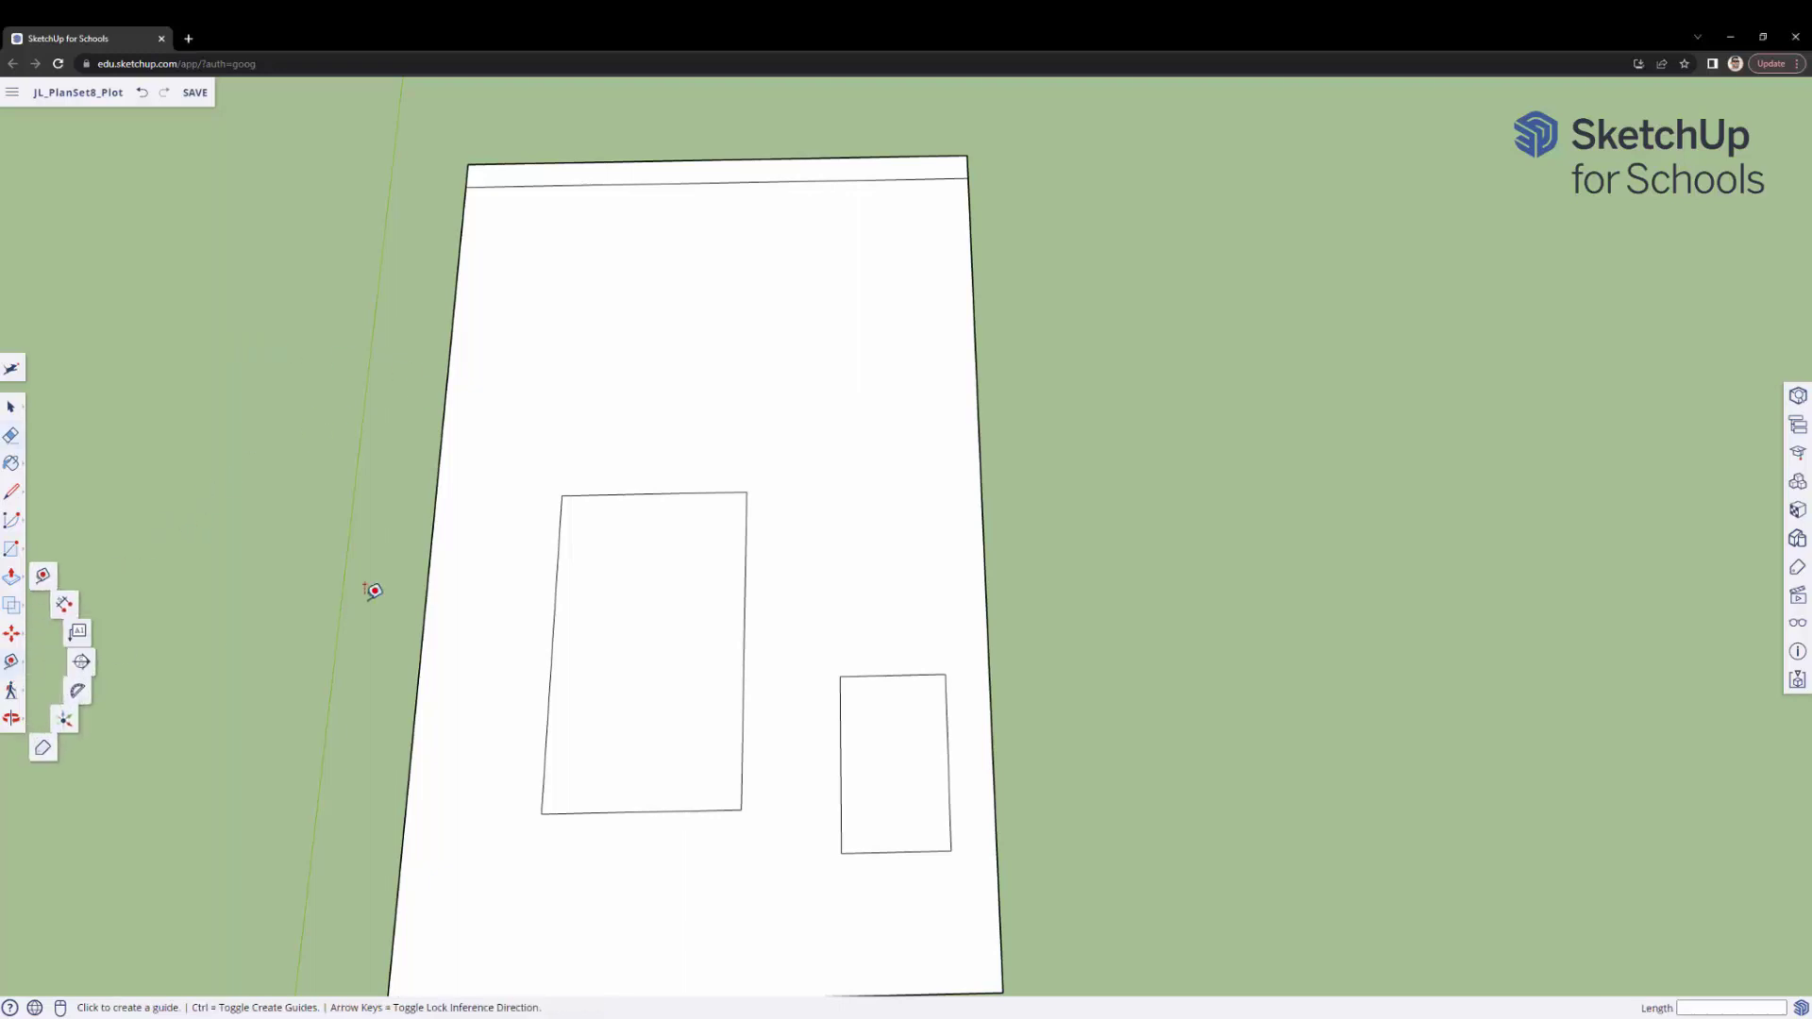
{"action": "left_click", "coordinate": [460, 251]}
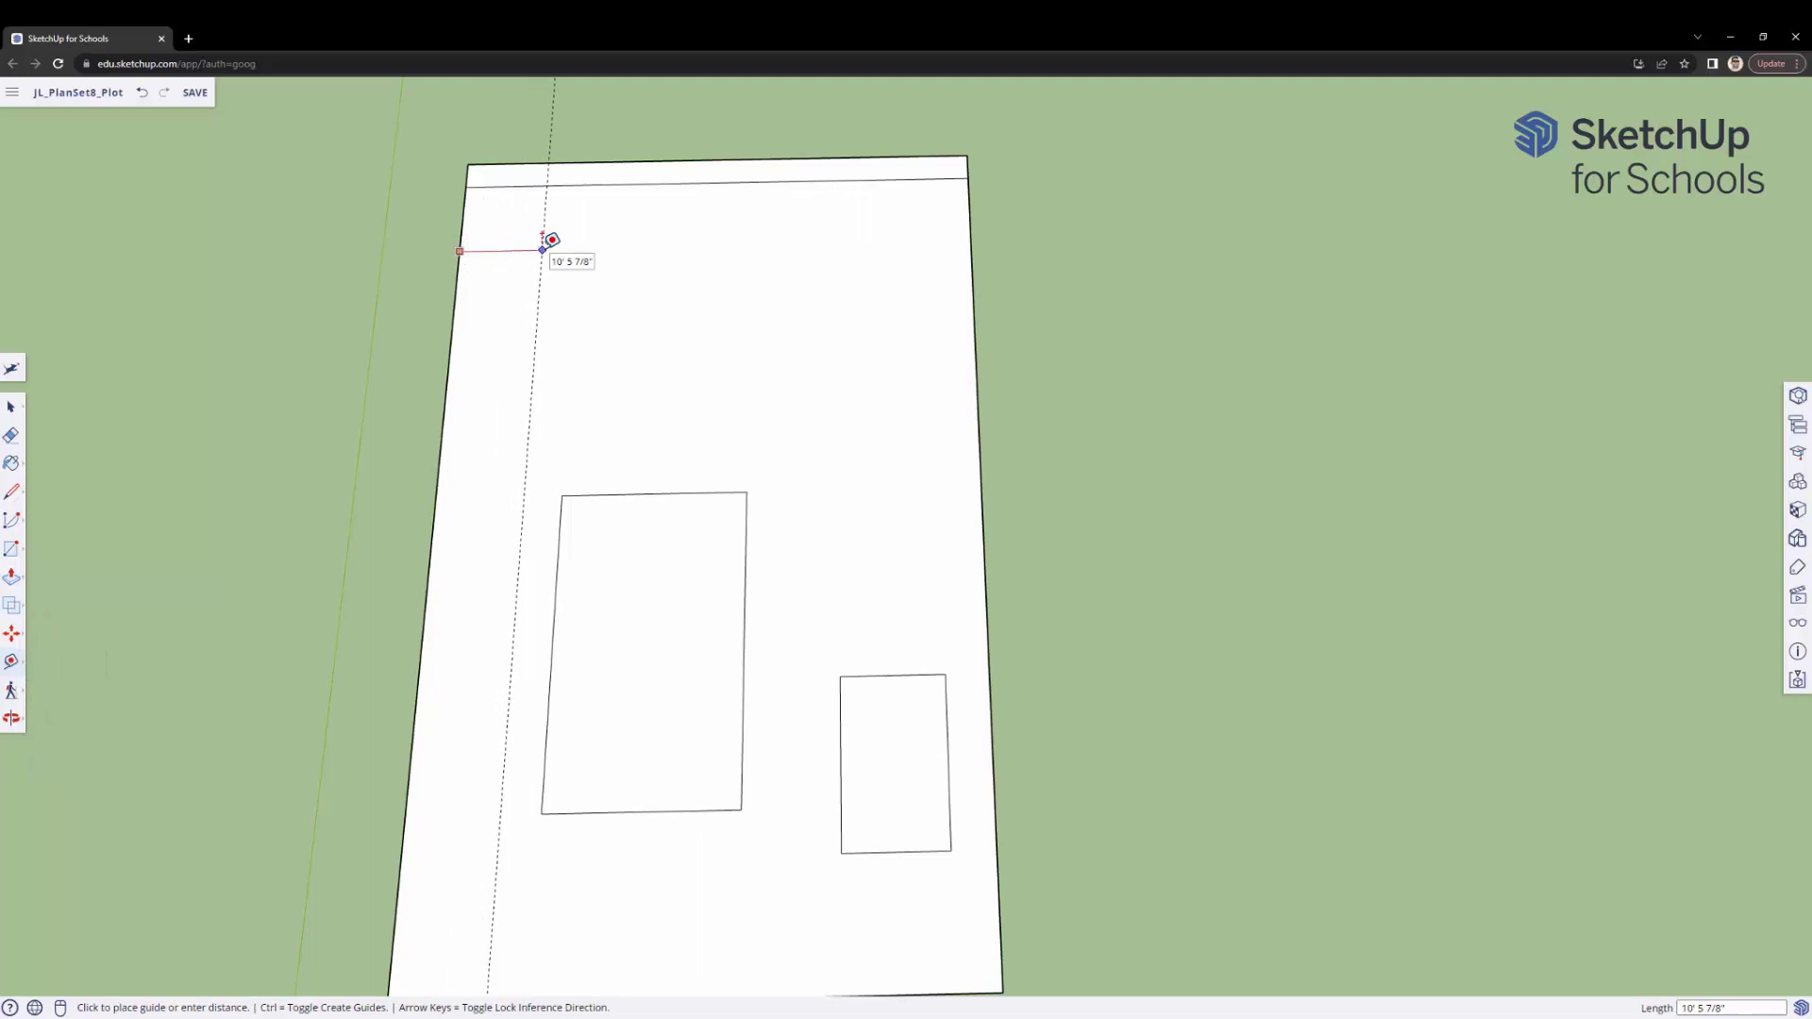
{"action": "type", "text": "10'"}
{"action": "key", "text": "Return"}
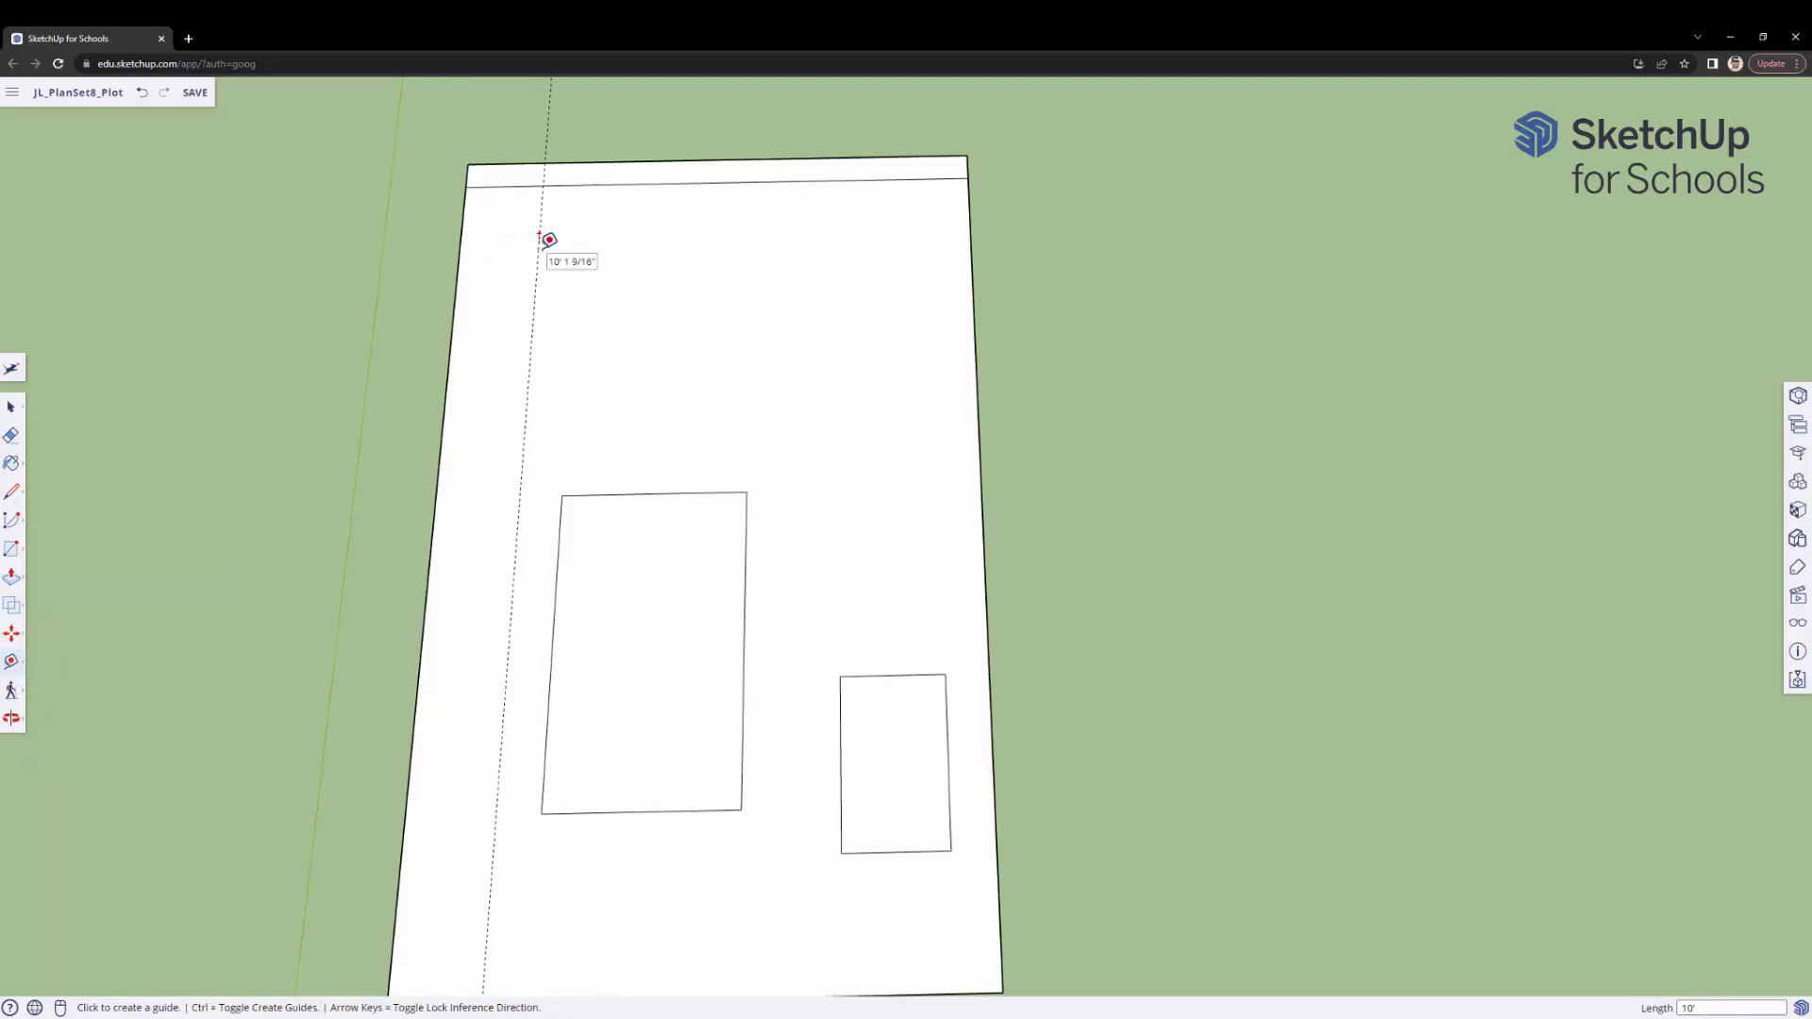
{"action": "left_click", "coordinate": [565, 182]}
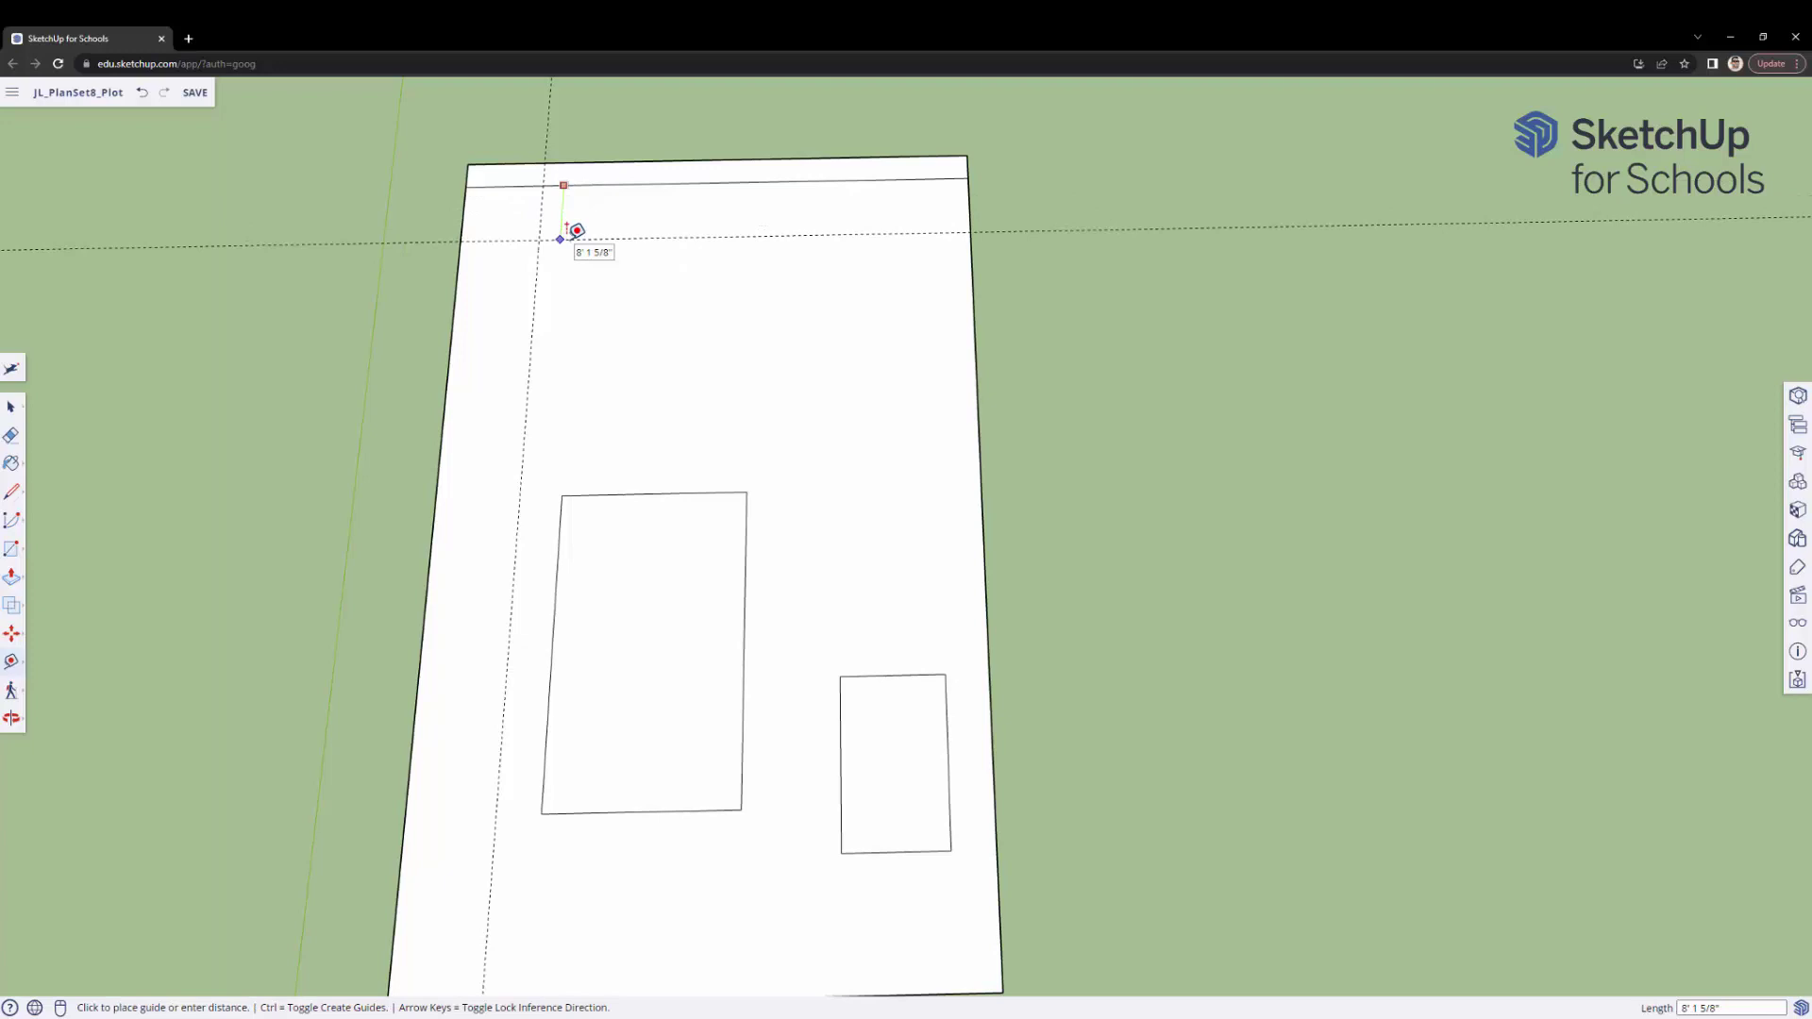
{"action": "type", "text": "10'"}
{"action": "key", "text": "Return"}
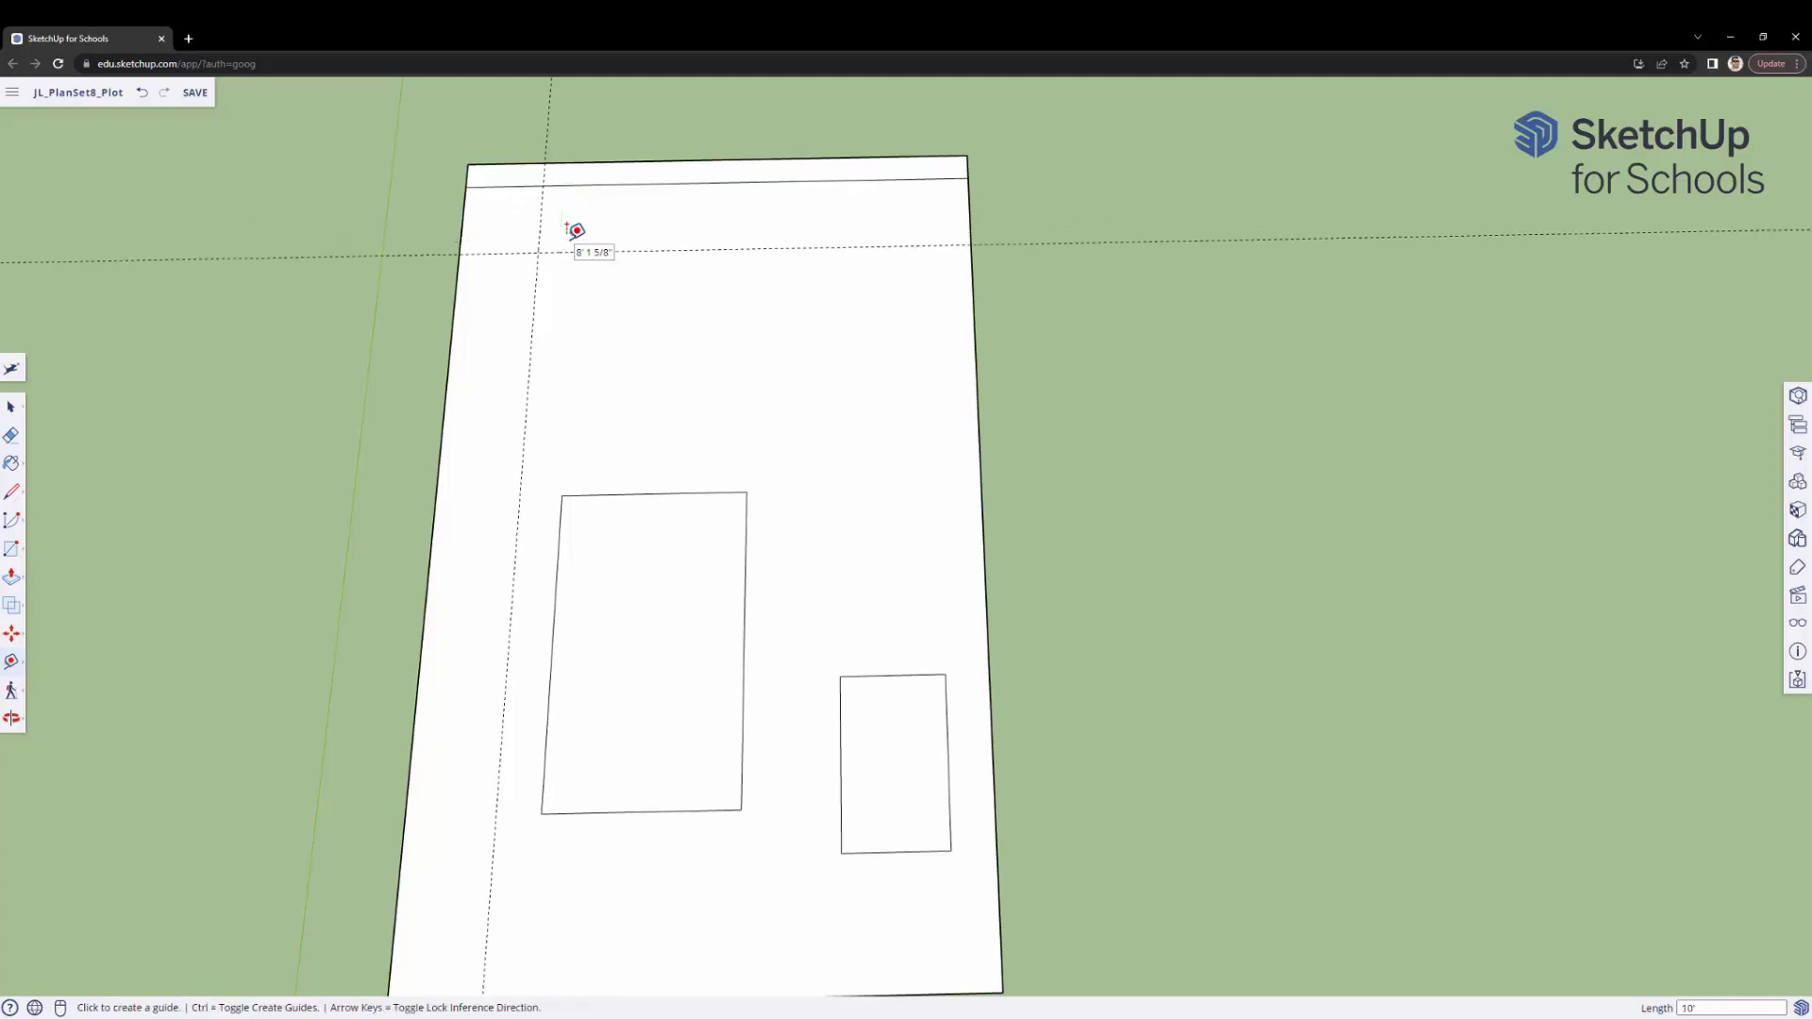
{"action": "left_click", "coordinate": [541, 214]}
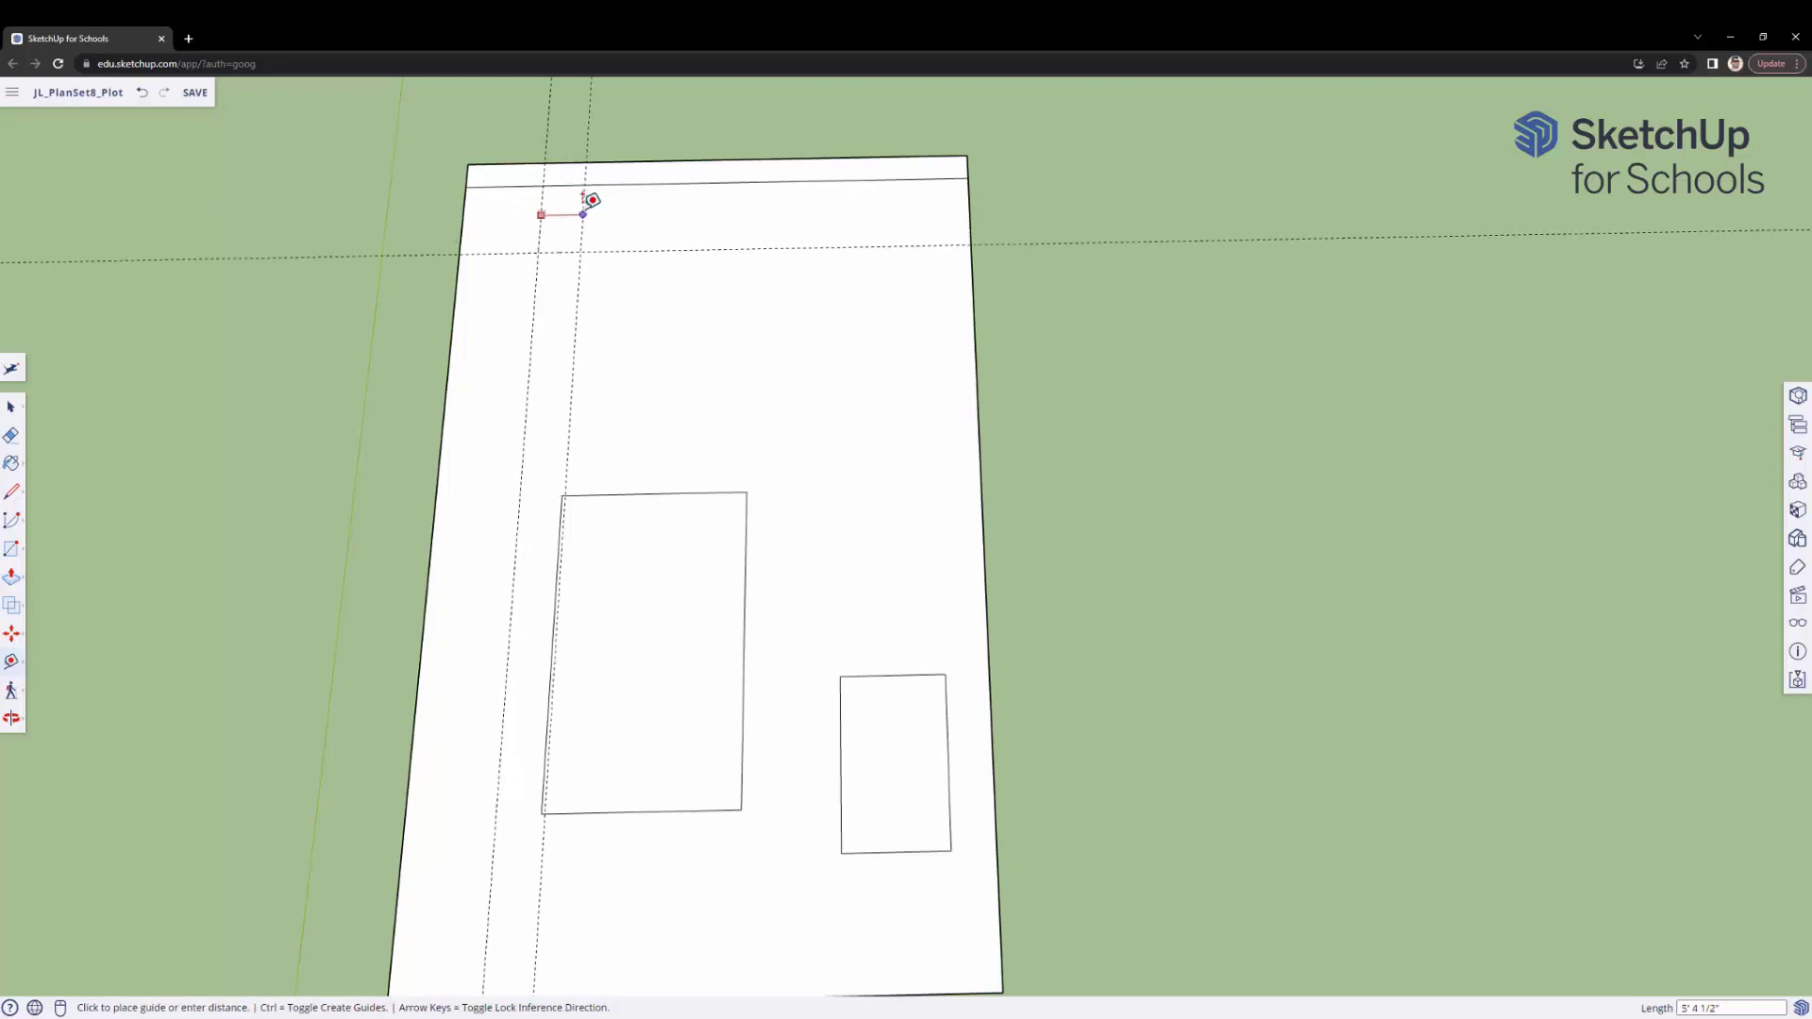
{"action": "type", "text": "5'"}
{"action": "key", "text": "Return"}
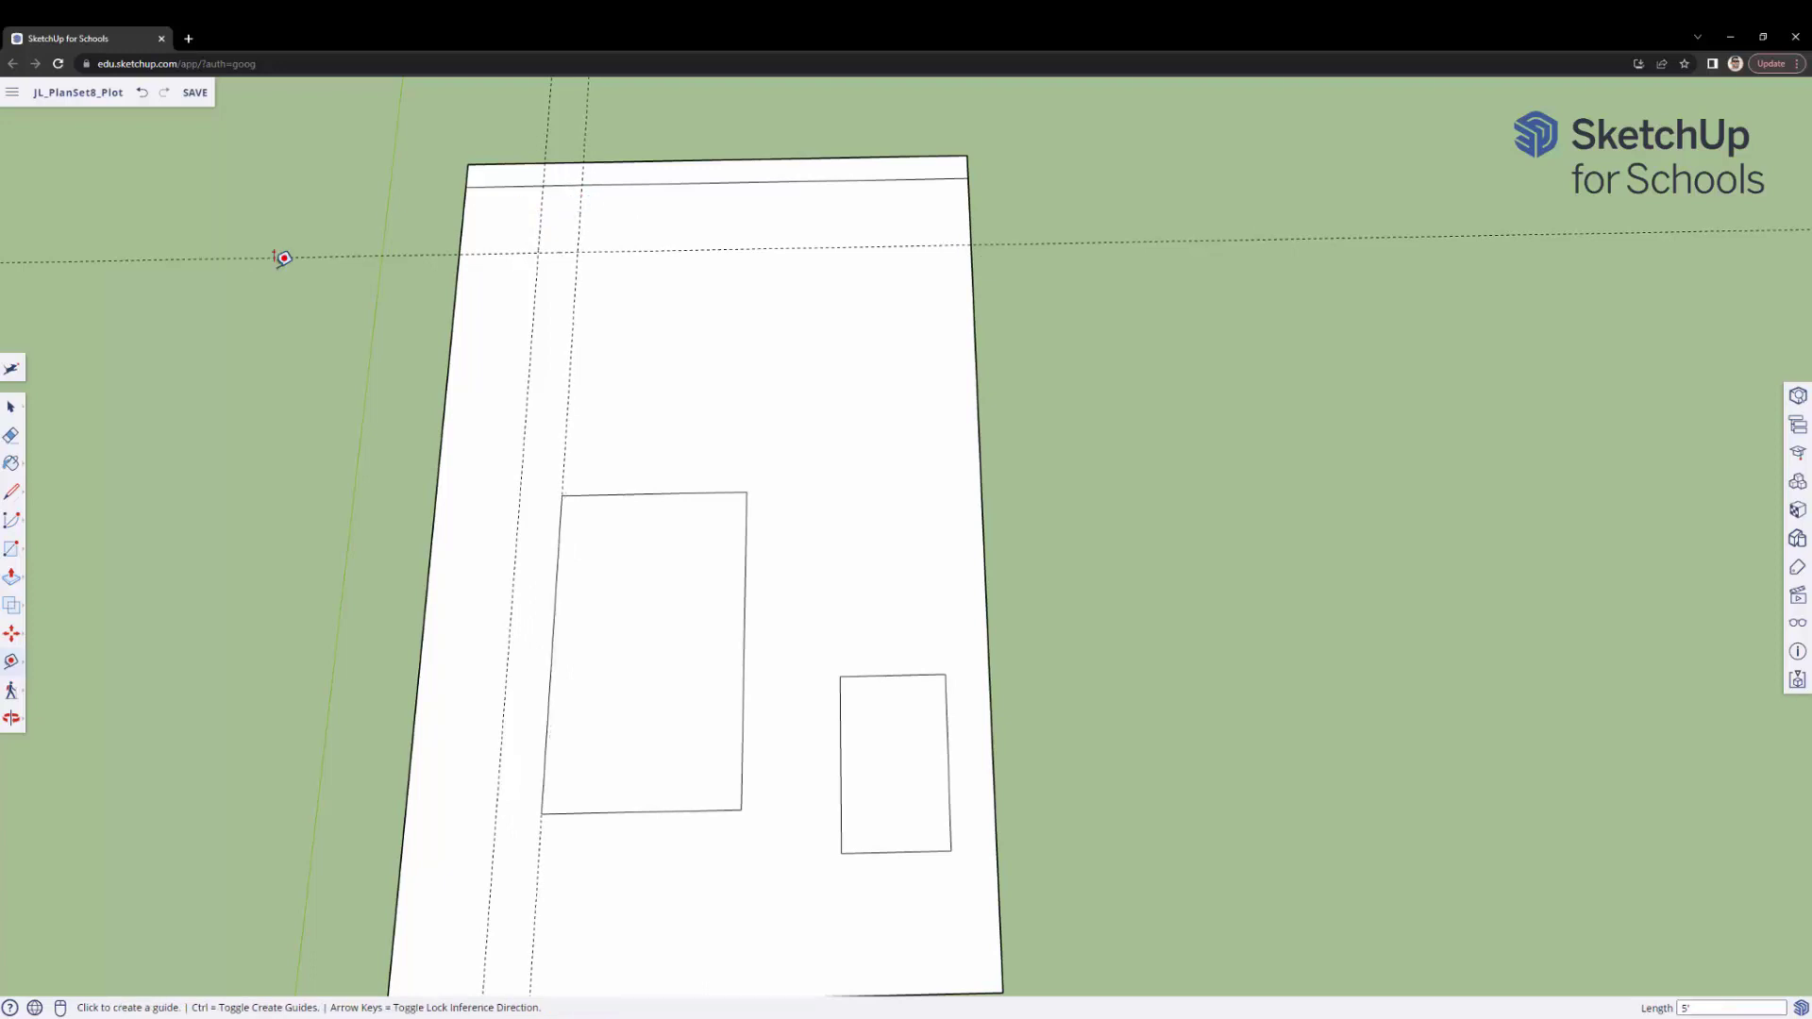
- Draw the 5' by 10' room rectangle between the guides
{"action": "left_click", "coordinate": [11, 548]}
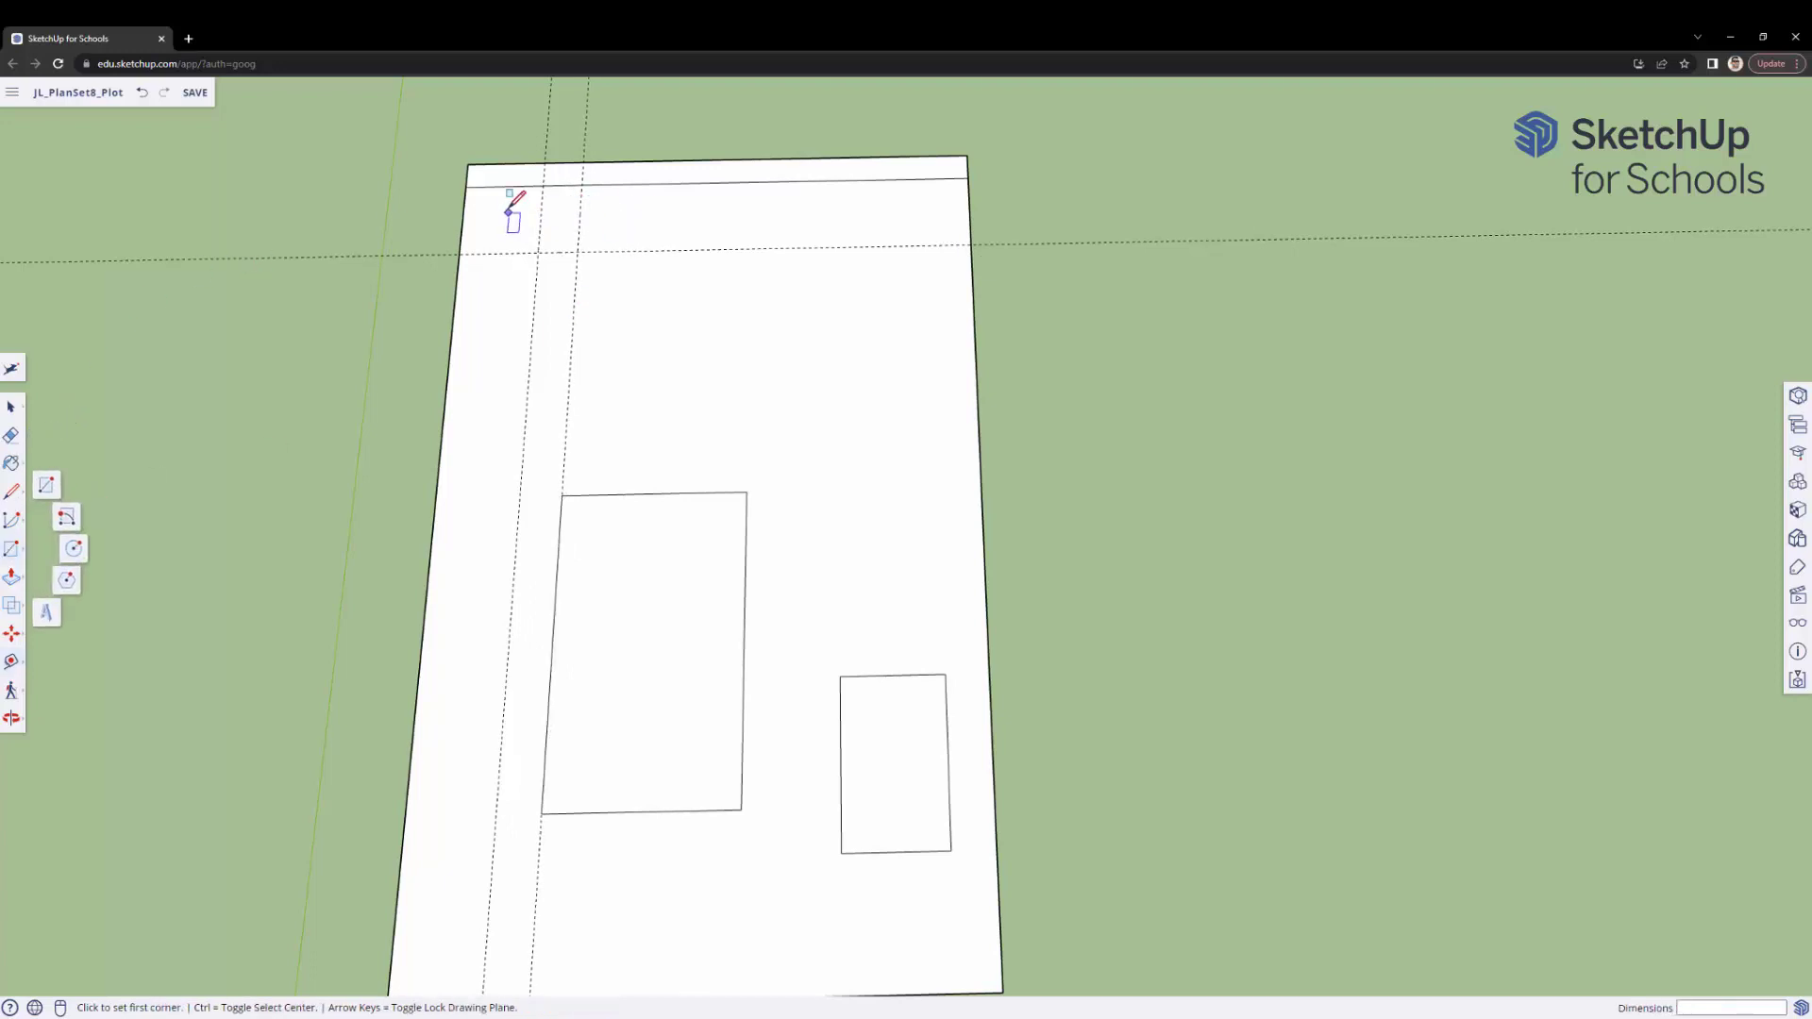
{"action": "left_click", "coordinate": [543, 184]}
{"action": "left_click", "coordinate": [578, 252]}
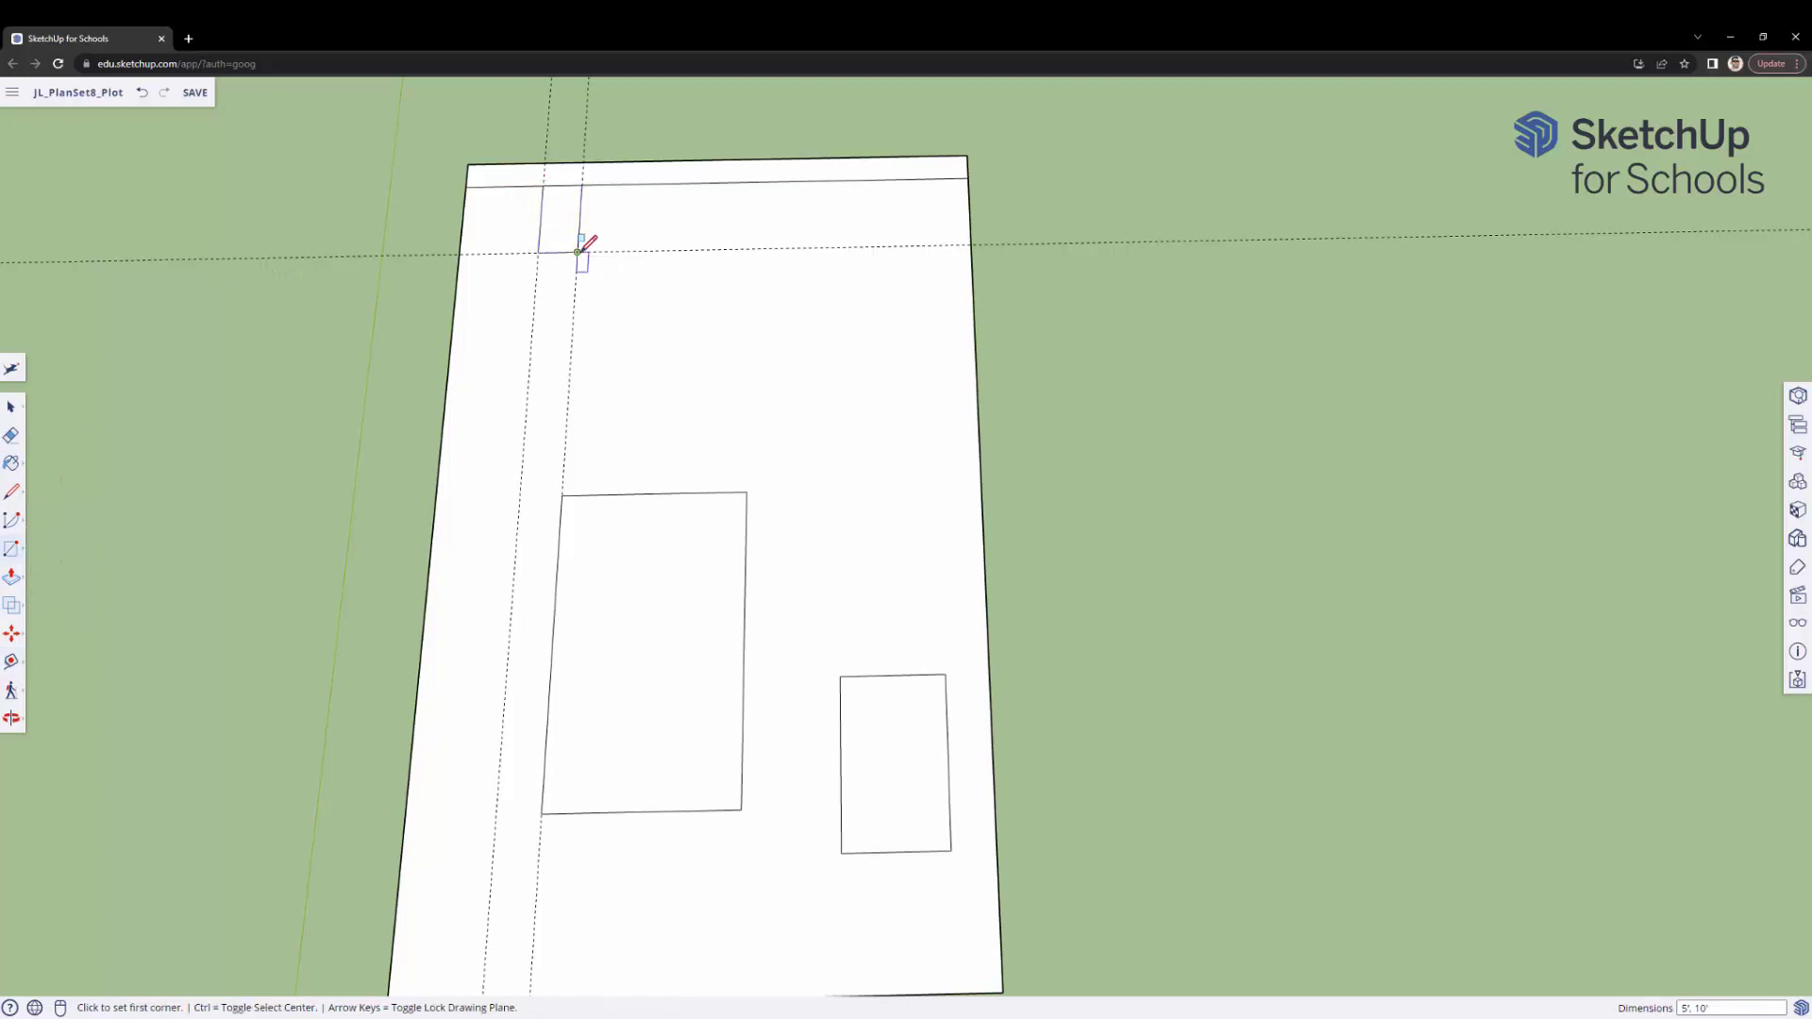
- Erase the three guide lines and save the model
{"action": "left_click", "coordinate": [11, 435]}
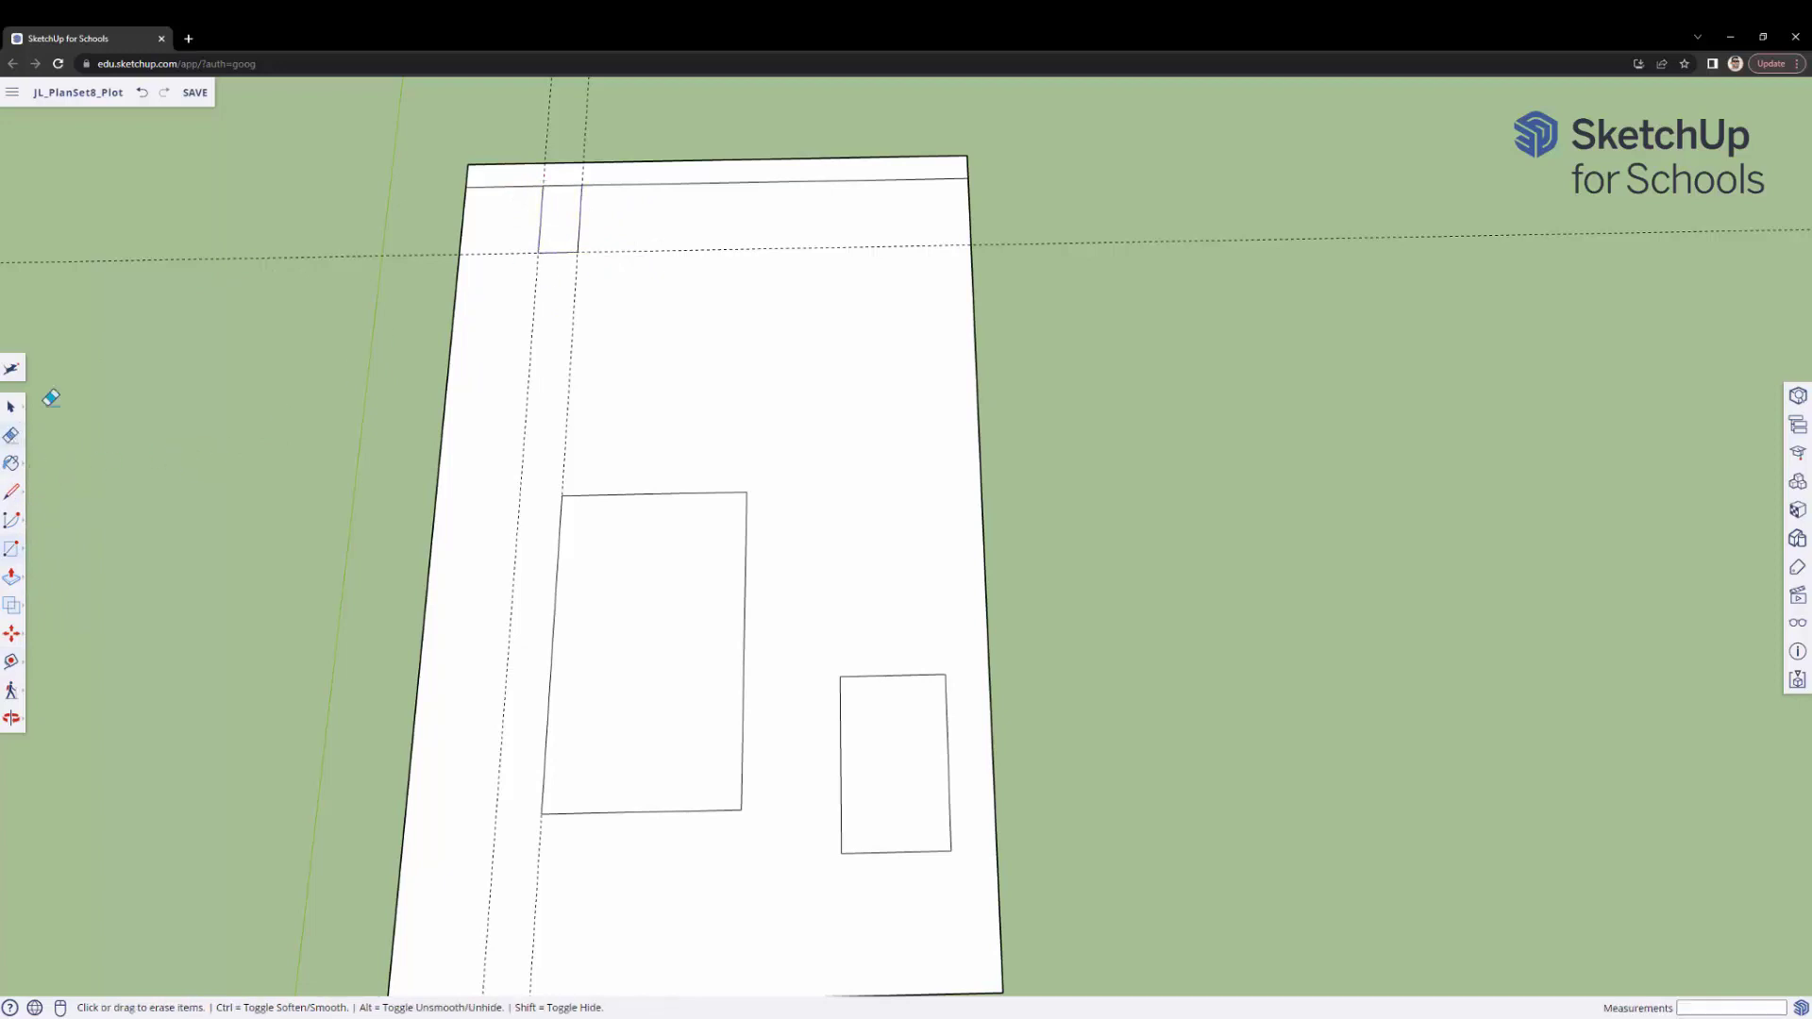
{"action": "left_click", "coordinate": [418, 253]}
{"action": "left_click_drag", "start_coordinate": [549, 104], "coordinate": [596, 109]}
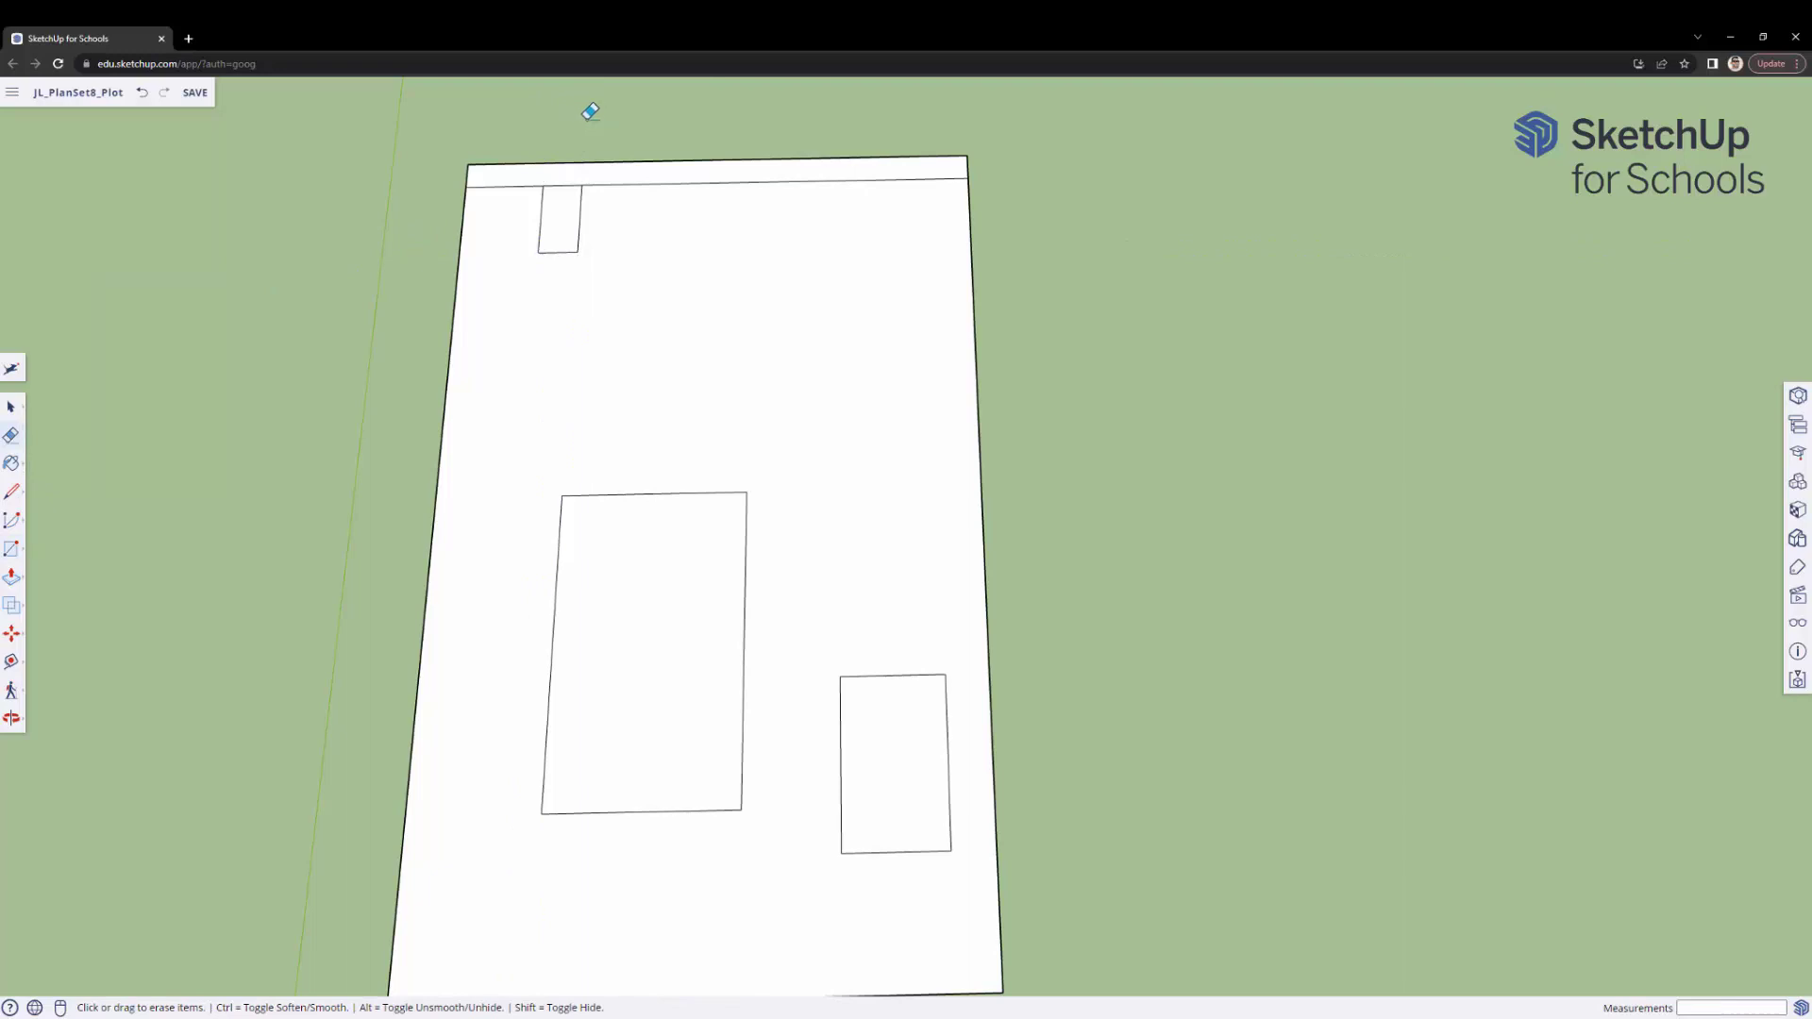
{"action": "key", "text": "ctrl+s"}
- Delete the small, large and right rectangle faces, then view the three holes from a low angle
{"action": "left_click", "coordinate": [11, 407]}
{"action": "left_click", "coordinate": [559, 224]}
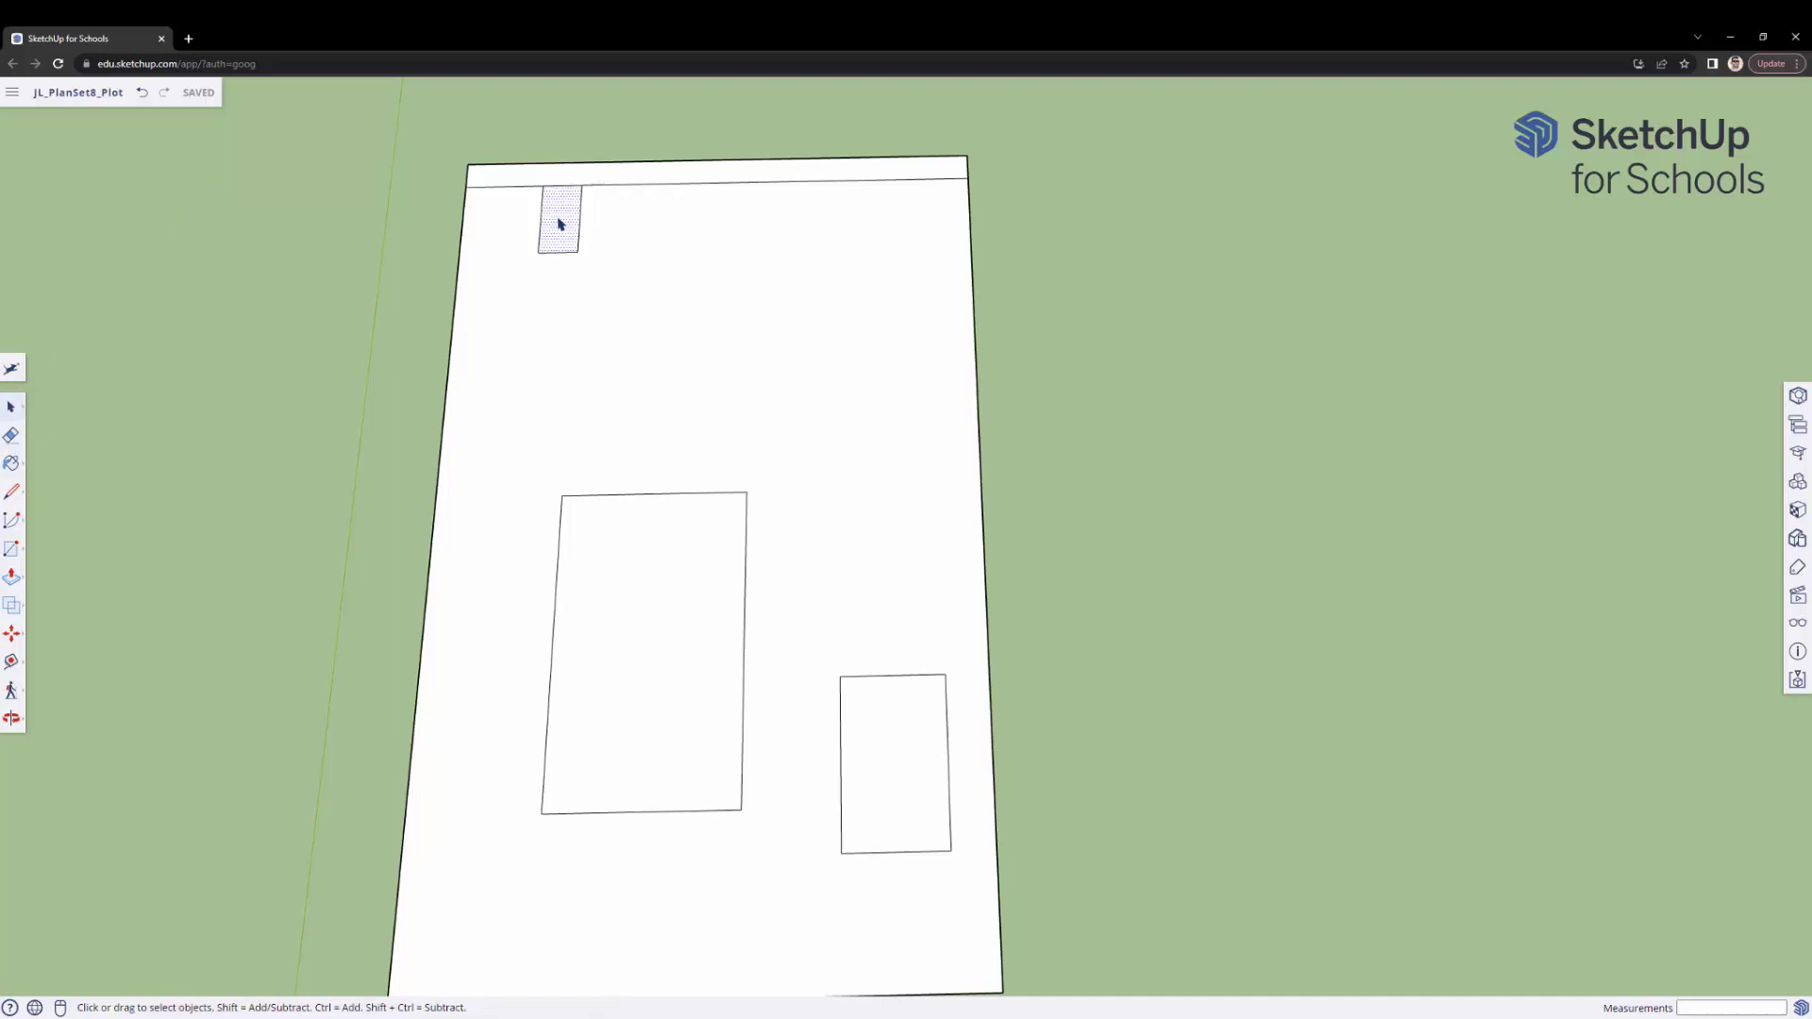
{"action": "key", "text": "Delete"}
{"action": "left_click", "coordinate": [623, 618]}
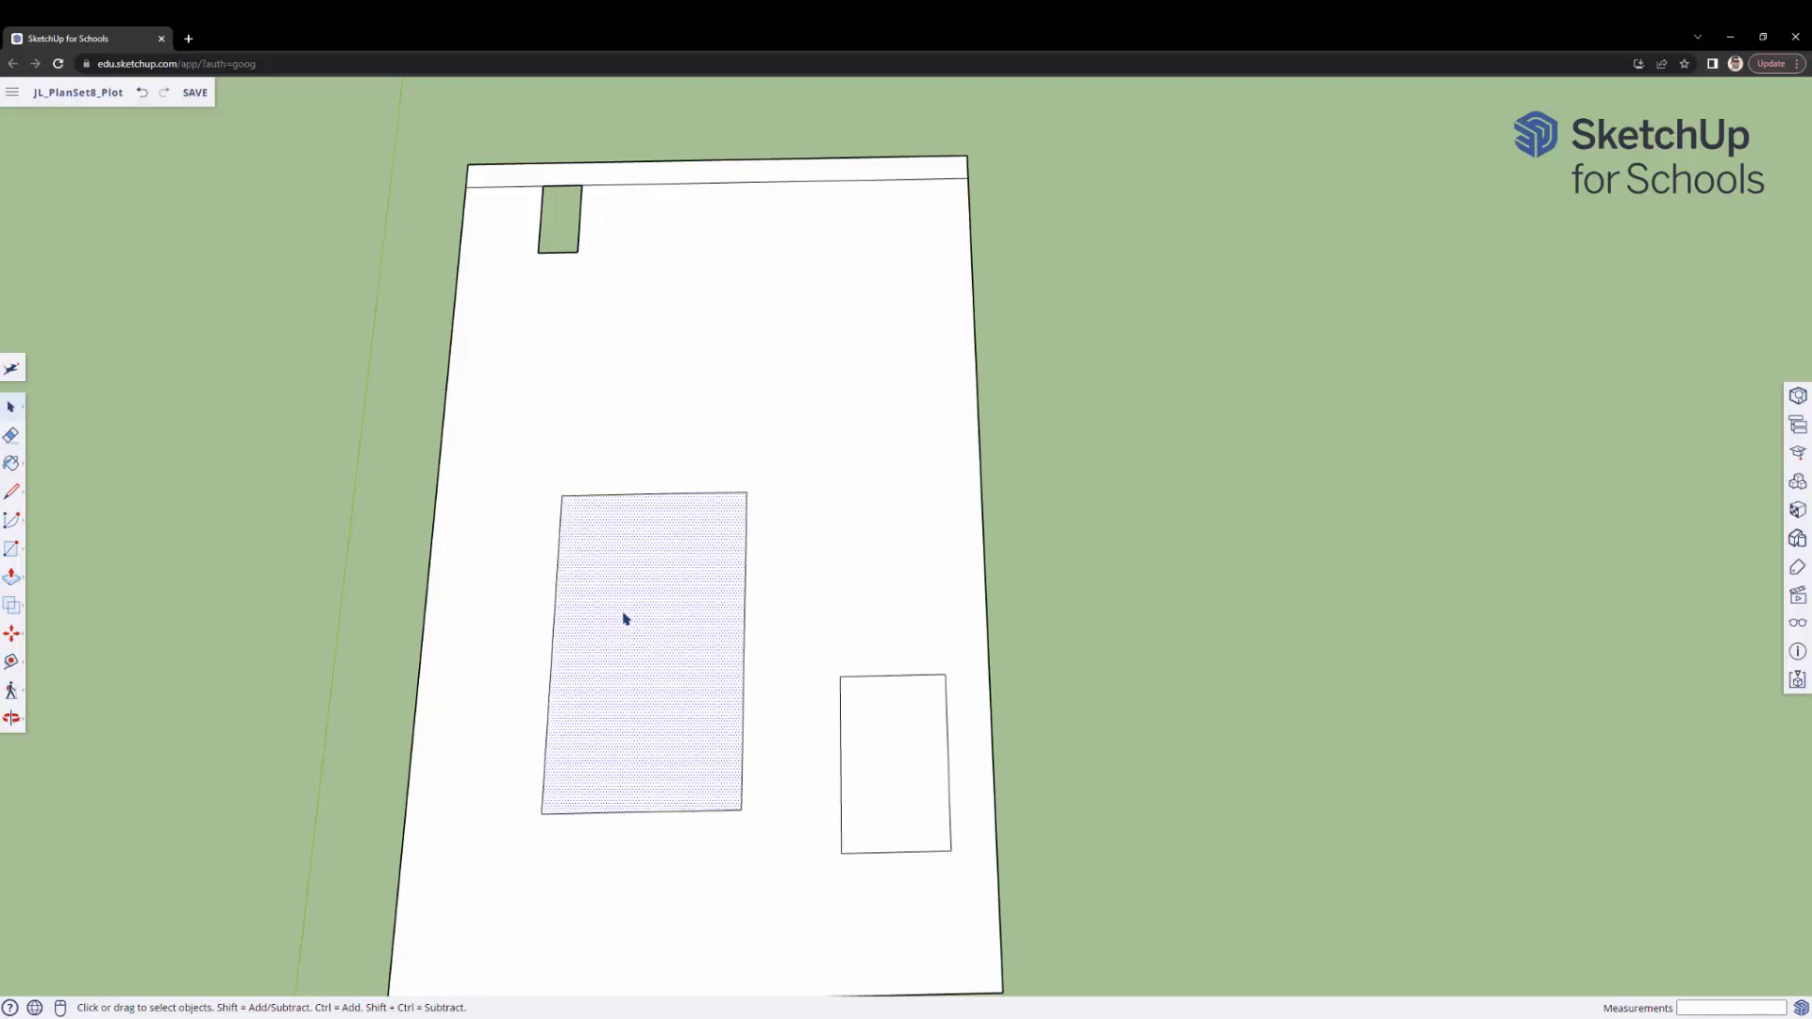
{"action": "key", "text": "Delete"}
{"action": "left_click", "coordinate": [901, 729]}
{"action": "key", "text": "Delete"}
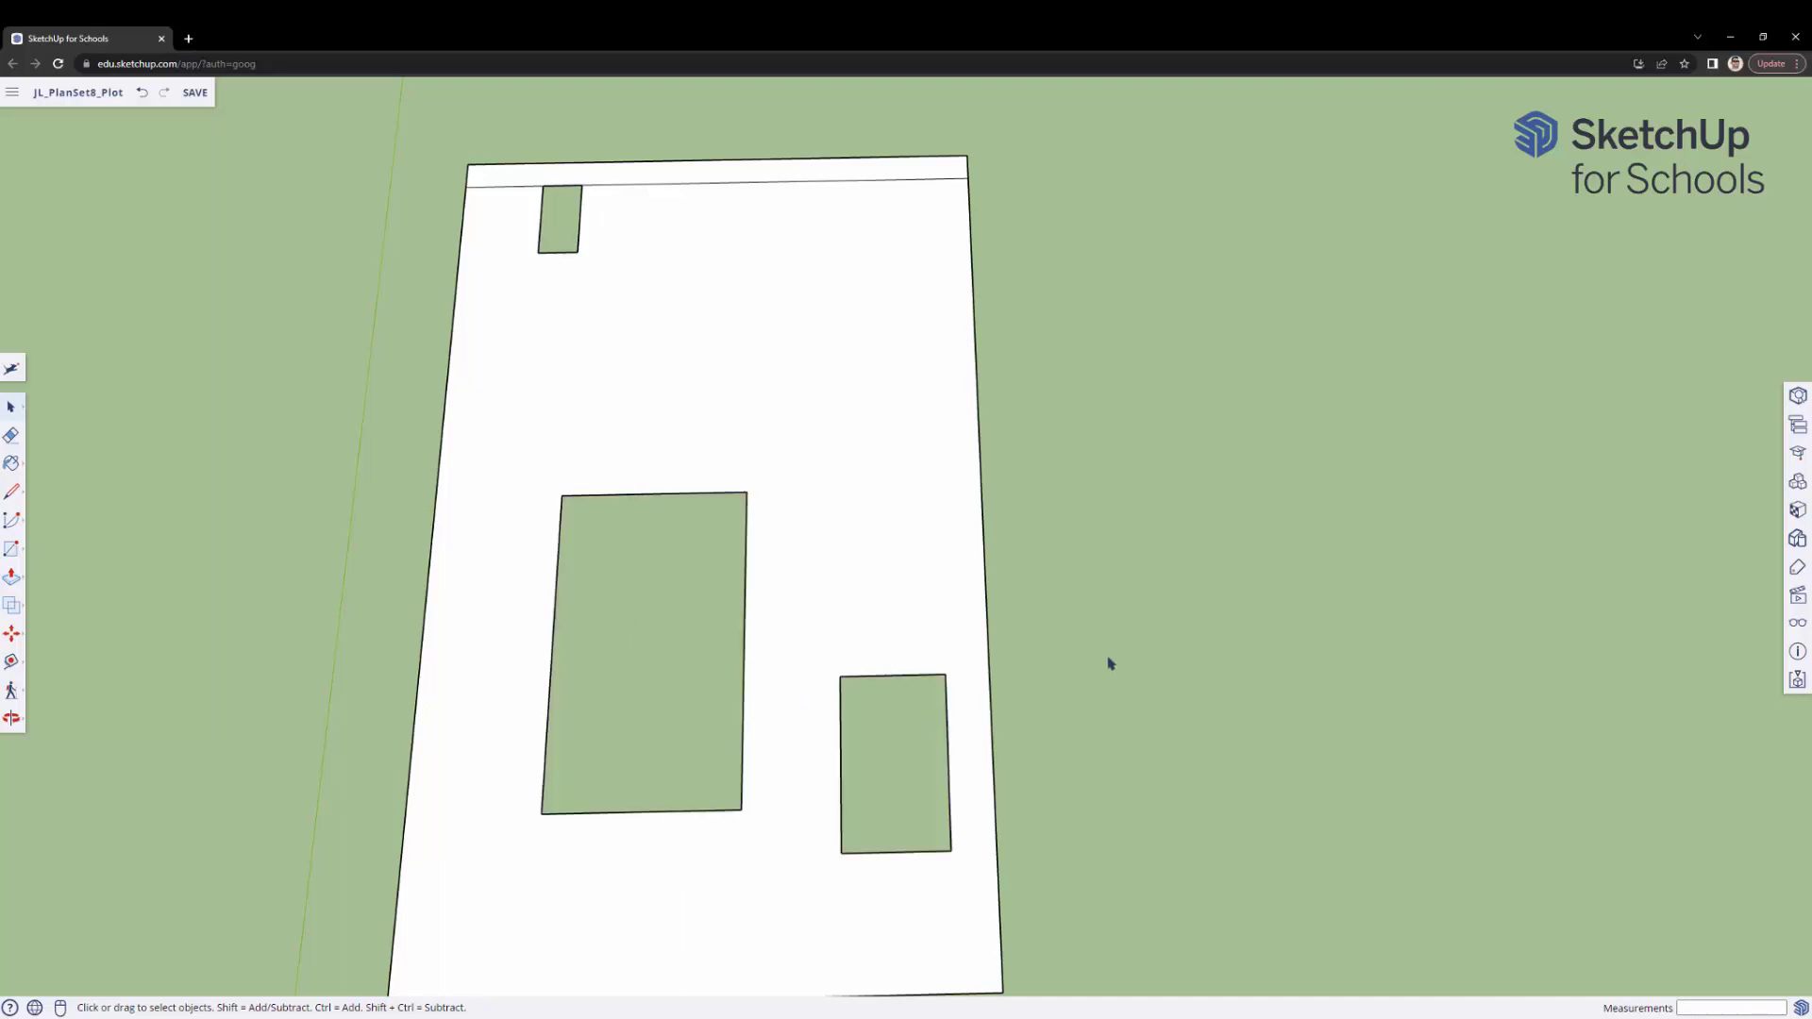
{"action": "middle_click_drag", "start_coordinate": [1110, 664], "coordinate": [1010, 103]}
- Push/pull the plot face about 14' 9 3/4" into a block, then inspect it from several angles
{"action": "left_click", "coordinate": [12, 578]}
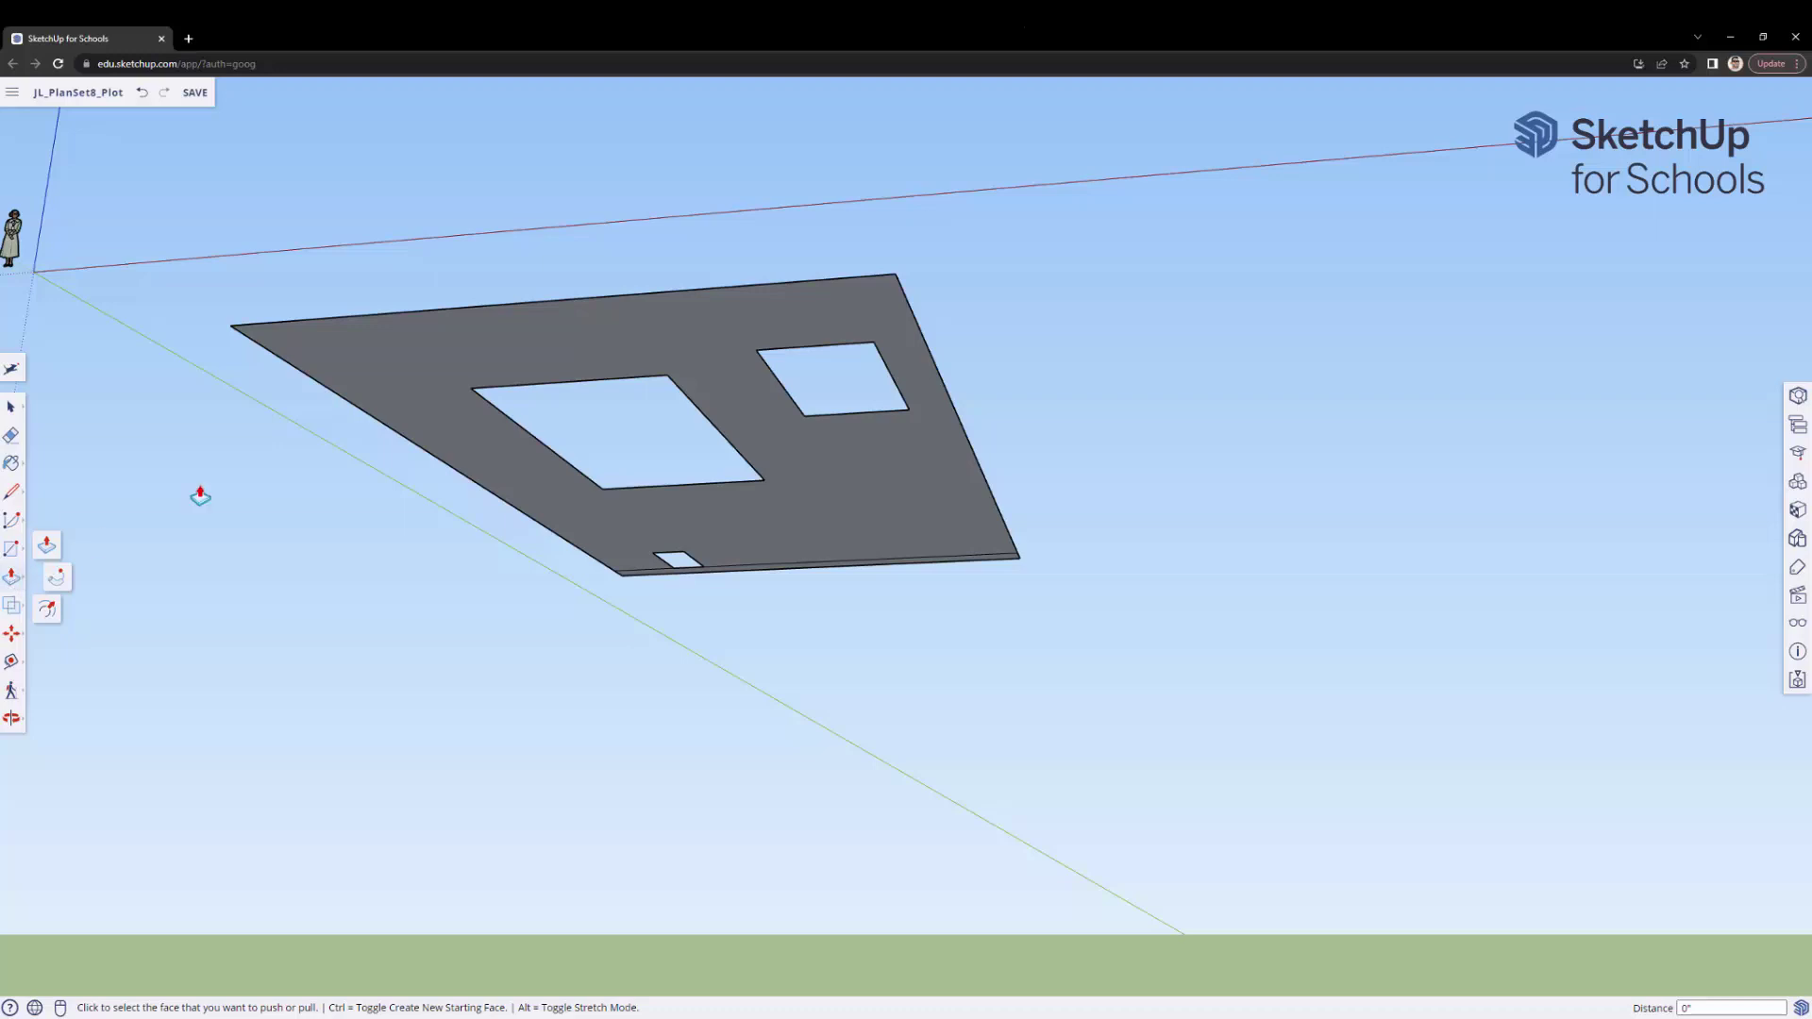
{"action": "left_click", "coordinate": [468, 345]}
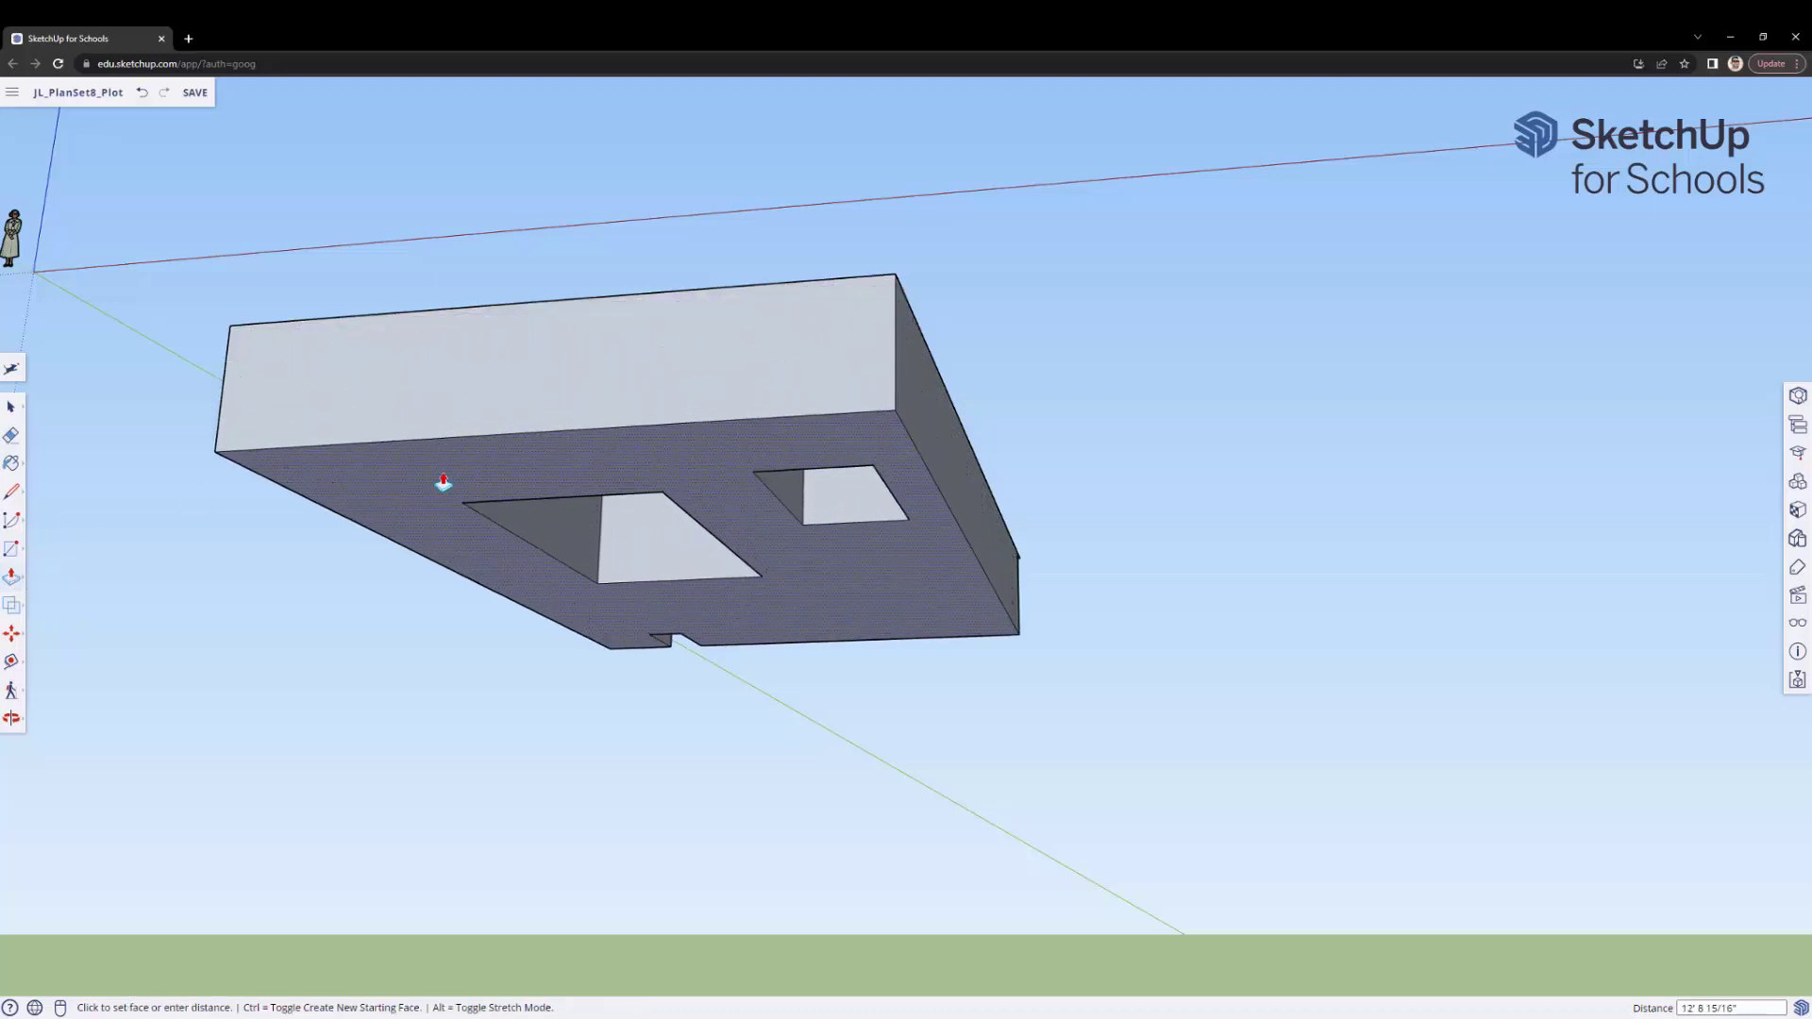
{"action": "left_click", "coordinate": [442, 489]}
{"action": "middle_click_drag", "start_coordinate": [436, 490], "coordinate": [492, 560]}
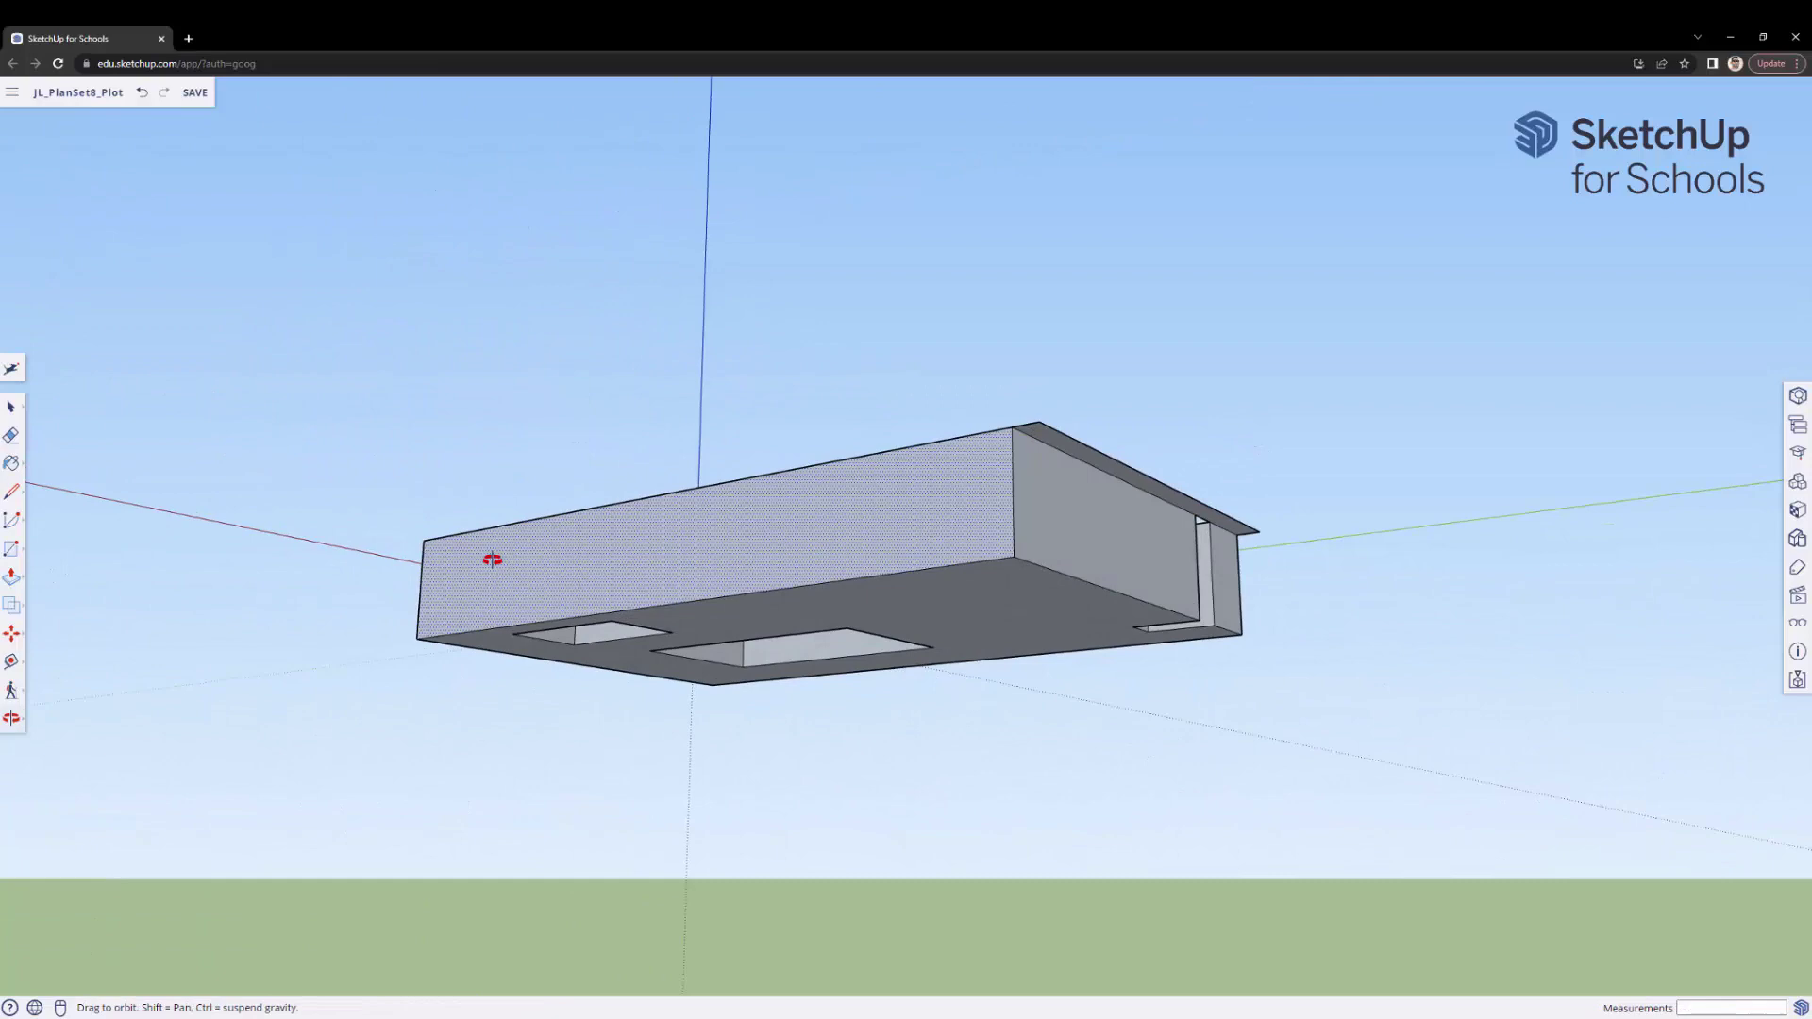
{"action": "left_click", "coordinate": [1057, 444]}
{"action": "key", "text": "Escape"}
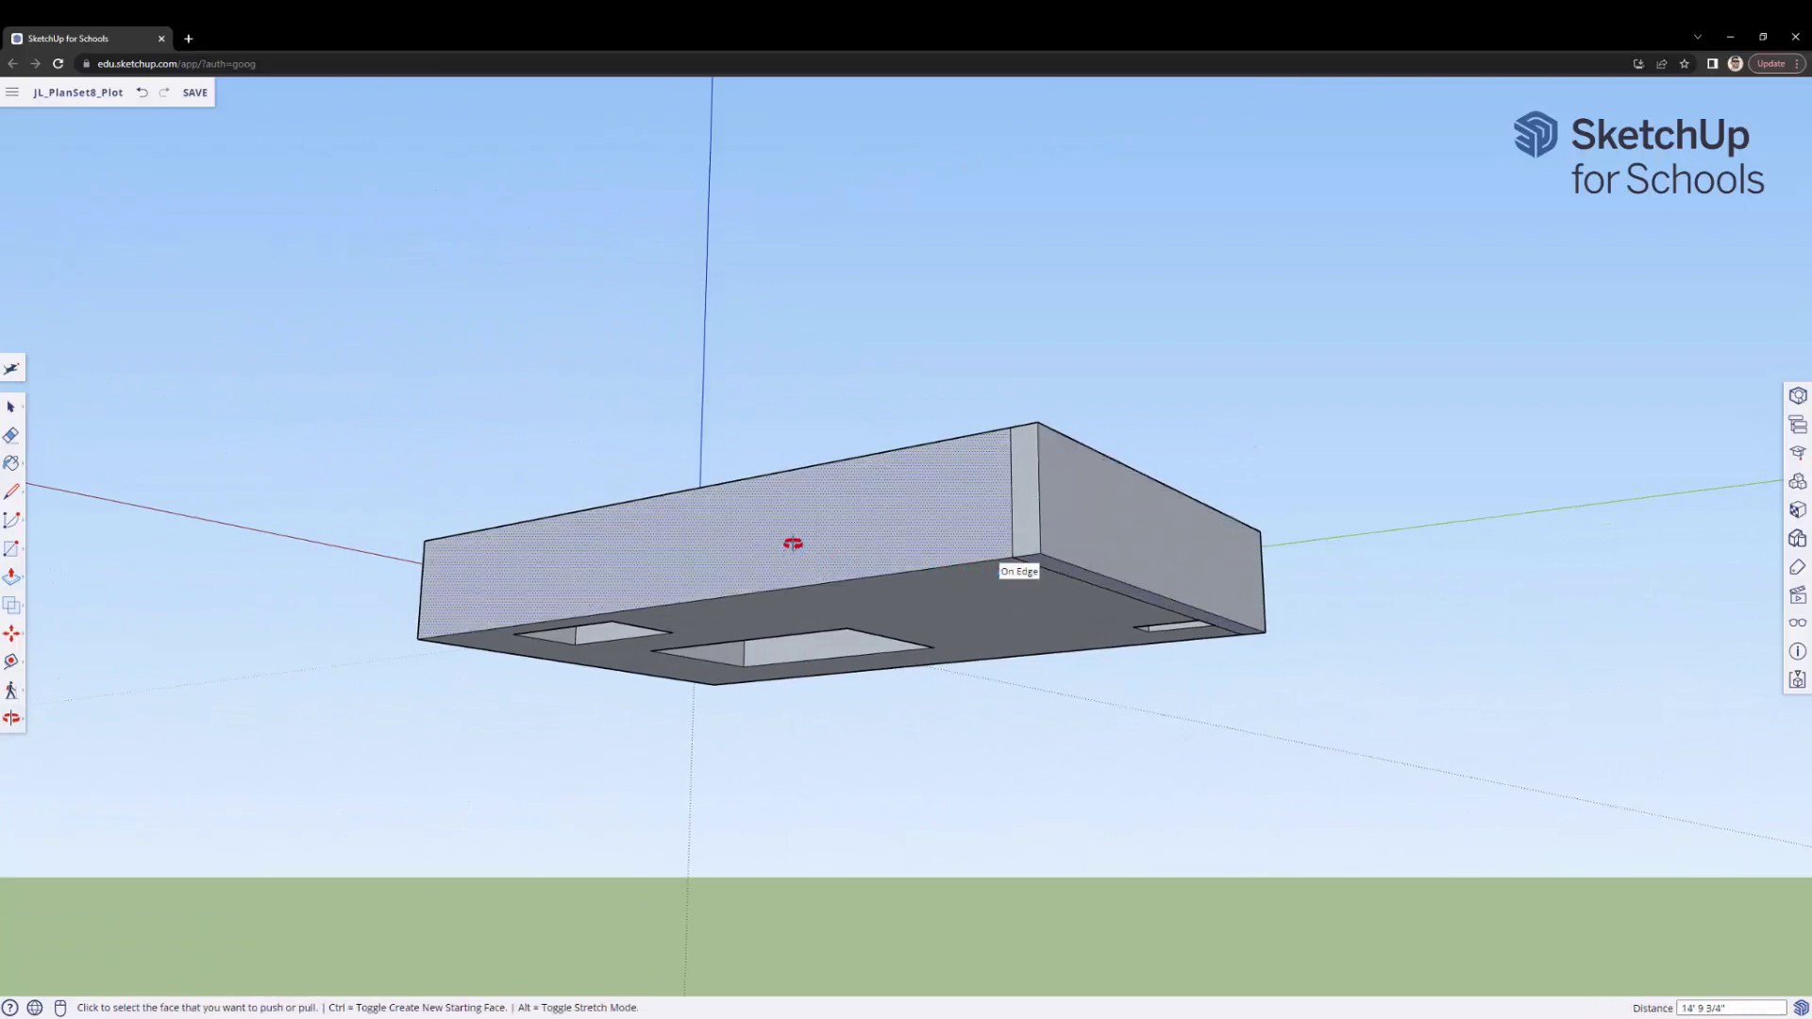
{"action": "middle_click_drag", "start_coordinate": [793, 538], "coordinate": [1427, 926]}
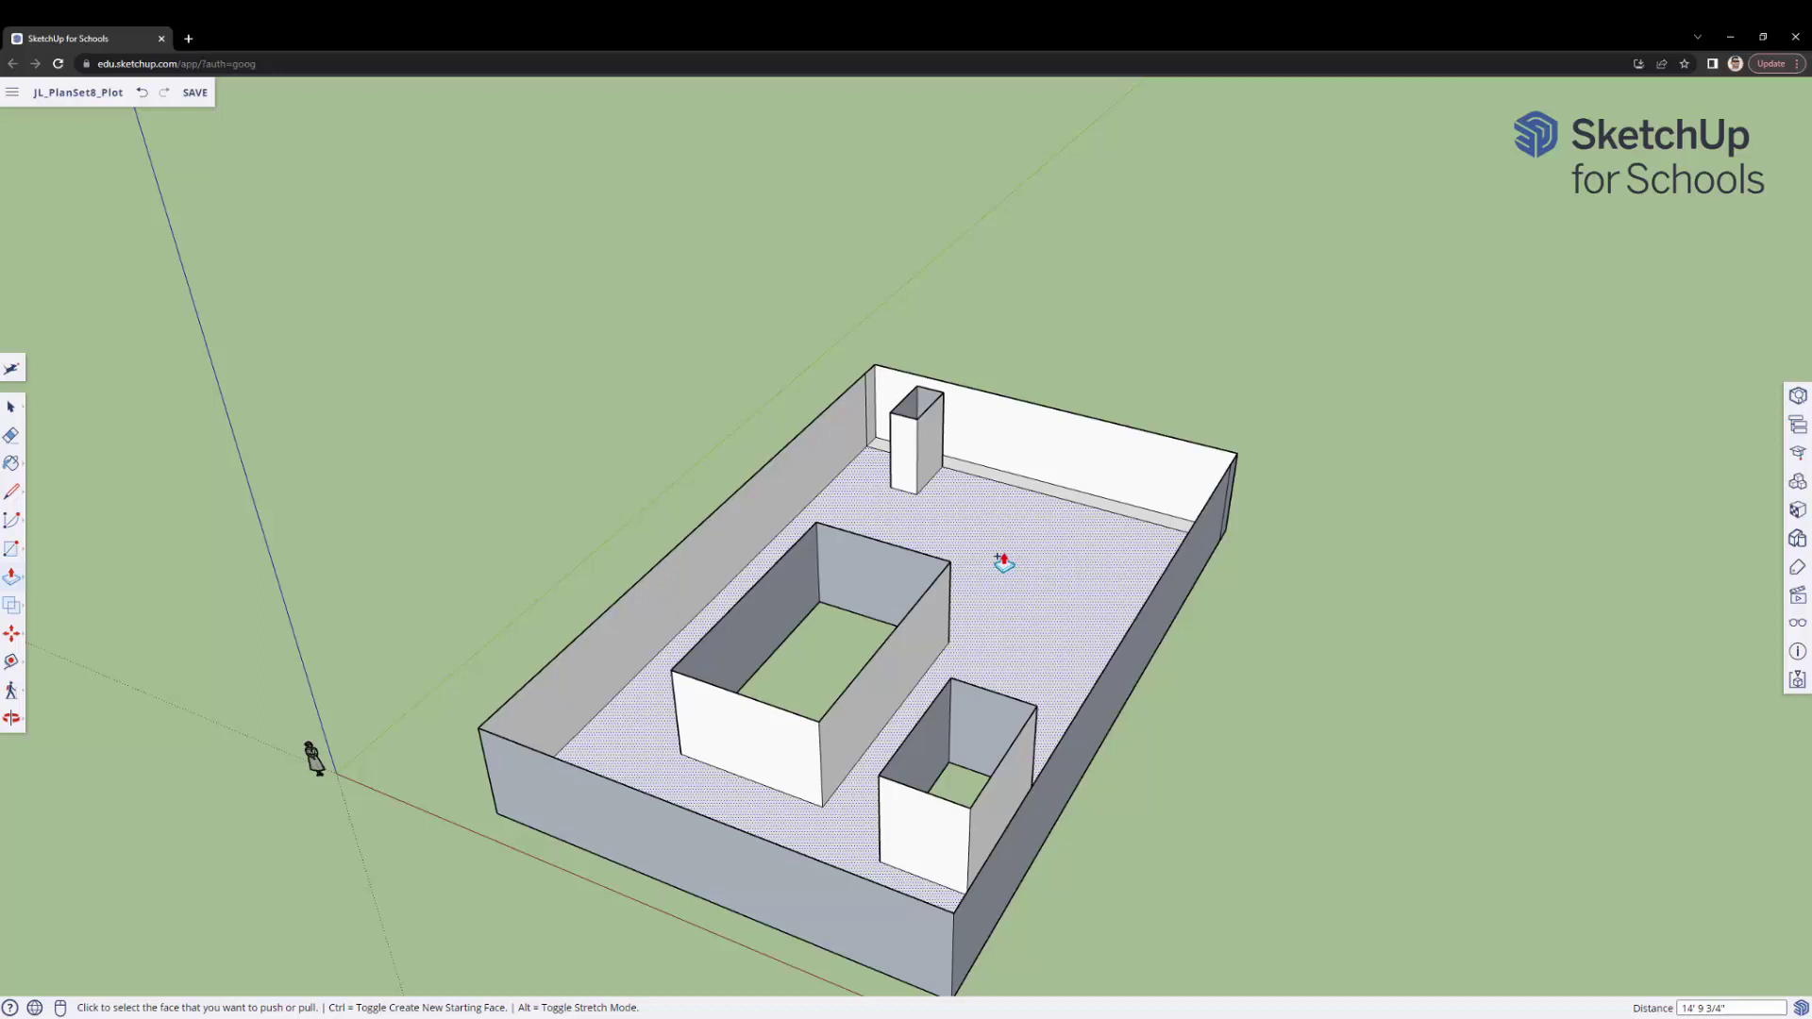
- Raise the sunken top face to the rim and push/pull the narrow right strip
{"action": "left_click", "coordinate": [1003, 563]}
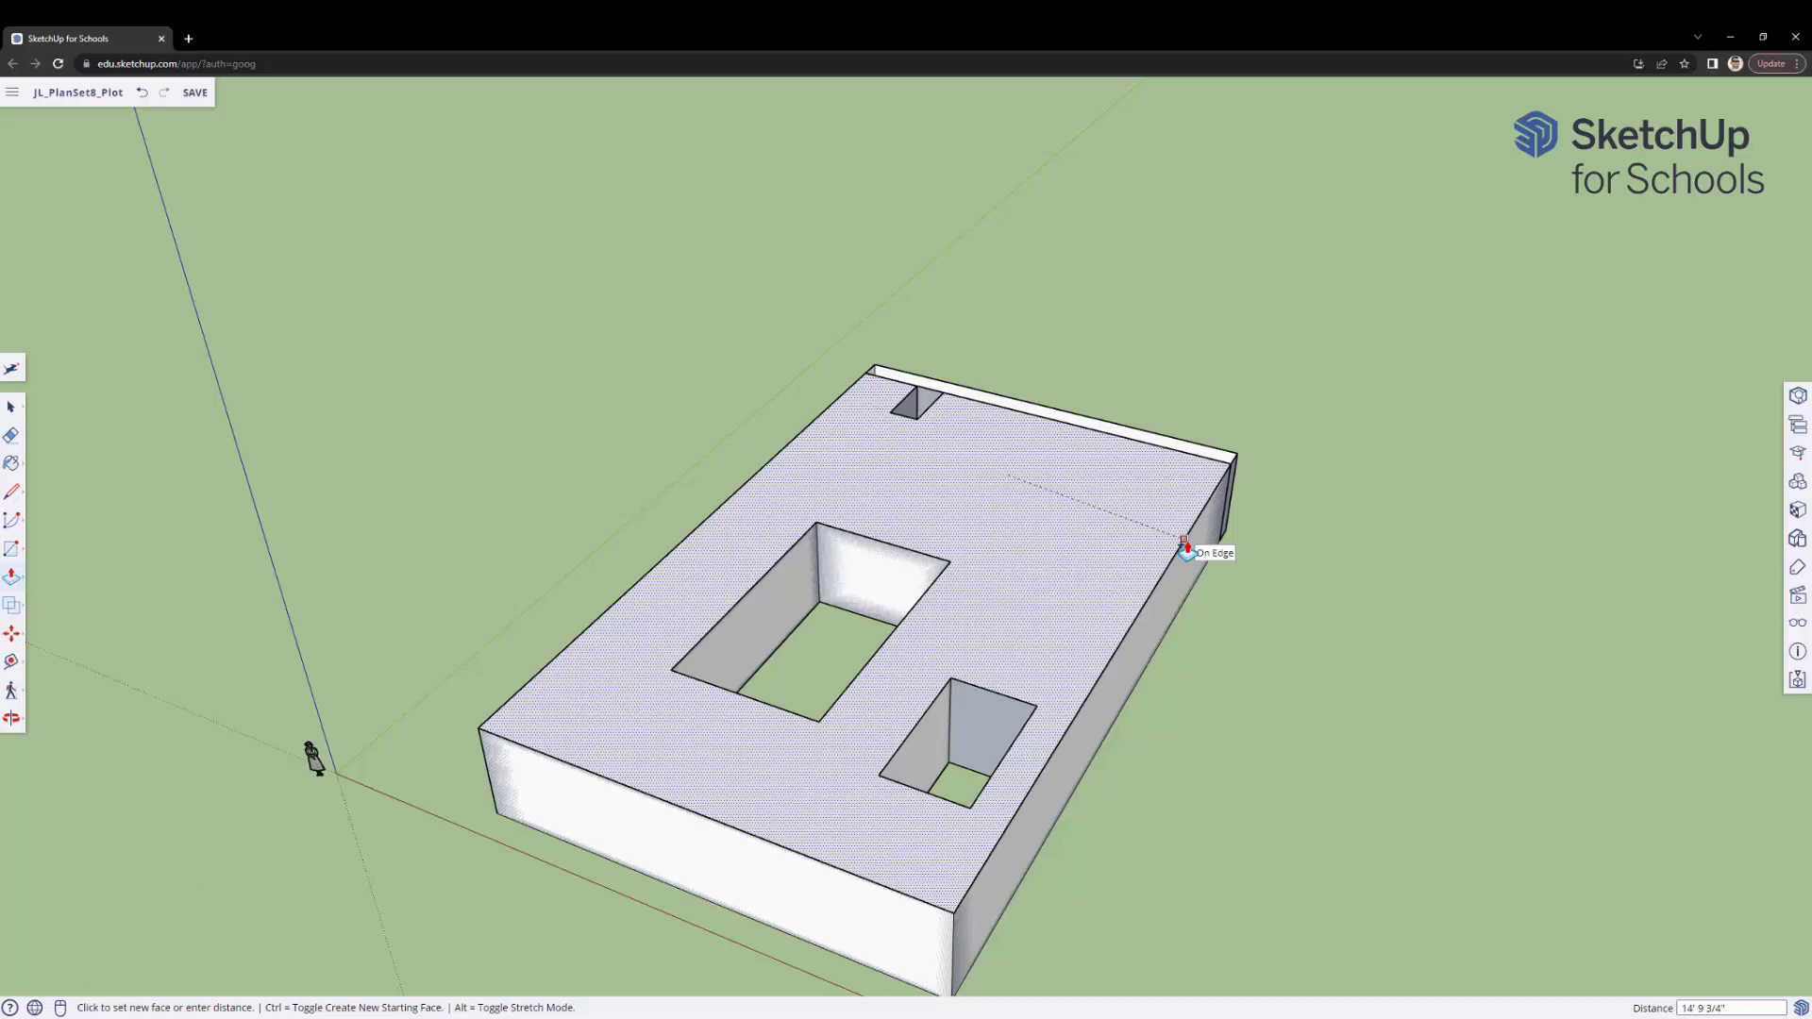
{"action": "left_click", "coordinate": [1185, 547]}
{"action": "middle_click_drag", "start_coordinate": [1226, 638], "coordinate": [969, 658]}
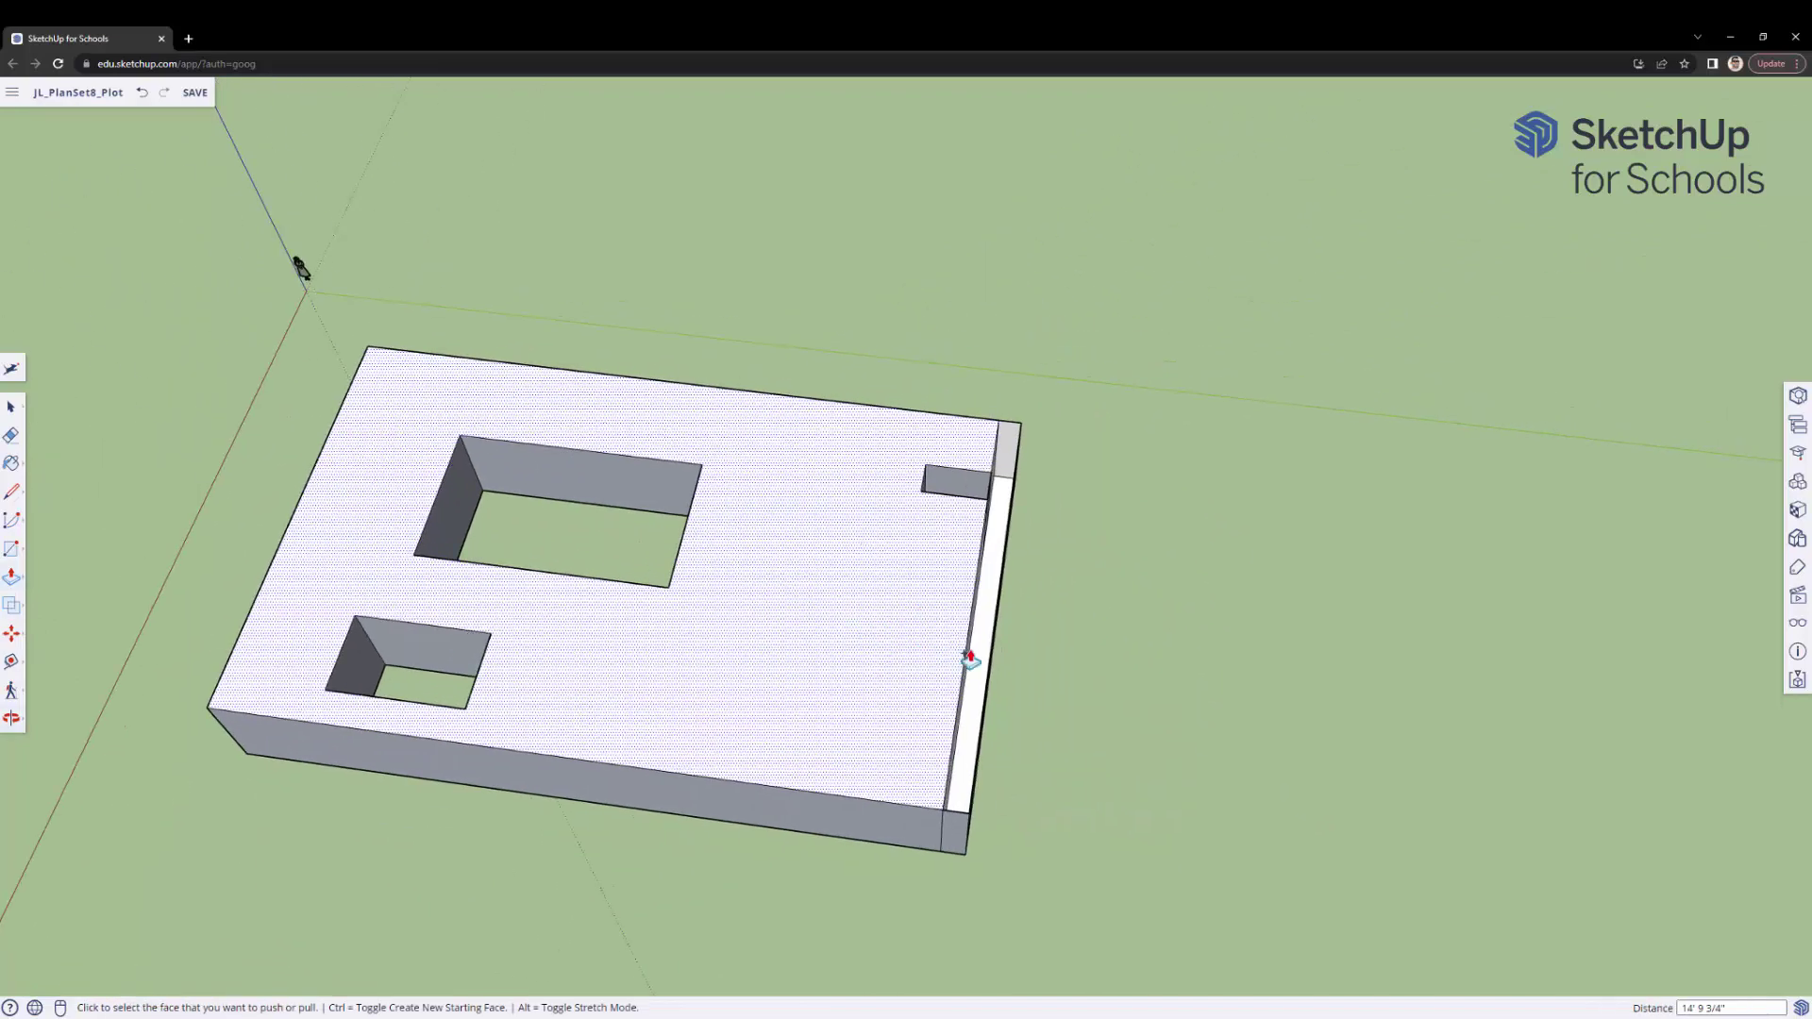
{"action": "left_click", "coordinate": [969, 658]}
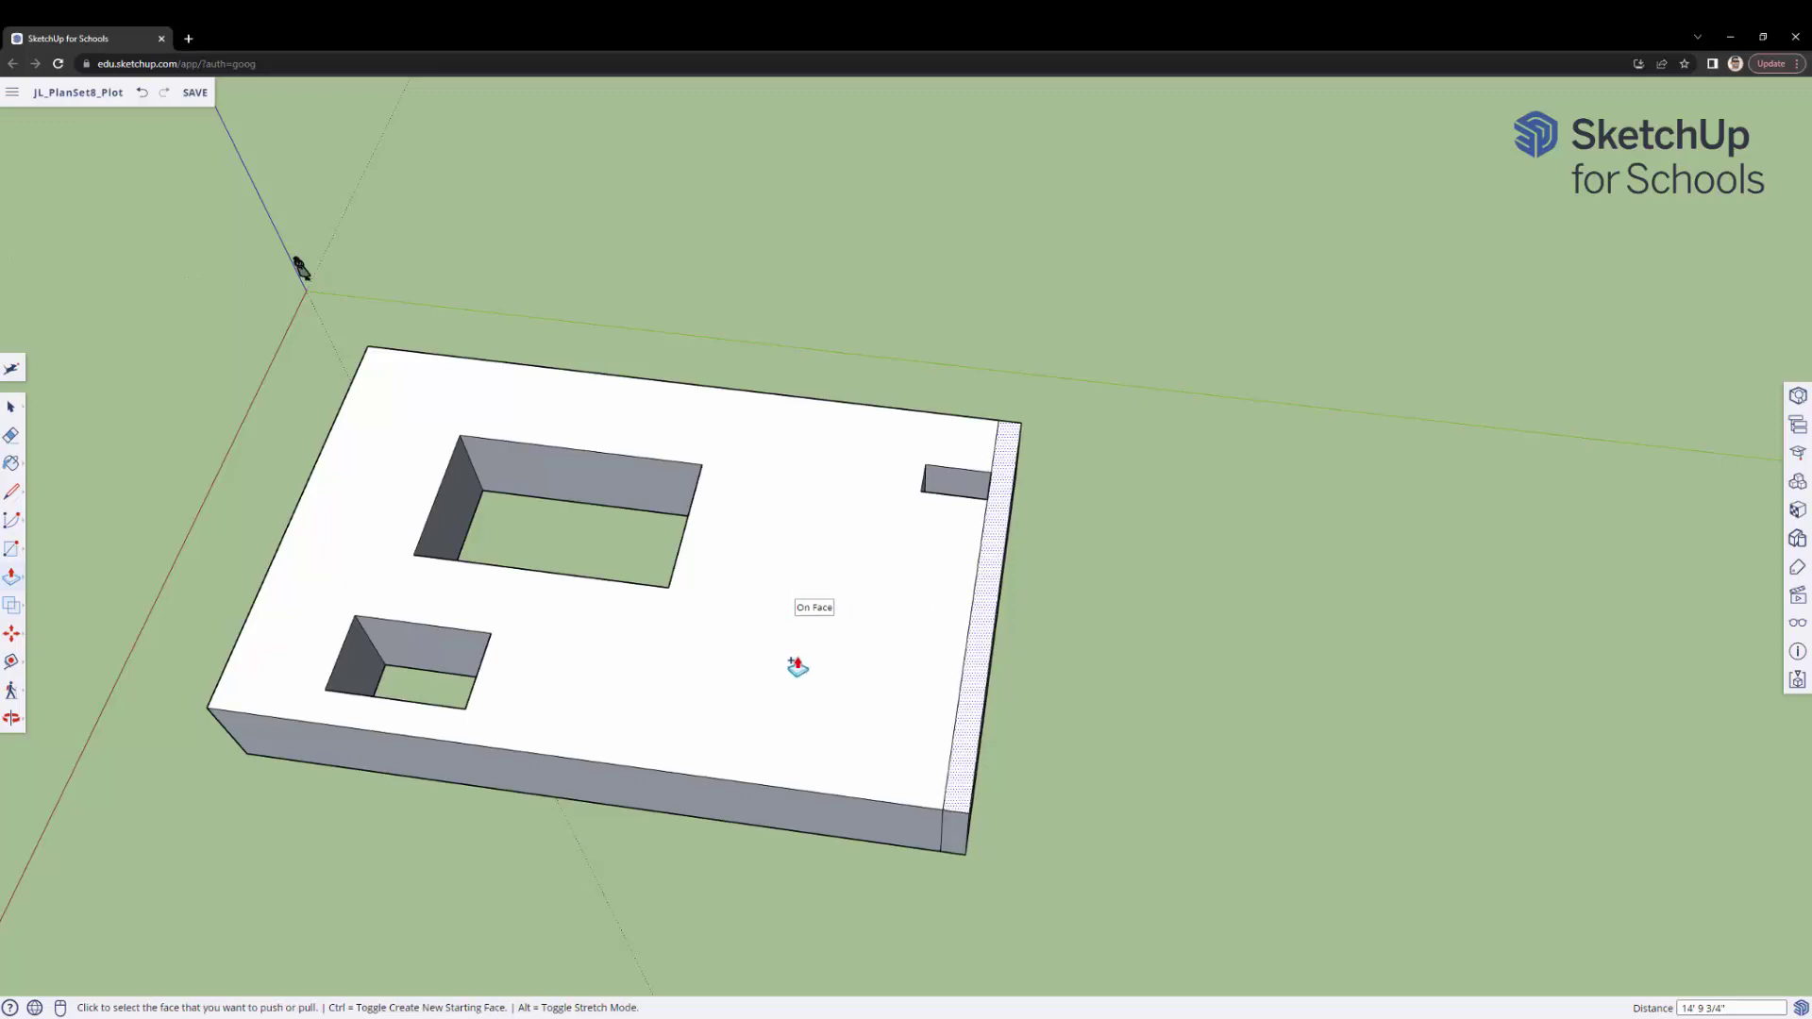
{"action": "middle_click_drag", "start_coordinate": [796, 667], "coordinate": [1001, 572]}
{"action": "scroll", "coordinate": [1001, 572], "scroll_direction": "down", "scroll_amount": 3}
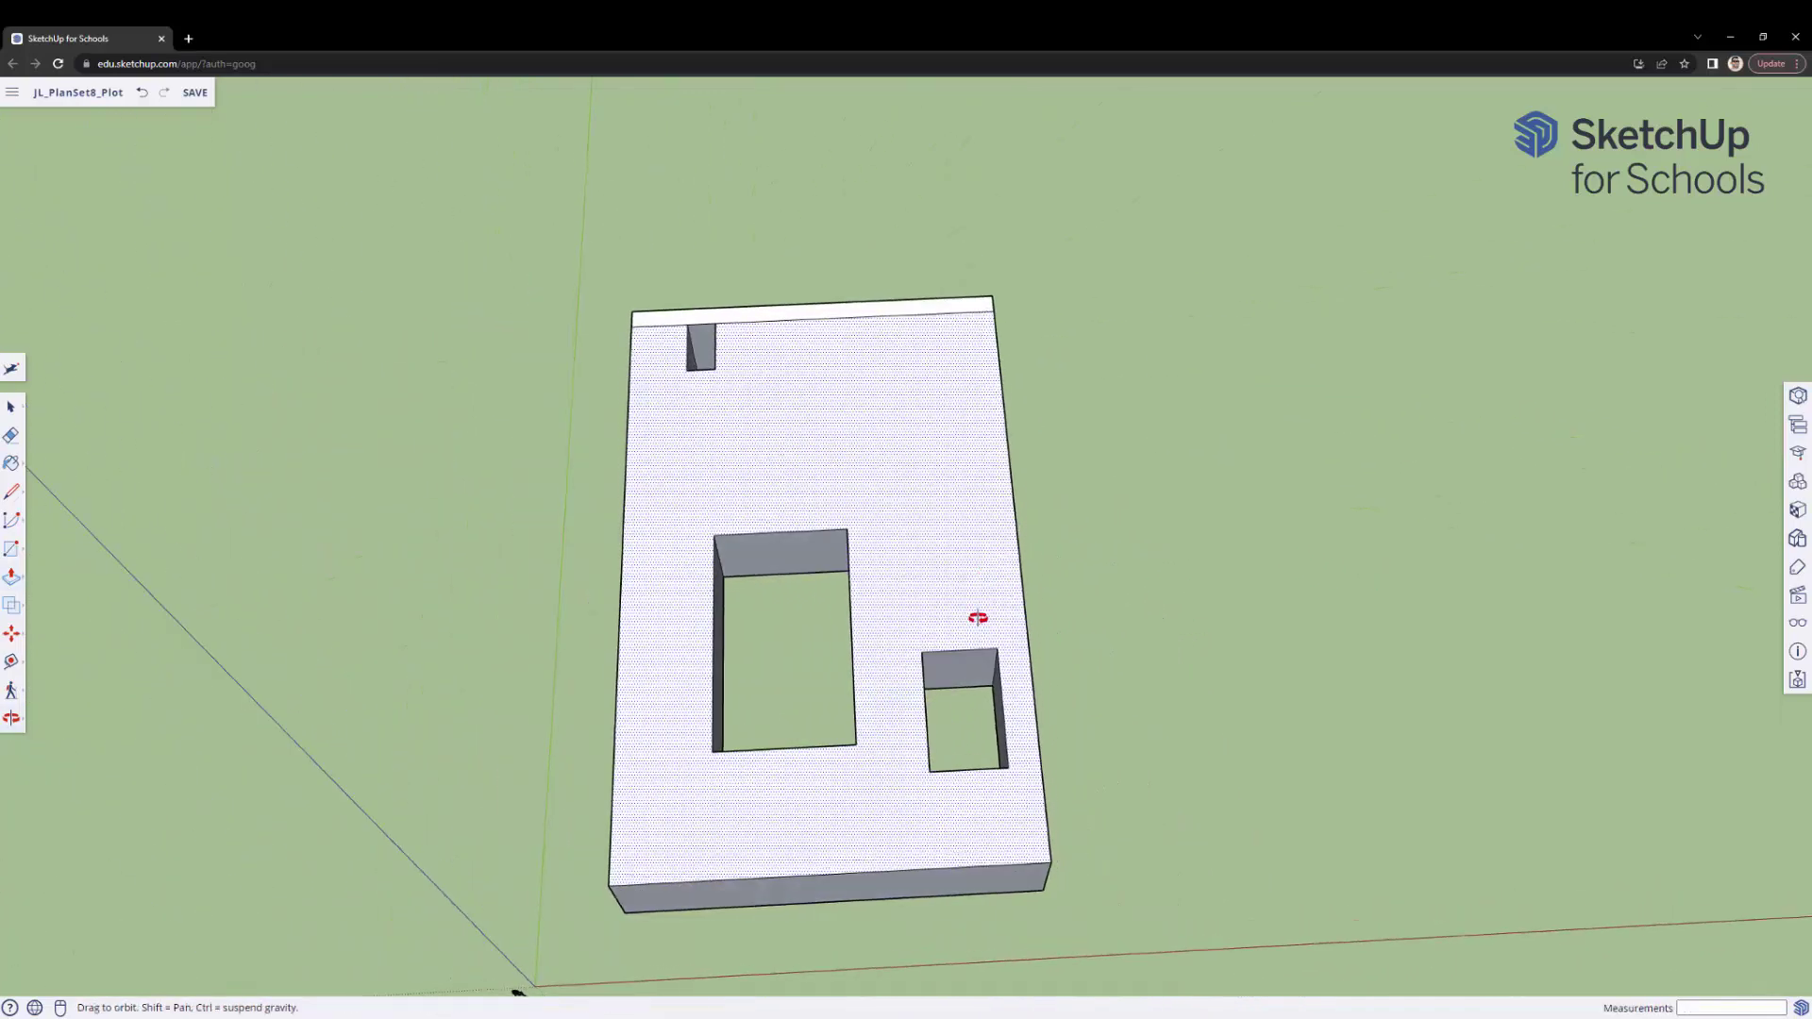
- Place guides 2' inside the left edge and 1' inside the right edge
{"action": "left_click", "coordinate": [11, 661]}
{"action": "scroll", "coordinate": [698, 543], "scroll_direction": "up", "scroll_amount": 3}
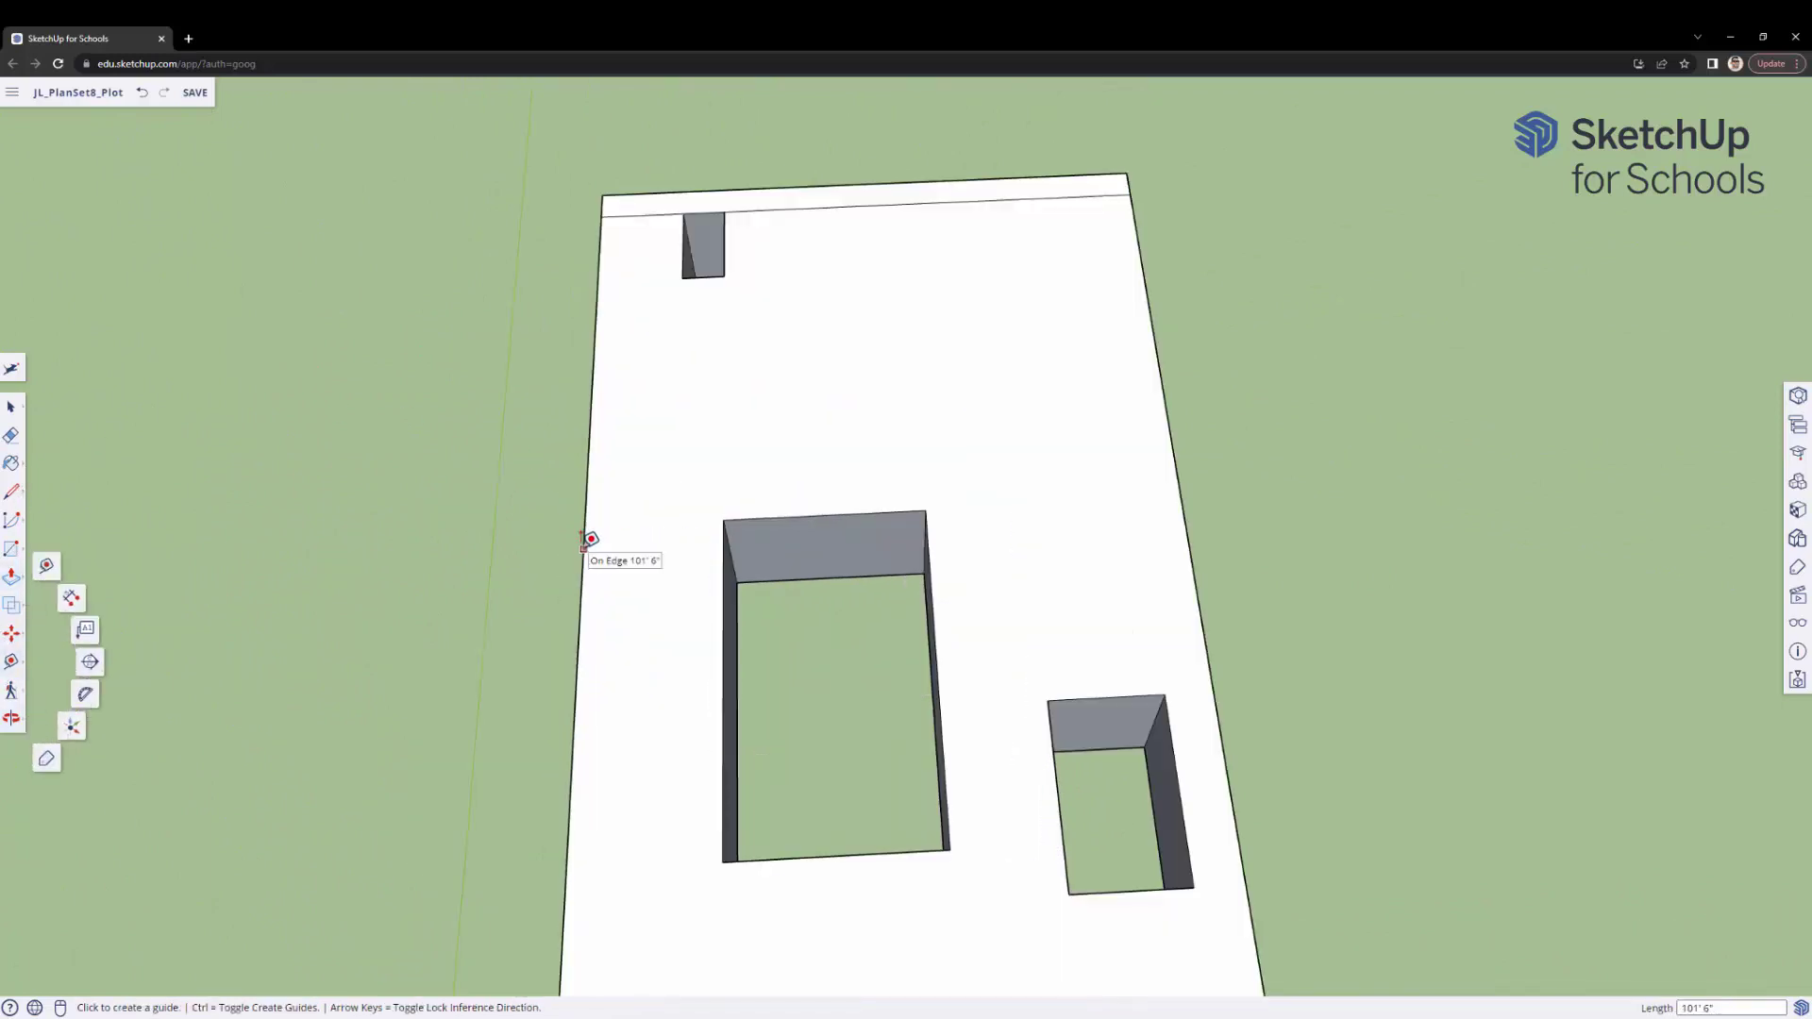
{"action": "left_click", "coordinate": [584, 549]}
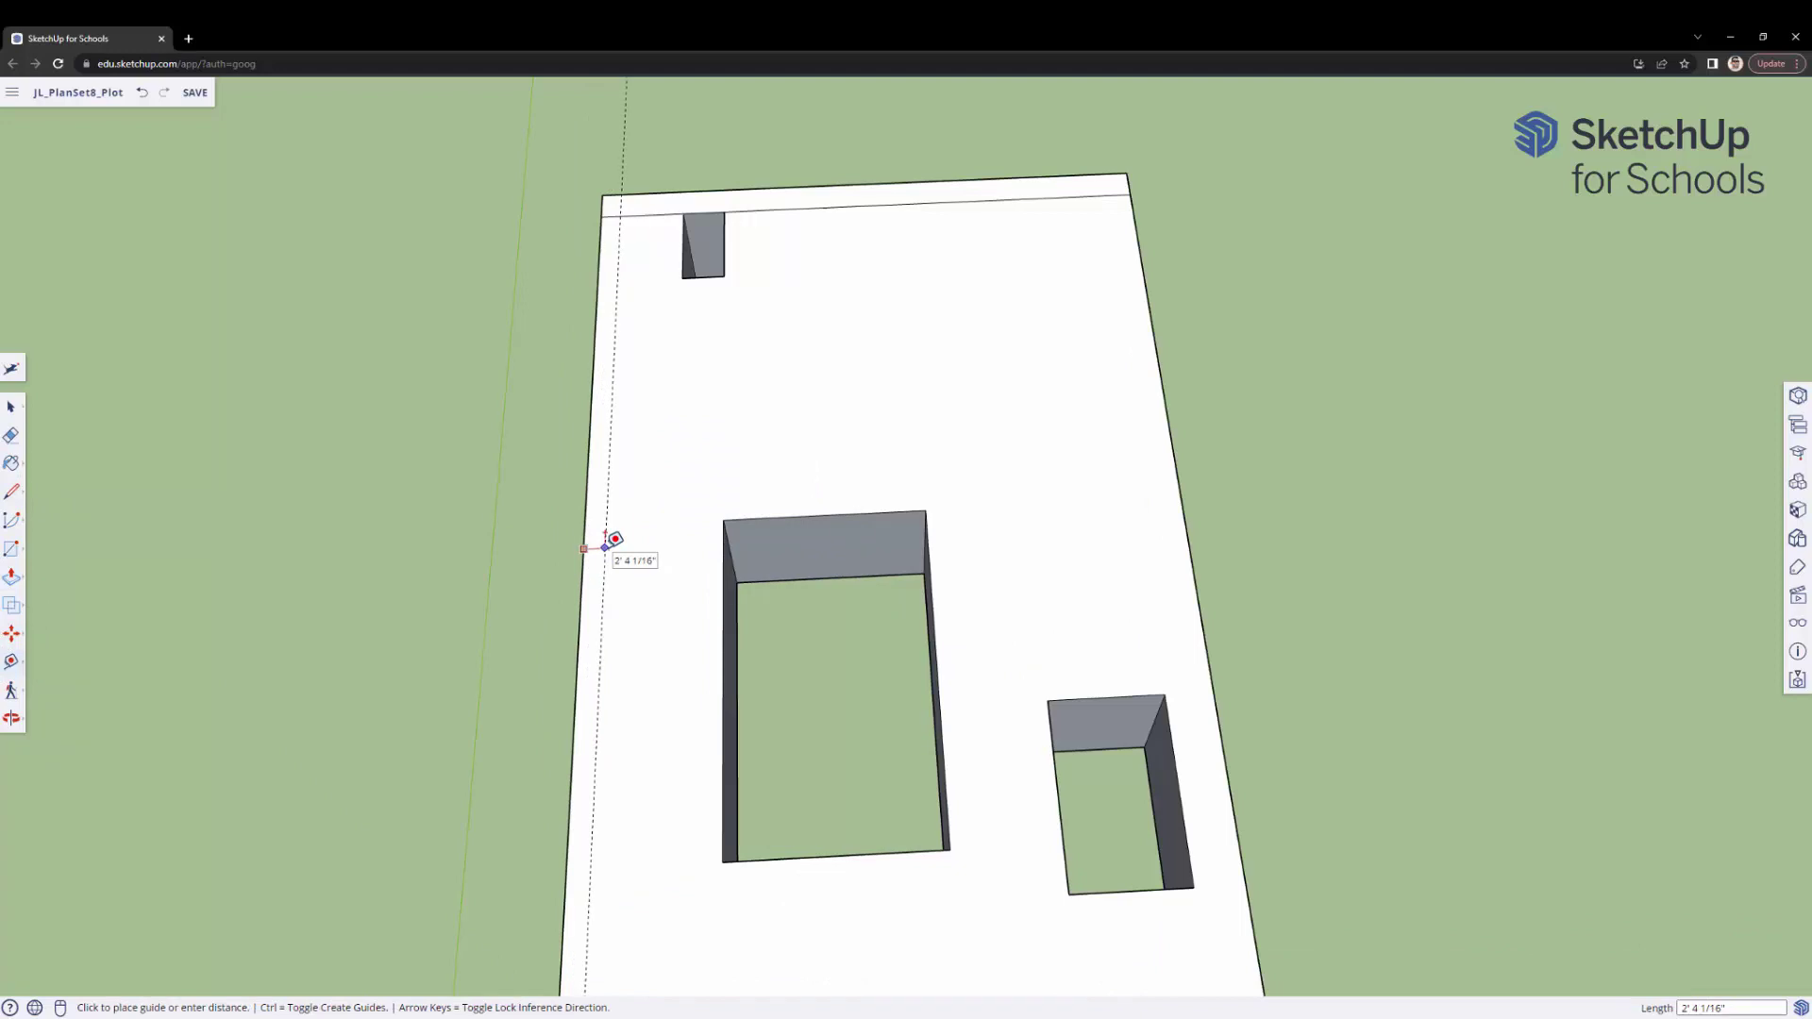
{"action": "type", "text": "2"}
{"action": "key", "text": "Return"}
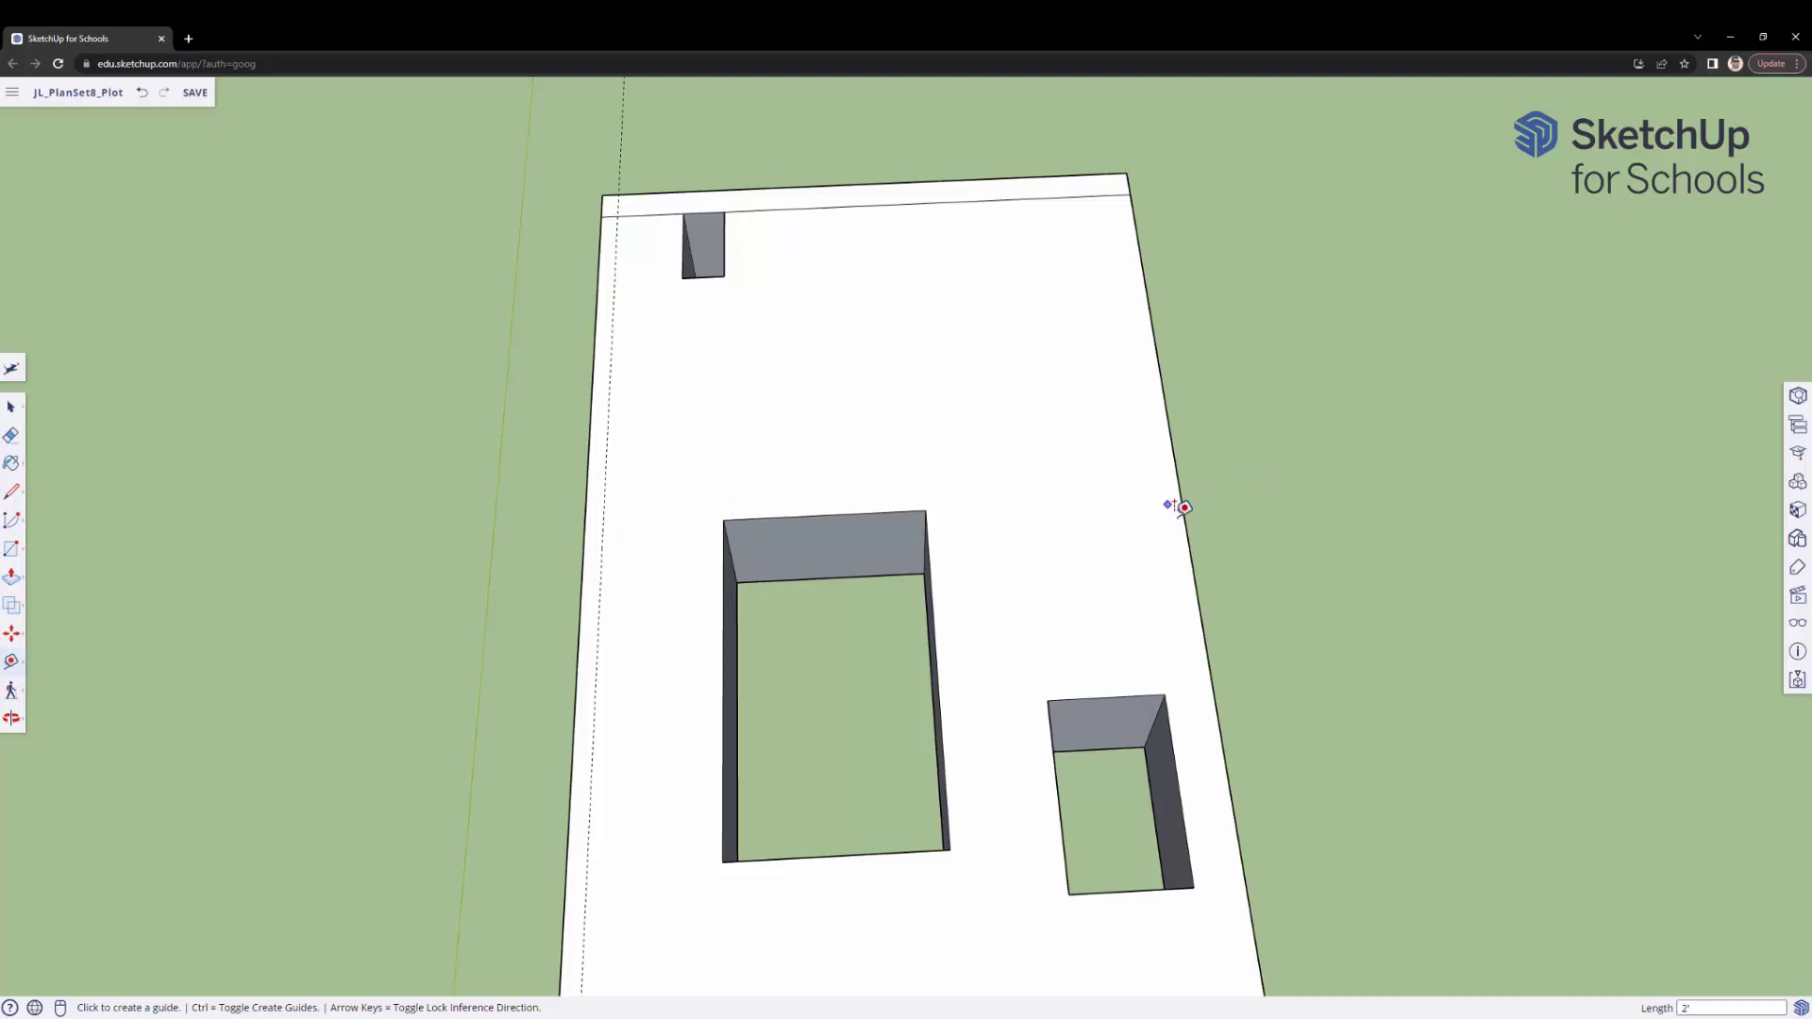
{"action": "left_click", "coordinate": [1184, 513]}
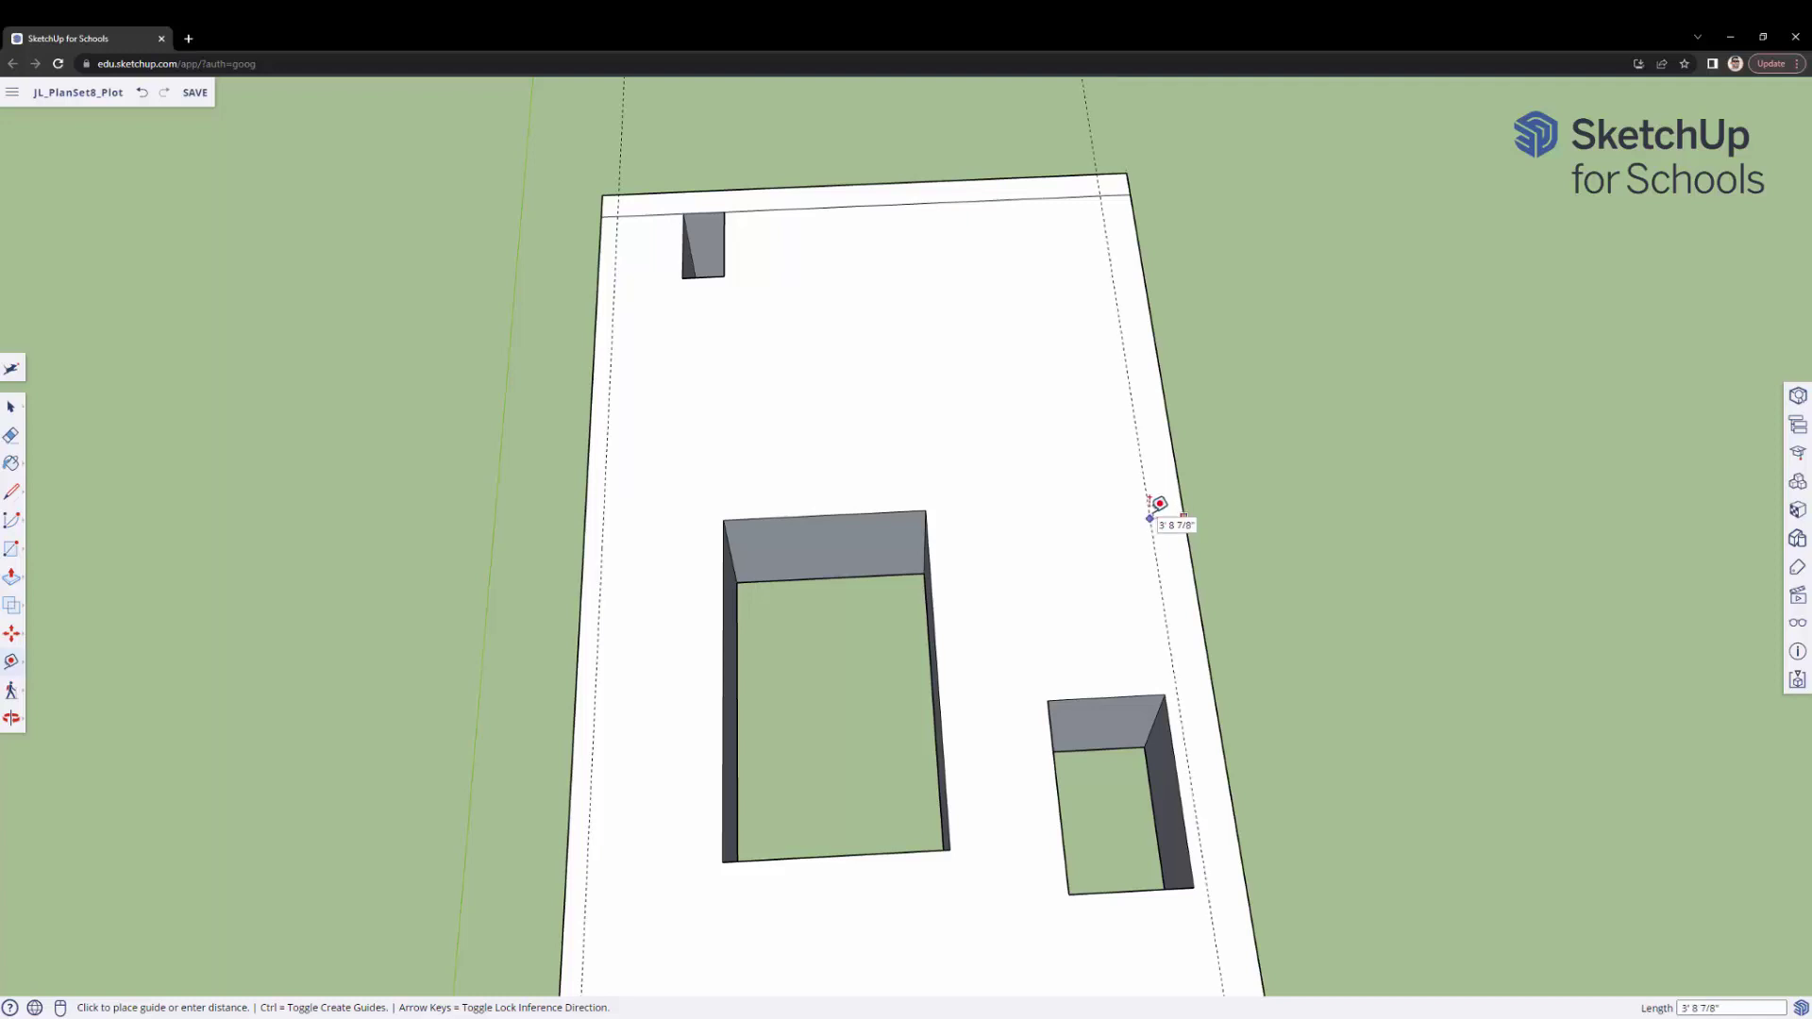
{"action": "key", "text": "BackSpace"}
{"action": "key", "text": "Return"}
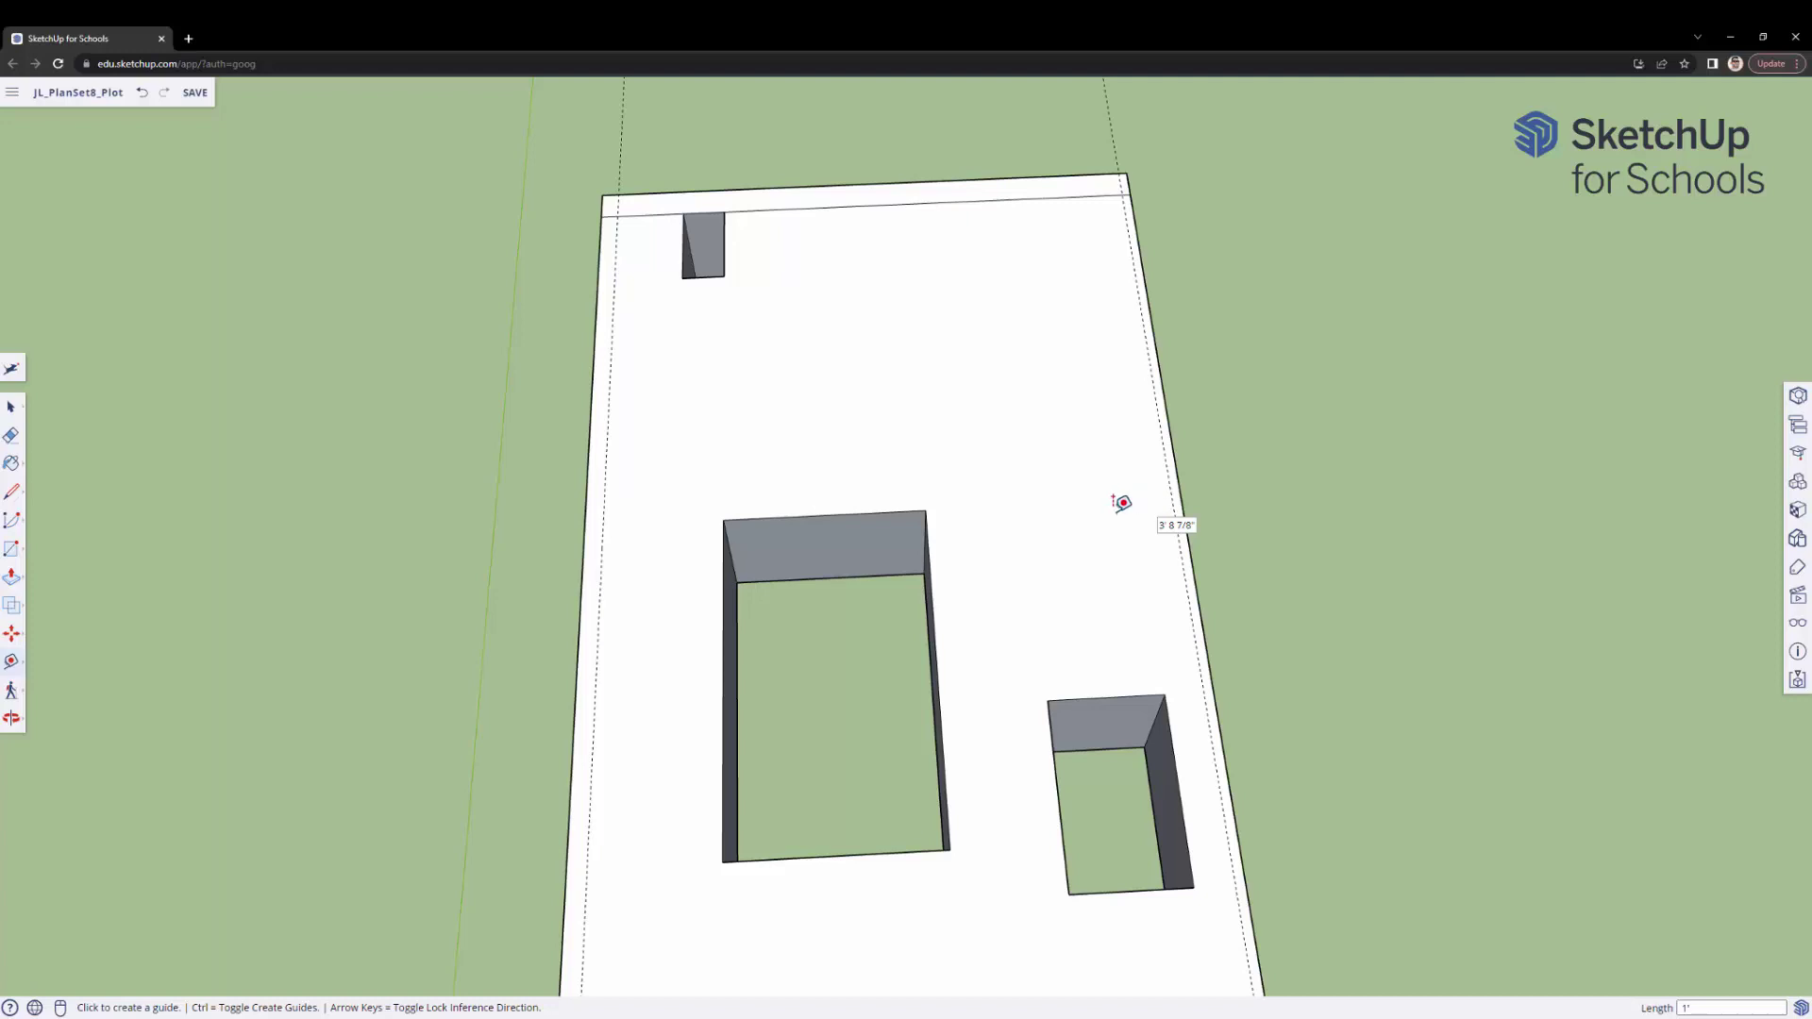
- Replace the left guide with a new one 1' inside the left edge
{"action": "left_click", "coordinate": [11, 435]}
{"action": "left_click", "coordinate": [608, 402]}
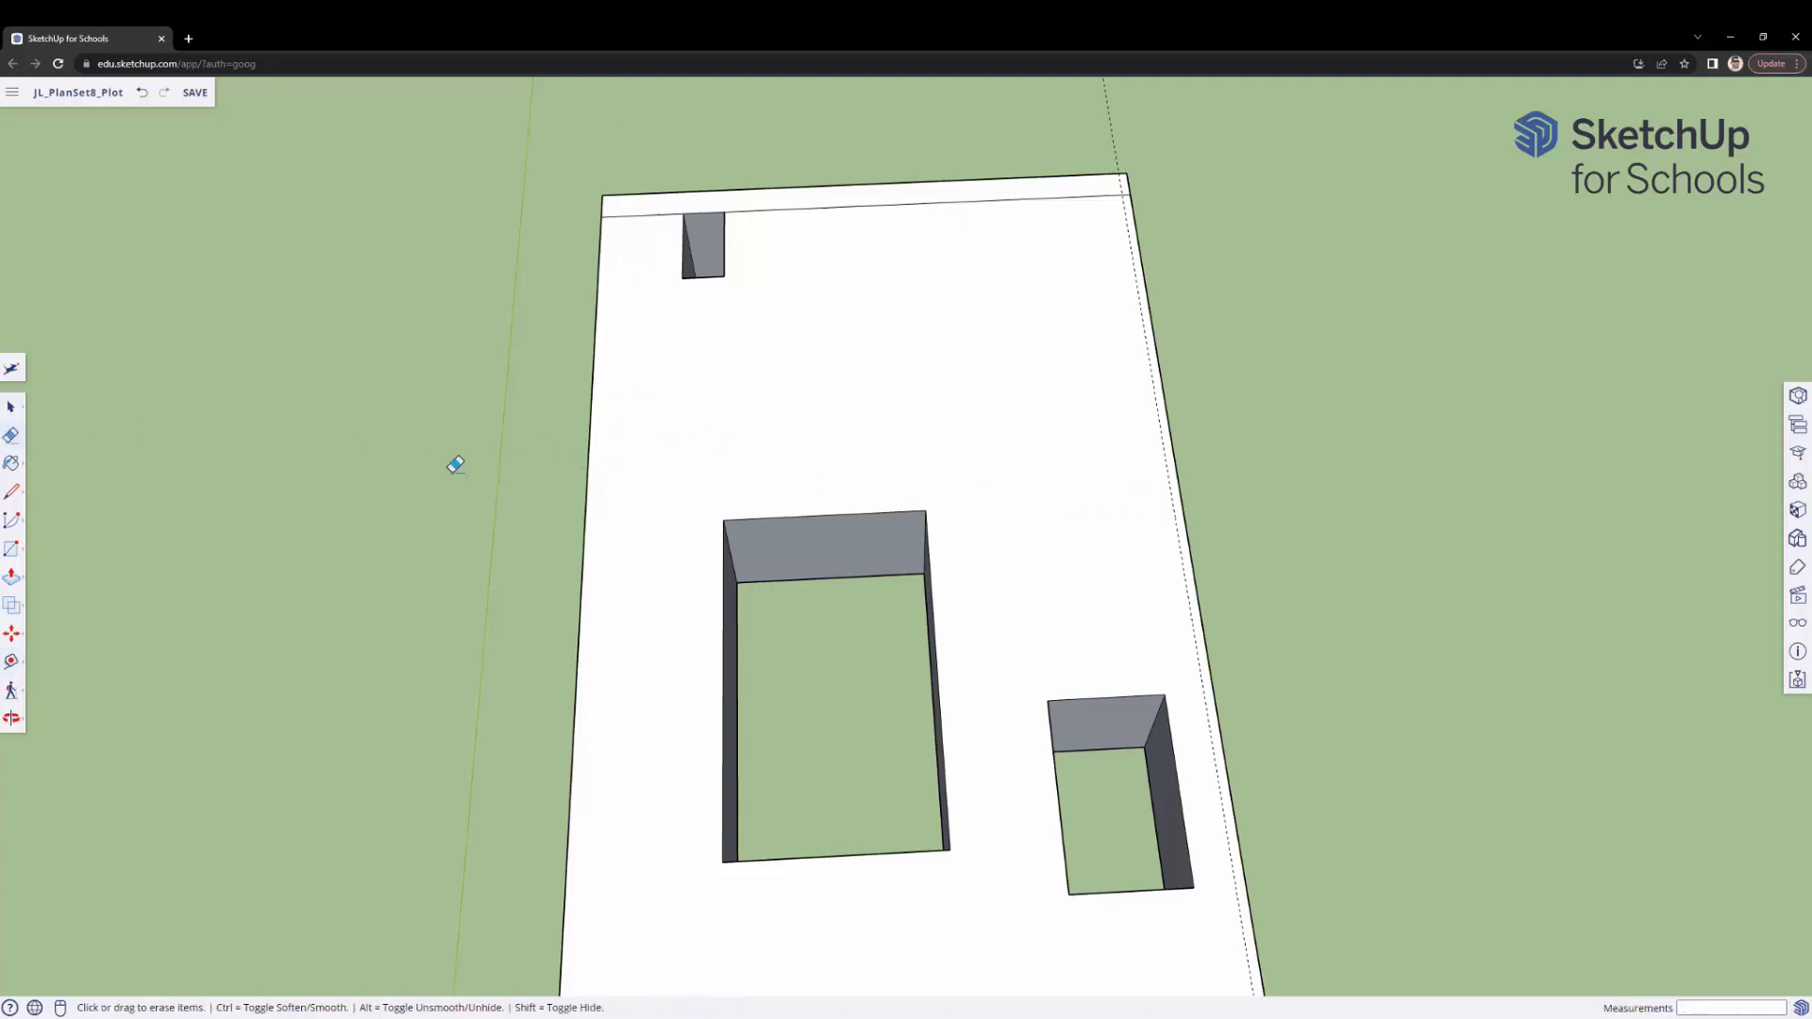
{"action": "left_click", "coordinate": [583, 570]}
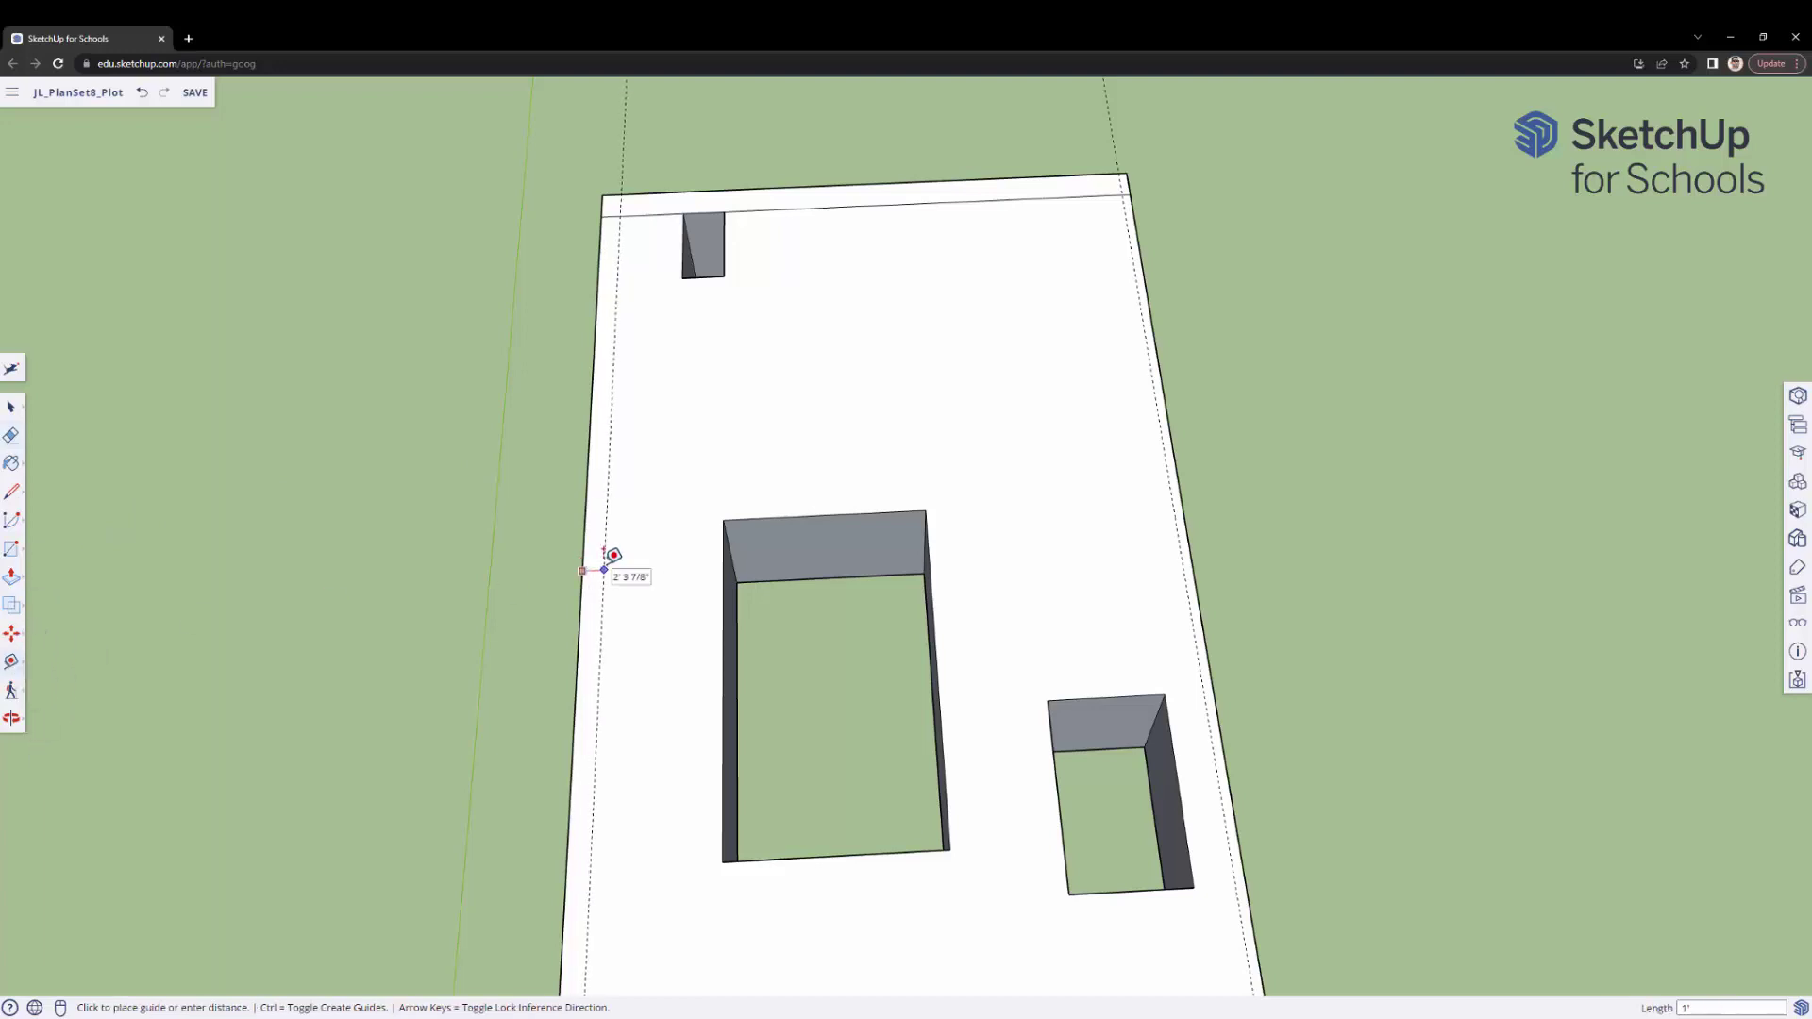
{"action": "left_click", "coordinate": [614, 555]}
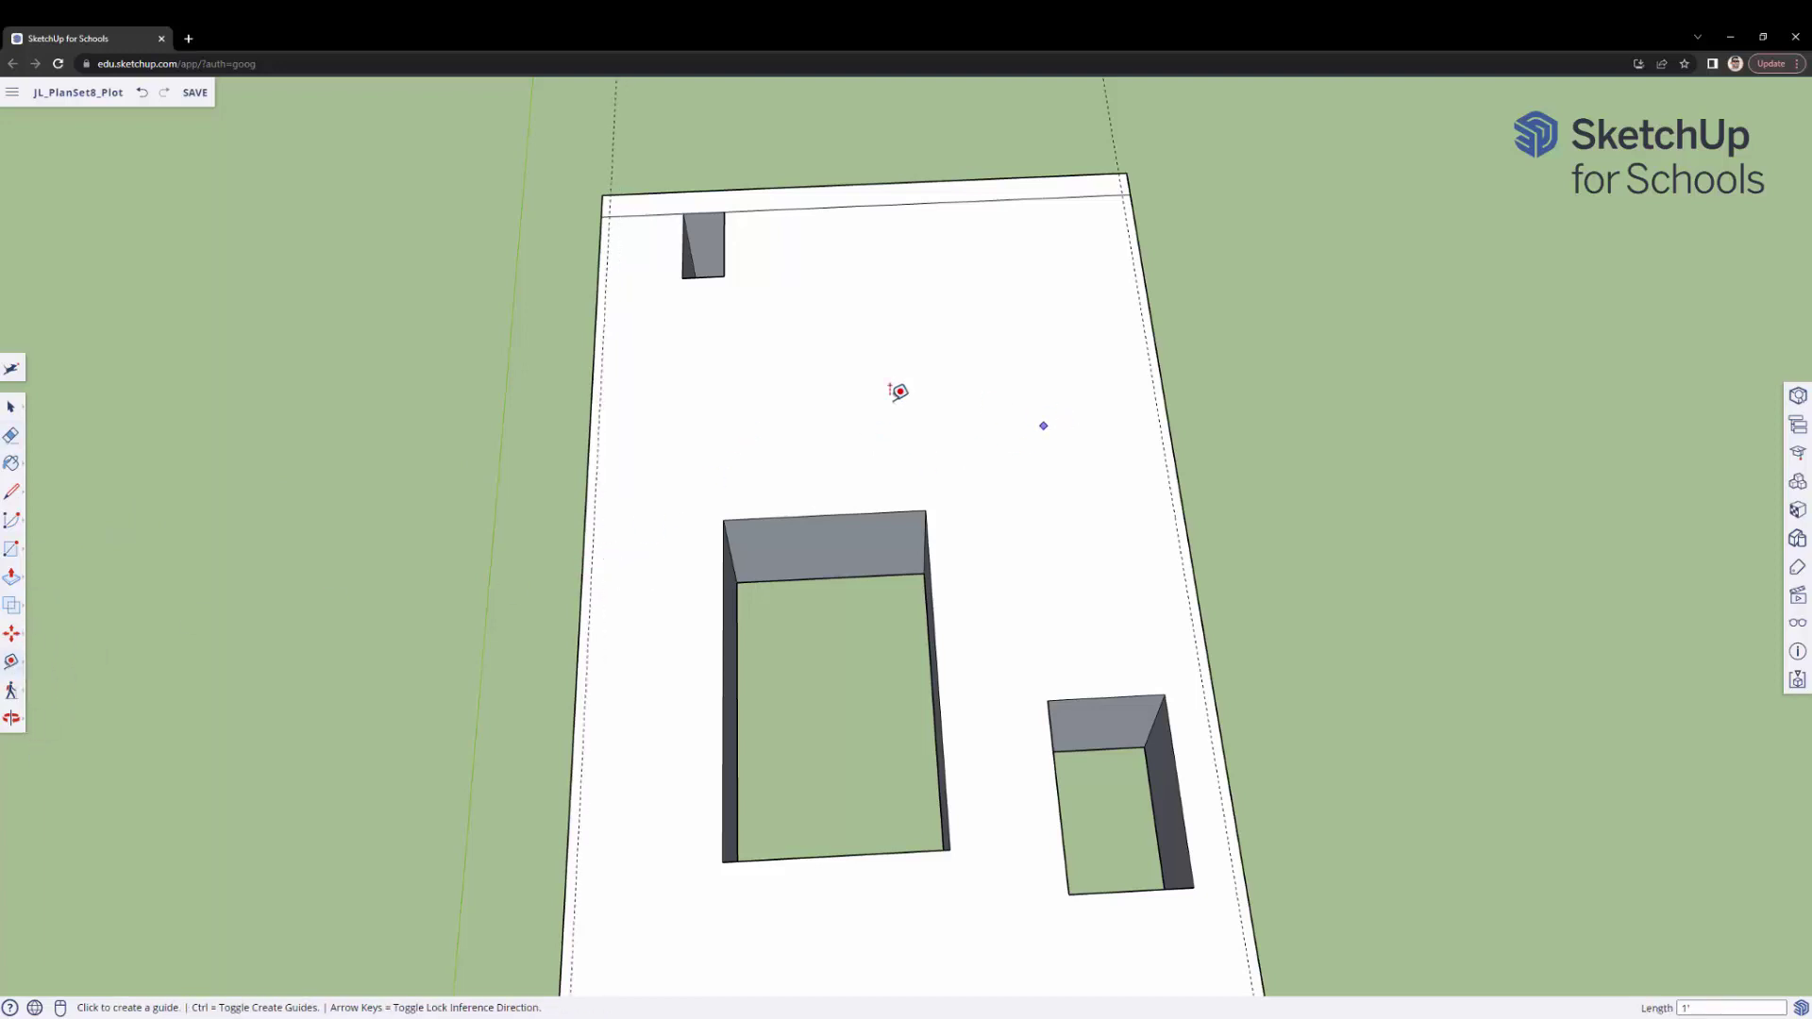
{"action": "left_click", "coordinate": [13, 491]}
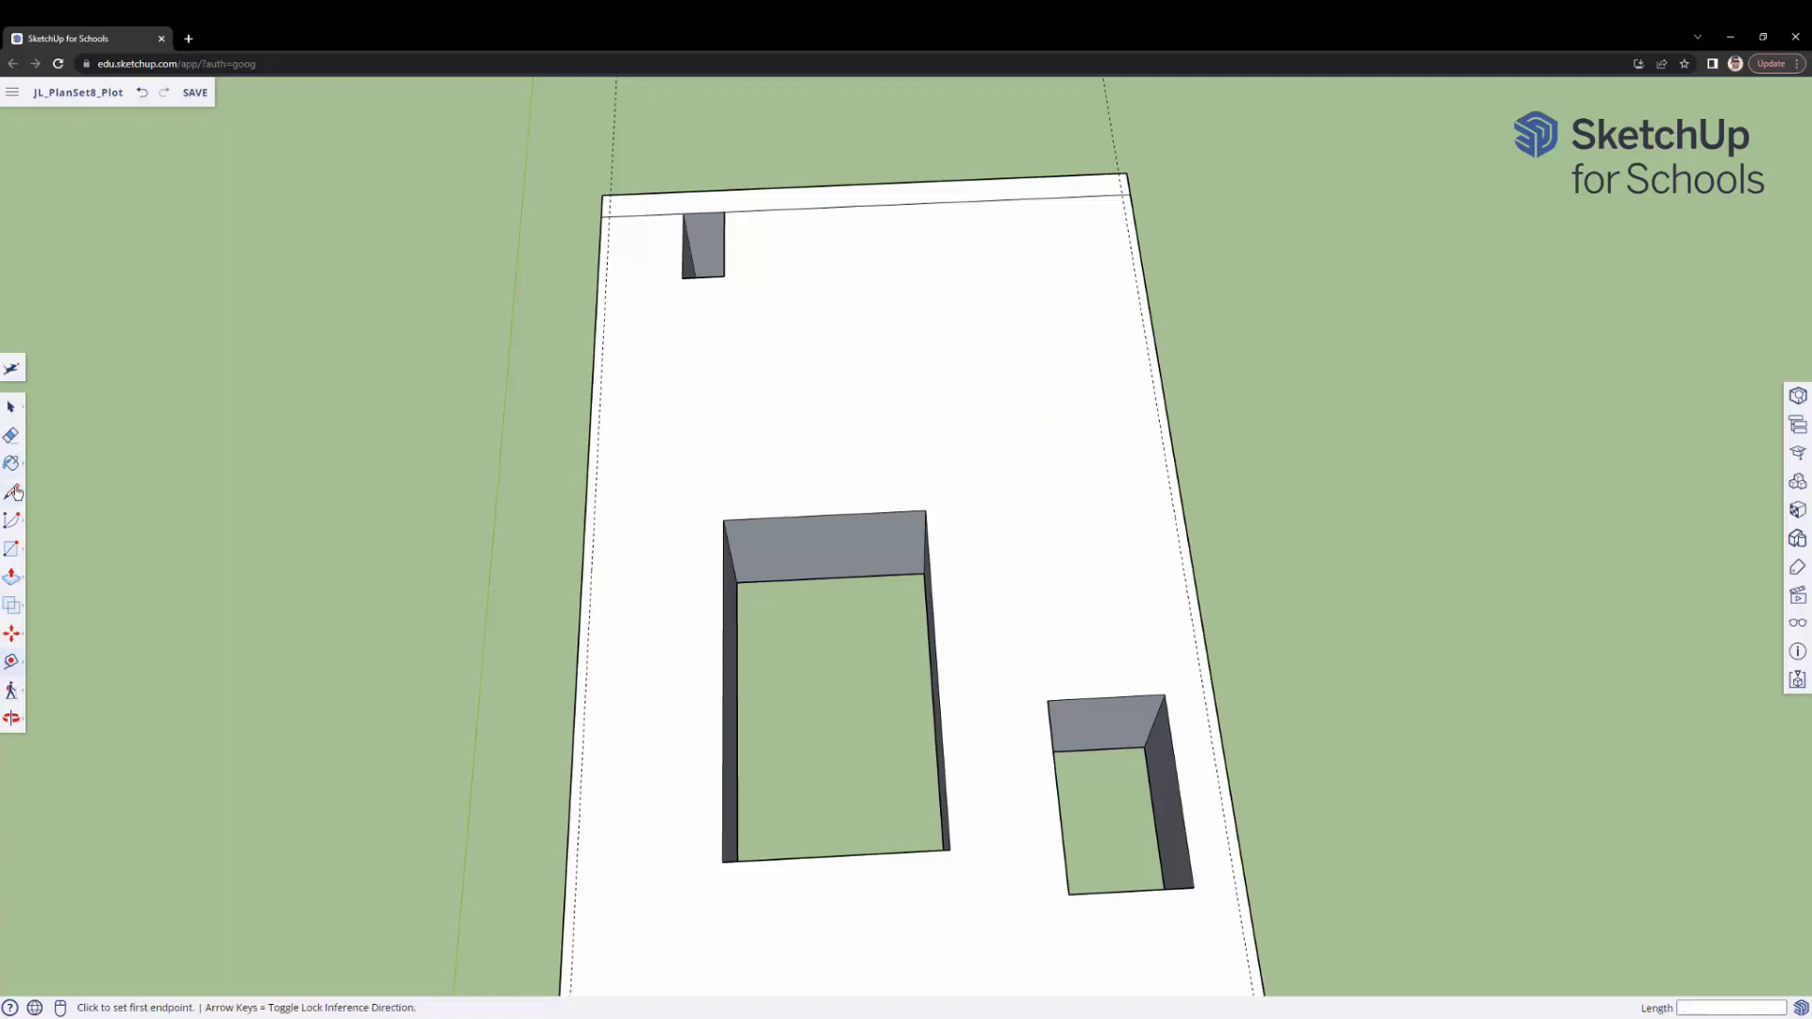
- Draw fence lines along the left and right guides, from the top corners to the bottom corners
{"action": "left_click", "coordinate": [609, 217]}
{"action": "middle_click_drag", "start_coordinate": [642, 483], "coordinate": [603, 623], "text": "shift"}
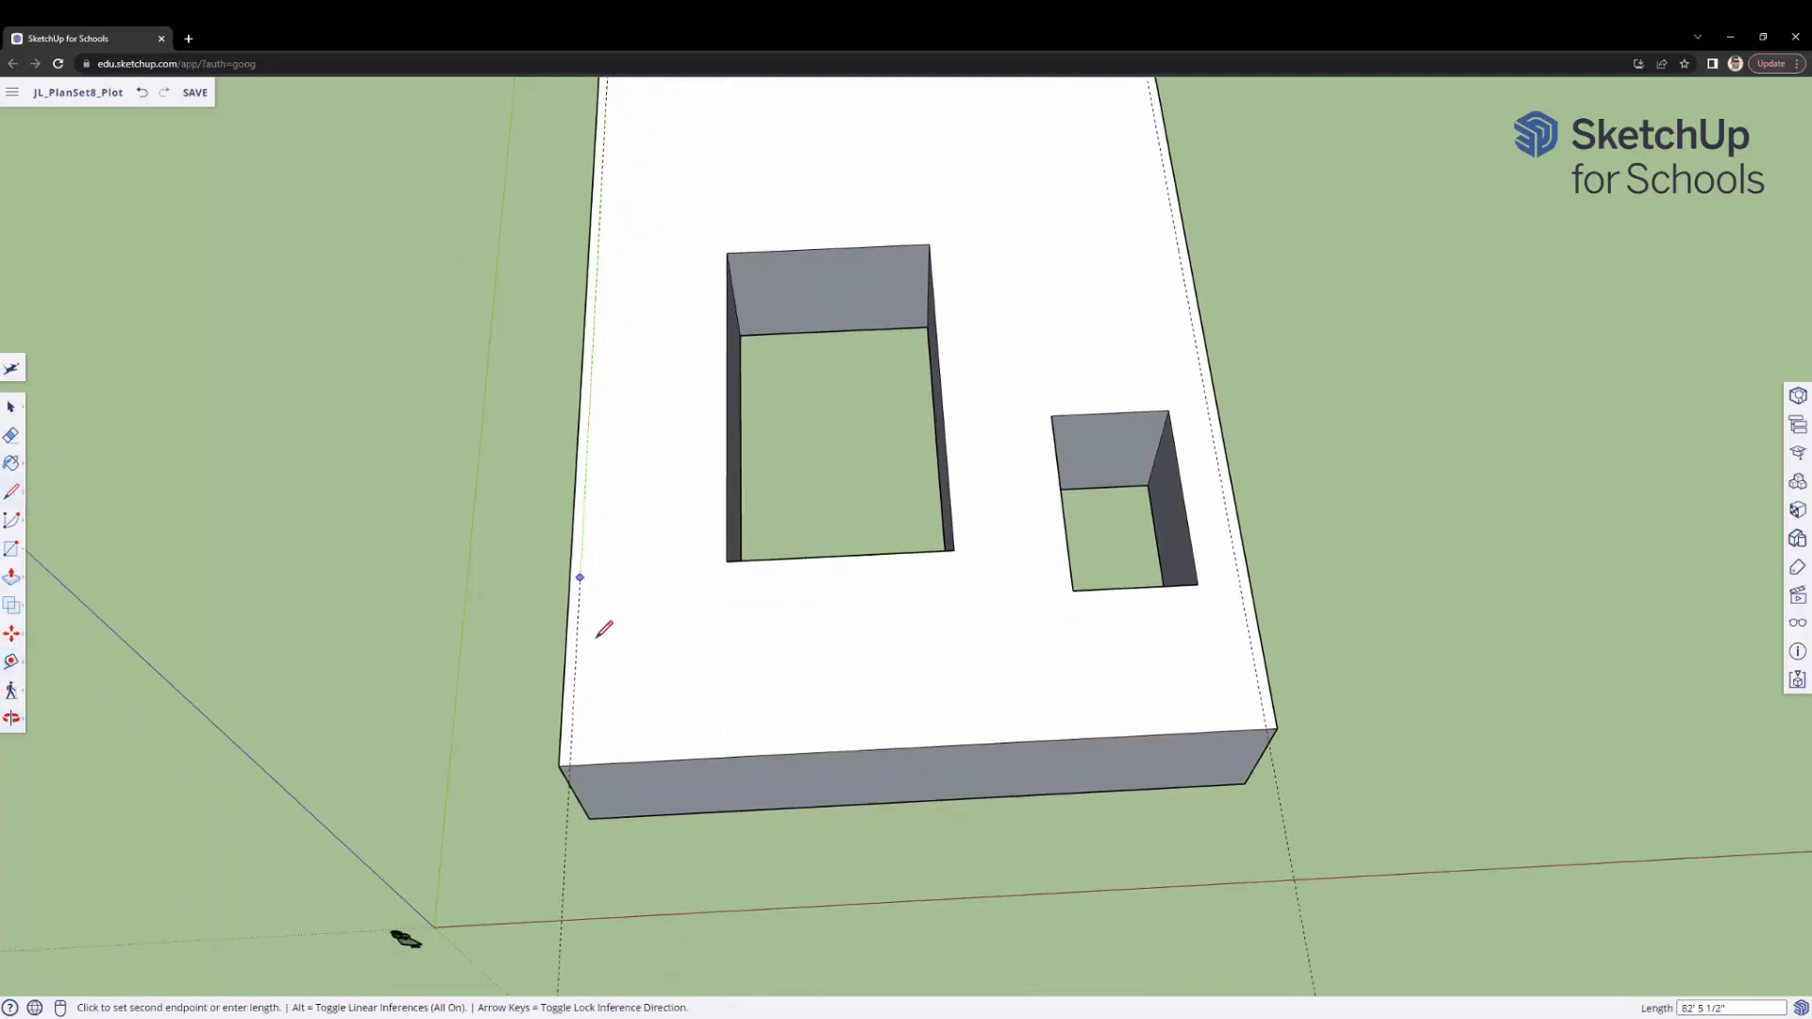
{"action": "left_click", "coordinate": [573, 762]}
{"action": "middle_click_drag", "start_coordinate": [817, 647], "coordinate": [676, 846], "text": "shift"}
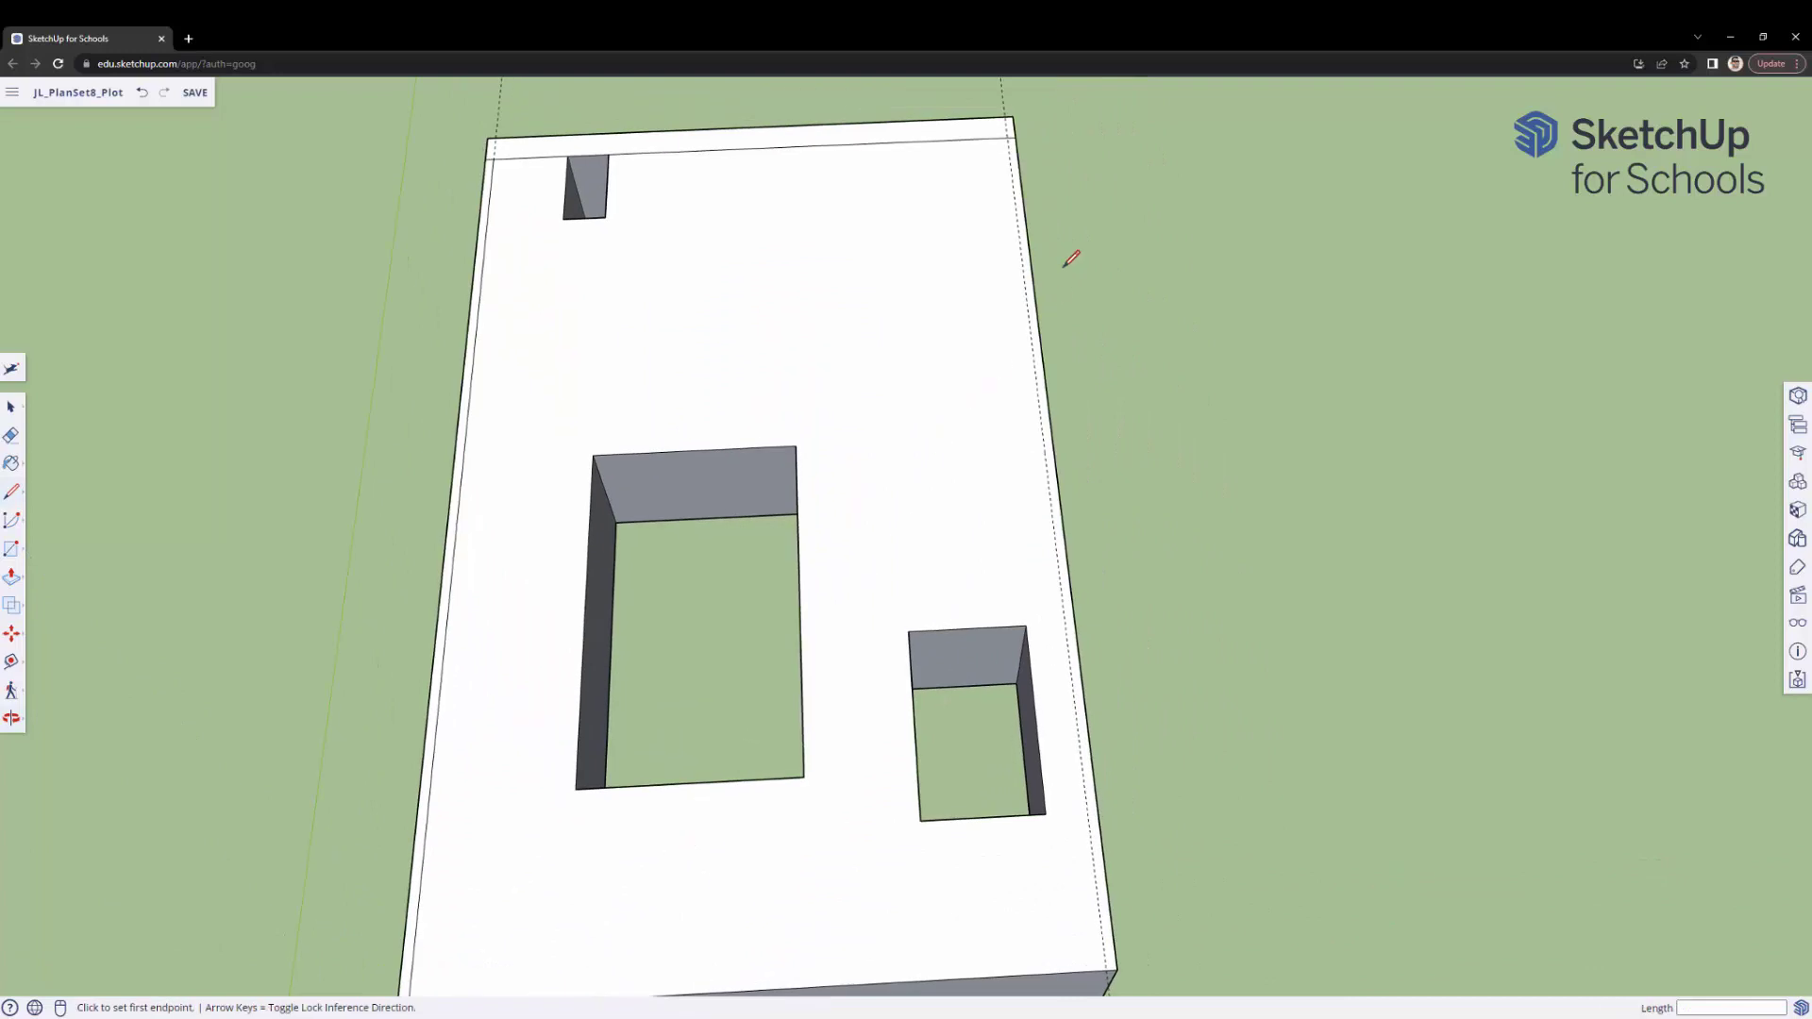
{"action": "left_click", "coordinate": [1012, 137]}
{"action": "middle_click_drag", "start_coordinate": [1035, 695], "coordinate": [1026, 441], "text": "shift"}
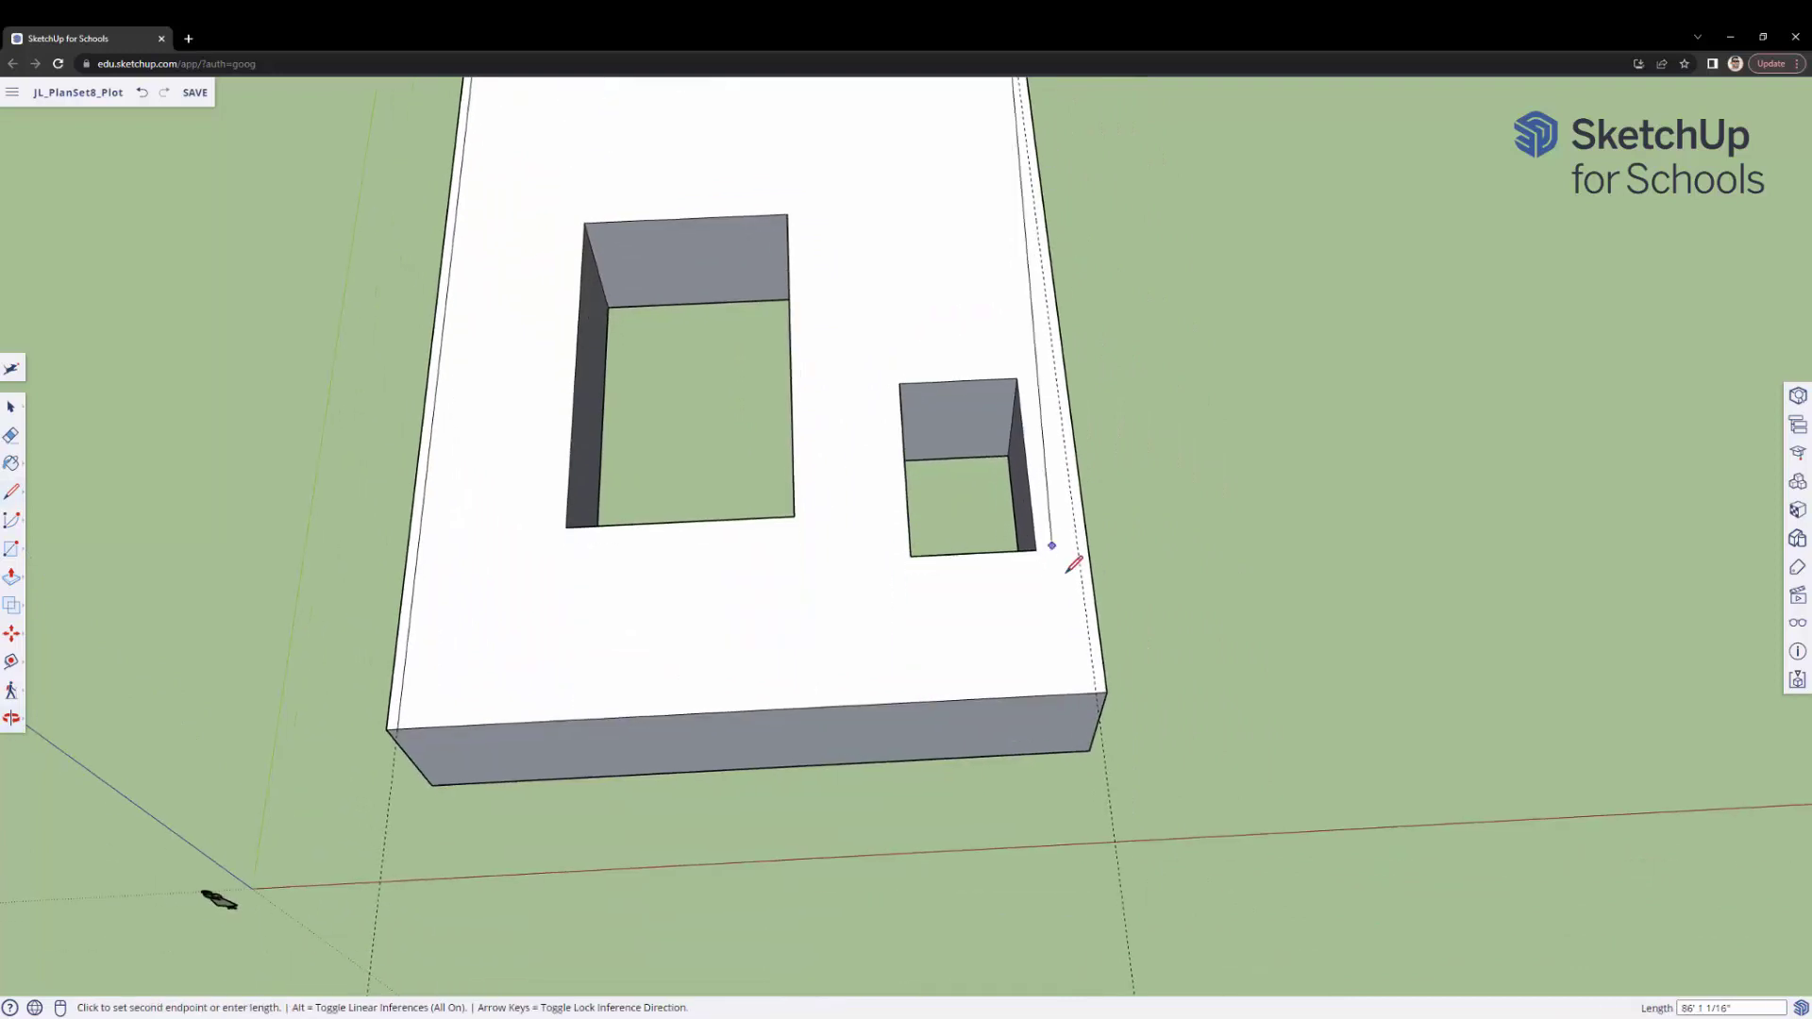
{"action": "left_click", "coordinate": [1098, 693]}
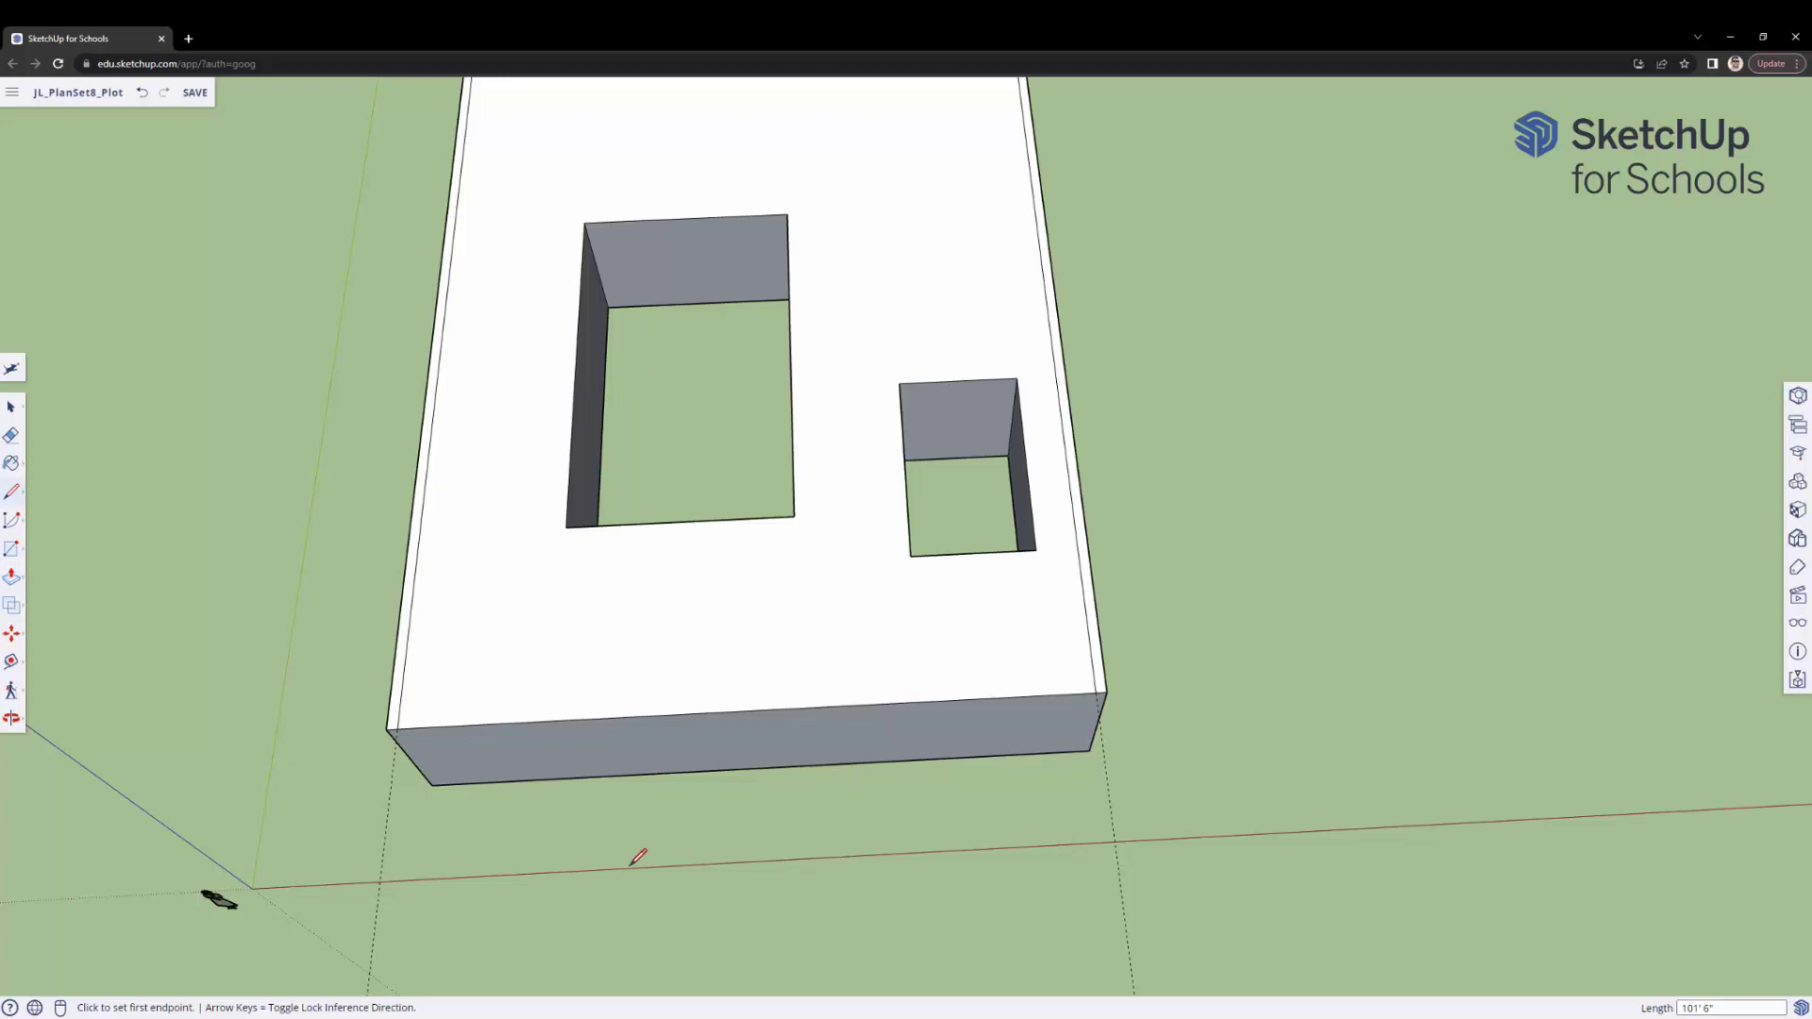
{"action": "mouse_move", "coordinate": [736, 653]}
{"action": "middle_mouse_down"}
{"action": "mouse_move", "coordinate": [680, 651]}
{"action": "mouse_move", "coordinate": [691, 529]}
{"action": "mouse_move", "coordinate": [635, 768]}
{"action": "mouse_move", "coordinate": [704, 688]}
{"action": "mouse_move", "coordinate": [554, 475]}
{"action": "middle_mouse_up"}
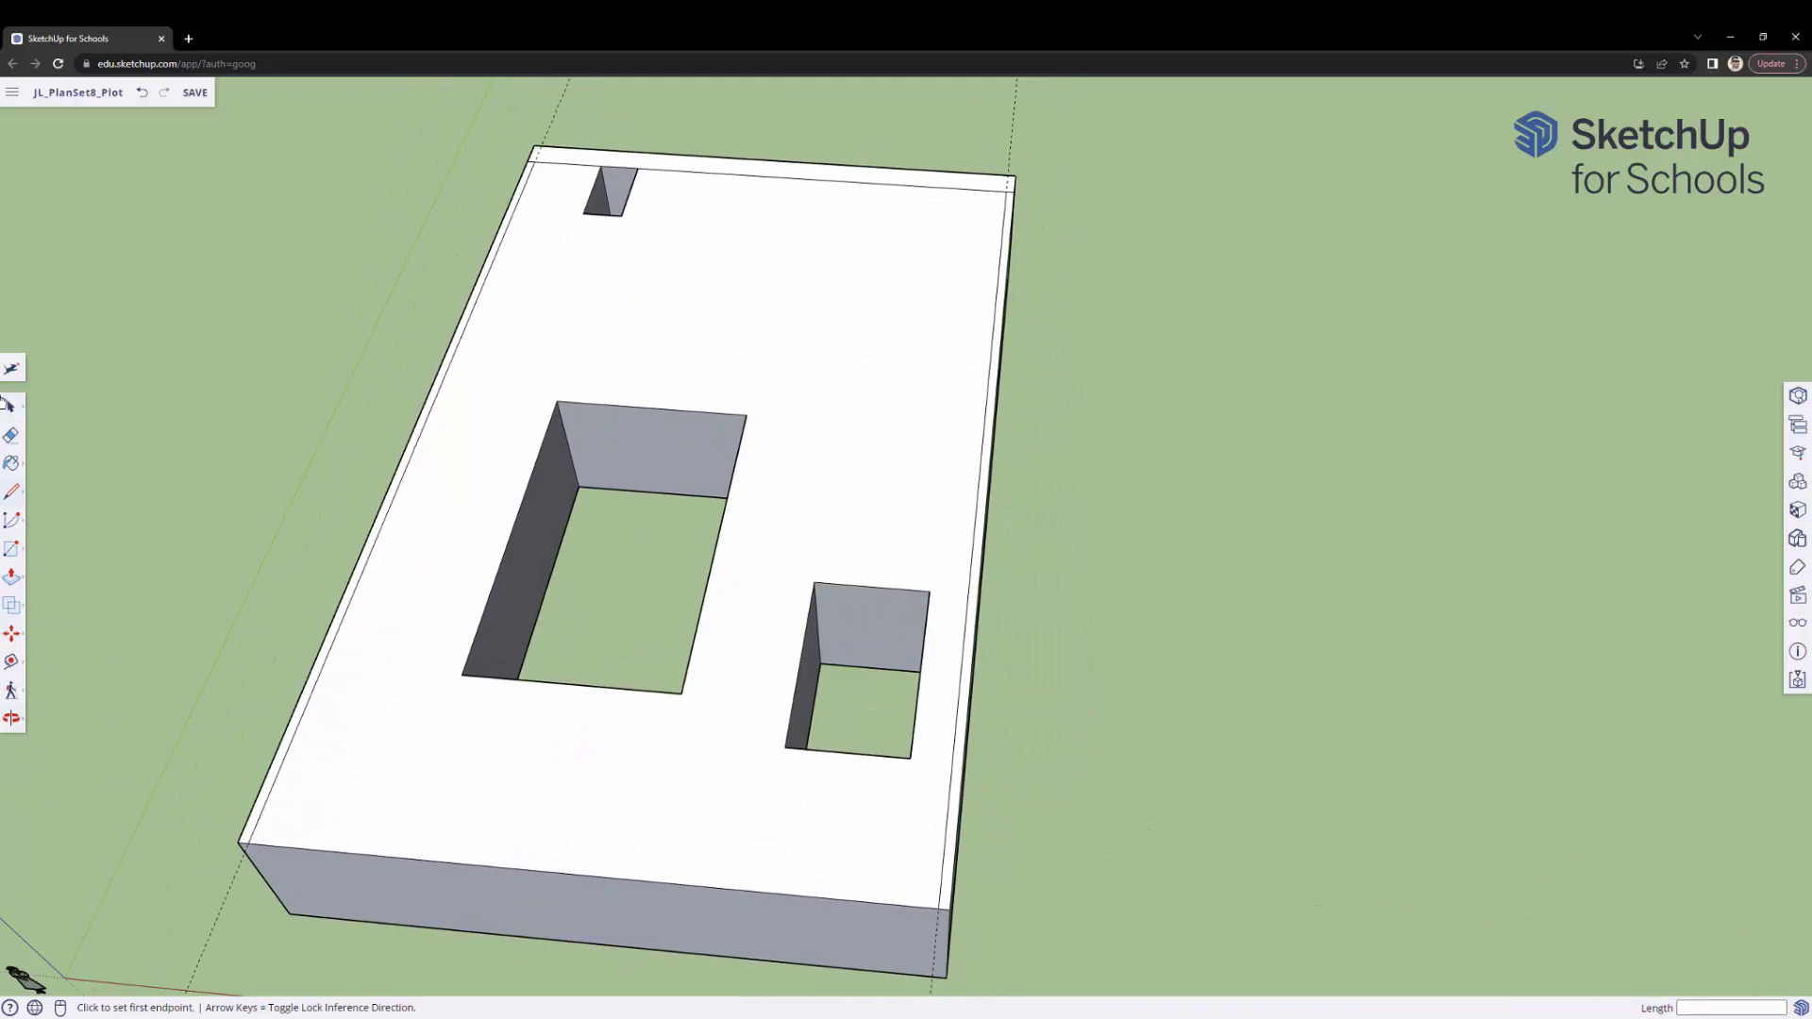
- Triple-click the slab's top face to select all connected plot geometry
{"action": "left_click", "coordinate": [8, 407]}
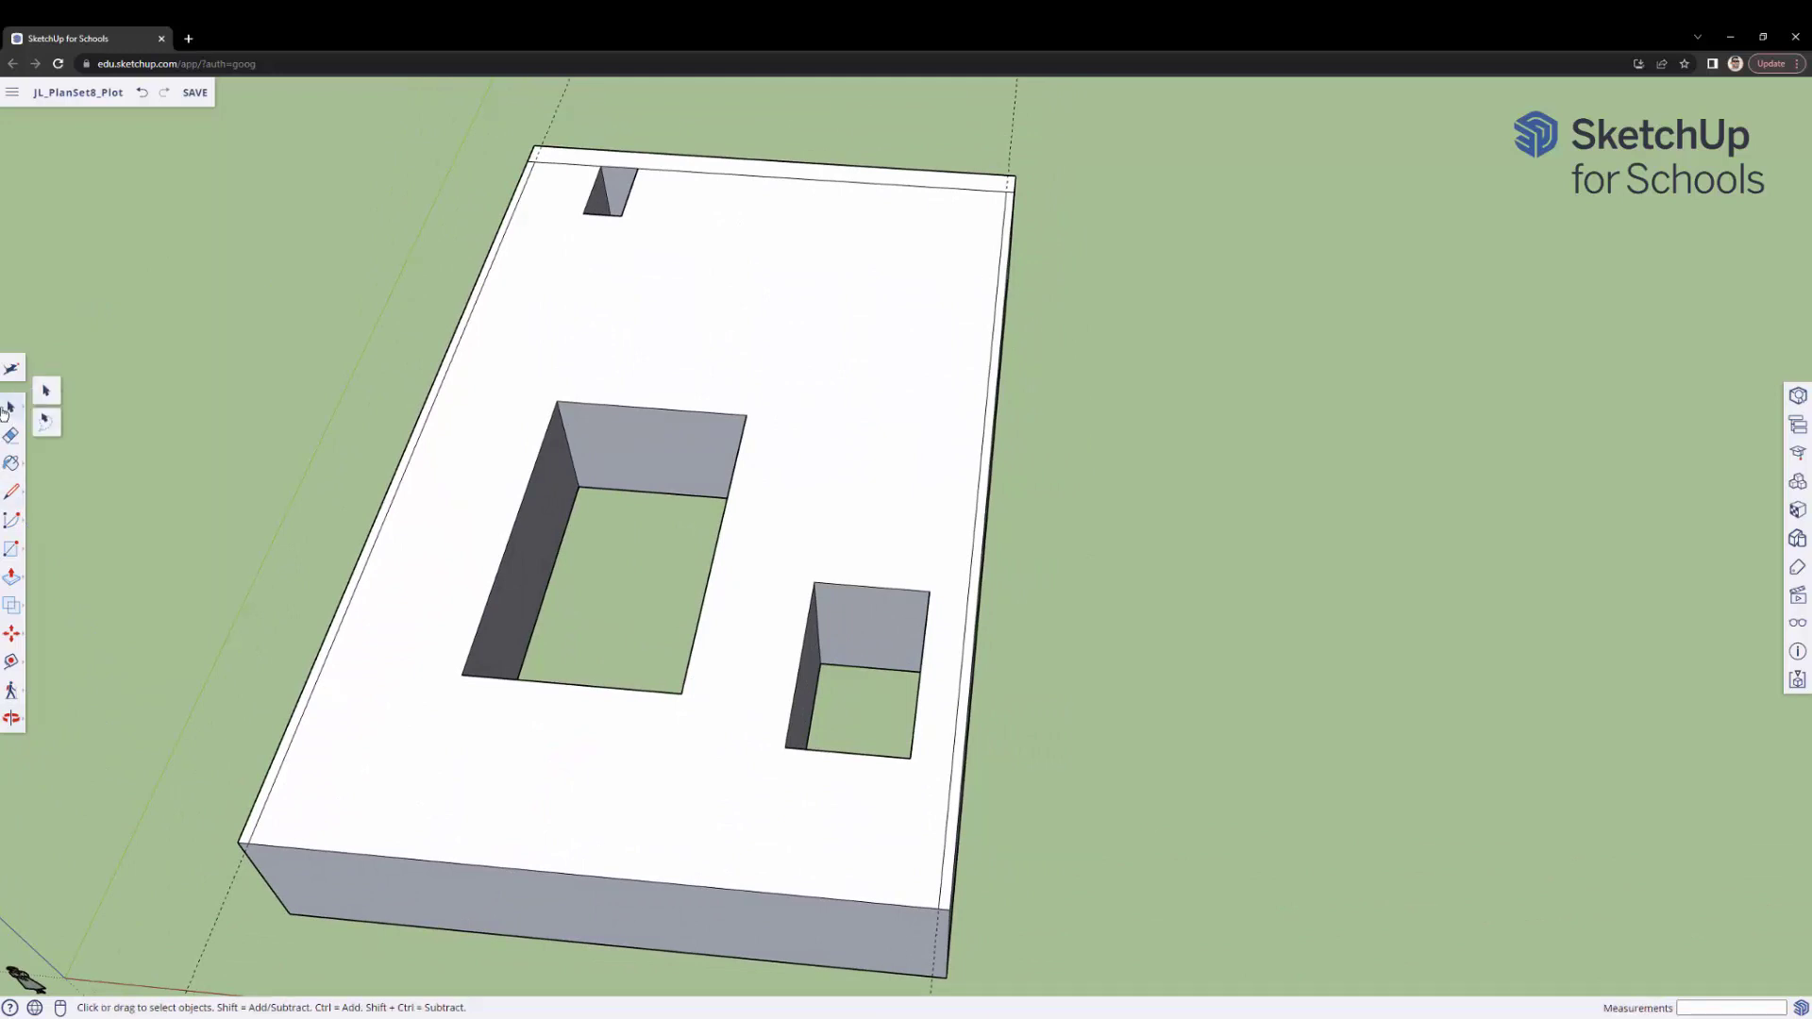
{"action": "left_click", "coordinate": [11, 435]}
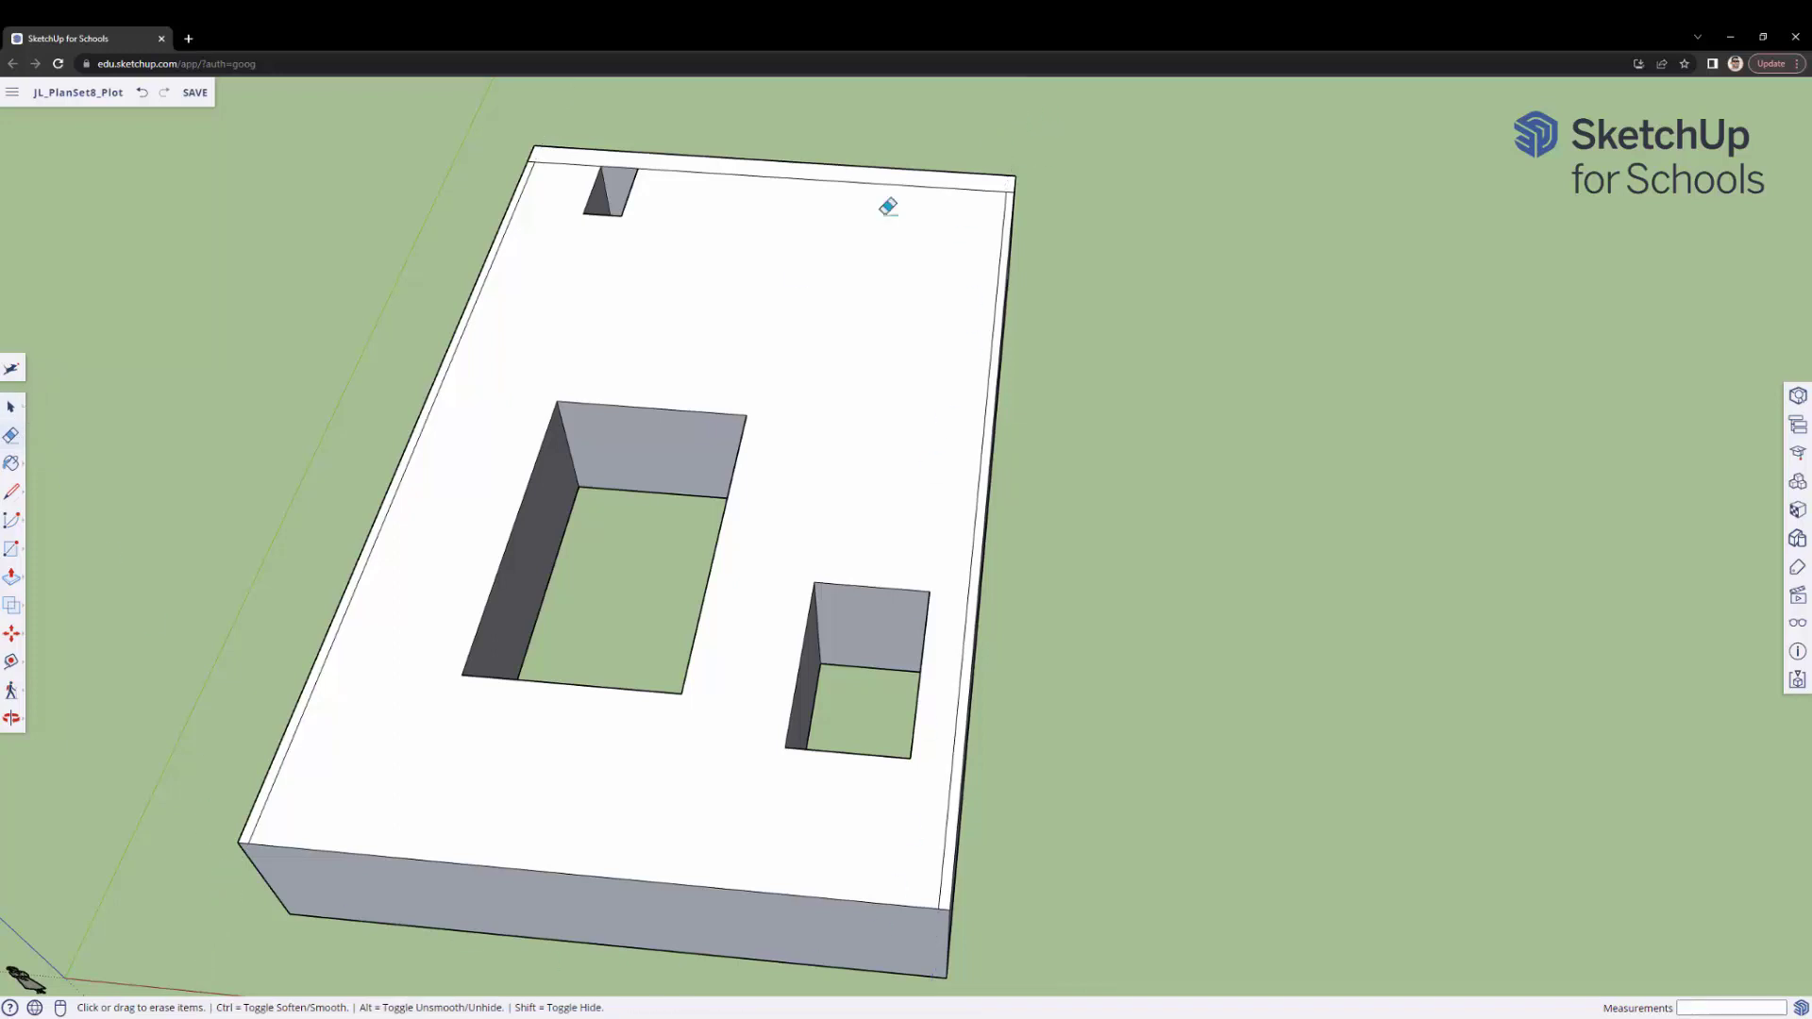
{"action": "left_click", "coordinate": [10, 411]}
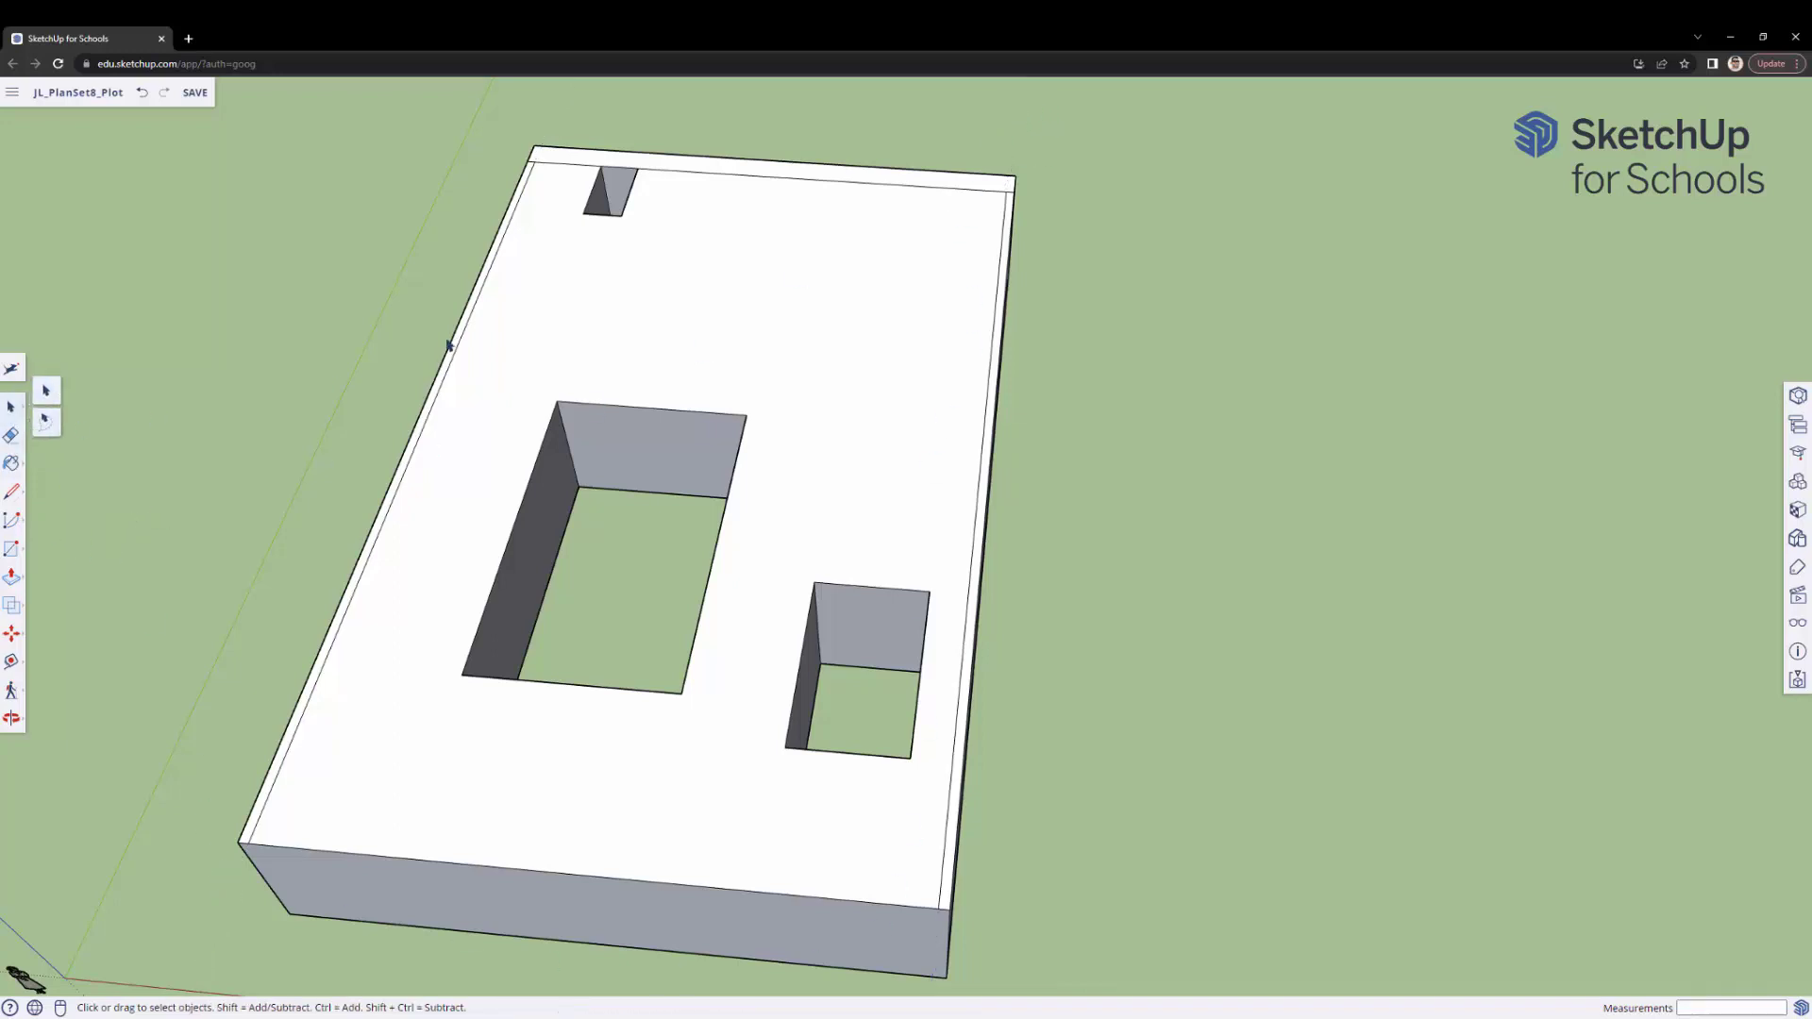
{"action": "triple_click", "coordinate": [625, 302]}
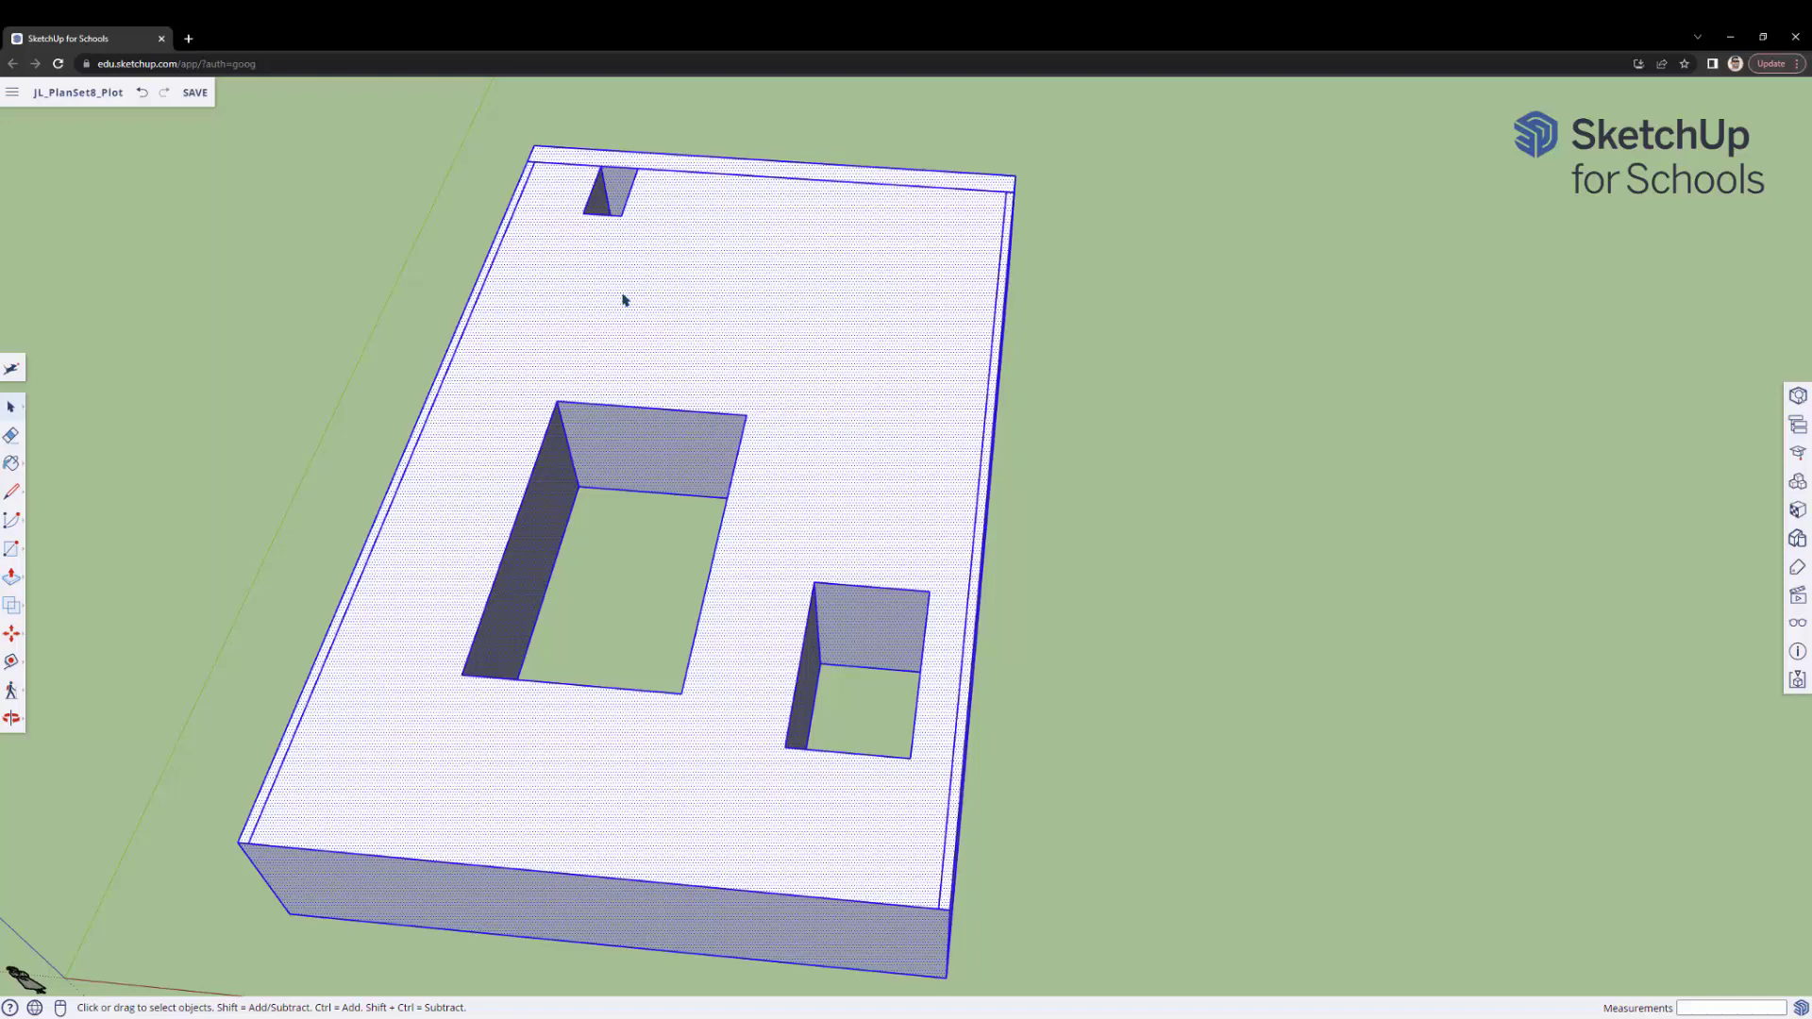
{"action": "key", "text": "Escape"}
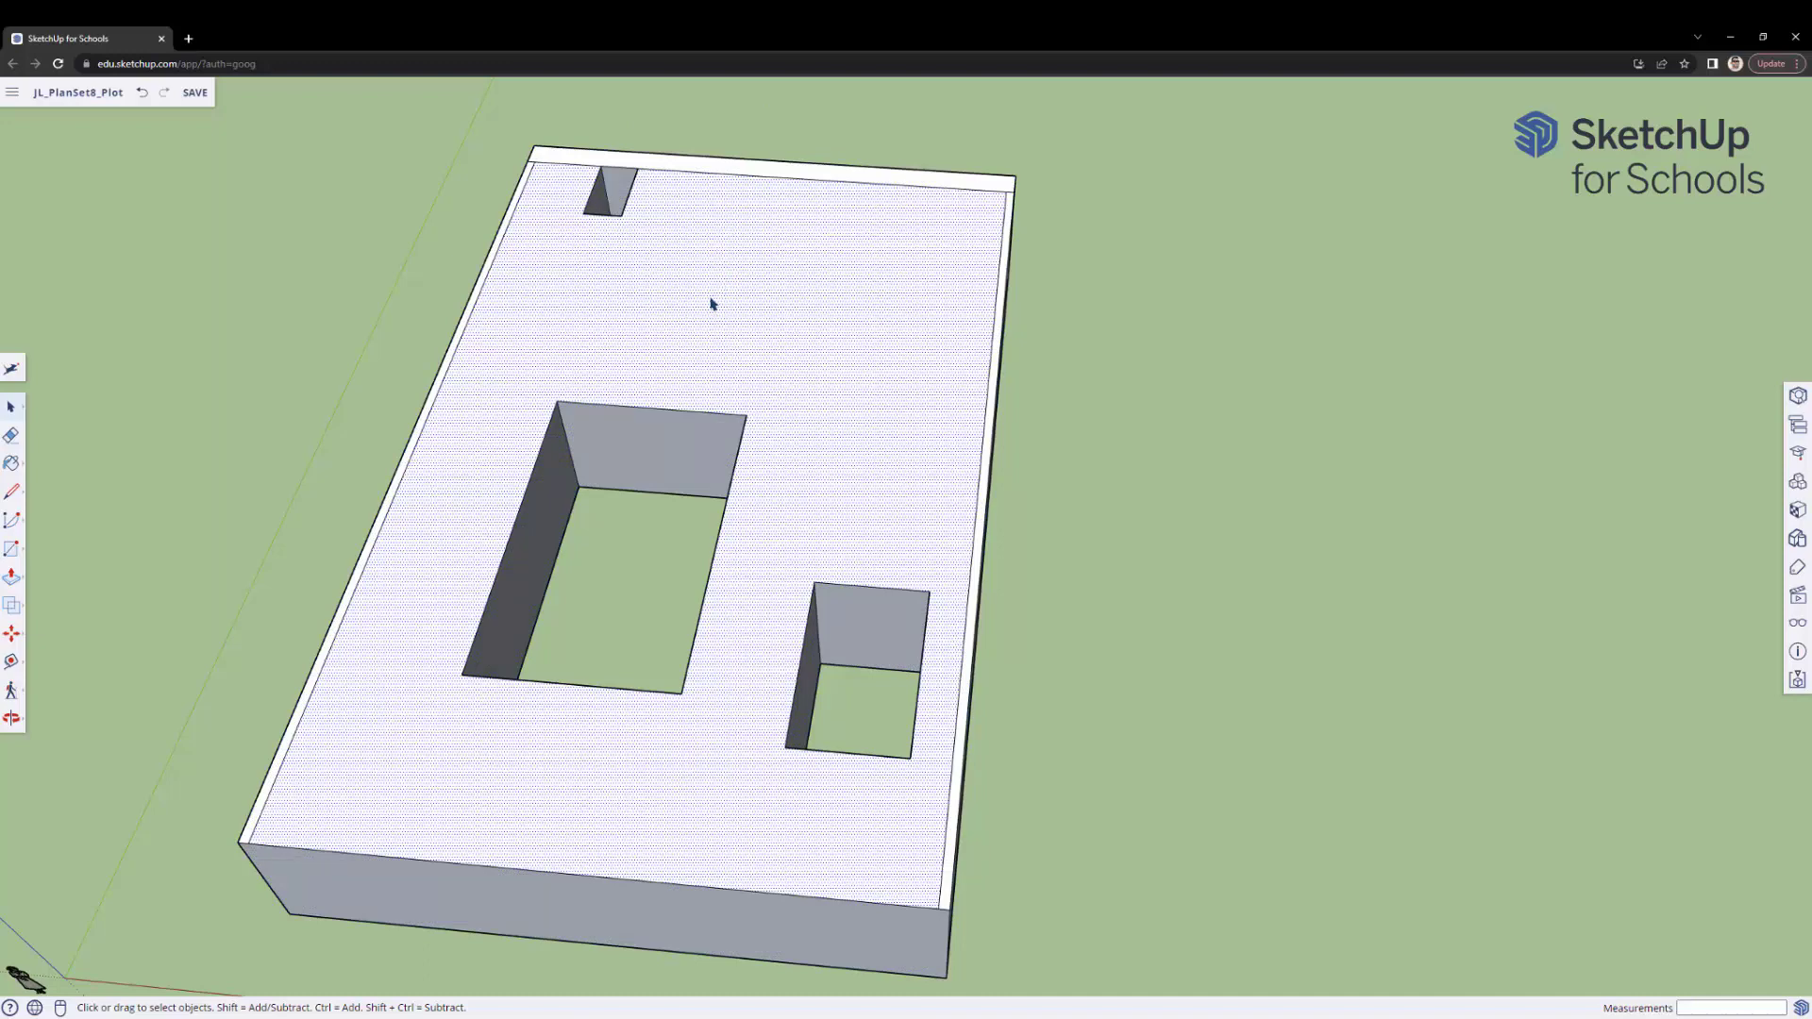
{"action": "double_click", "coordinate": [632, 289]}
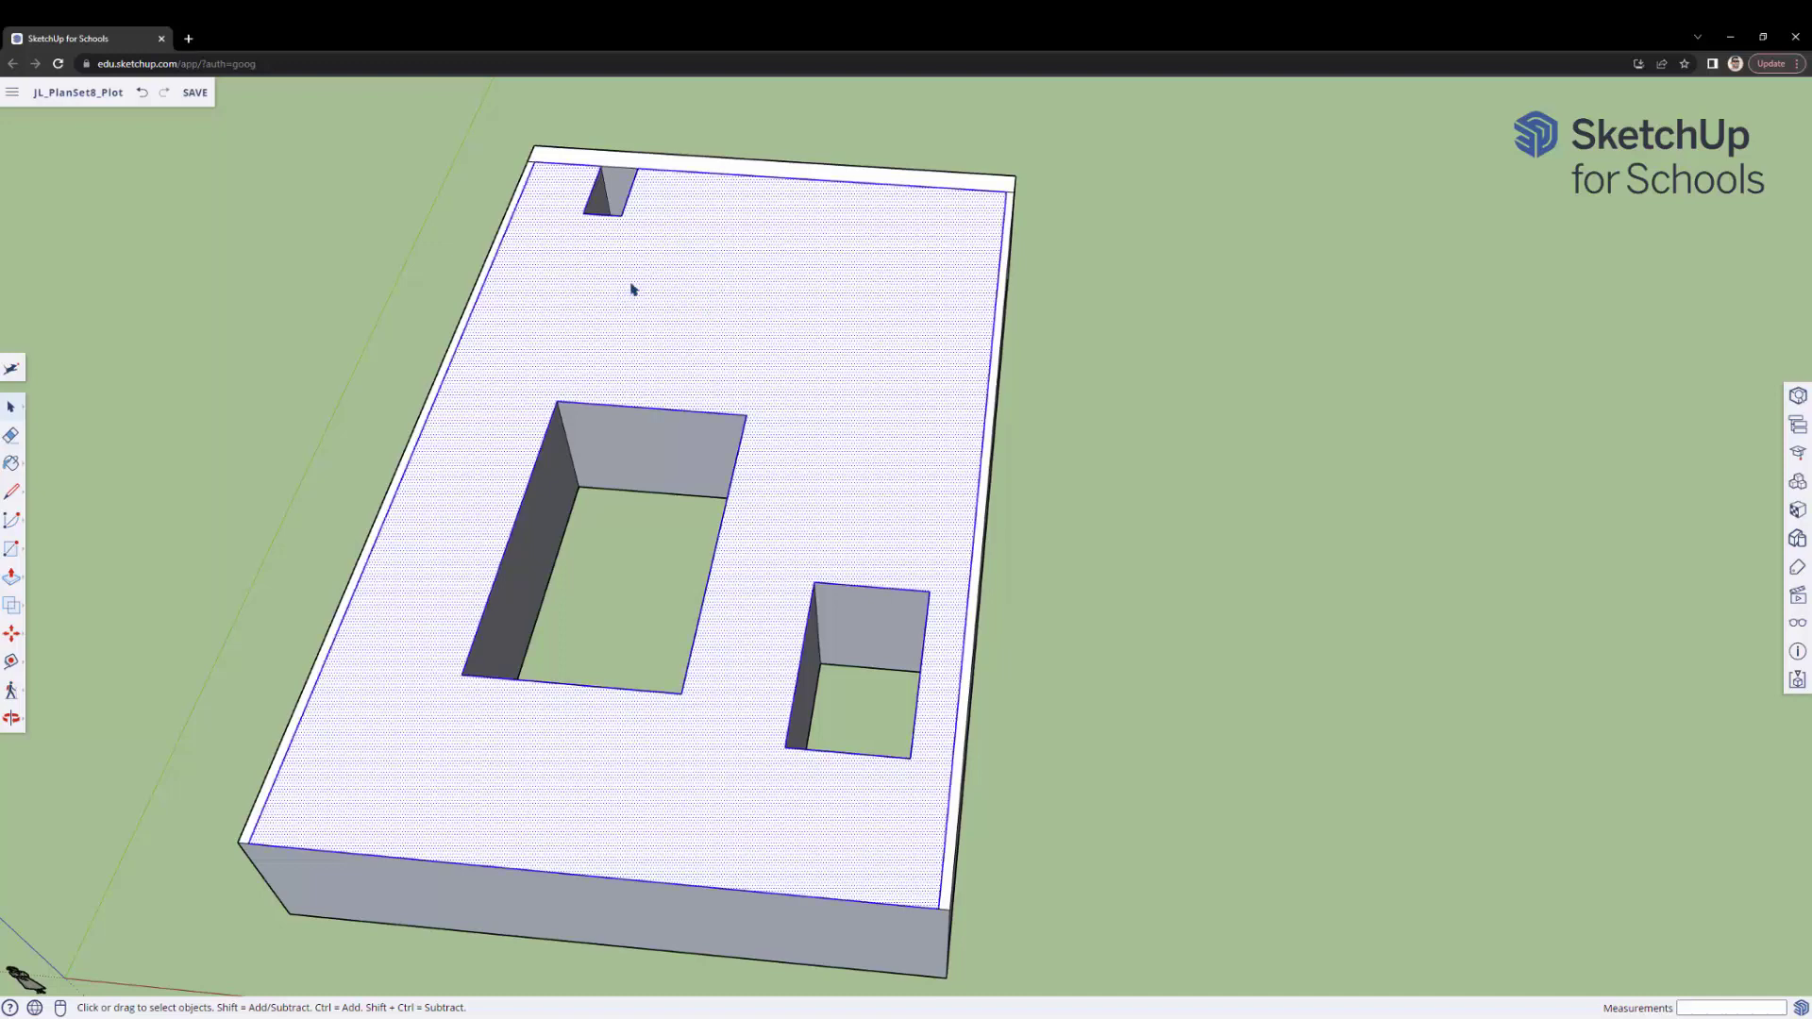
{"action": "triple_click", "coordinate": [717, 298]}
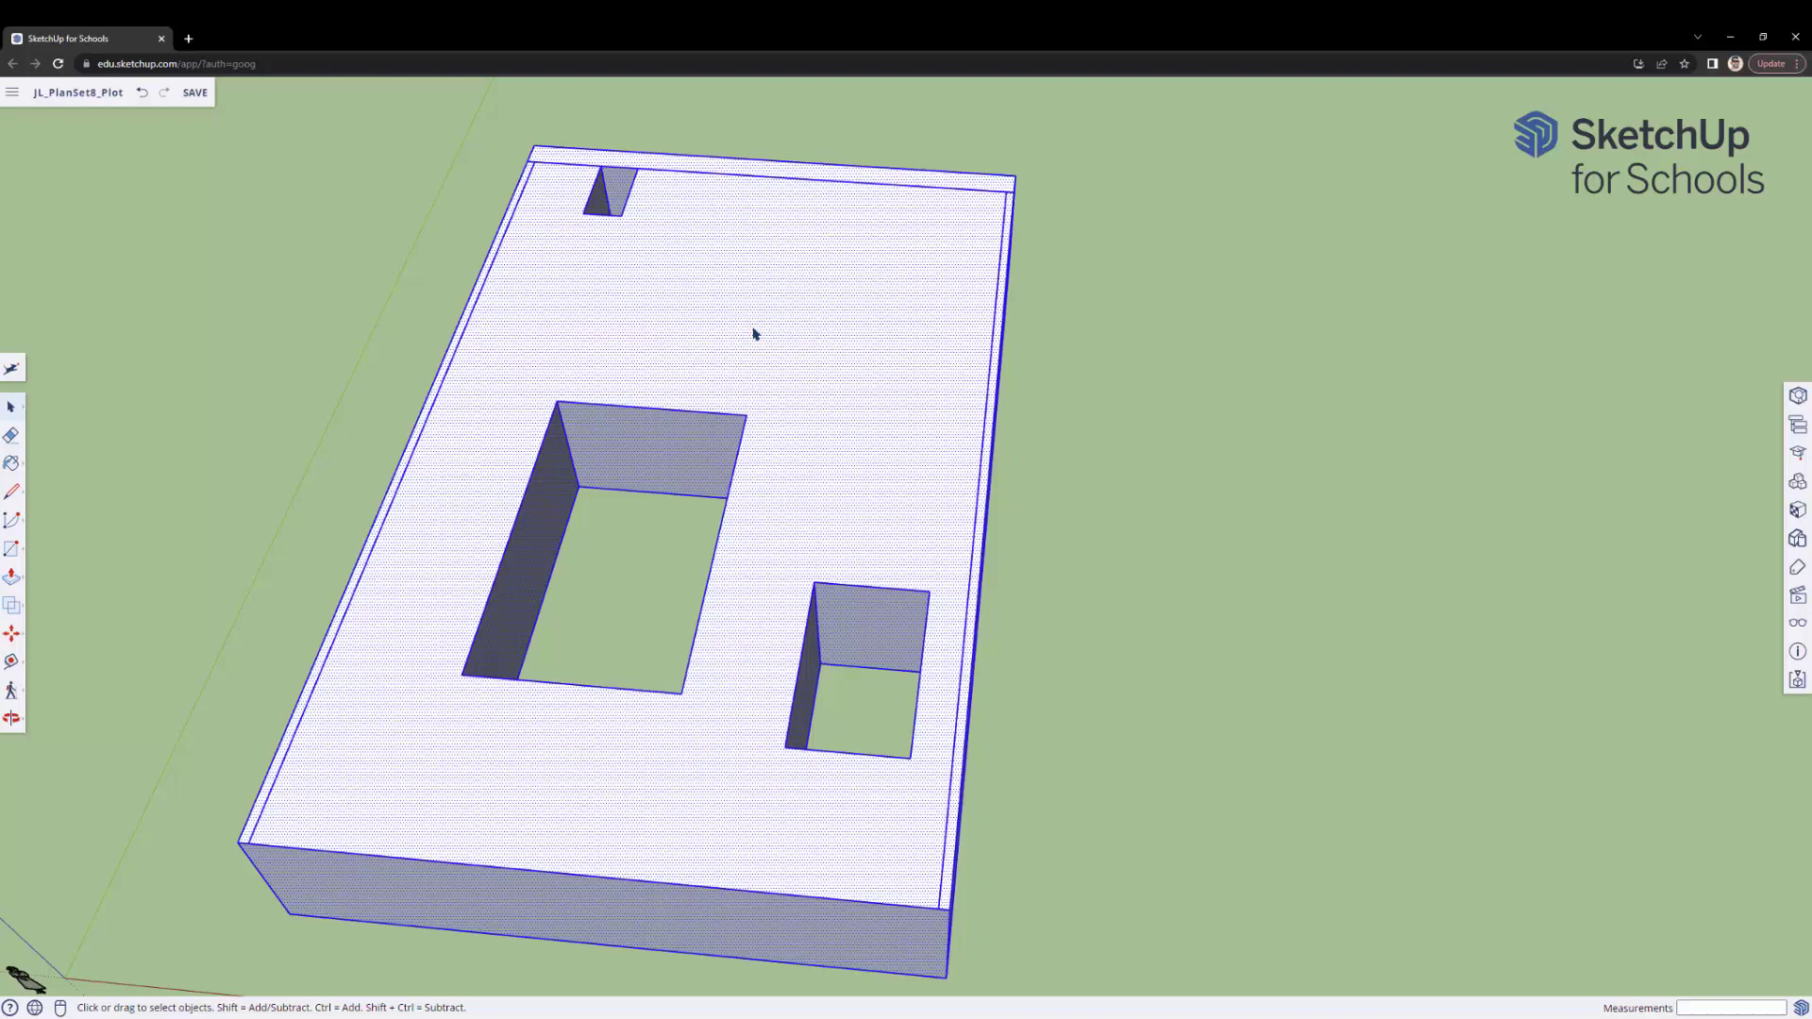
- Make the selected plot geometry into a group
{"action": "middle_click_drag", "start_coordinate": [877, 460], "coordinate": [793, 347]}
{"action": "right_click", "coordinate": [792, 348]}
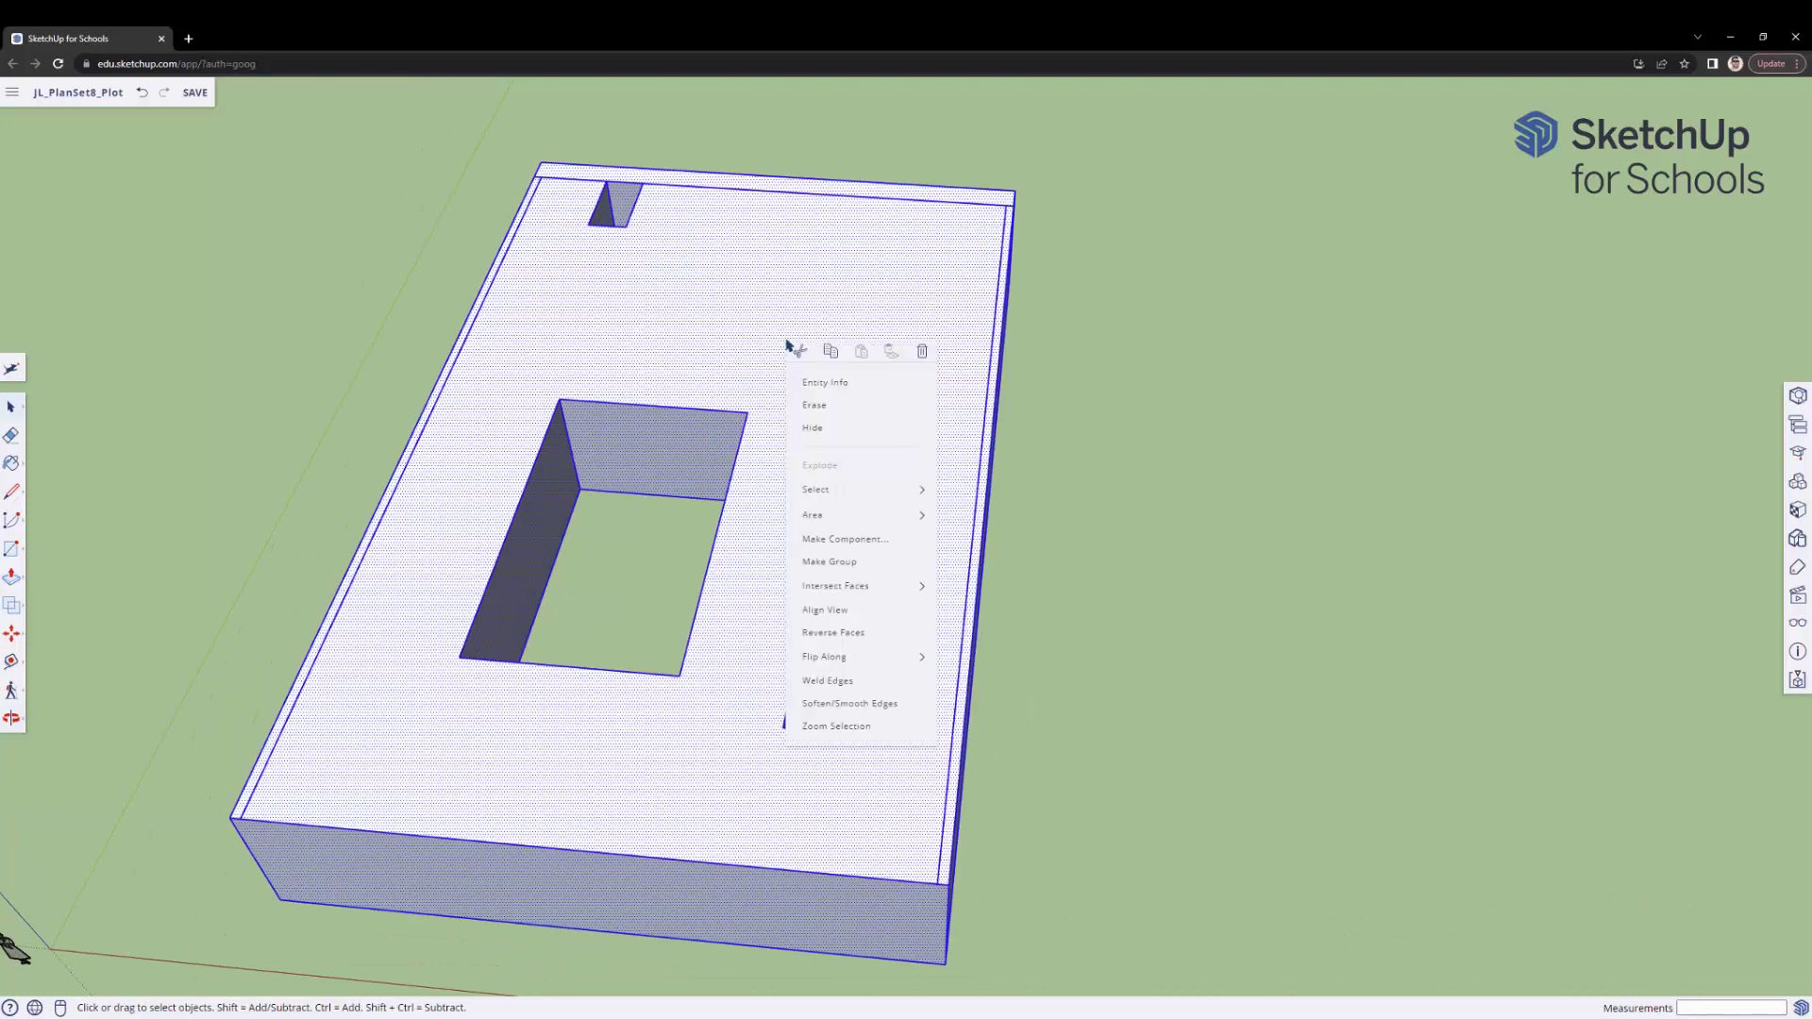
{"action": "left_click", "coordinate": [844, 565]}
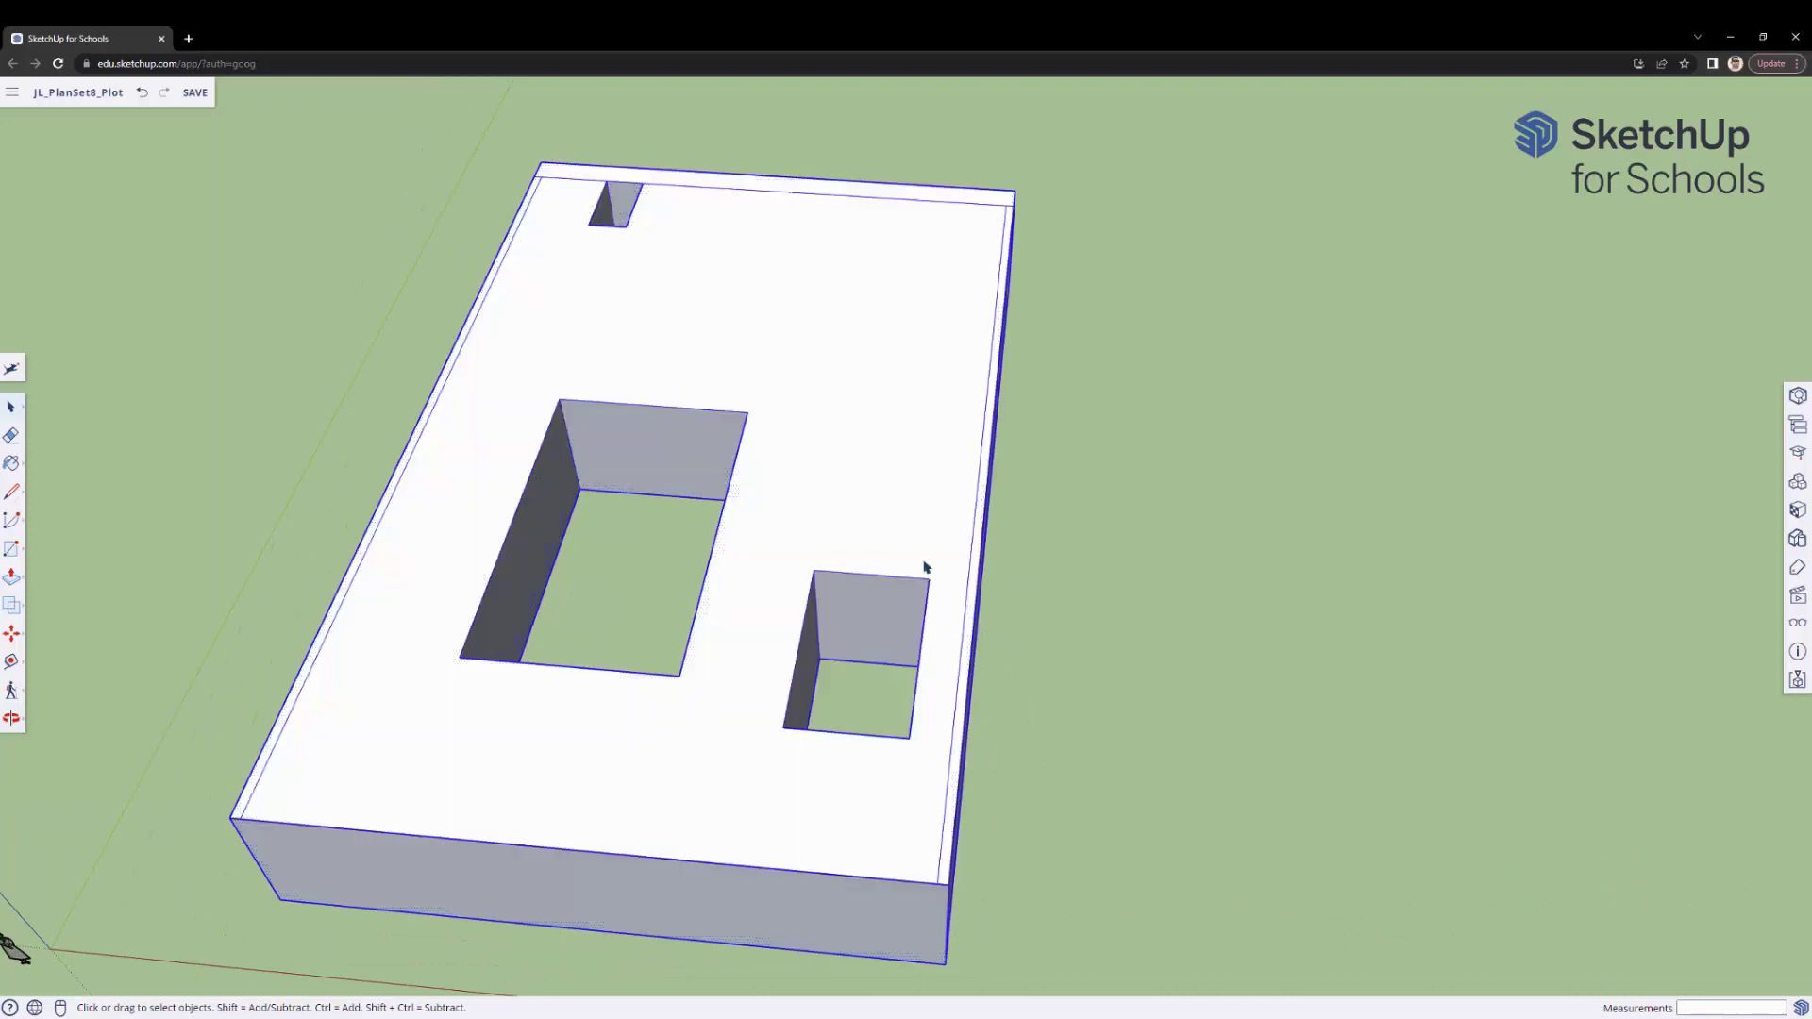
- Rename the new group to 'Plot' in the Outliner
{"action": "left_click", "coordinate": [1800, 427]}
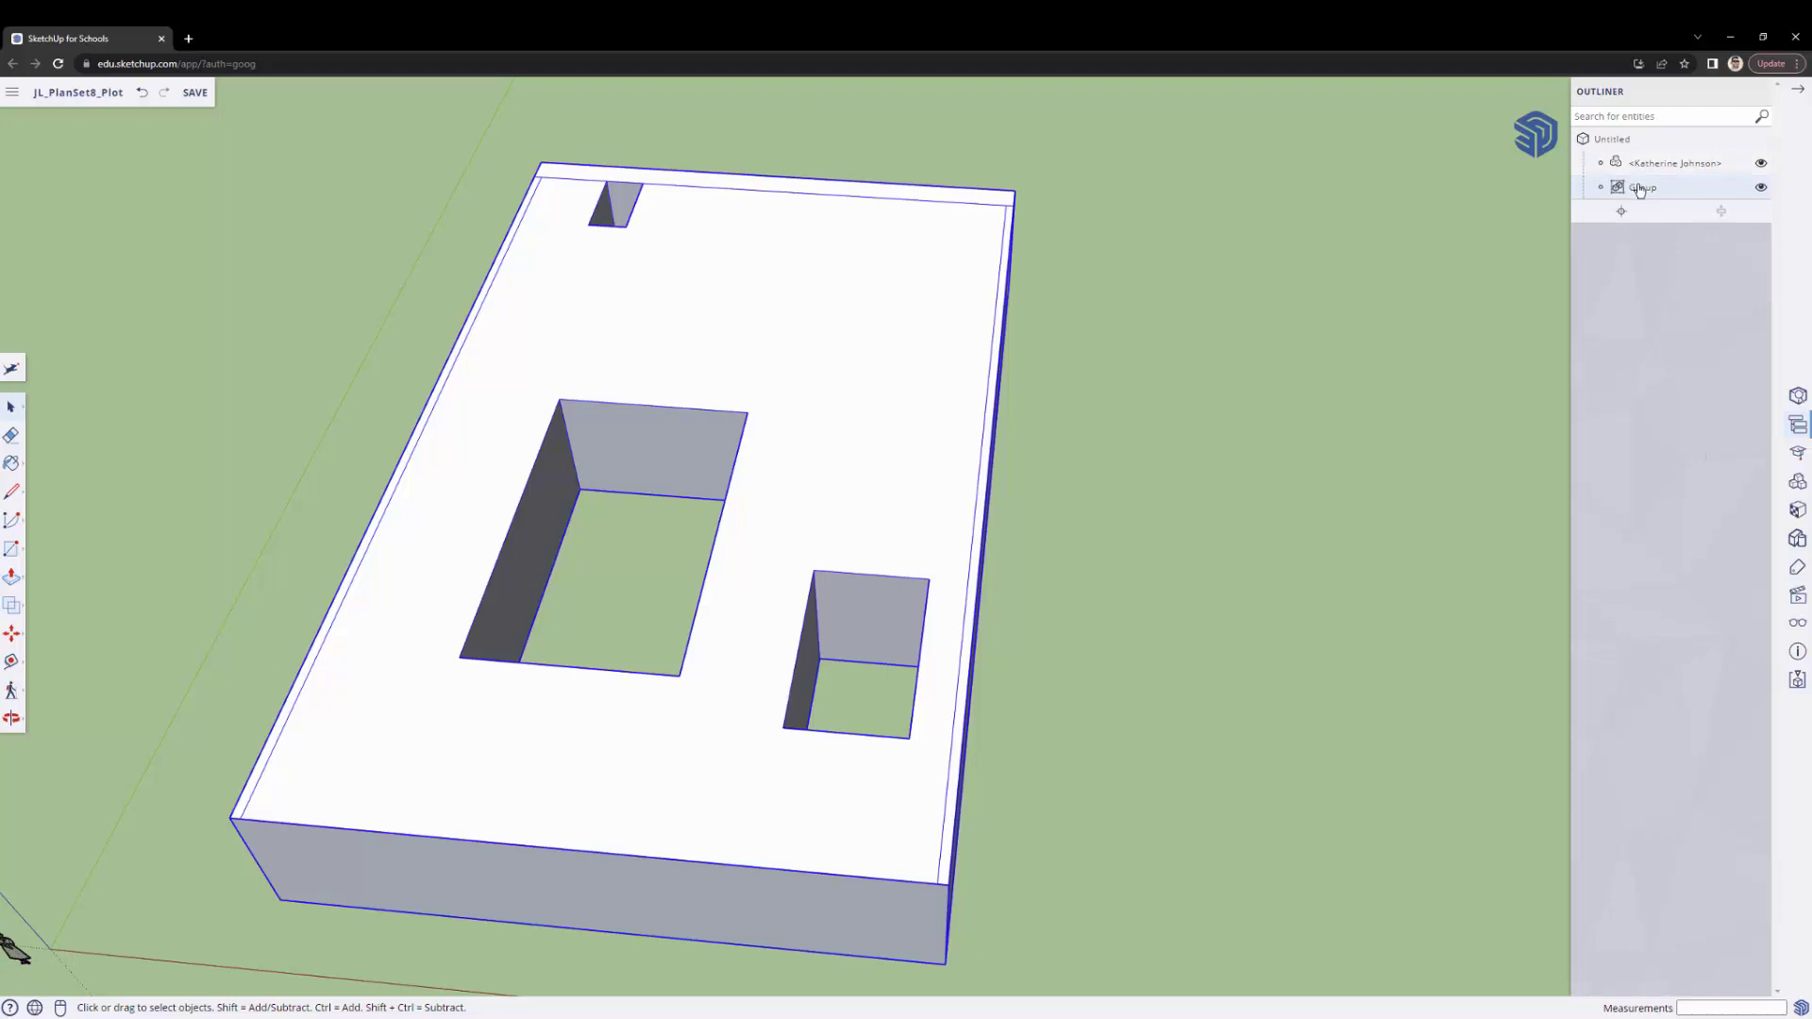
{"action": "right_click", "coordinate": [1641, 191]}
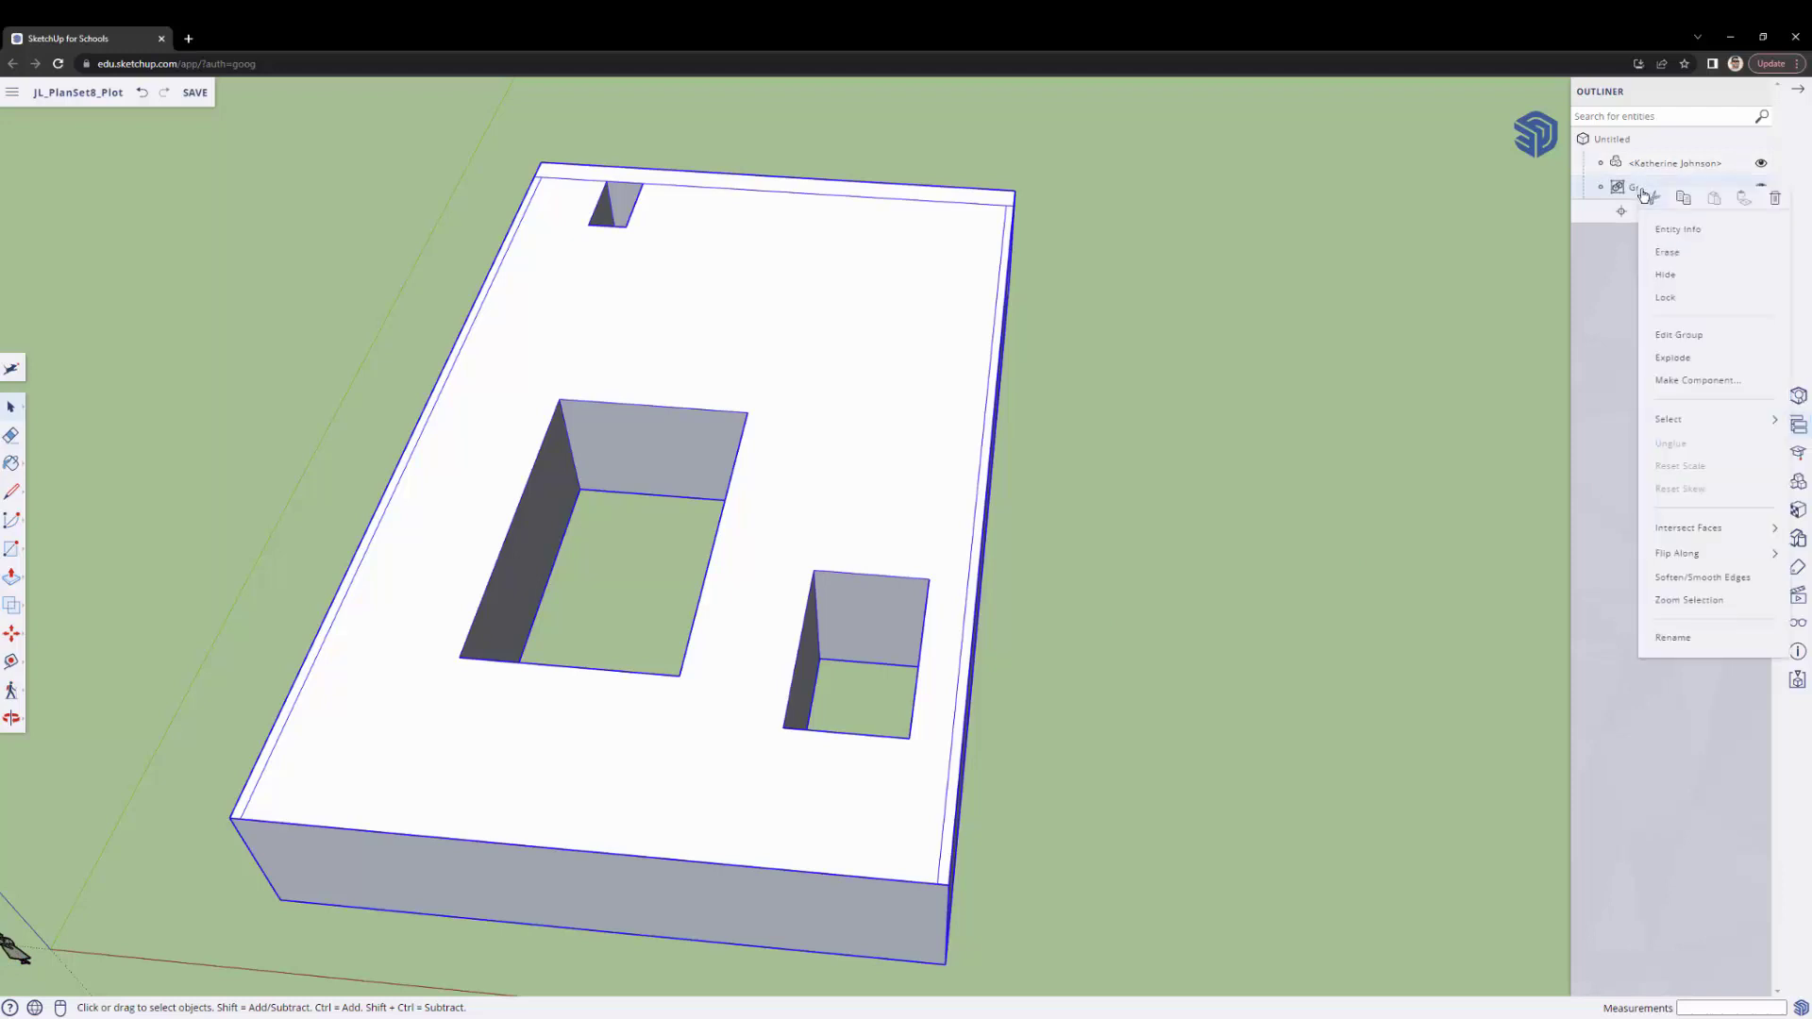
{"action": "left_click", "coordinate": [1672, 637]}
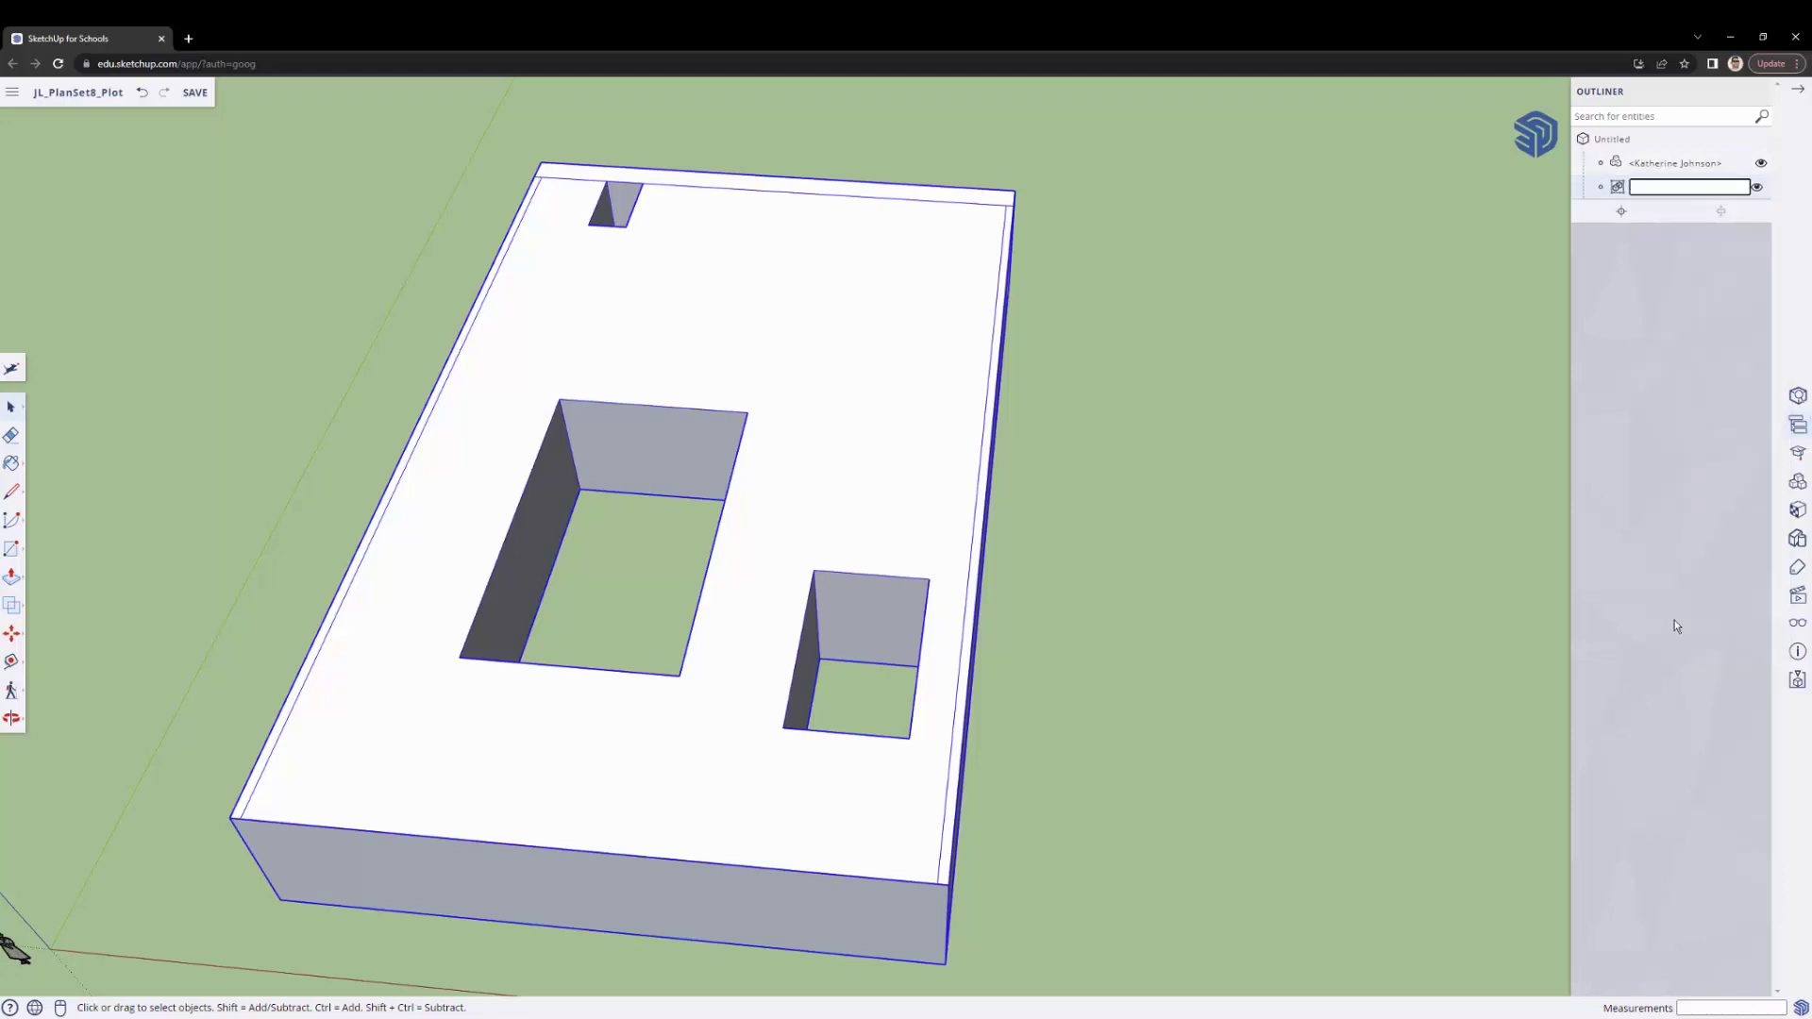
{"action": "type", "text": "Plot"}
{"action": "key", "text": "Return"}
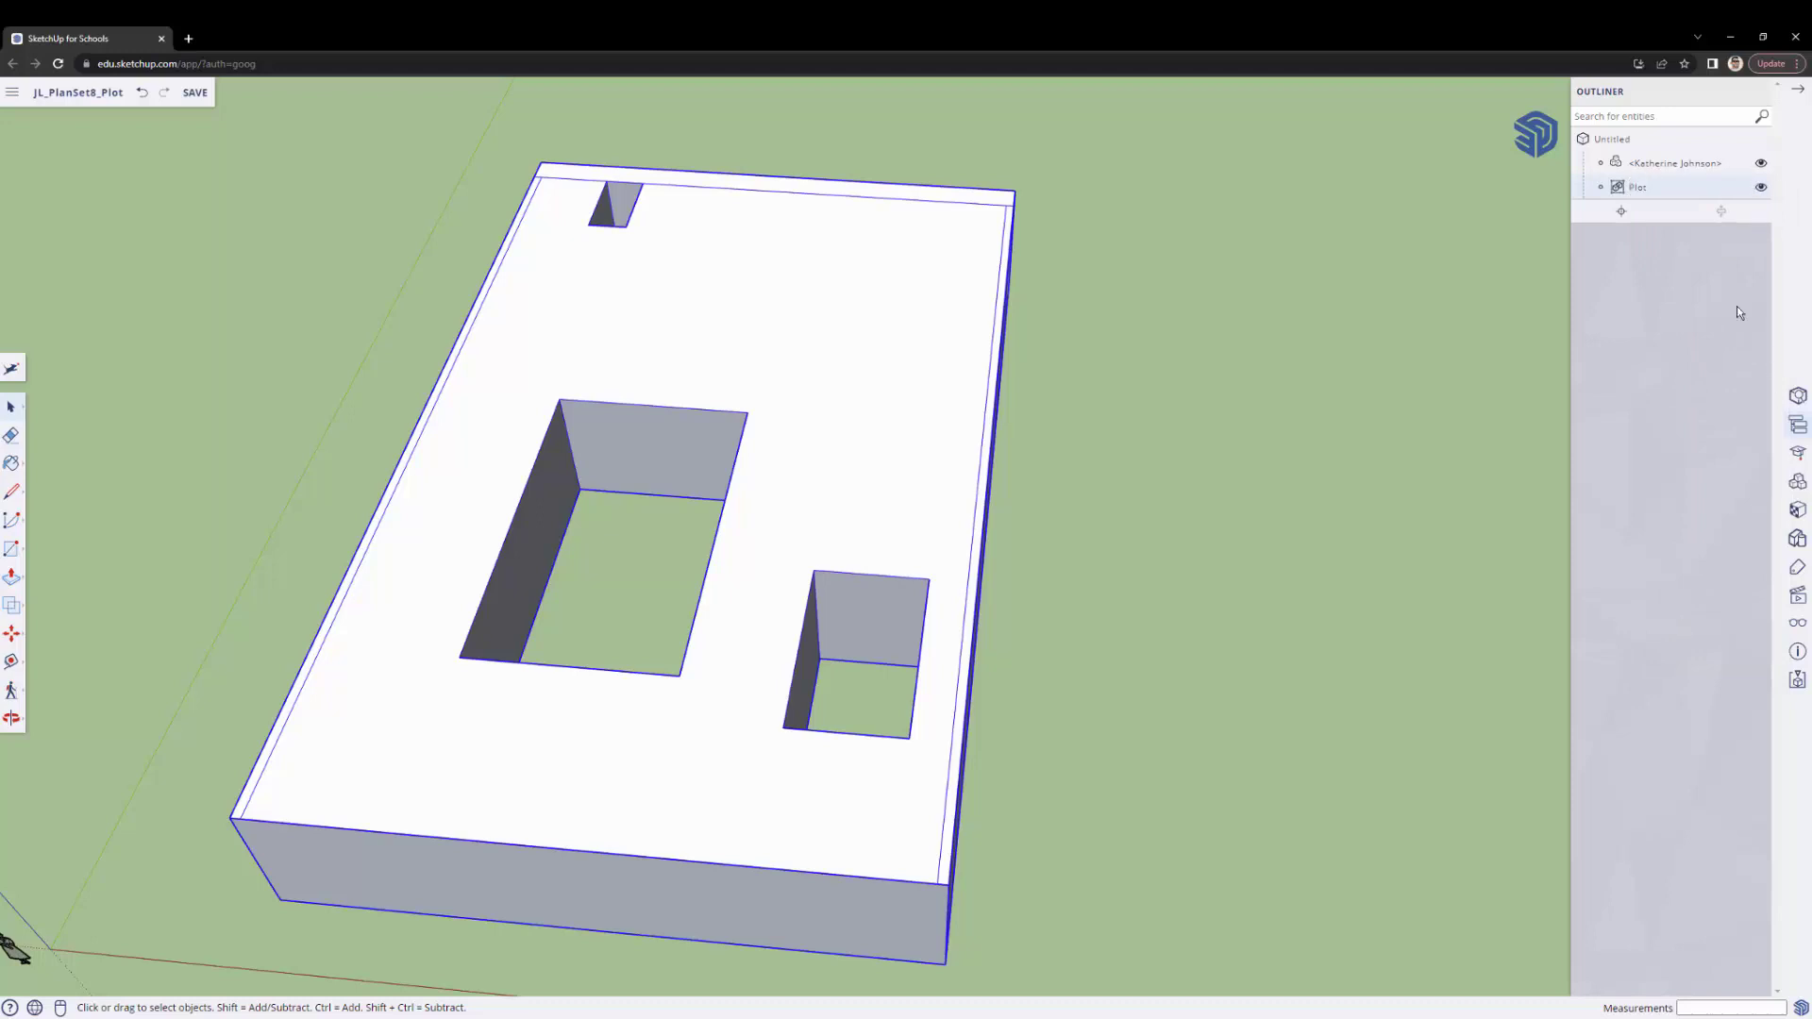
- Close the Outliner panel and save the JL_PlanSet8_Plot model
{"action": "mouse_move", "coordinate": [1040, 543]}
{"action": "middle_mouse_down"}
{"action": "mouse_move", "coordinate": [781, 455]}
{"action": "mouse_move", "coordinate": [755, 415]}
{"action": "middle_mouse_up"}
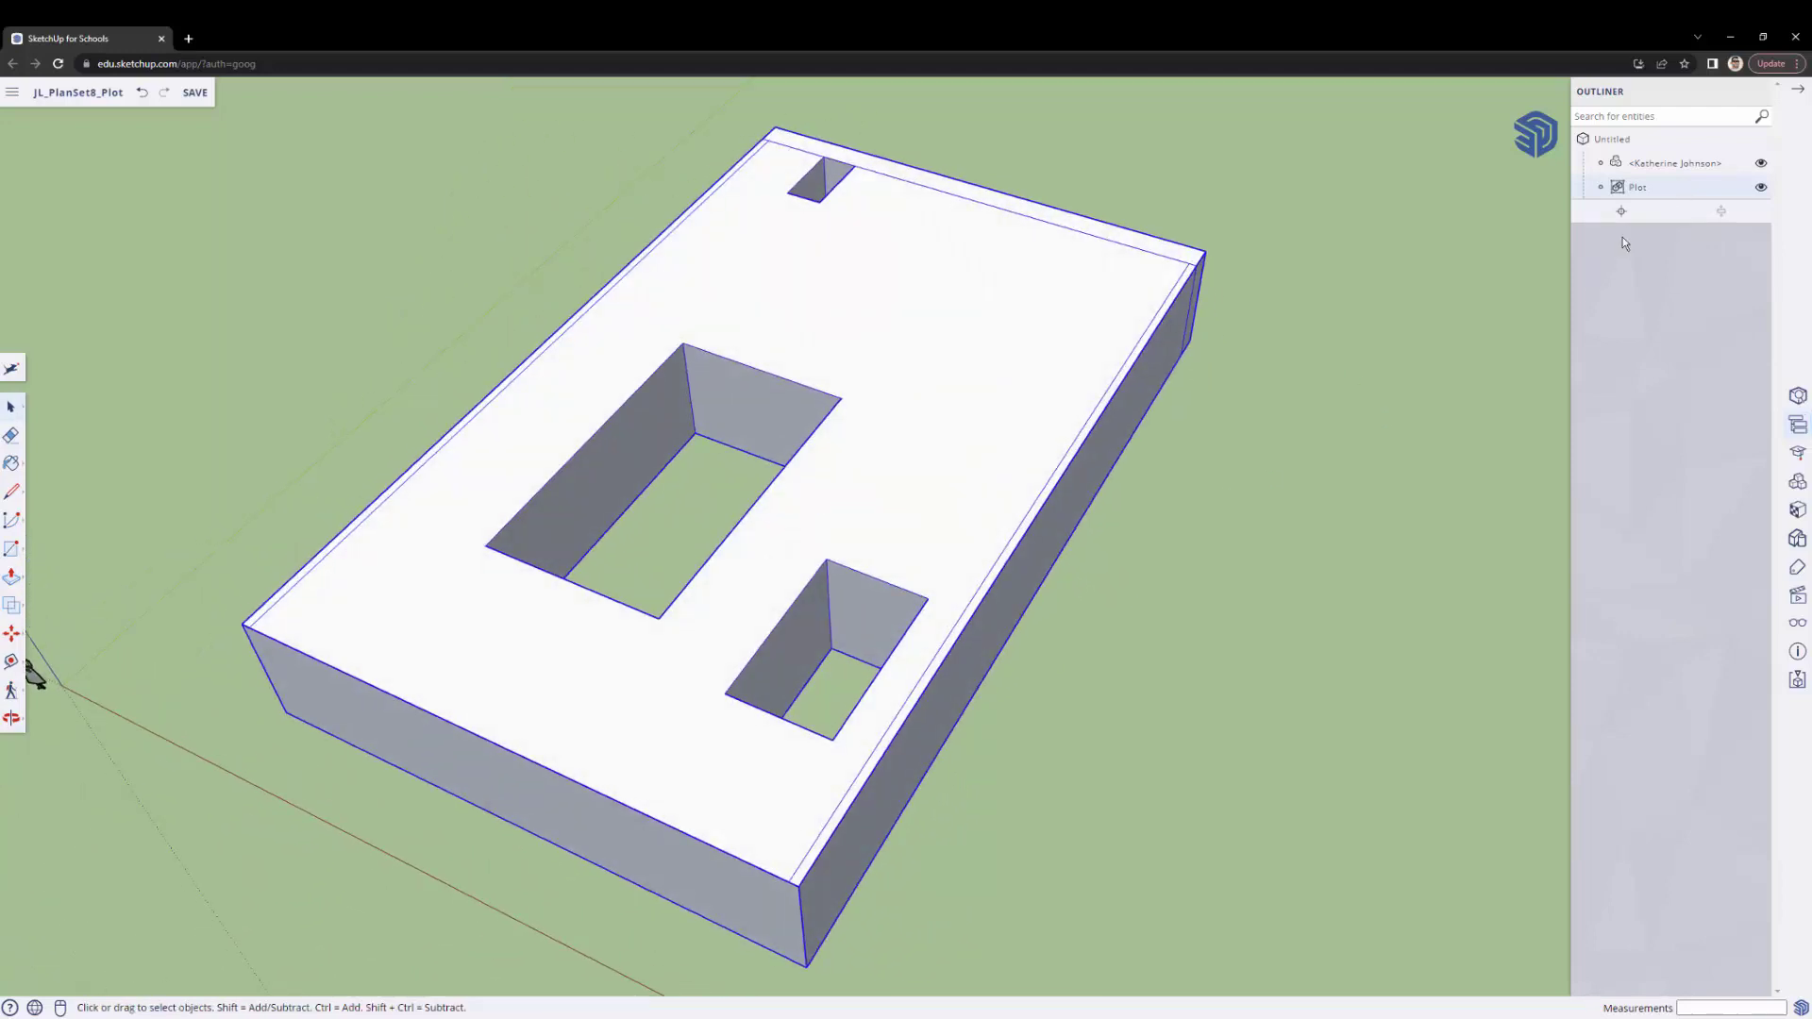
{"action": "left_click", "coordinate": [1797, 89]}
{"action": "middle_click_drag", "start_coordinate": [824, 567], "coordinate": [806, 497]}
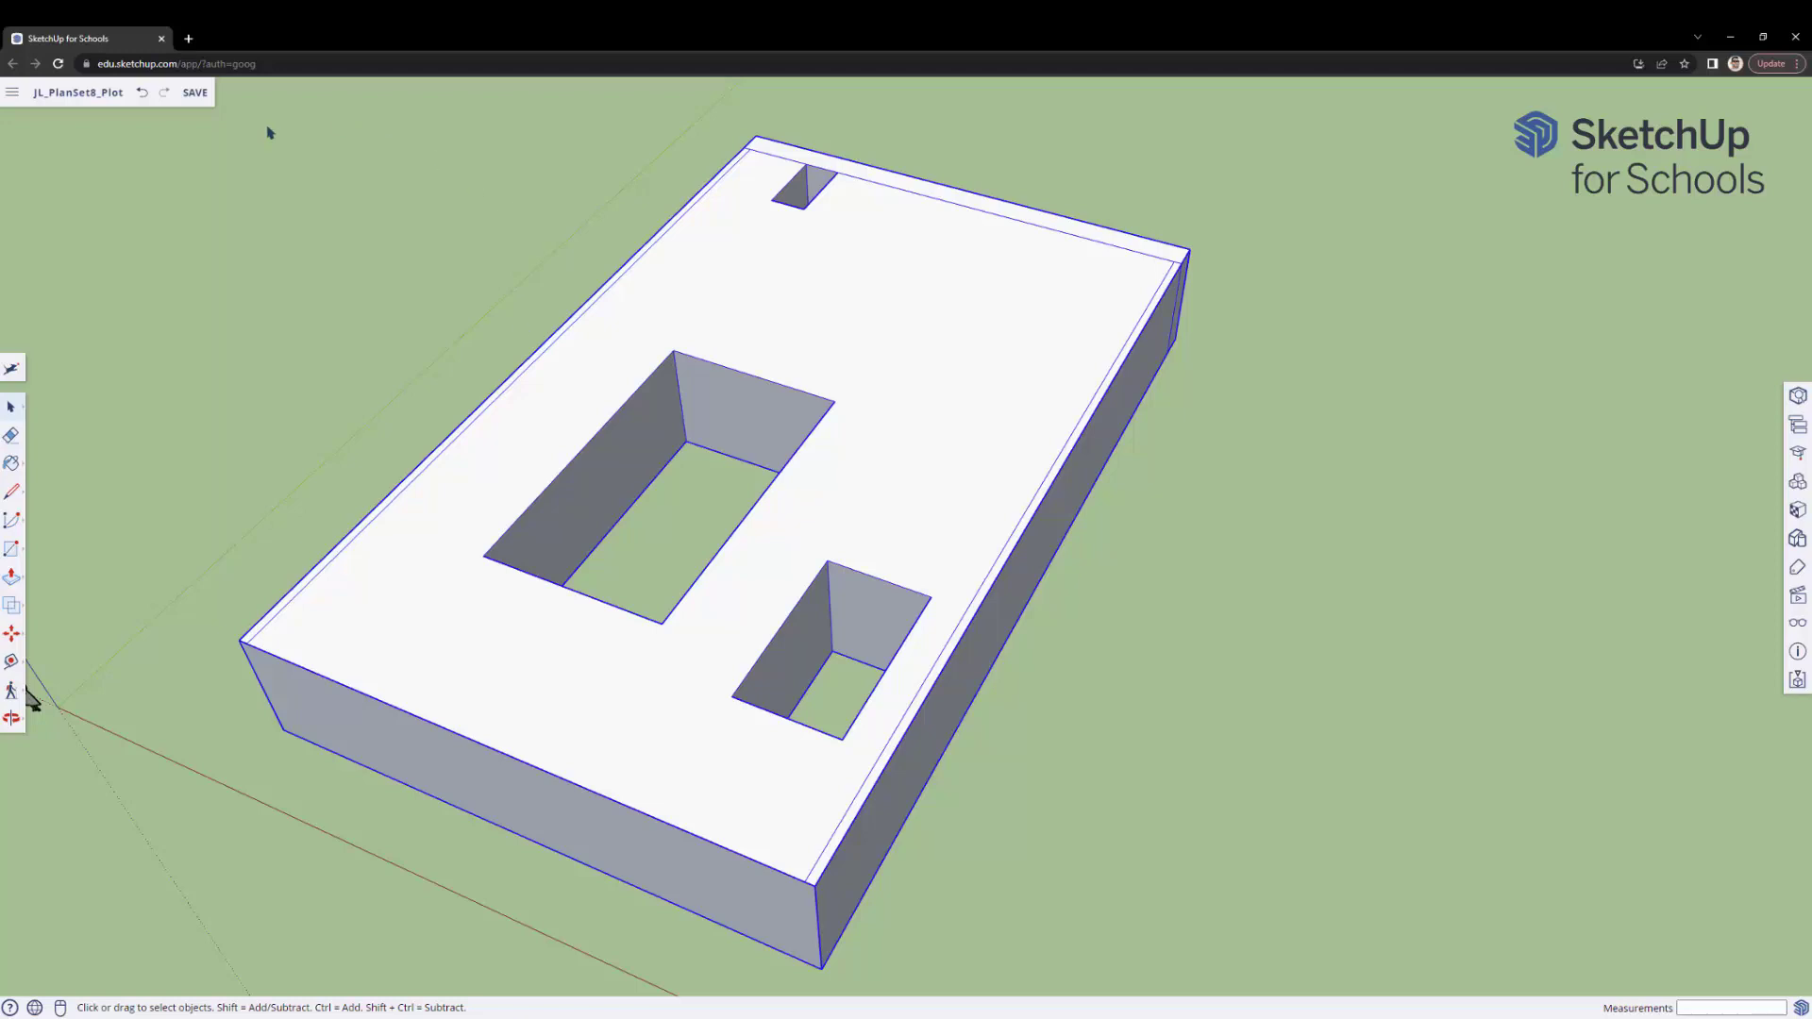
{"action": "left_click", "coordinate": [195, 92]}
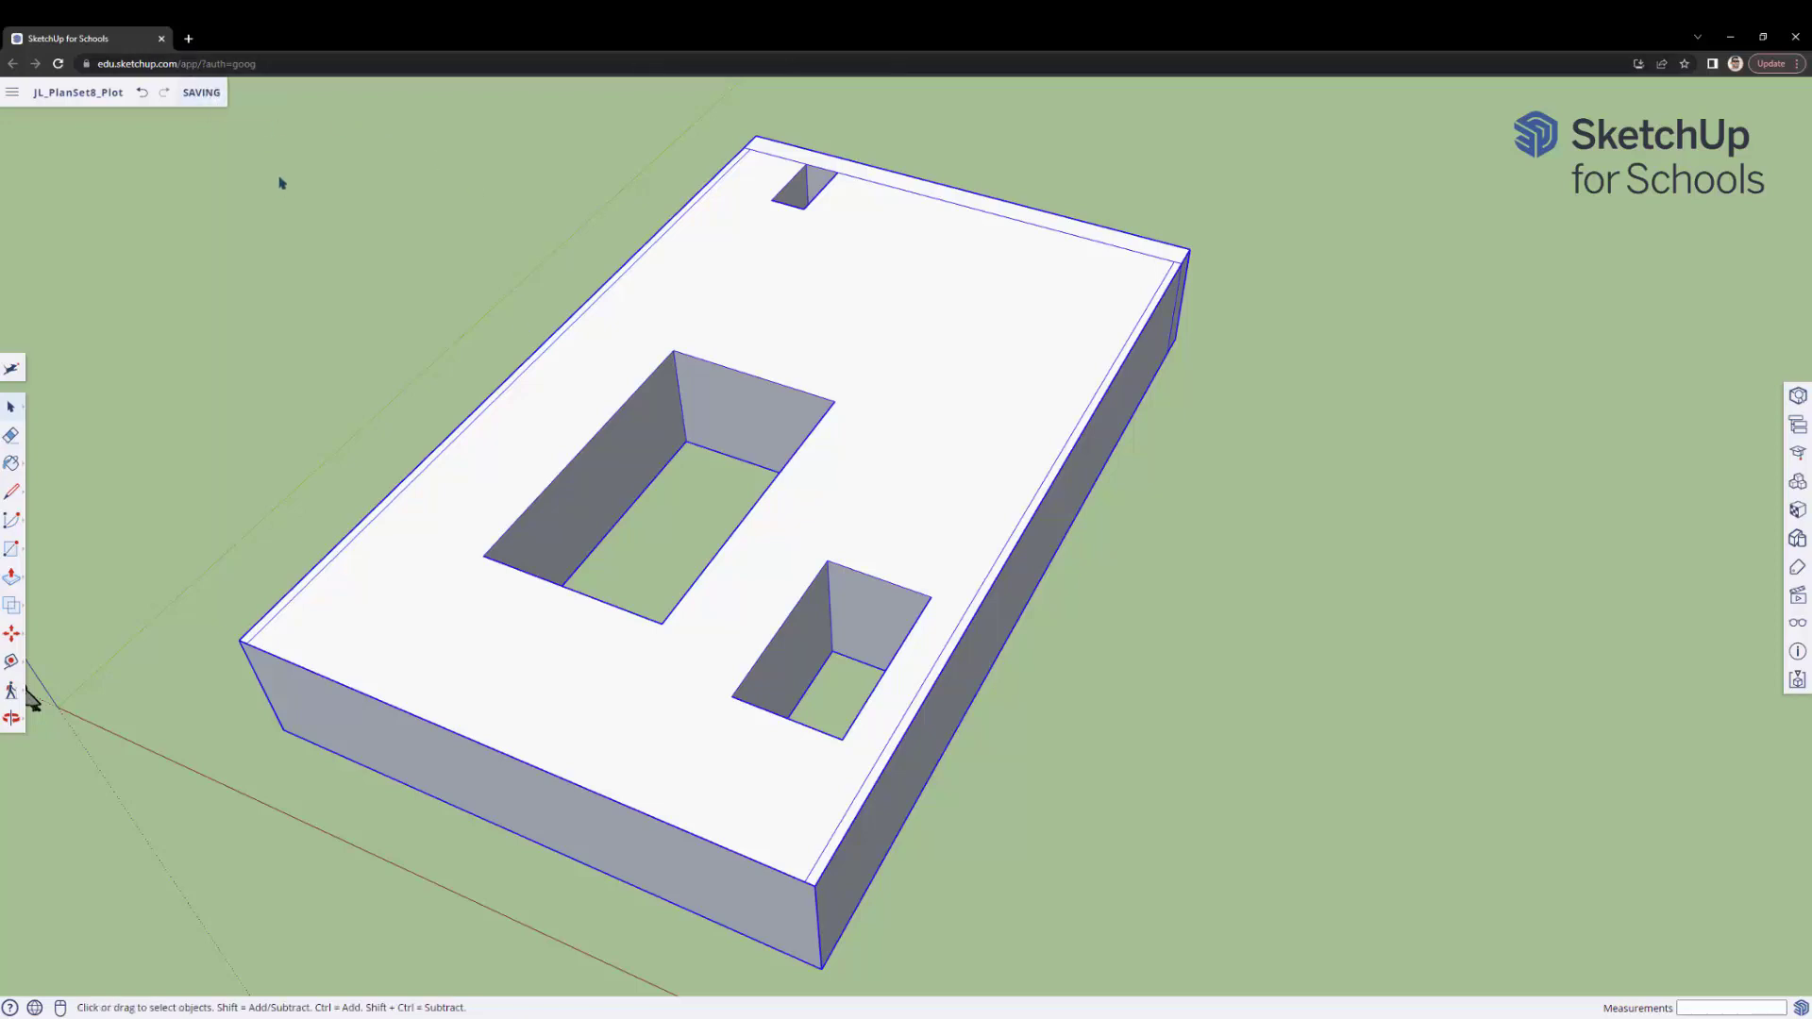